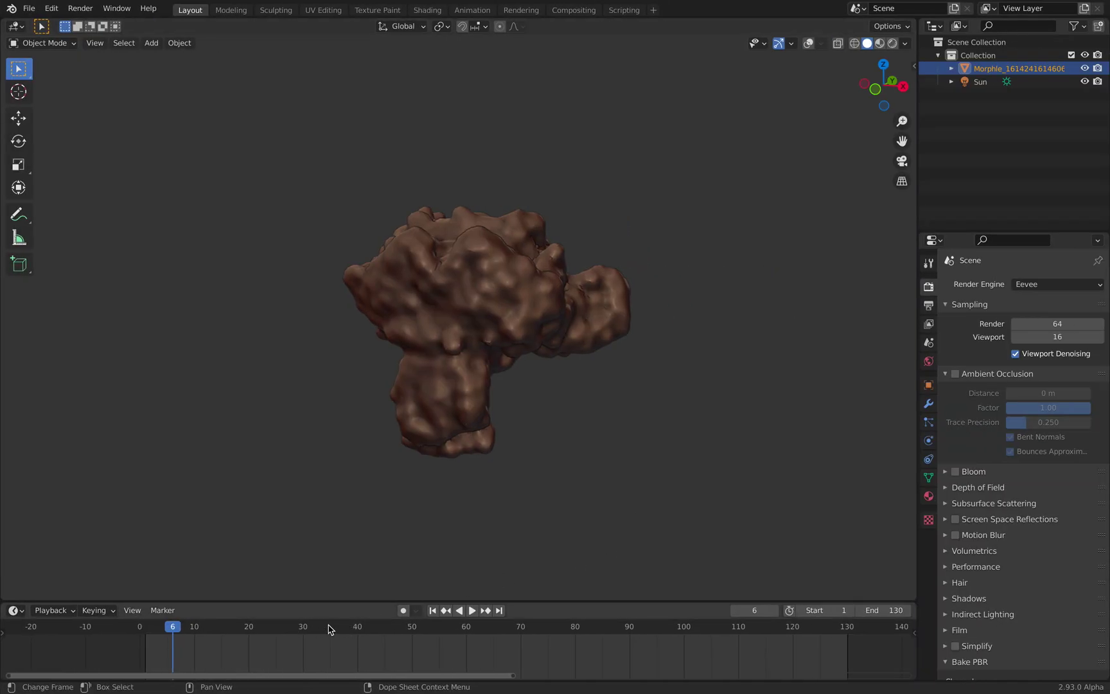
- Play the deforming monkey animation on the timeline and check the program version on the splash screen
{"action": "left_click_drag", "start_coordinate": [328, 626], "coordinate": [374, 119]}
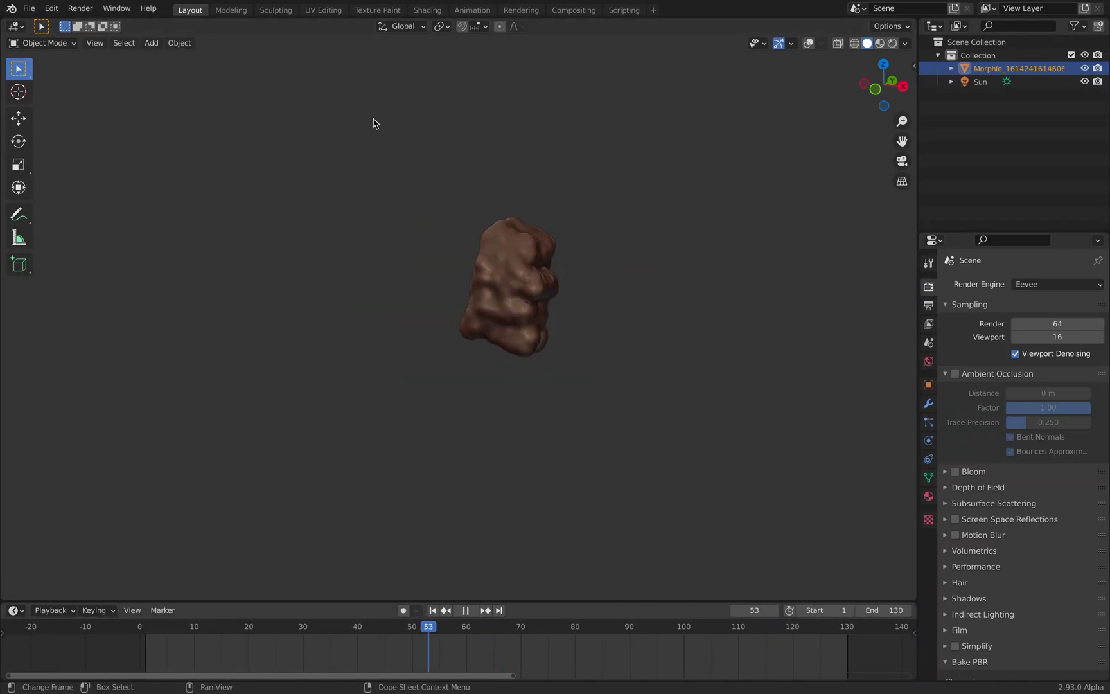
{"action": "key", "text": "space"}
{"action": "left_click", "coordinate": [11, 9]}
{"action": "left_click", "coordinate": [40, 23]}
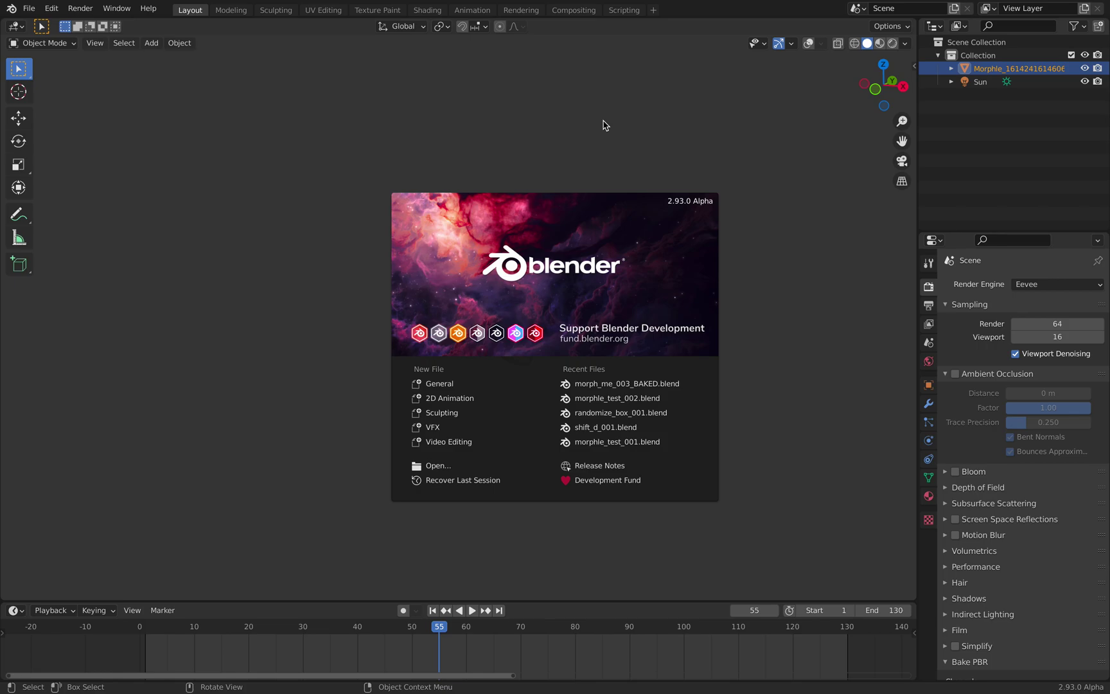
{"action": "left_click", "coordinate": [603, 140]}
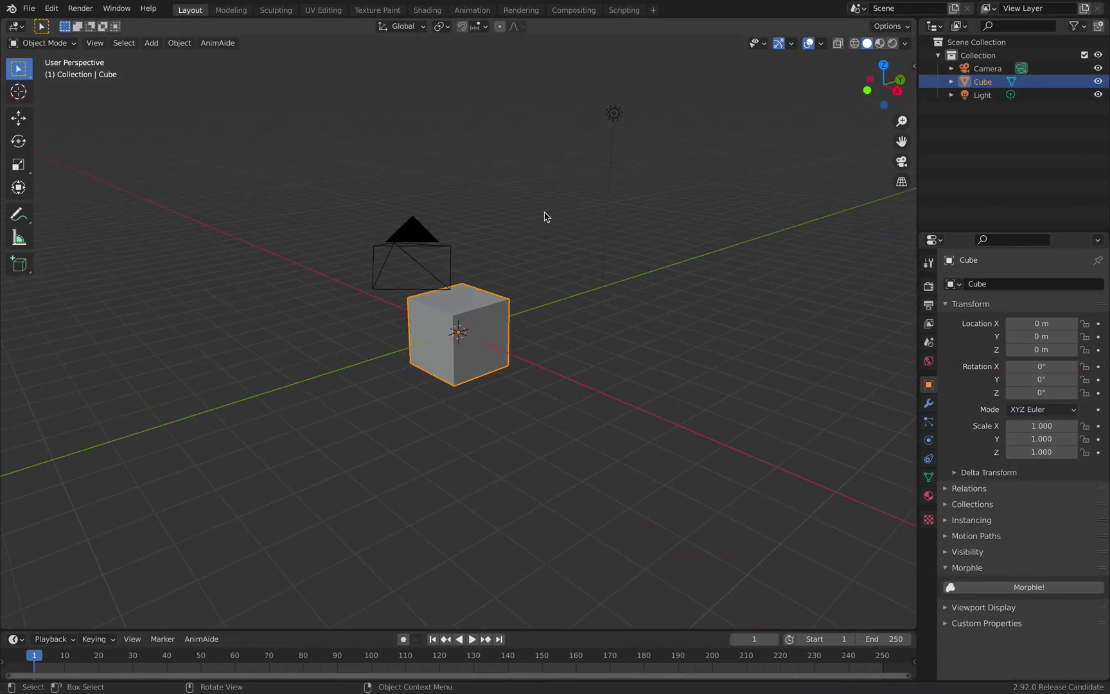
- Delete all default objects from the scene and add a monkey mesh
{"action": "key", "text": "a"}
{"action": "key", "text": "x"}
{"action": "left_click", "coordinate": [544, 213]}
{"action": "key", "text": "shift+a"}
{"action": "mouse_move", "coordinate": [465, 219]}
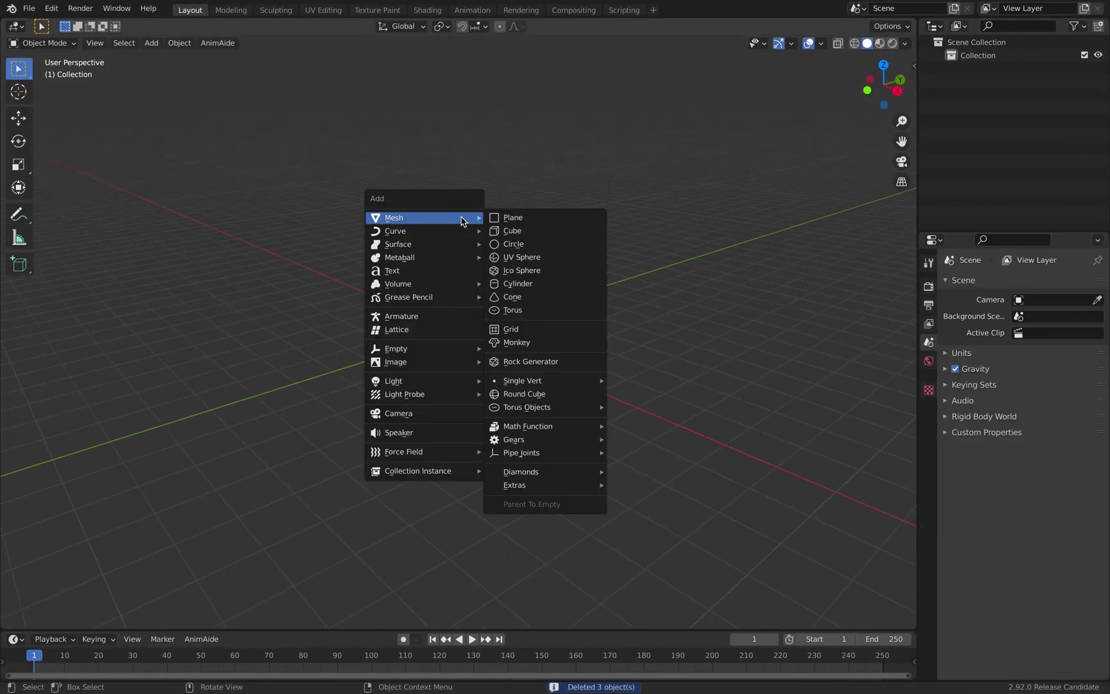
{"action": "left_click", "coordinate": [555, 342]}
- Add a torus and move it along the X axis to about -2.6 m, beside the monkey
{"action": "scroll", "coordinate": [545, 339], "scroll_direction": "up", "scroll_amount": 3}
{"action": "key", "text": "shift+a"}
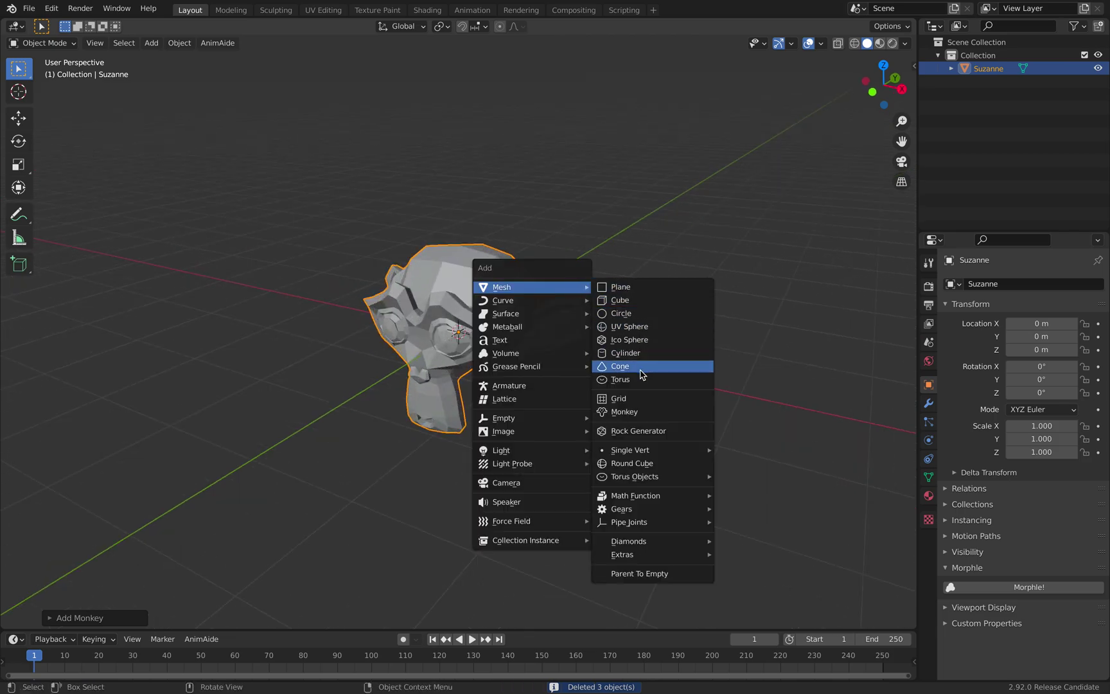
{"action": "left_click", "coordinate": [620, 379]}
{"action": "middle_click_drag", "start_coordinate": [620, 379], "coordinate": [559, 318]}
{"action": "key", "text": "g"}
{"action": "key", "text": "x"}
{"action": "left_click", "coordinate": [400, 321]}
- Add a cylinder and move it along the X axis to about 2.76 m, on the monkey's other side
{"action": "key", "text": "shift+a"}
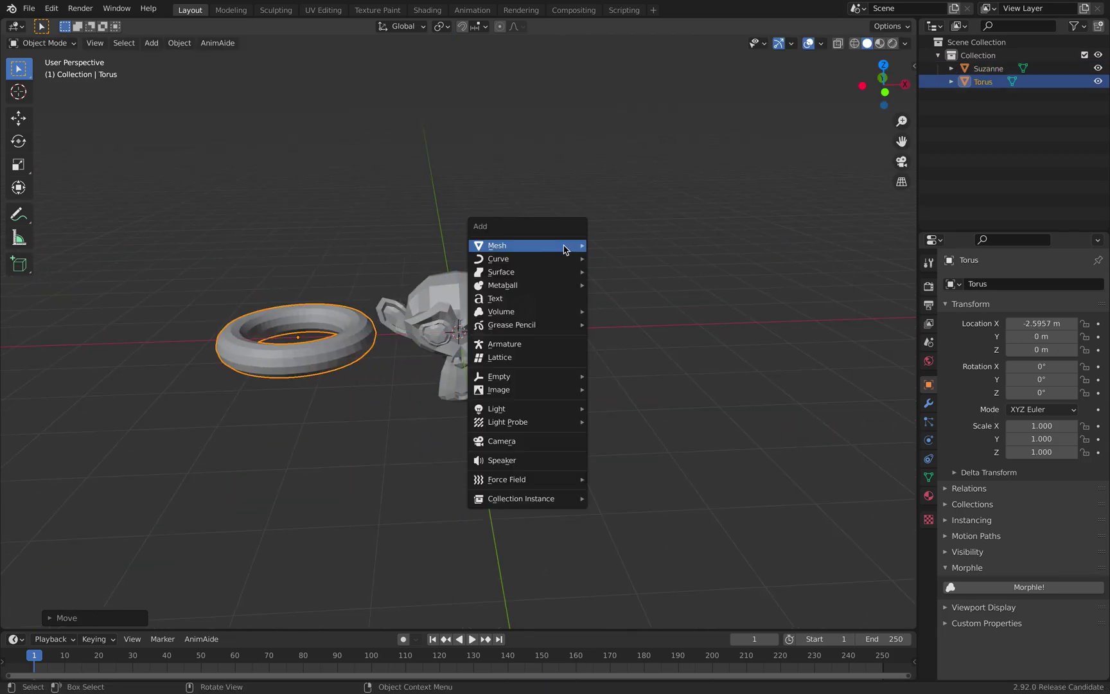
{"action": "mouse_move", "coordinate": [580, 244]}
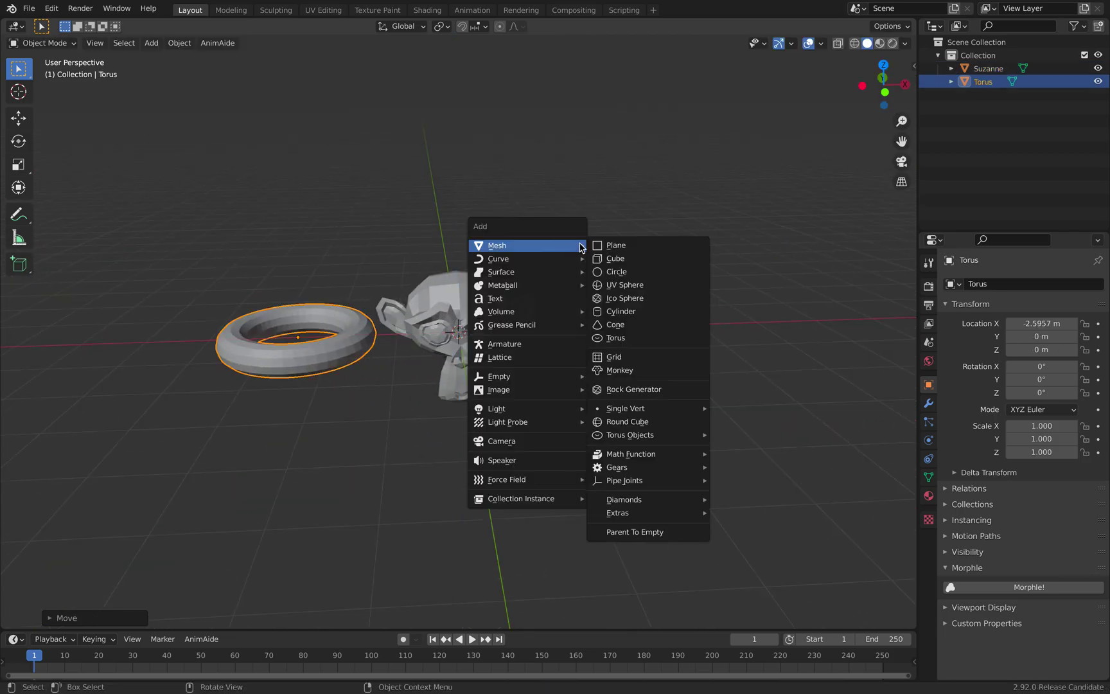
{"action": "left_click", "coordinate": [648, 313]}
{"action": "key", "text": "g"}
{"action": "key", "text": "x"}
{"action": "left_click", "coordinate": [604, 211]}
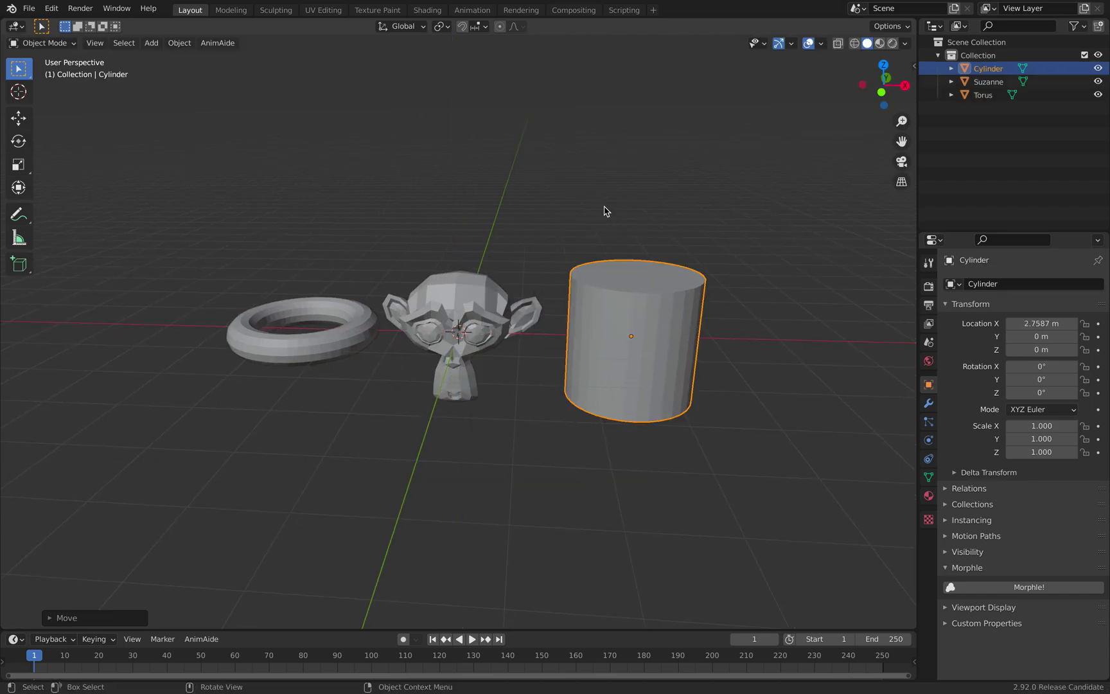
- Add a text object, move it along X to about 4.34 m, and rotate it 90° about the X axis
{"action": "key", "text": "shift+a"}
{"action": "left_click", "coordinate": [601, 255]}
{"action": "key", "text": "g"}
{"action": "key", "text": "x"}
{"action": "left_click", "coordinate": [718, 297]}
{"action": "middle_click_drag", "start_coordinate": [718, 298], "coordinate": [681, 282]}
{"action": "type", "text": "rx90"}
{"action": "key", "text": "Return"}
- Duplicate the text object along the X axis to about 6.53 m
{"action": "key", "text": "shift+d"}
{"action": "key", "text": "x"}
{"action": "left_click", "coordinate": [804, 292]}
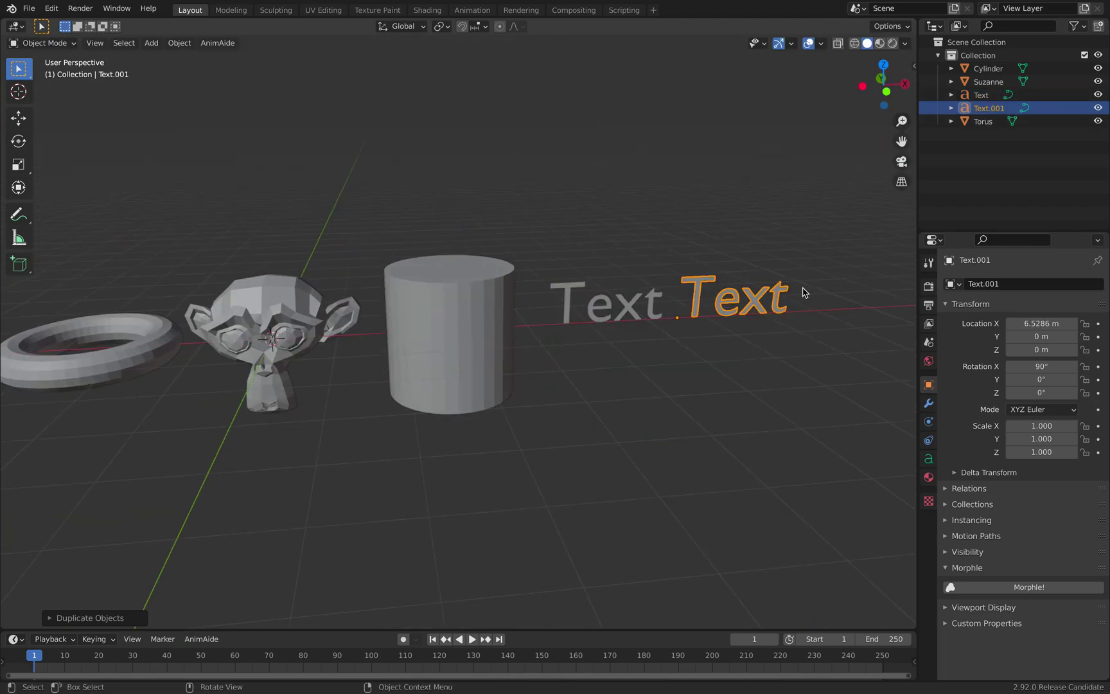
- Replace the contents of the text object nearest the cylinder with "B"
{"action": "middle_click_drag", "start_coordinate": [805, 293], "coordinate": [694, 302]}
{"action": "left_click", "coordinate": [593, 315]}
{"action": "key", "text": "Tab"}
{"action": "key", "text": "BackSpace"}
{"action": "key", "text": "BackSpace"}
{"action": "key", "text": "BackSpace"}
{"action": "key", "text": "BackSpace"}
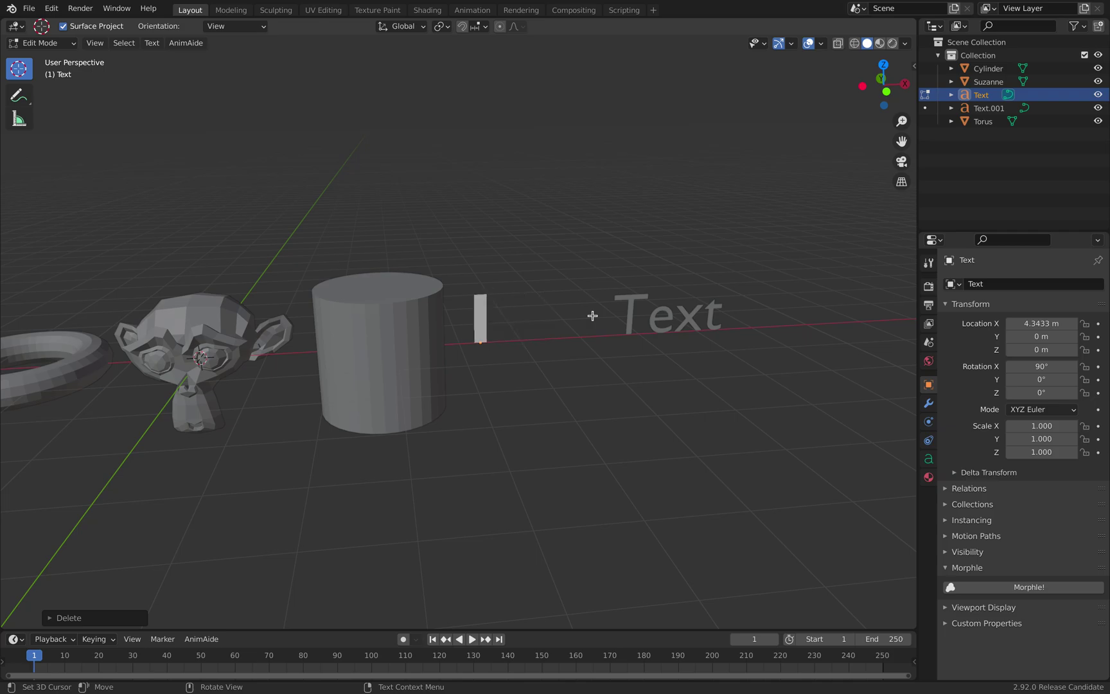
{"action": "type", "text": "B"}
{"action": "key", "text": "Tab"}
- Replace the contents of the duplicated text object with "S"
{"action": "left_click", "coordinate": [677, 306]}
{"action": "key", "text": "Tab"}
{"action": "key", "text": "BackSpace"}
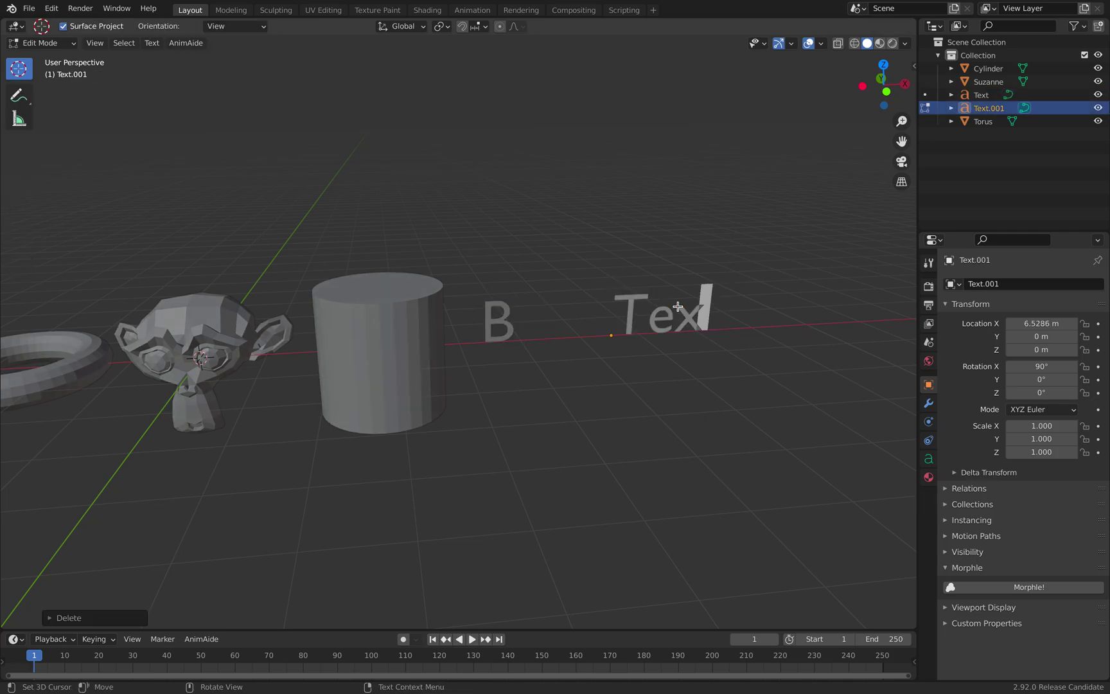
{"action": "key", "text": "BackSpace"}
{"action": "key", "text": "BackSpace"}
{"action": "key", "text": "BackSpace"}
{"action": "type", "text": "S"}
{"action": "key", "text": "Tab"}
- Move the S text closer to the B, to about 5.67 m in X
{"action": "left_click", "coordinate": [674, 285]}
{"action": "middle_click_drag", "start_coordinate": [674, 285], "coordinate": [503, 315]}
{"action": "left_click", "coordinate": [501, 313]}
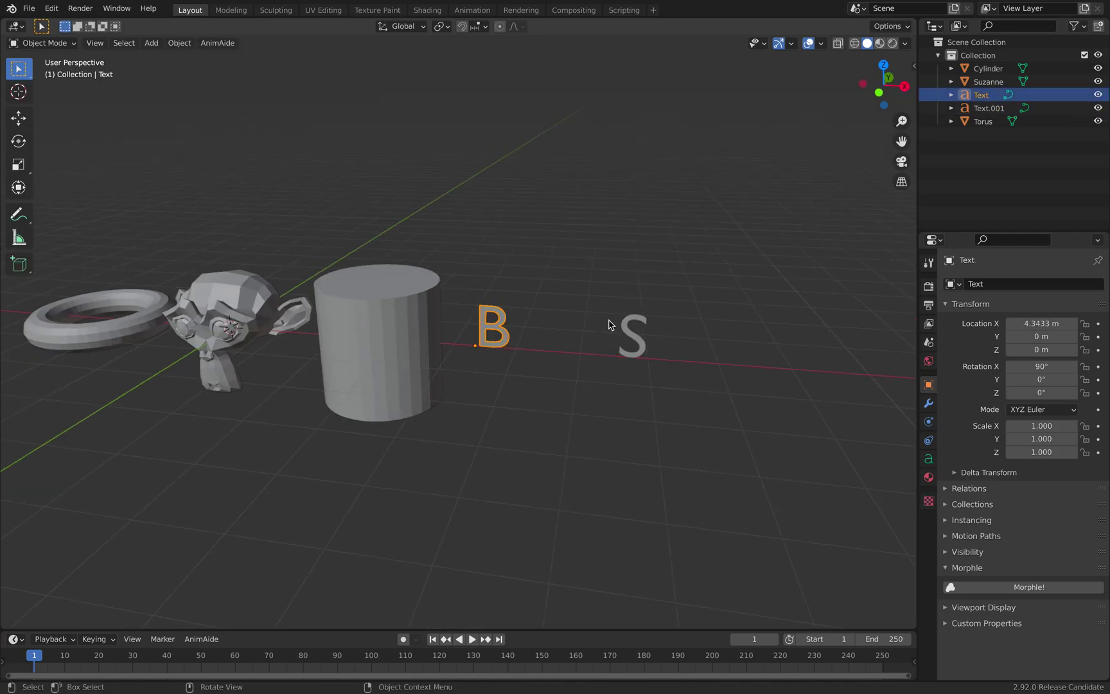
{"action": "left_click", "coordinate": [641, 326]}
{"action": "key", "text": "g"}
{"action": "left_click", "coordinate": [576, 324]}
- Extrude the B text by 0.144 m and give it a round bevel with a depth of 0.012 m
{"action": "scroll", "coordinate": [553, 326], "scroll_direction": "up", "scroll_amount": 3}
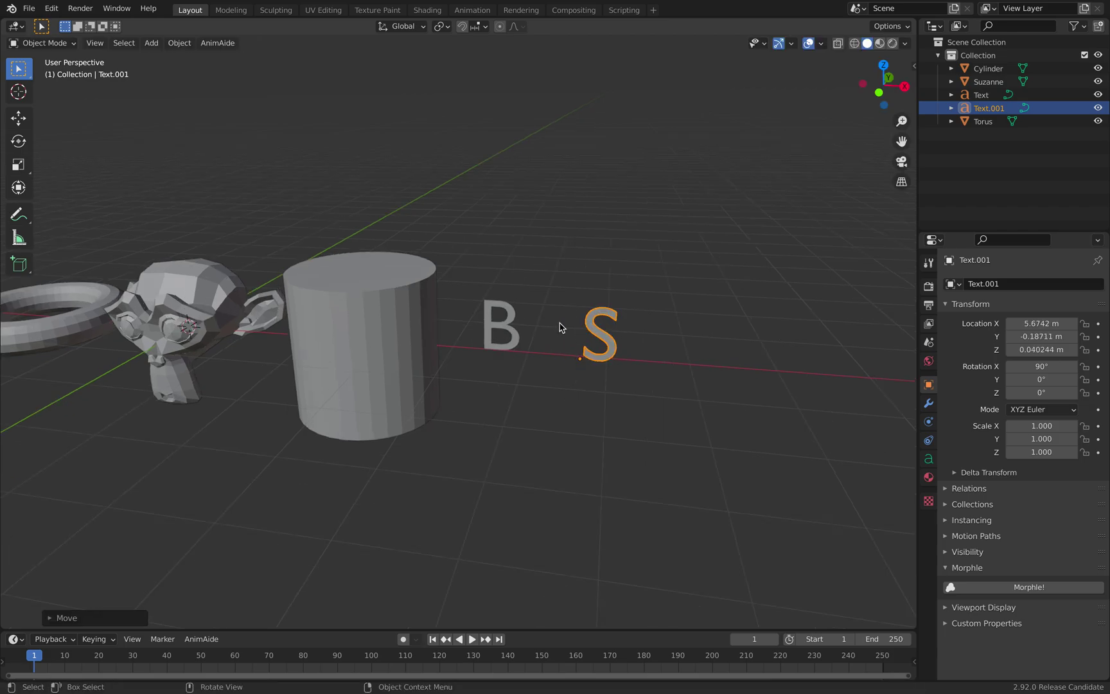
{"action": "left_click", "coordinate": [521, 303]}
{"action": "left_click", "coordinate": [532, 307]}
{"action": "left_click", "coordinate": [929, 460]}
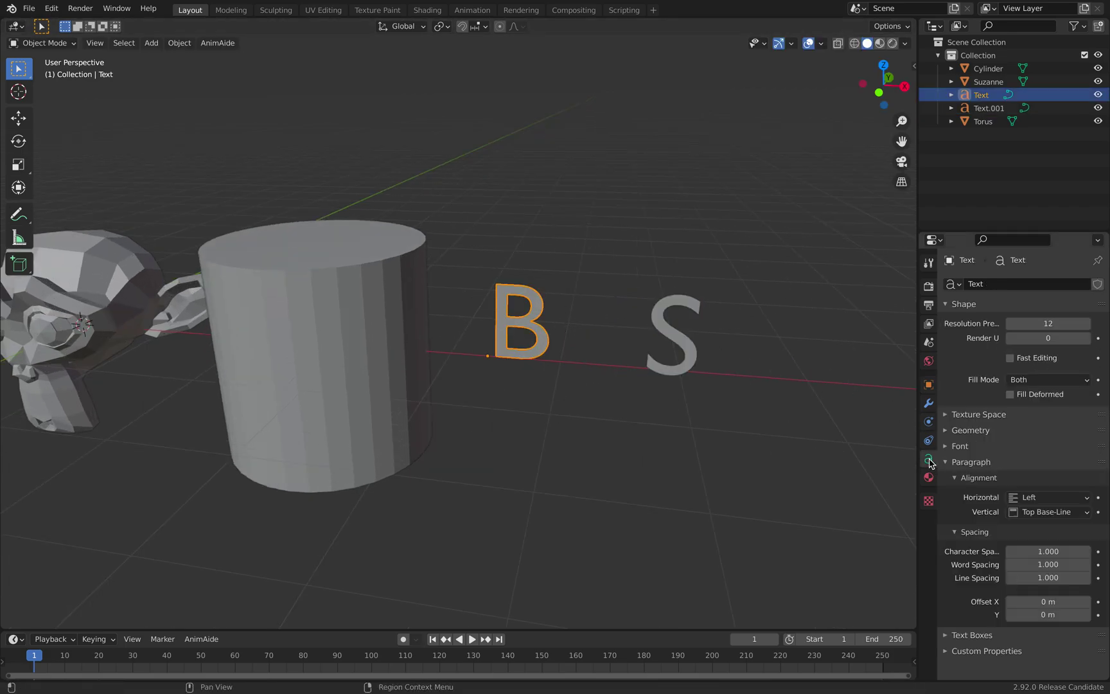
{"action": "left_click", "coordinate": [997, 447]}
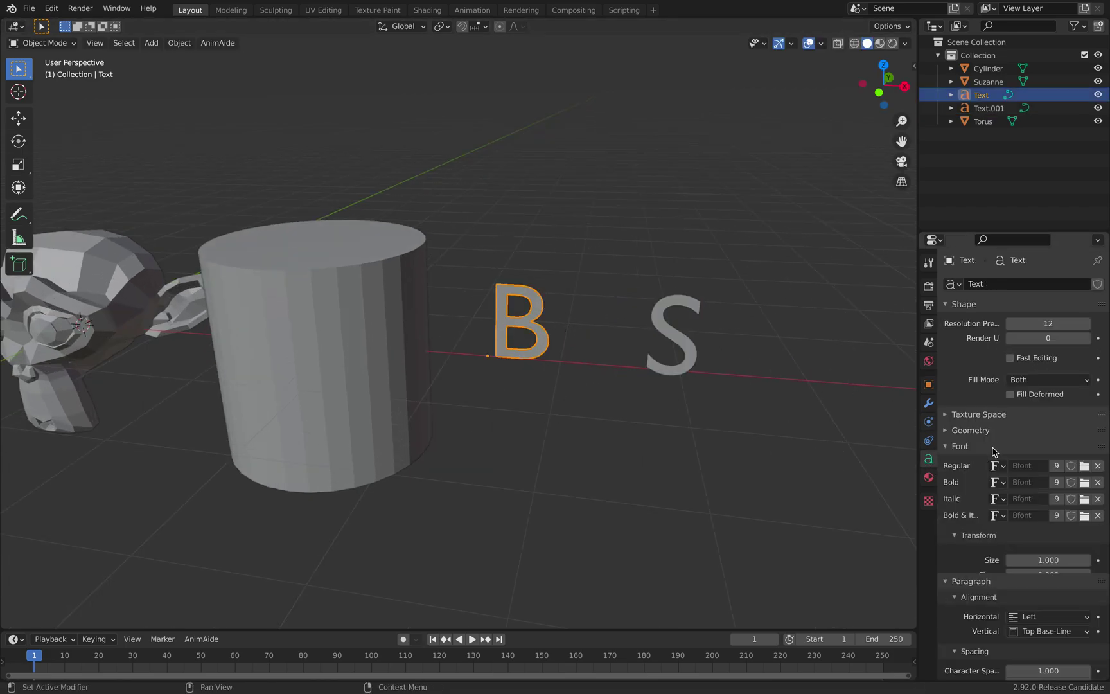
{"action": "left_click", "coordinate": [989, 445]}
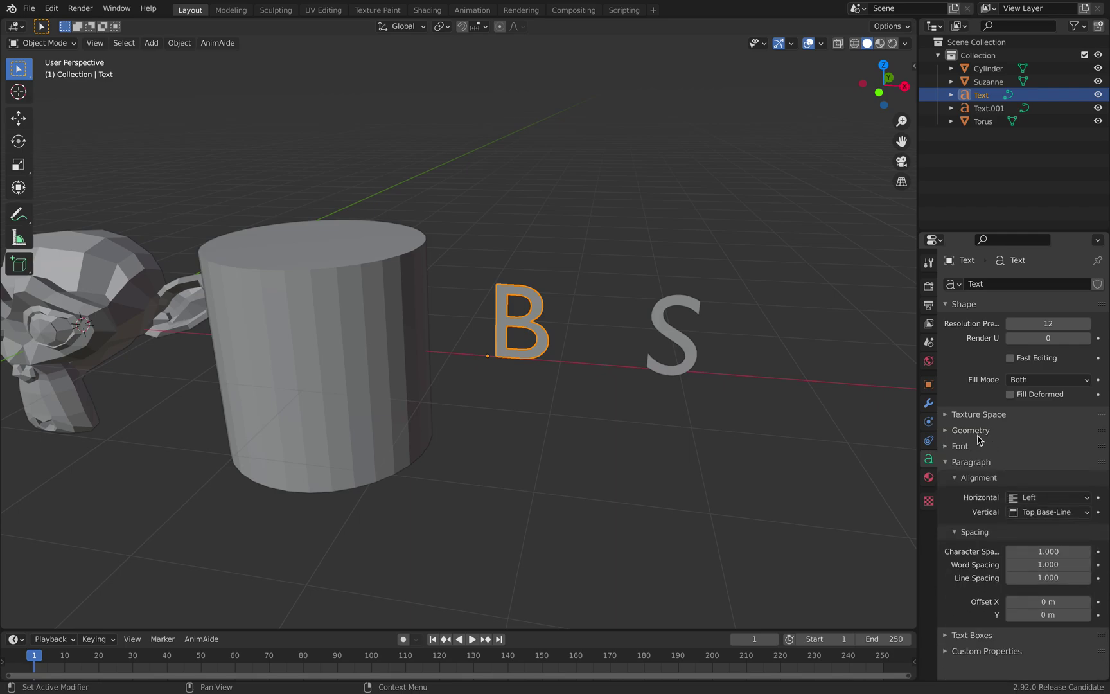
{"action": "left_click", "coordinate": [976, 430]}
{"action": "left_click_drag", "start_coordinate": [1047, 463], "coordinate": [1101, 464]}
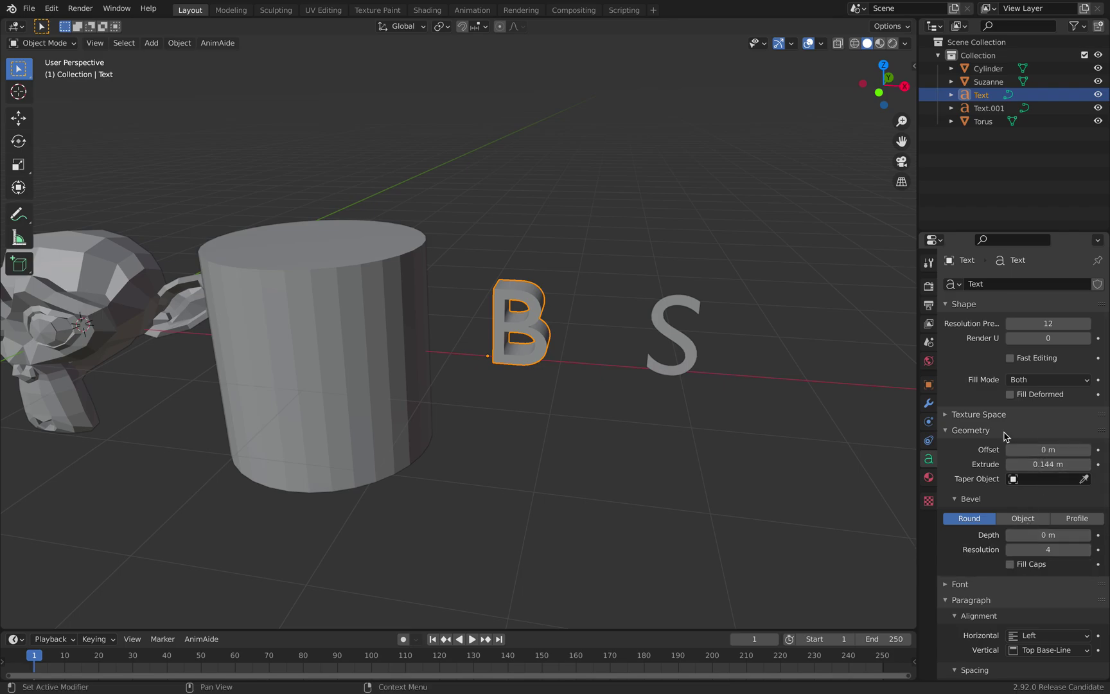
{"action": "scroll", "coordinate": [1007, 545], "scroll_direction": "down", "scroll_amount": 3}
{"action": "scroll", "coordinate": [1010, 571], "scroll_direction": "down", "scroll_amount": 2}
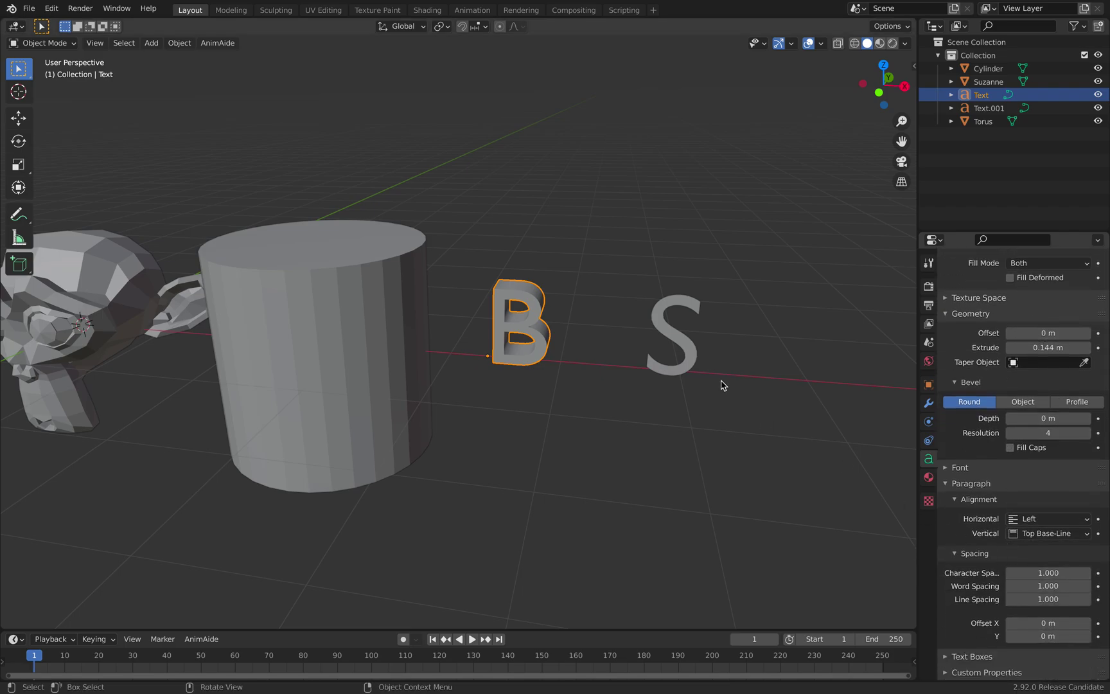
{"action": "left_click_drag", "start_coordinate": [1035, 418], "coordinate": [1043, 418]}
- Delete the flat, unextruded S text object
{"action": "left_click", "coordinate": [676, 303]}
{"action": "key", "text": "x"}
{"action": "left_click", "coordinate": [676, 301]}
- Duplicate the extruded B beside the original and change the copy's text to "S"
{"action": "left_click", "coordinate": [546, 300]}
{"action": "key", "text": "shift+d"}
{"action": "left_click", "coordinate": [650, 306]}
{"action": "key", "text": "Tab"}
{"action": "key", "text": "BackSpace"}
{"action": "type", "text": "S"}
{"action": "key", "text": "Tab"}
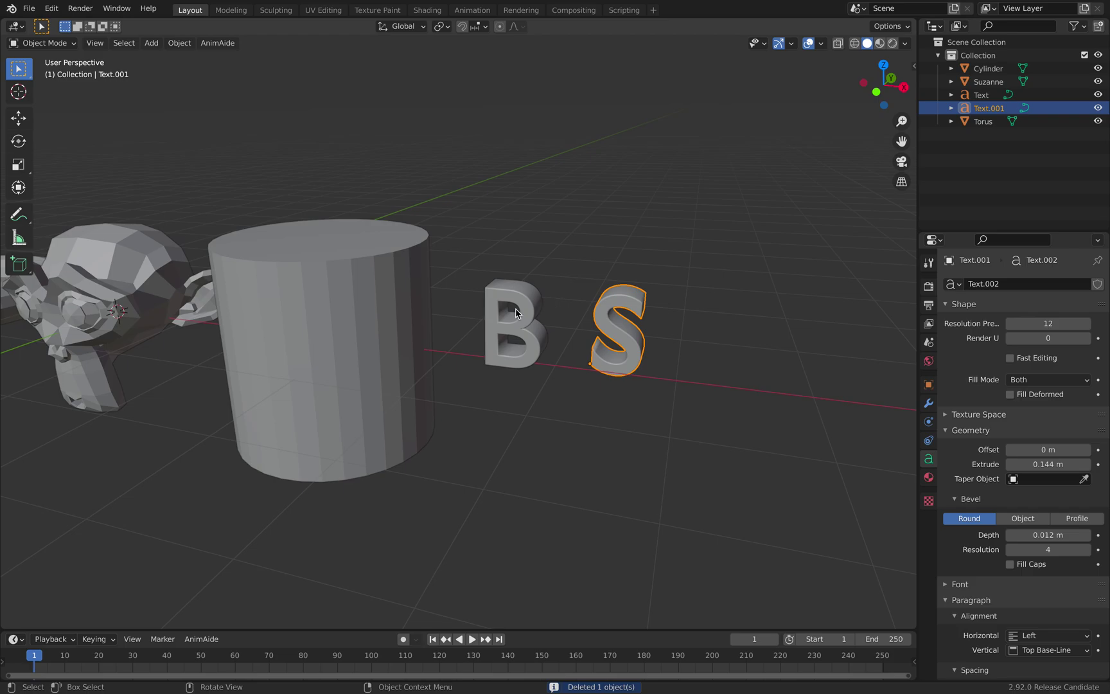
- Add a Remesh modifier in Voxel mode to the monkey and lower its voxel size for finer detail
{"action": "left_click", "coordinate": [555, 317]}
{"action": "middle_click_drag", "start_coordinate": [554, 317], "coordinate": [578, 322]}
{"action": "key", "text": "a"}
{"action": "left_click", "coordinate": [349, 246]}
{"action": "left_click", "coordinate": [308, 258]}
{"action": "left_click", "coordinate": [287, 263]}
{"action": "middle_click_drag", "start_coordinate": [406, 285], "coordinate": [503, 280], "text": "shift"}
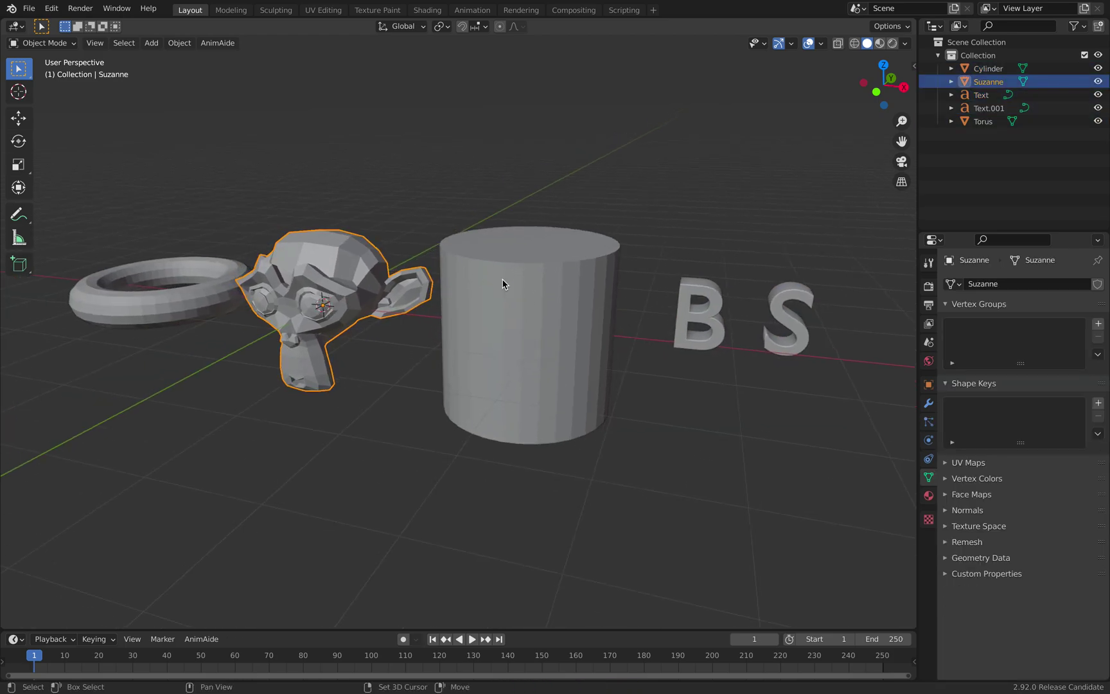
{"action": "left_click", "coordinate": [928, 403]}
{"action": "left_click", "coordinate": [976, 283]}
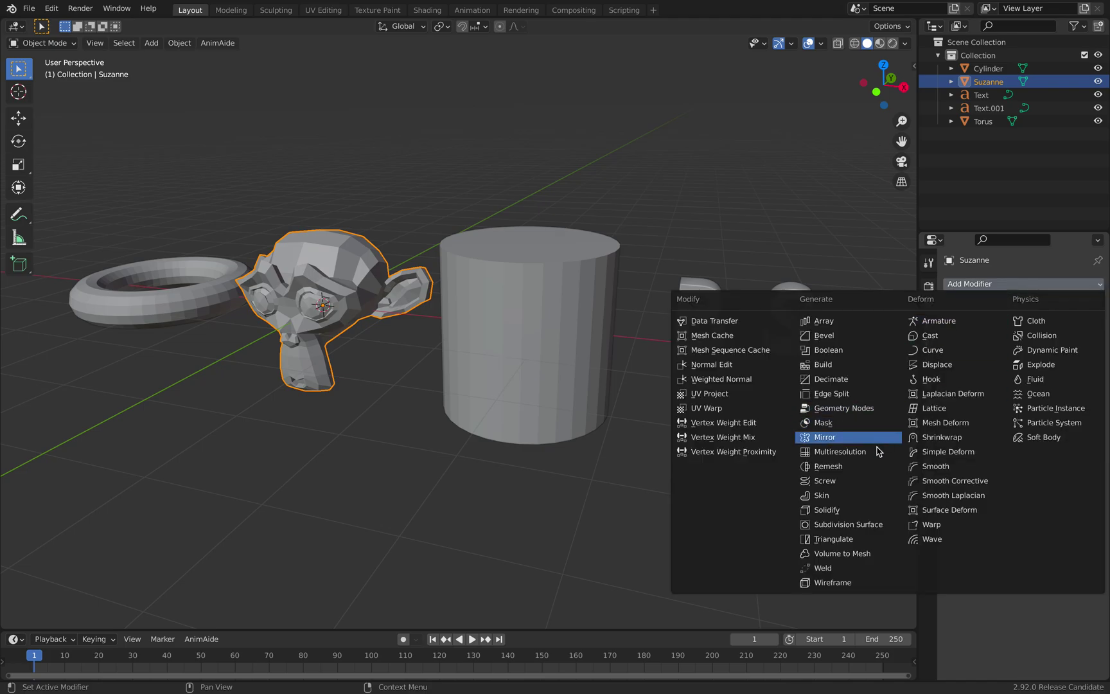
{"action": "left_click", "coordinate": [876, 467]}
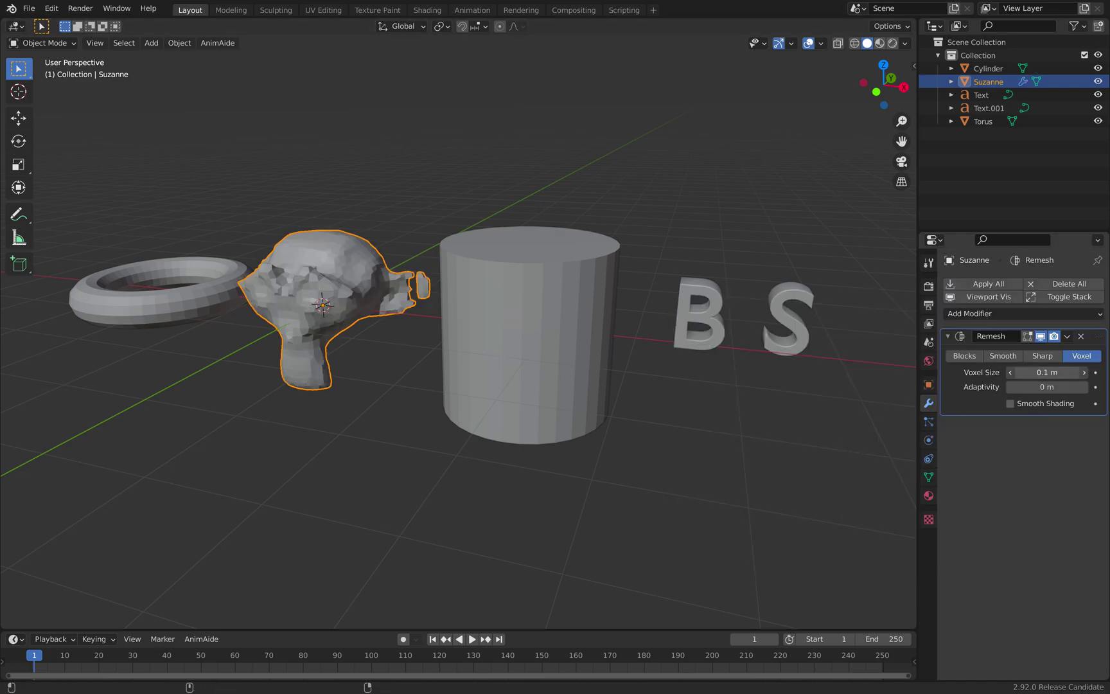
{"action": "left_click_drag", "start_coordinate": [1046, 373], "coordinate": [1014, 372]}
- Add a voxel Remesh modifier to the cylinder with a voxel size of 0.12 m and smooth shading enabled
{"action": "left_click", "coordinate": [581, 325]}
{"action": "left_click", "coordinate": [989, 283]}
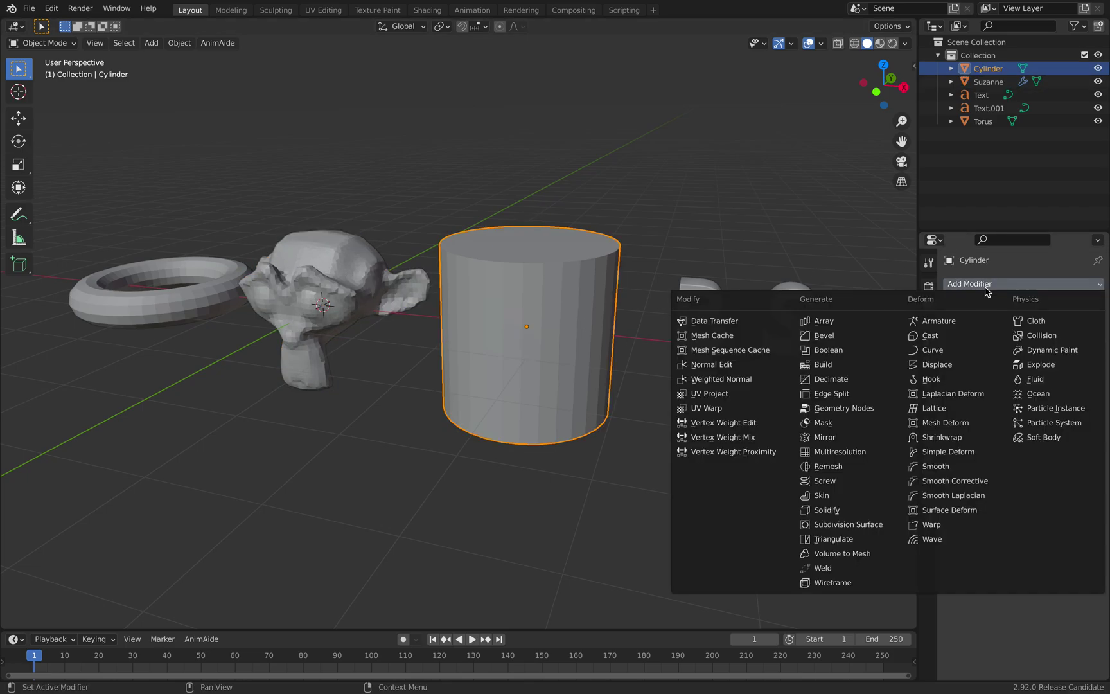
{"action": "left_click", "coordinate": [859, 467]}
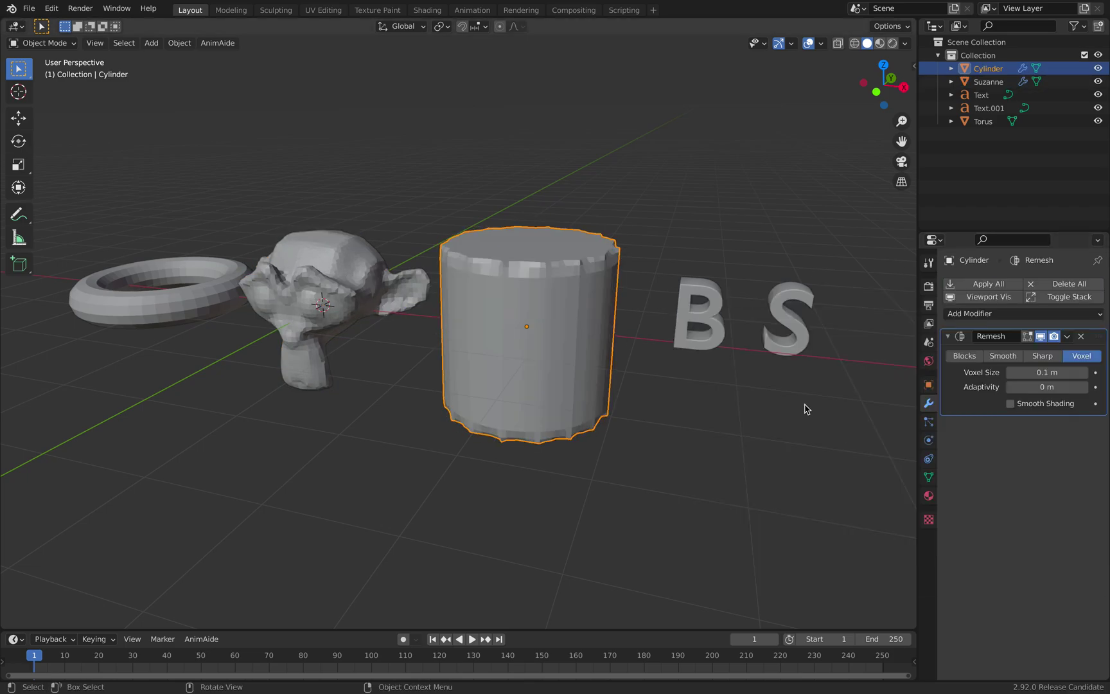
{"action": "left_click_drag", "start_coordinate": [1046, 372], "coordinate": [1016, 371]}
- Add a voxel Remesh modifier to the B text and set its voxel size to about 0.05 m
{"action": "left_click", "coordinate": [725, 299]}
{"action": "middle_click_drag", "start_coordinate": [863, 302], "coordinate": [838, 302], "text": "shift"}
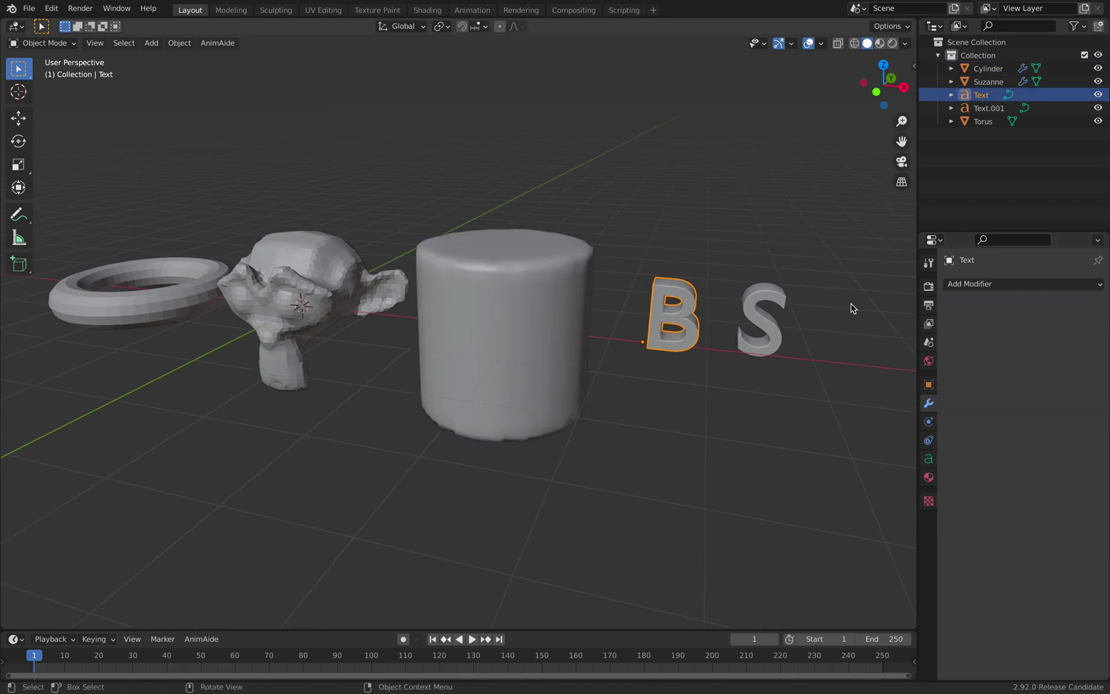
{"action": "left_click", "coordinate": [963, 284]}
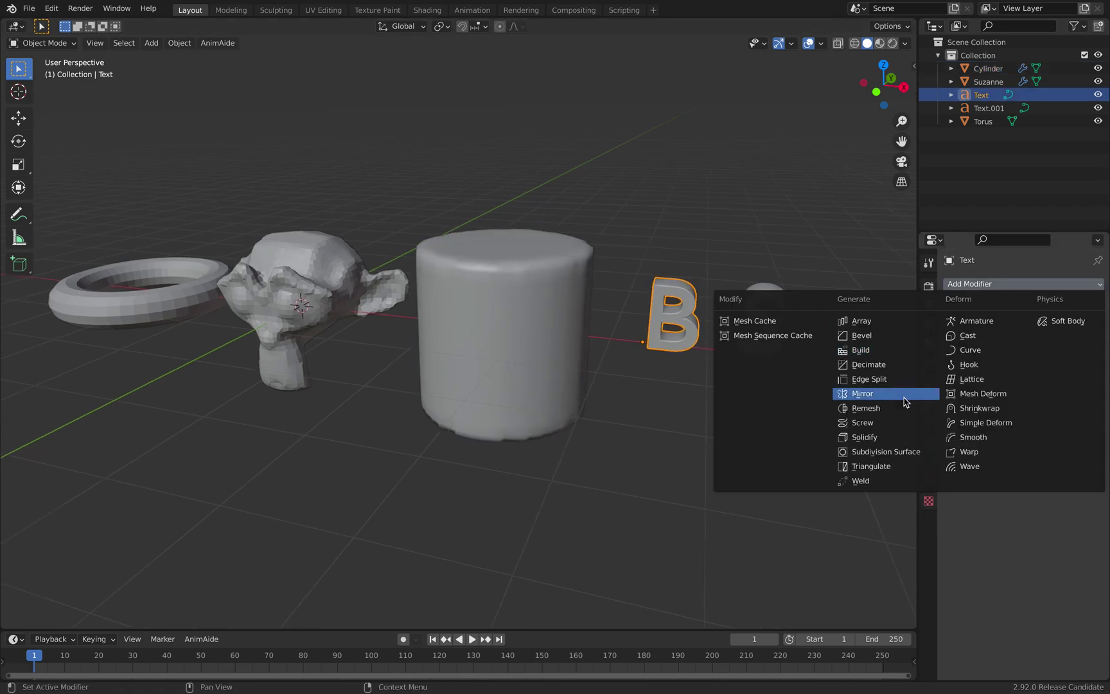
{"action": "left_click", "coordinate": [903, 403]}
{"action": "left_click_drag", "start_coordinate": [1047, 372], "coordinate": [1012, 371]}
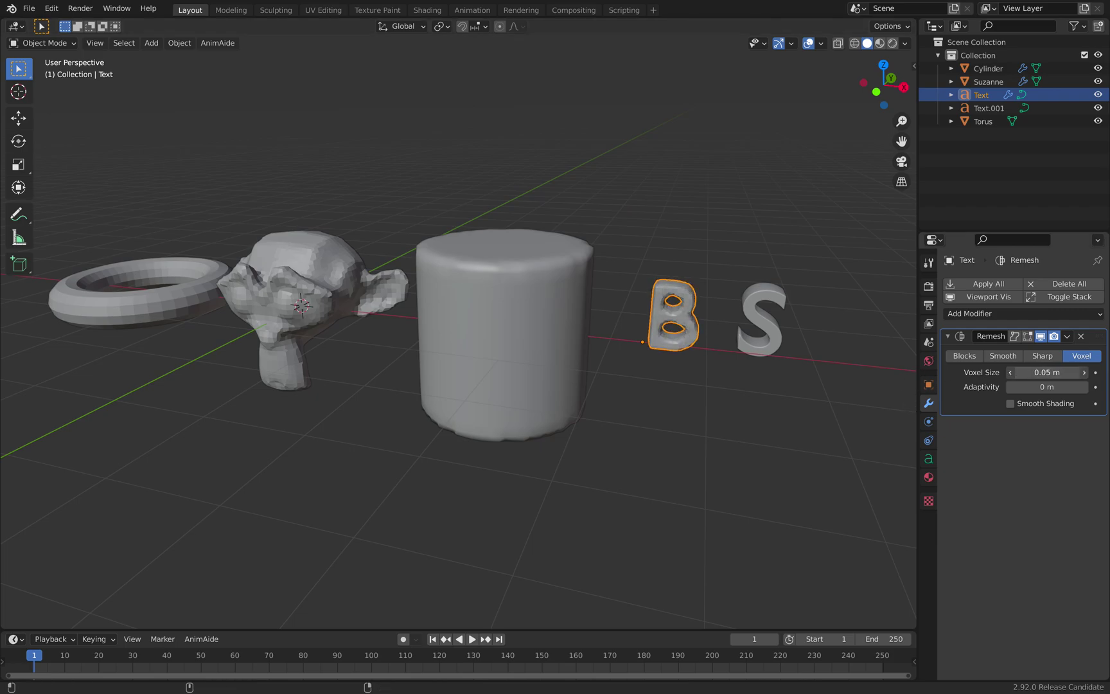
- Add a voxel Remesh modifier to the S text and set its voxel size to 0.068 m
{"action": "left_click", "coordinate": [773, 318]}
{"action": "left_click", "coordinate": [968, 282]}
{"action": "left_click", "coordinate": [912, 404]}
{"action": "left_click_drag", "start_coordinate": [1046, 372], "coordinate": [1034, 372]}
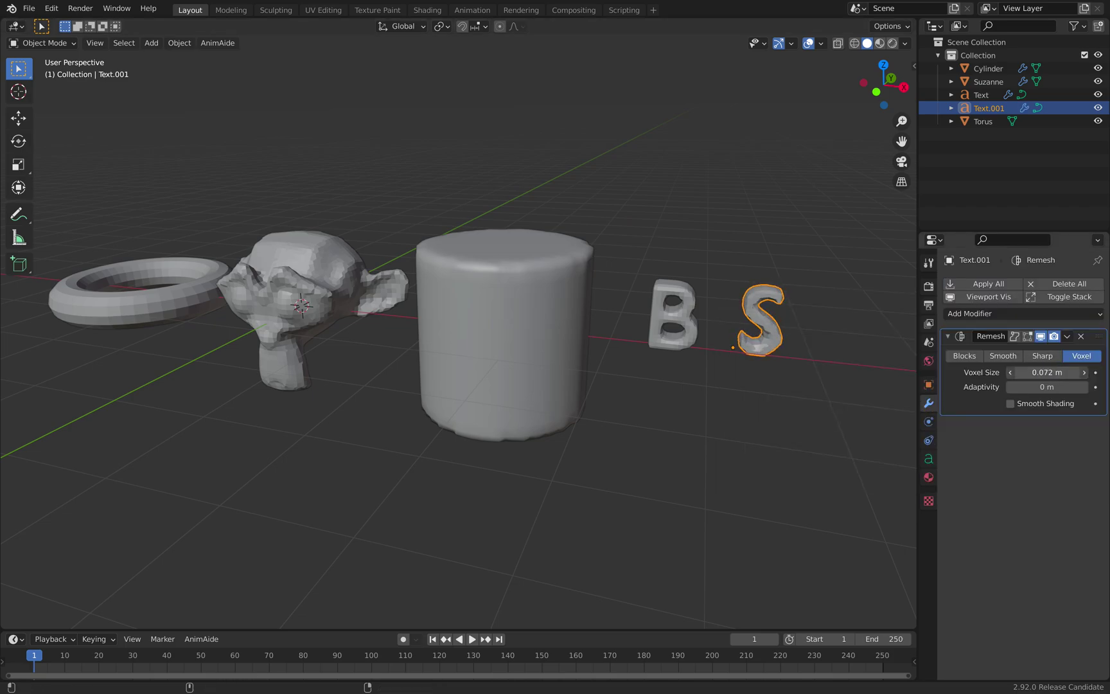
- Add a Remesh modifier to the torus
{"action": "middle_click_drag", "start_coordinate": [540, 302], "coordinate": [241, 339]}
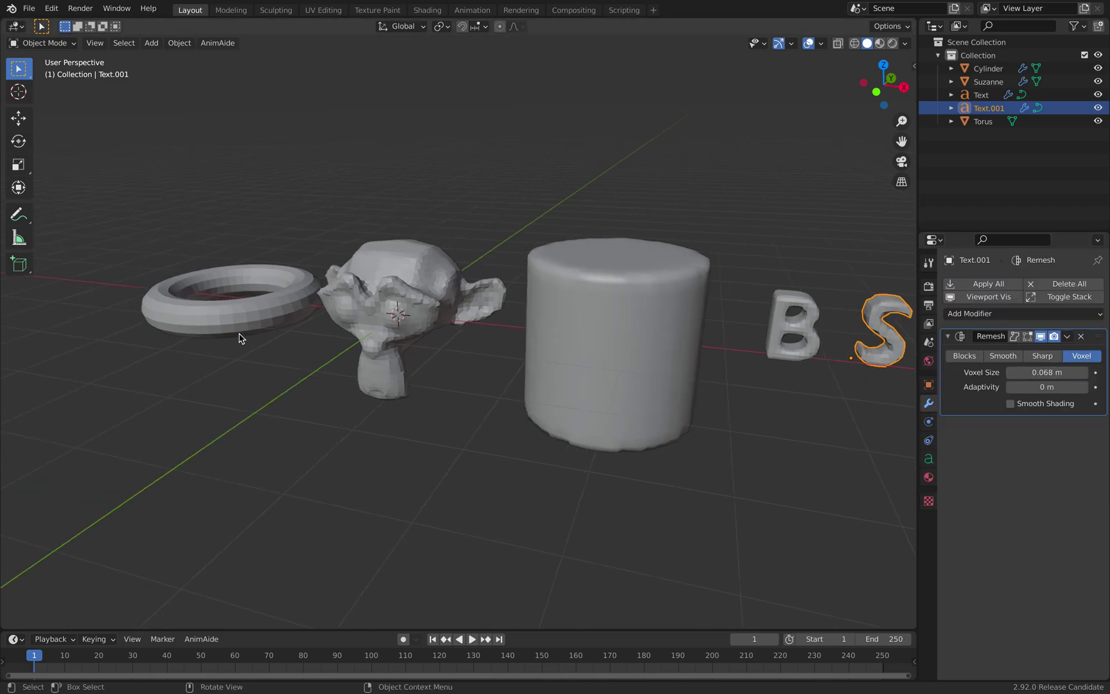
{"action": "left_click", "coordinate": [243, 324]}
{"action": "left_click", "coordinate": [966, 288]}
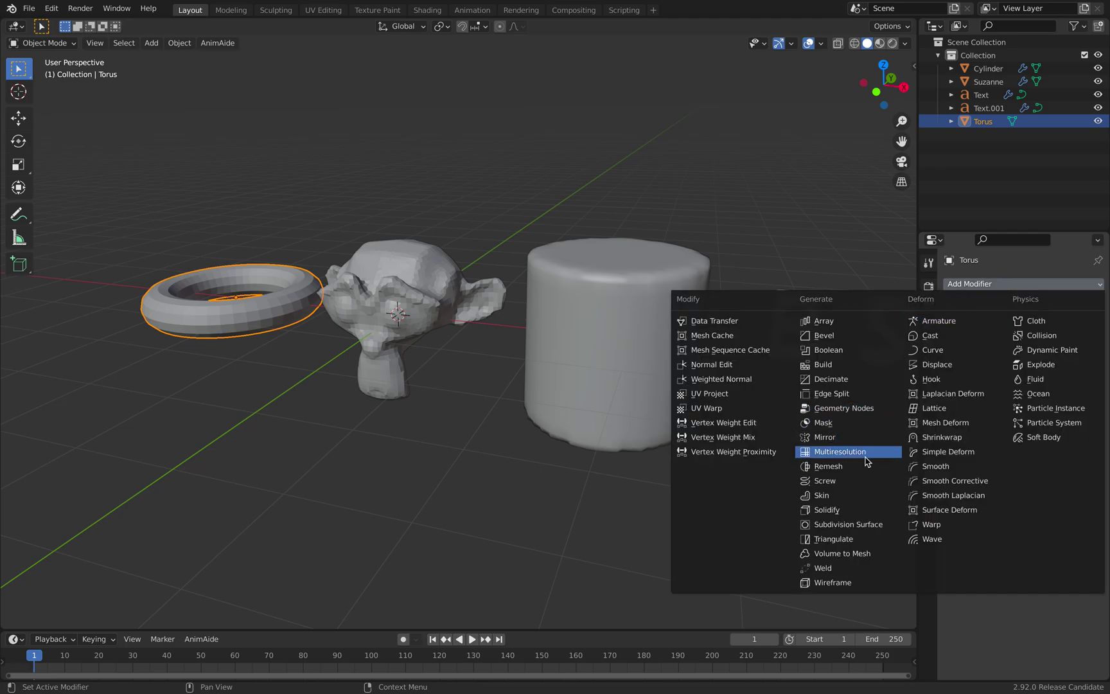
{"action": "left_click", "coordinate": [828, 465]}
- Clear the object selection and save the file to the Desktop as morphle_demo_001.blend
{"action": "middle_click_drag", "start_coordinate": [539, 331], "coordinate": [578, 347]}
{"action": "scroll", "coordinate": [577, 346], "scroll_direction": "down", "scroll_amount": 2}
{"action": "left_click", "coordinate": [549, 248]}
{"action": "left_click", "coordinate": [508, 205]}
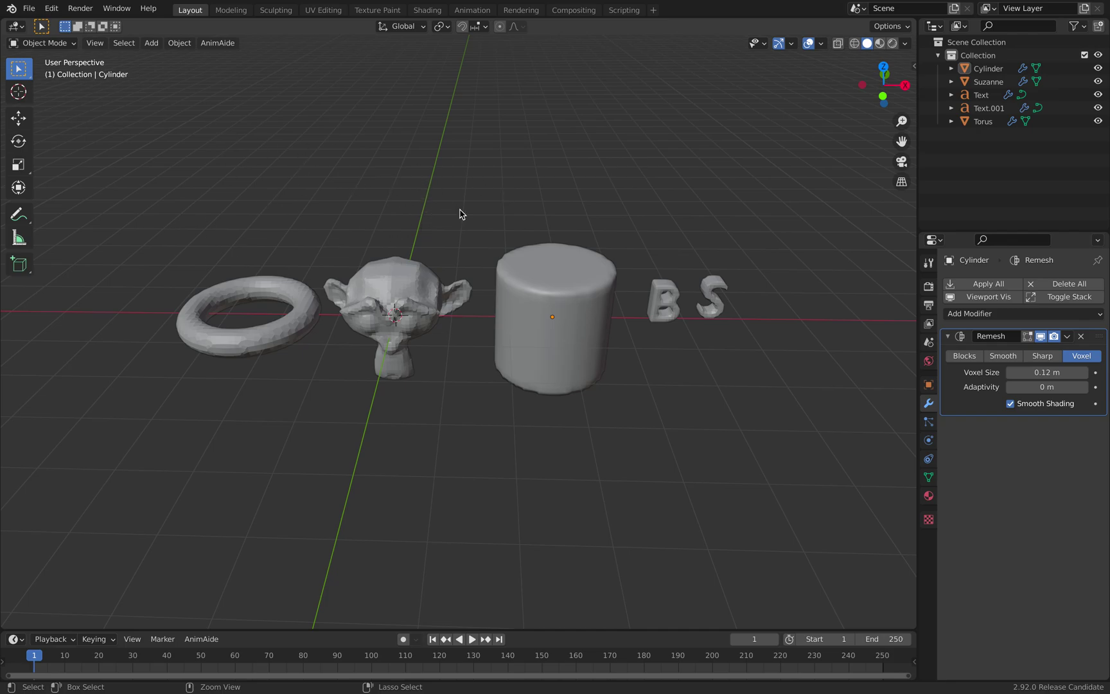
{"action": "key", "text": "ctrl+s"}
{"action": "left_click", "coordinate": [403, 577]}
{"action": "double_click", "coordinate": [408, 576]}
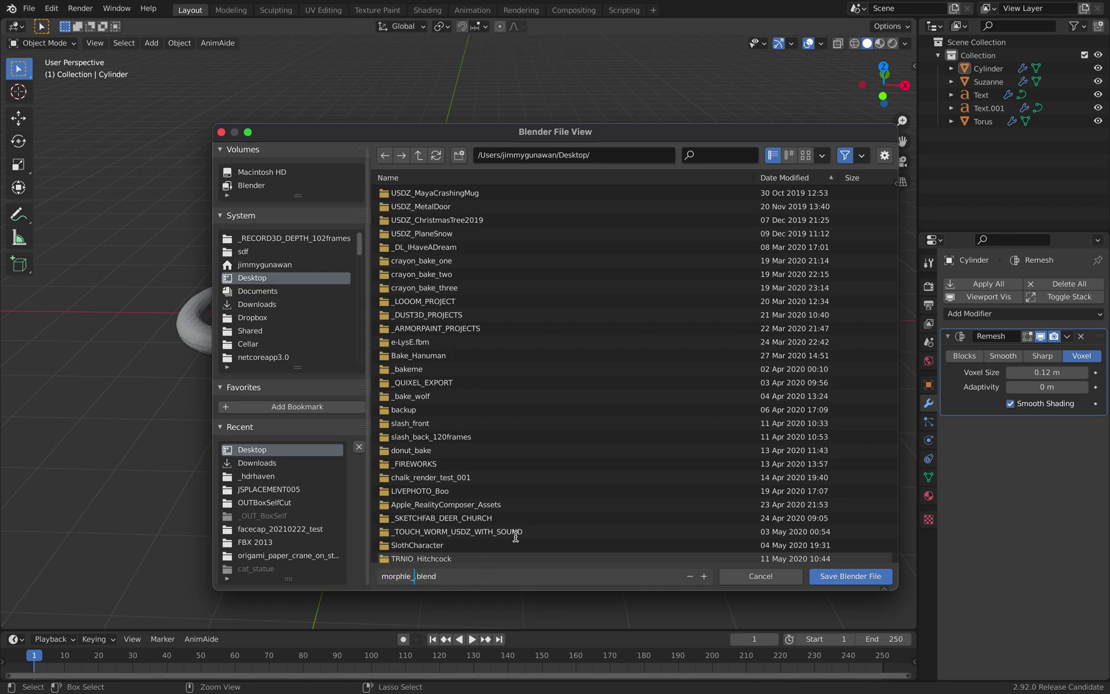
{"action": "type", "text": "morphle_demo_001."}
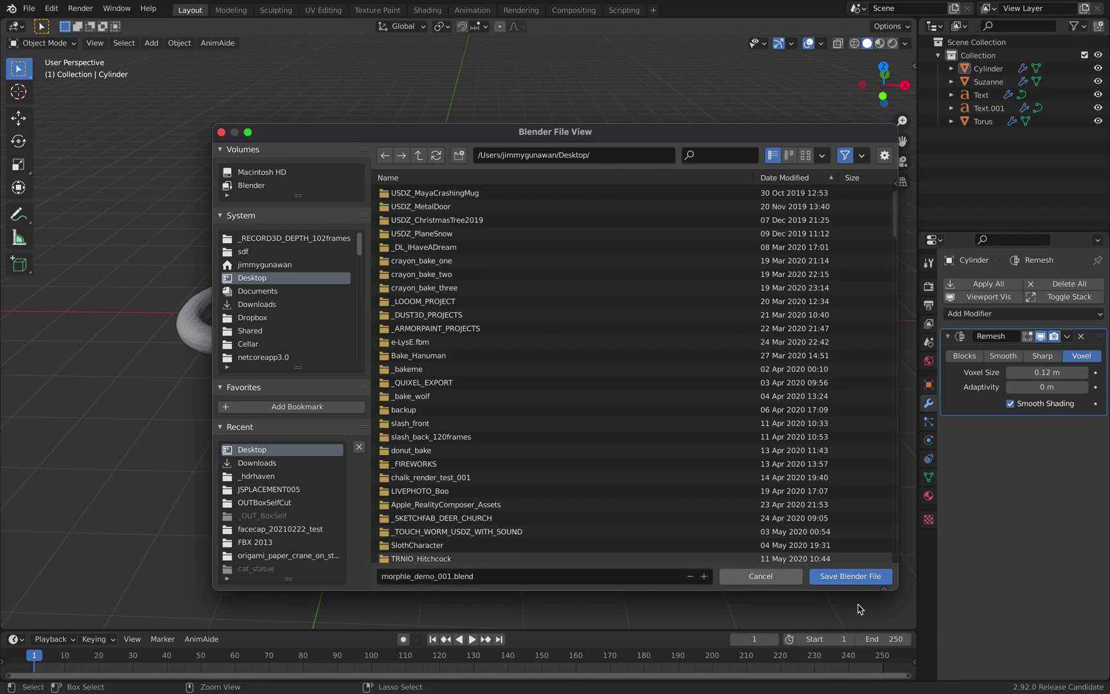
{"action": "key", "text": "Return"}
{"action": "middle_click_drag", "start_coordinate": [483, 336], "coordinate": [415, 312]}
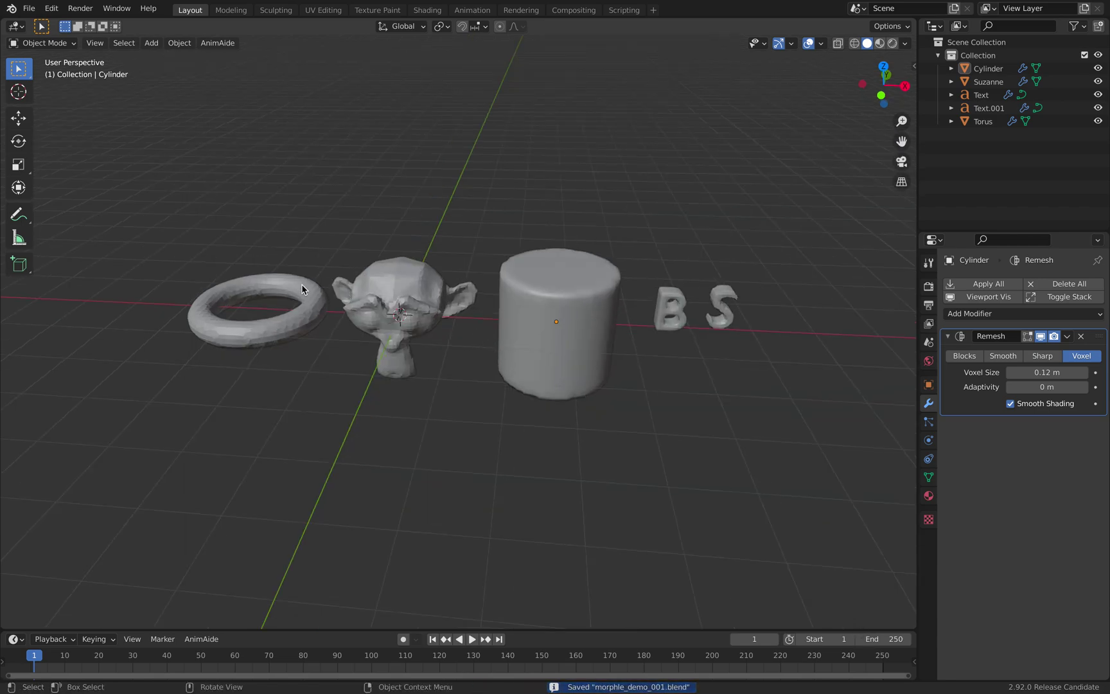
{"action": "key", "text": "a"}
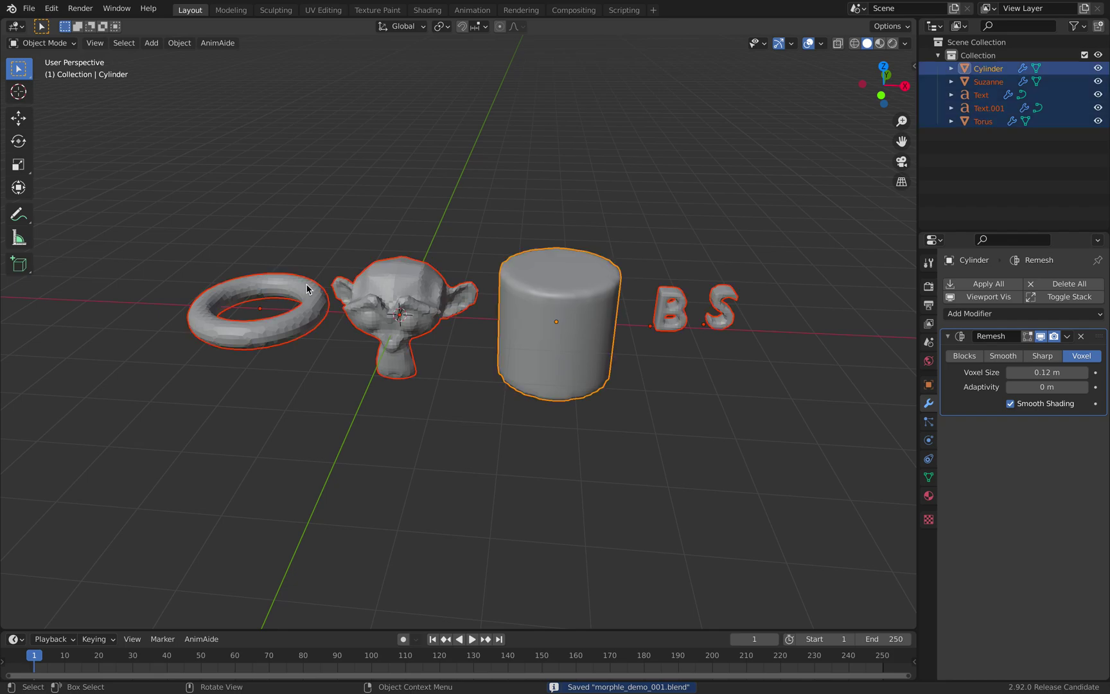
{"action": "key", "text": "a"}
{"action": "key", "text": "a"}
{"action": "key", "text": "a"}
{"action": "key", "text": "a"}
{"action": "key", "text": "a"}
{"action": "left_click_drag", "start_coordinate": [652, 259], "coordinate": [743, 352]}
{"action": "middle_click_drag", "start_coordinate": [734, 345], "coordinate": [723, 340]}
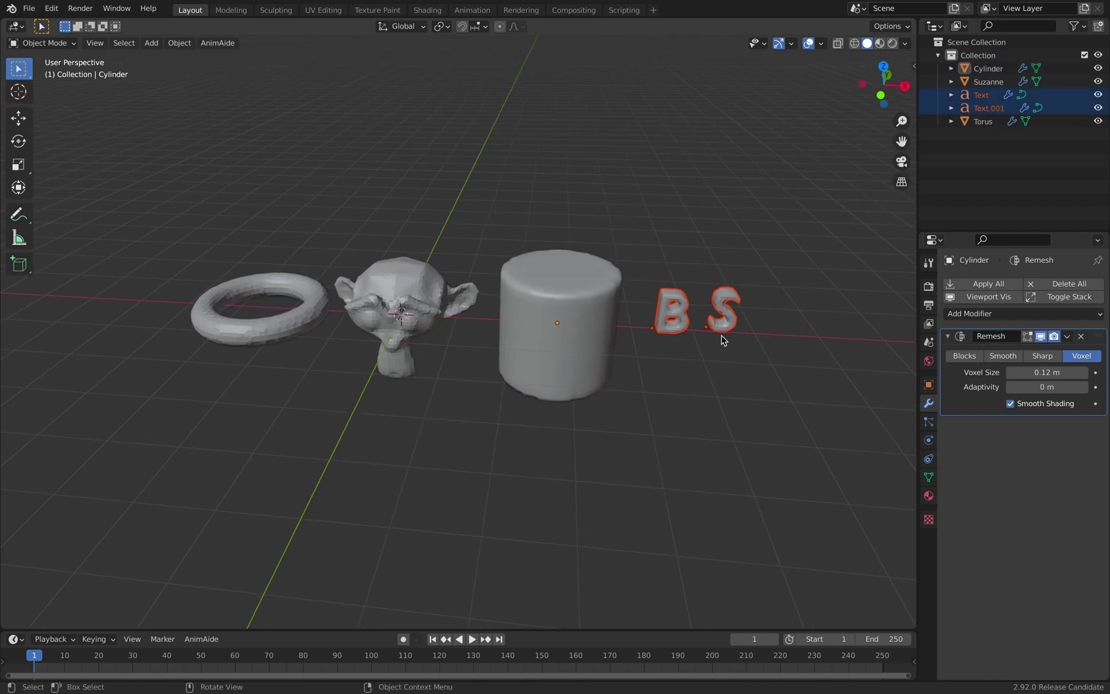
- Apply all modifiers on the torus, Suzanne and the cylinder together
{"action": "left_click", "coordinate": [544, 299]}
{"action": "key", "text": "a"}
{"action": "key", "text": "a"}
{"action": "key", "text": "b"}
{"action": "left_click_drag", "start_coordinate": [264, 202], "coordinate": [519, 356]}
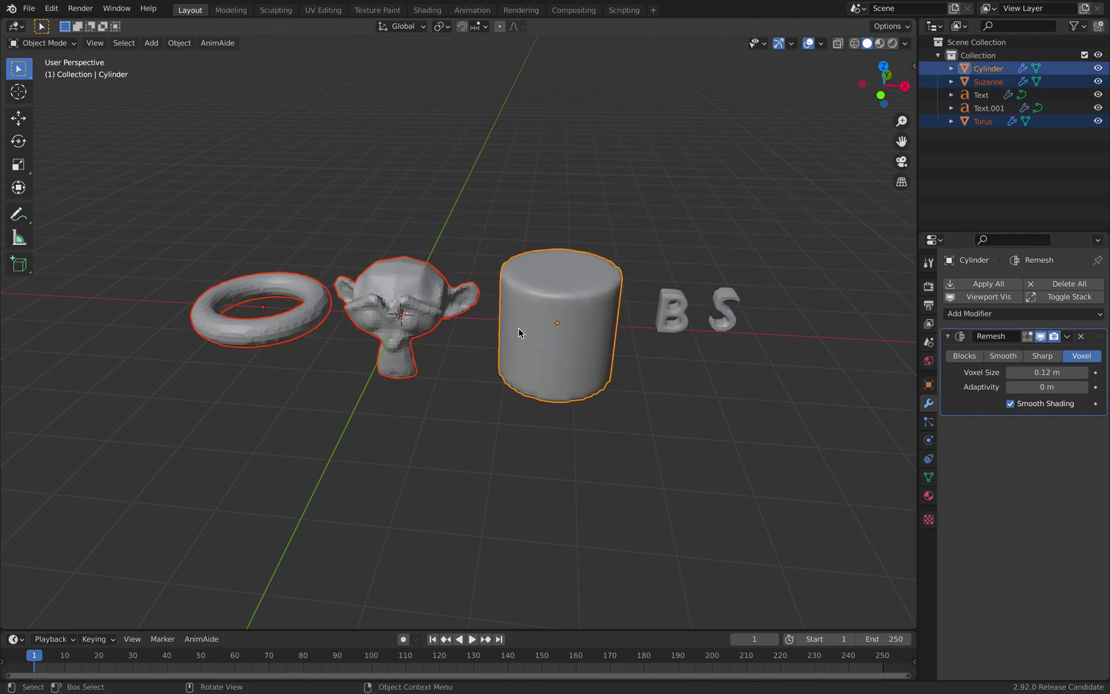
{"action": "left_click", "coordinate": [984, 284]}
- Try to apply all modifiers on the B text
{"action": "middle_click_drag", "start_coordinate": [610, 300], "coordinate": [532, 304], "text": "shift"}
{"action": "scroll", "coordinate": [576, 302], "scroll_direction": "up", "scroll_amount": 1}
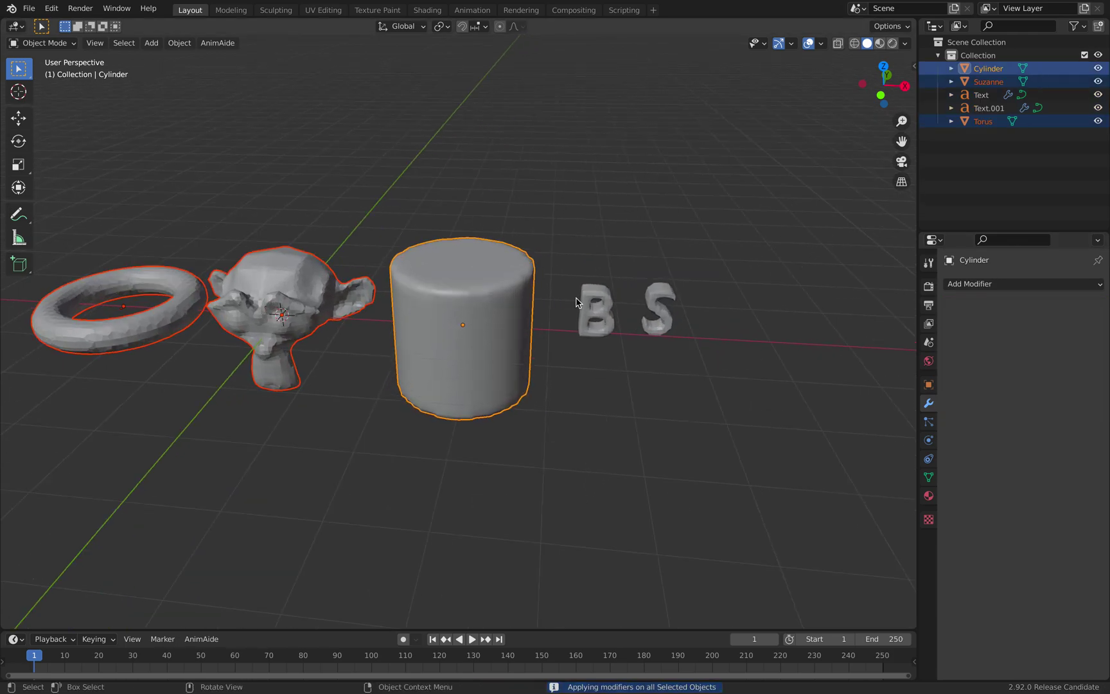
{"action": "left_click", "coordinate": [607, 298]}
{"action": "middle_click_drag", "start_coordinate": [686, 301], "coordinate": [594, 309], "text": "shift"}
{"action": "scroll", "coordinate": [595, 313], "scroll_direction": "up", "scroll_amount": 2}
{"action": "left_click", "coordinate": [990, 285]}
{"action": "left_click", "coordinate": [617, 292]}
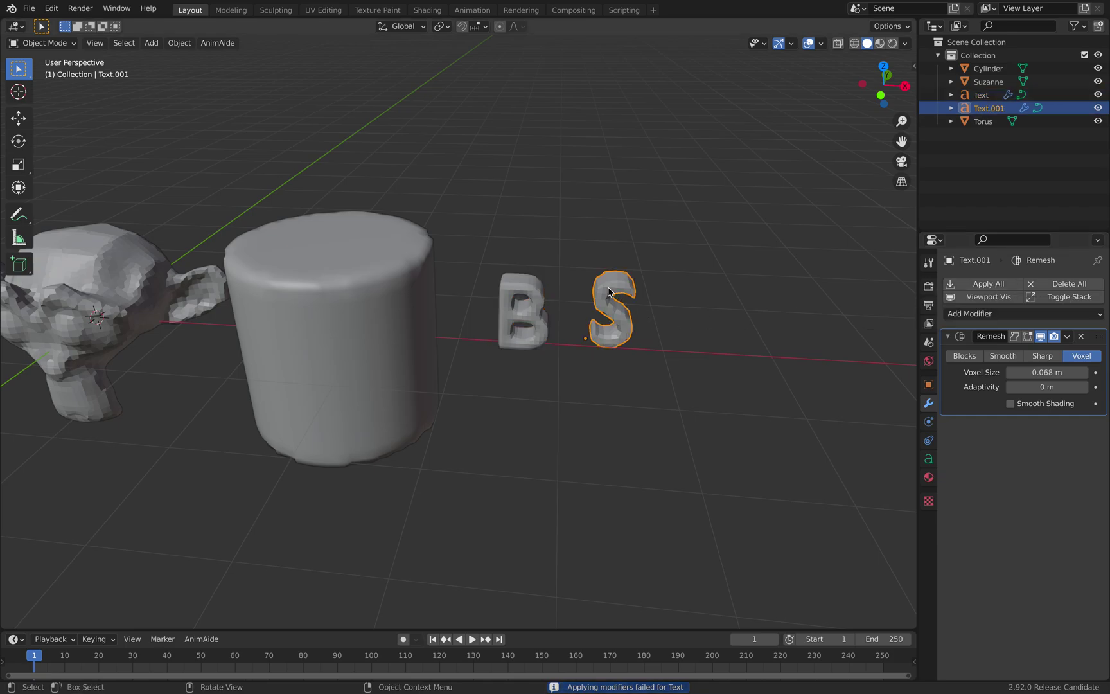
- Convert the B text object to a mesh with the Convert To operator
{"action": "scroll", "coordinate": [564, 309], "scroll_direction": "up", "scroll_amount": 3}
{"action": "left_click", "coordinate": [528, 298]}
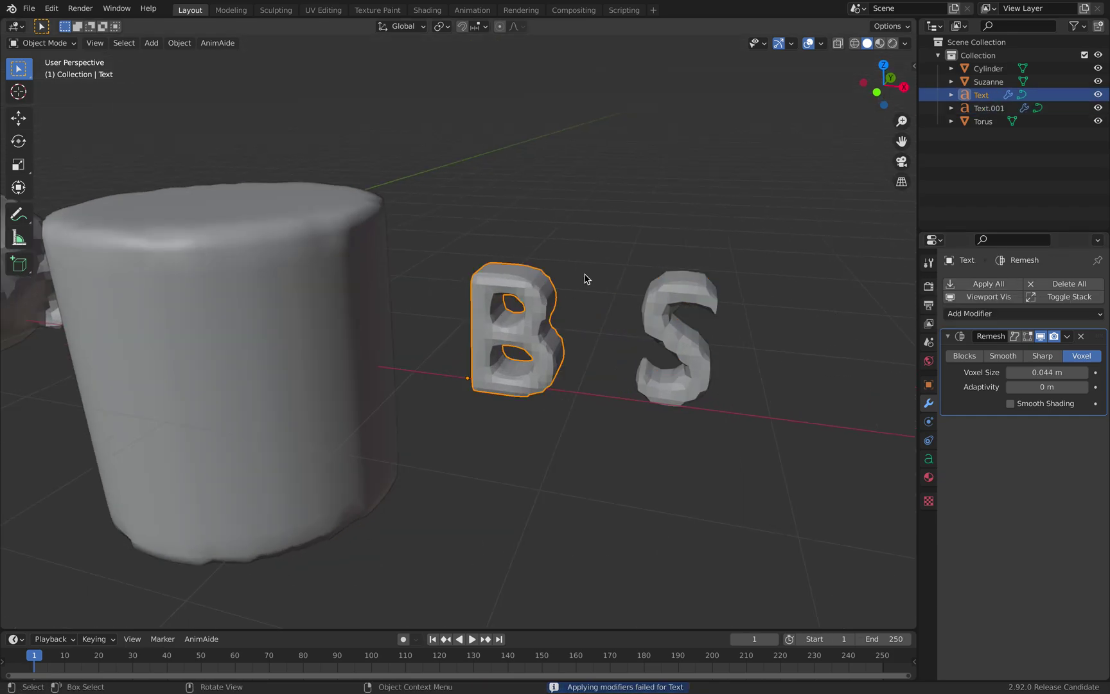
{"action": "key", "text": "F3"}
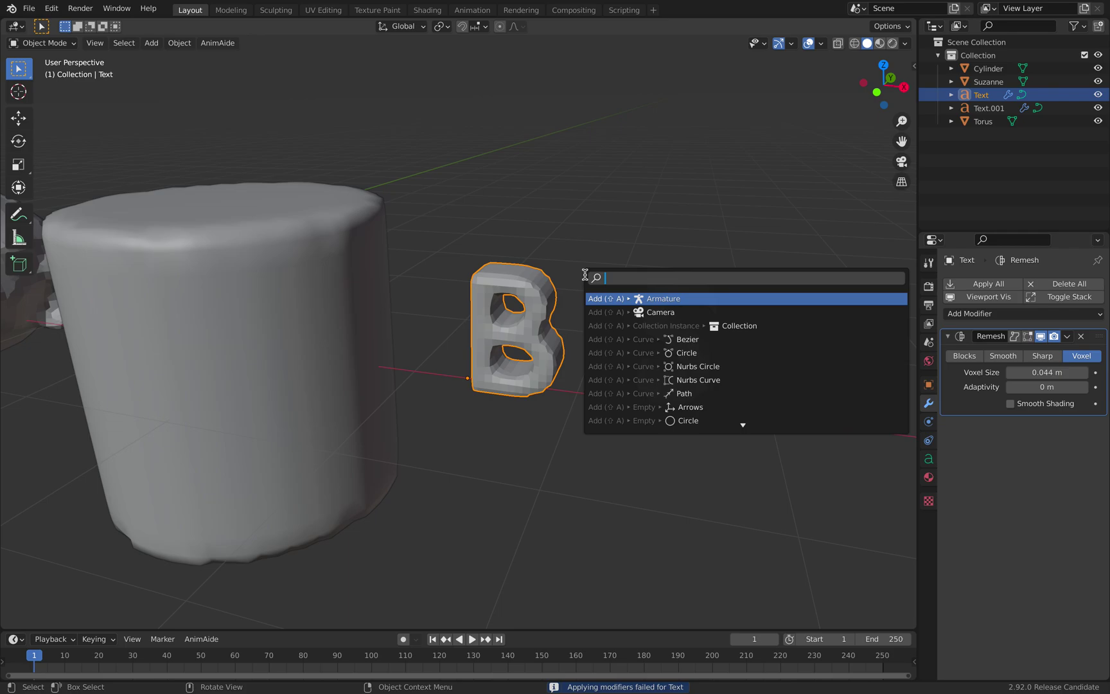
{"action": "type", "text": "conv"}
{"action": "key", "text": "Down"}
{"action": "key", "text": "Down"}
{"action": "key", "text": "Down"}
{"action": "key", "text": "Down"}
{"action": "key", "text": "Down"}
{"action": "key", "text": "Down"}
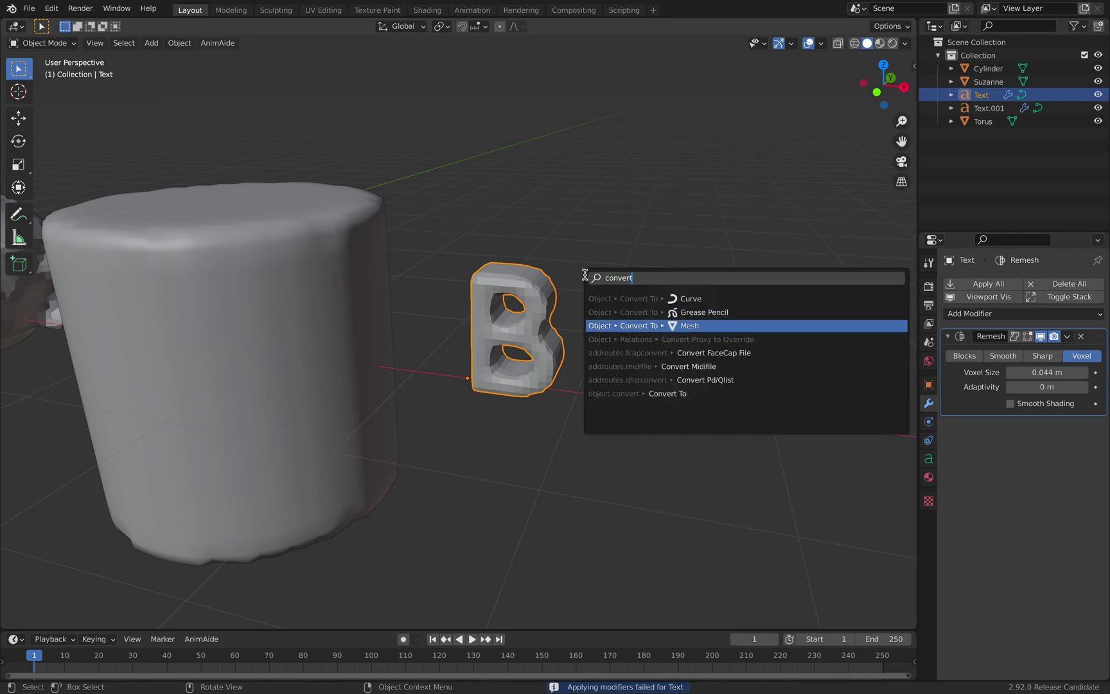
{"action": "left_click", "coordinate": [616, 393]}
{"action": "left_click", "coordinate": [601, 404]}
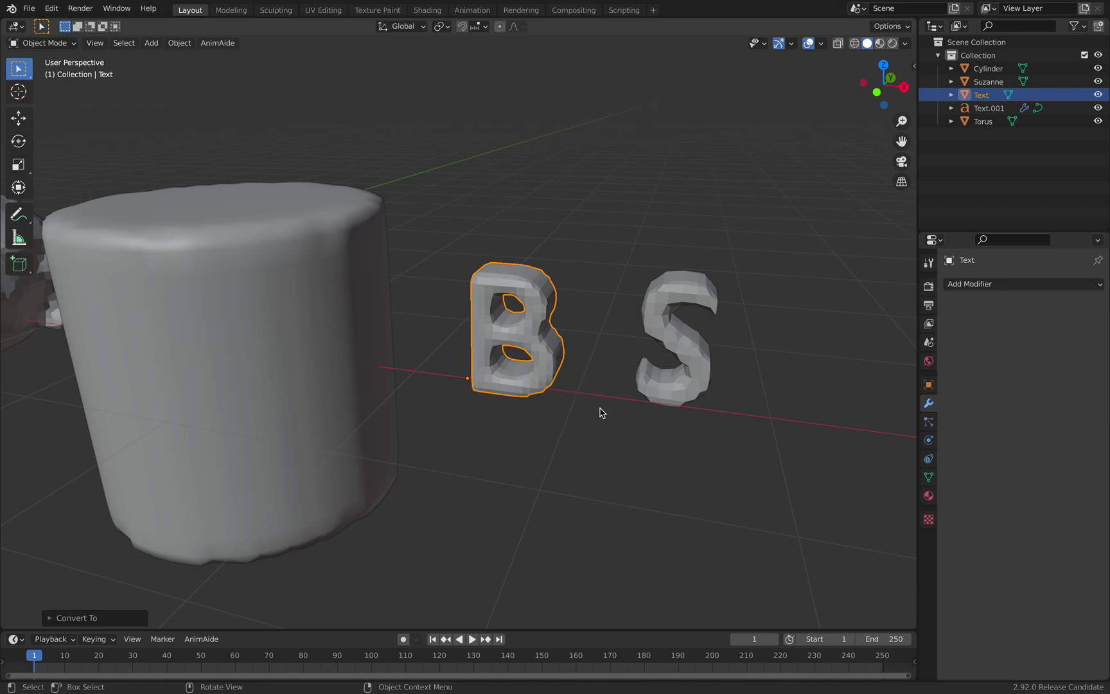
- Convert the S text object to a mesh with the same Convert To operator
{"action": "left_click", "coordinate": [668, 305]}
{"action": "key", "text": "F3"}
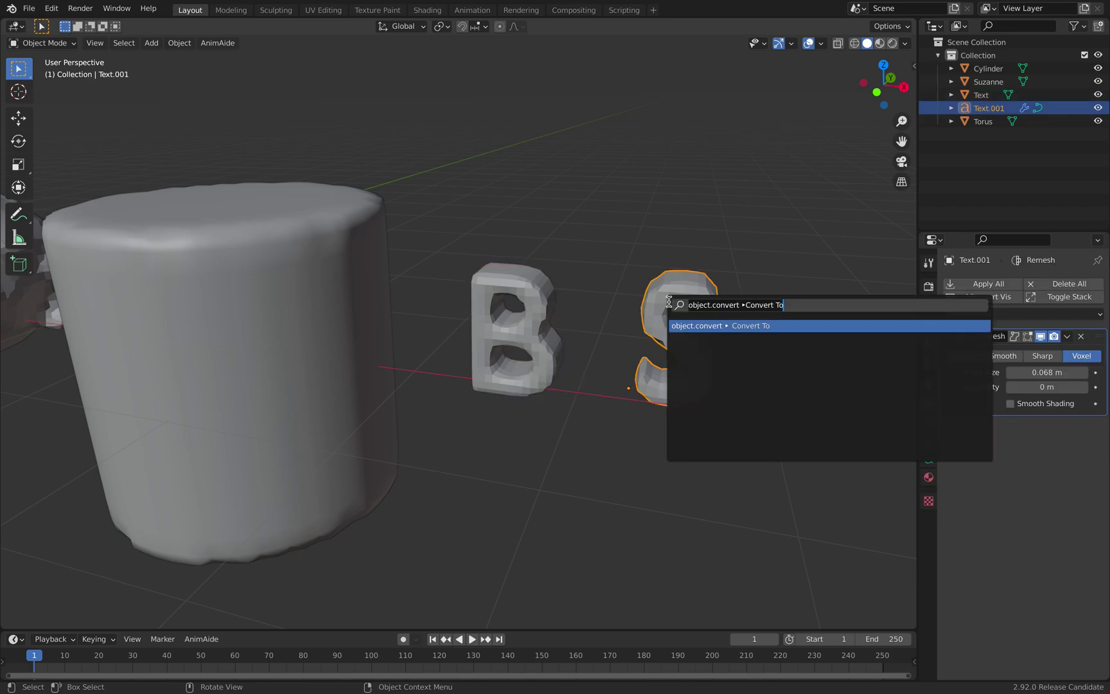
{"action": "left_click", "coordinate": [684, 325]}
{"action": "left_click", "coordinate": [651, 322]}
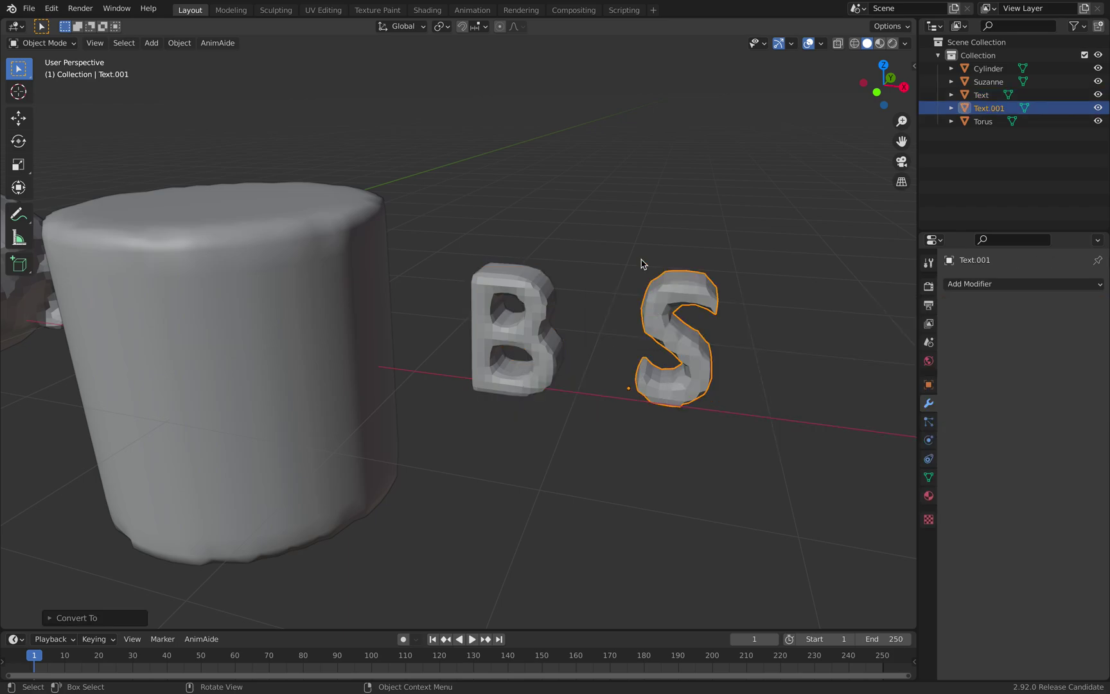
- Select all five mesh objects, with the B as active object, and run Morphle on them
{"action": "left_click", "coordinate": [630, 212]}
{"action": "left_click", "coordinate": [679, 283]}
{"action": "left_click", "coordinate": [515, 314]}
{"action": "scroll", "coordinate": [488, 309], "scroll_direction": "down", "scroll_amount": 4}
{"action": "middle_click_drag", "start_coordinate": [427, 299], "coordinate": [582, 289], "text": "shift"}
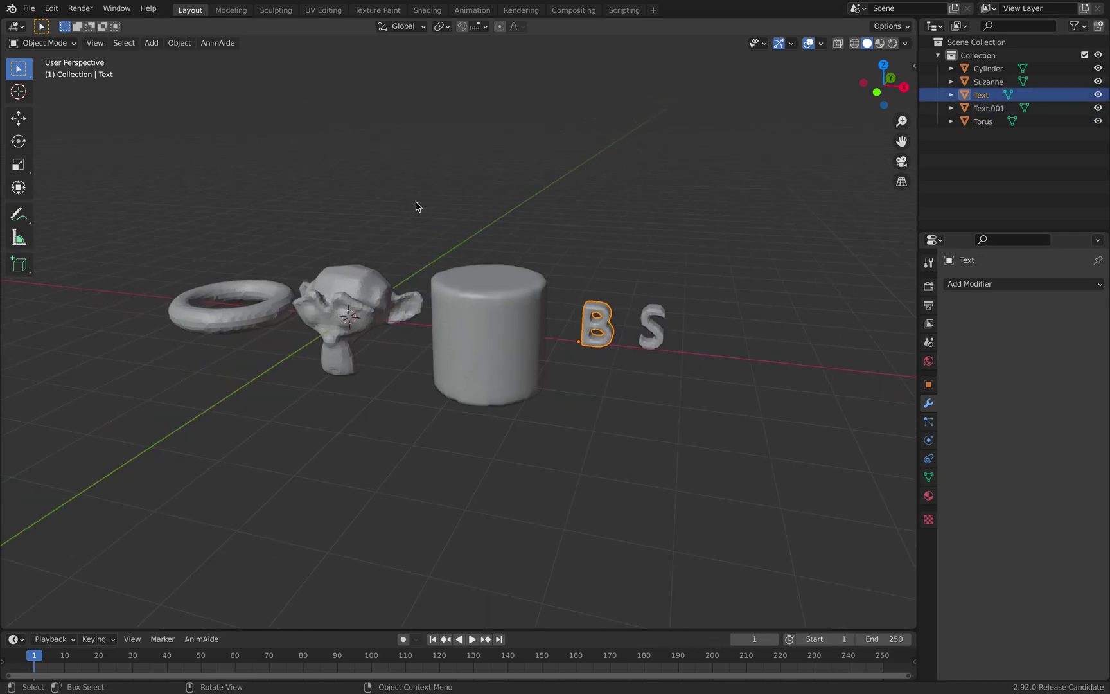
{"action": "key", "text": "a"}
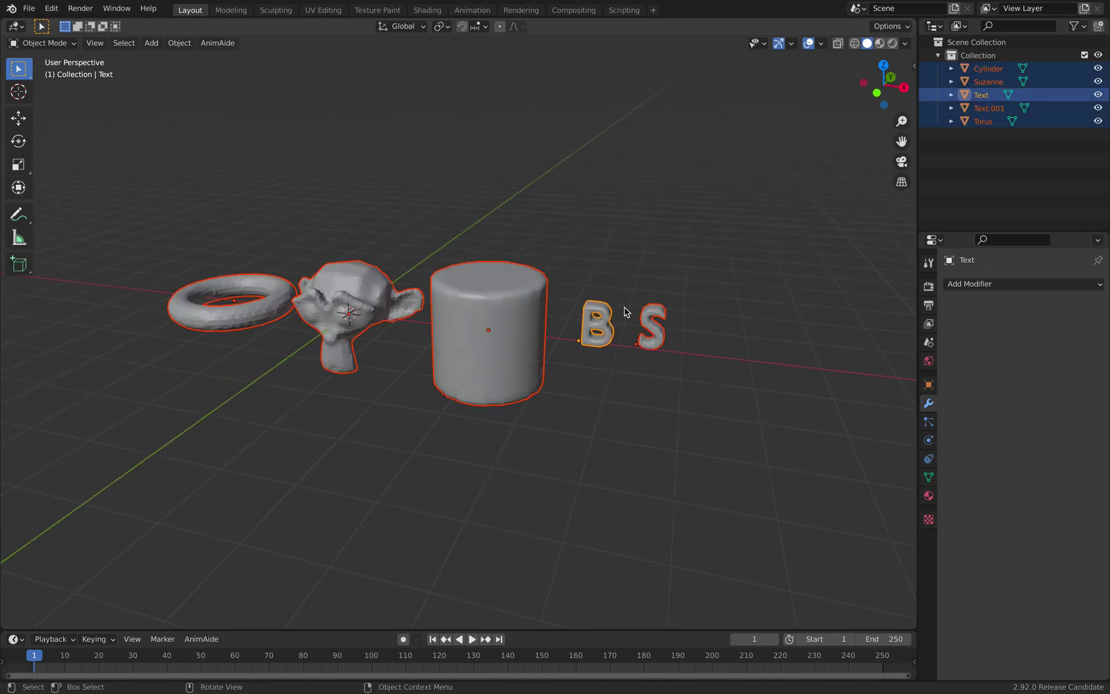
{"action": "left_click", "coordinate": [929, 386]}
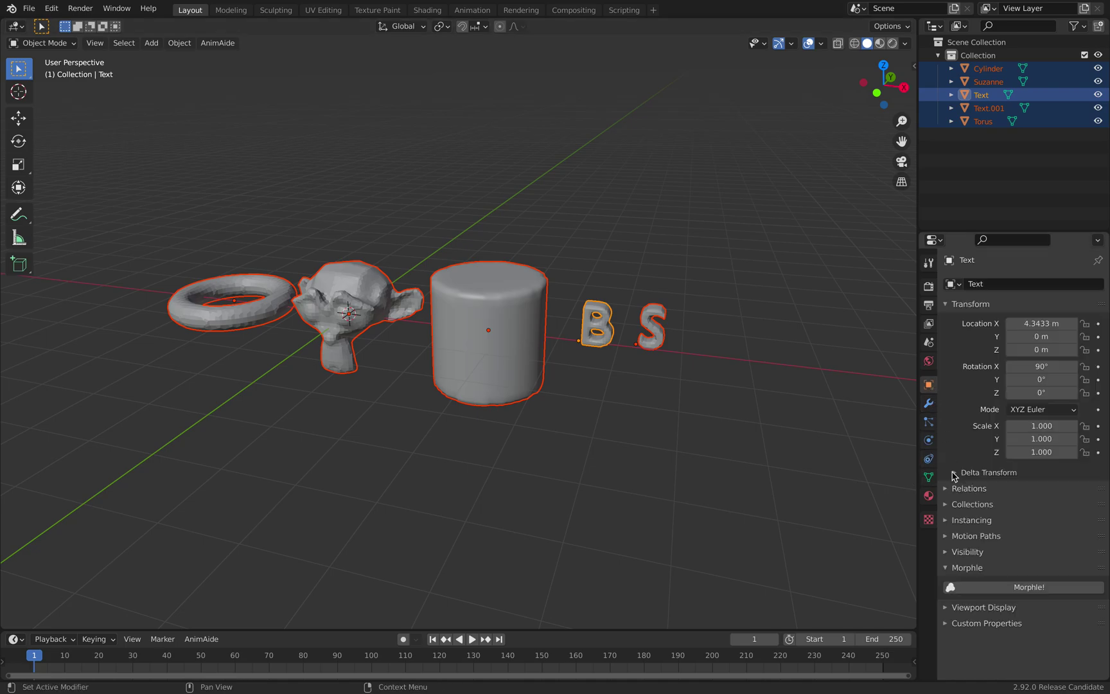
{"action": "left_click", "coordinate": [1056, 588]}
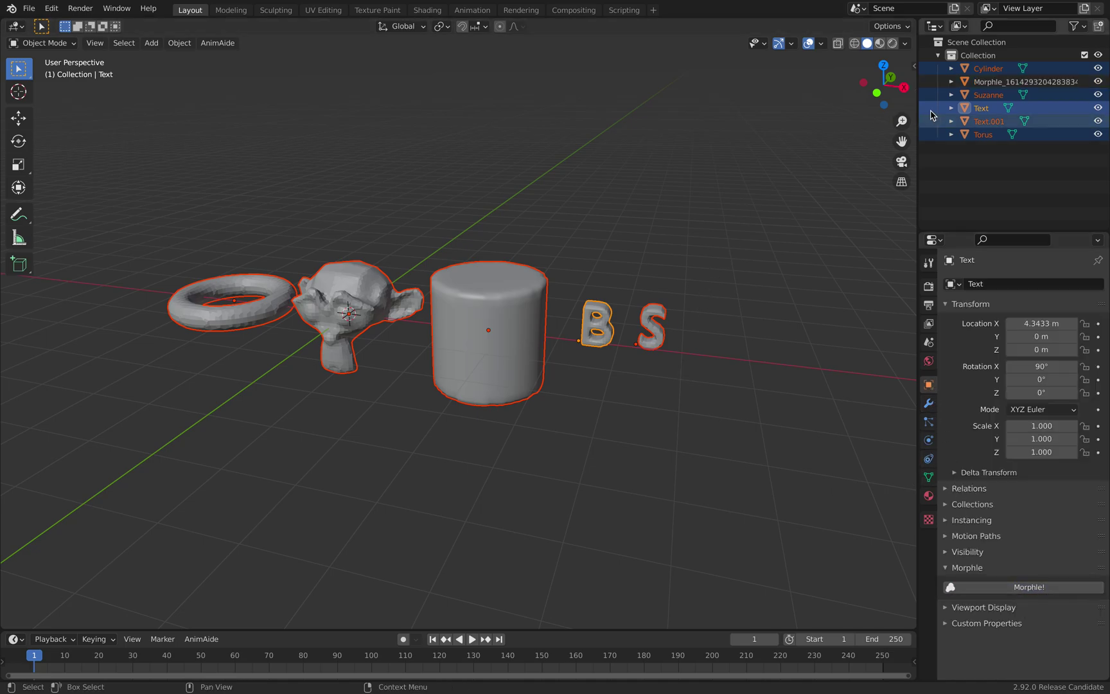
- Move the generated Morphle object above the other objects, to about X 0.50 m, Y 1.20 m, Z 2.33 m
{"action": "left_click", "coordinate": [983, 81]}
{"action": "middle_click_drag", "start_coordinate": [591, 334], "coordinate": [573, 386], "text": "shift"}
{"action": "key", "text": "g"}
{"action": "left_click", "coordinate": [571, 239]}
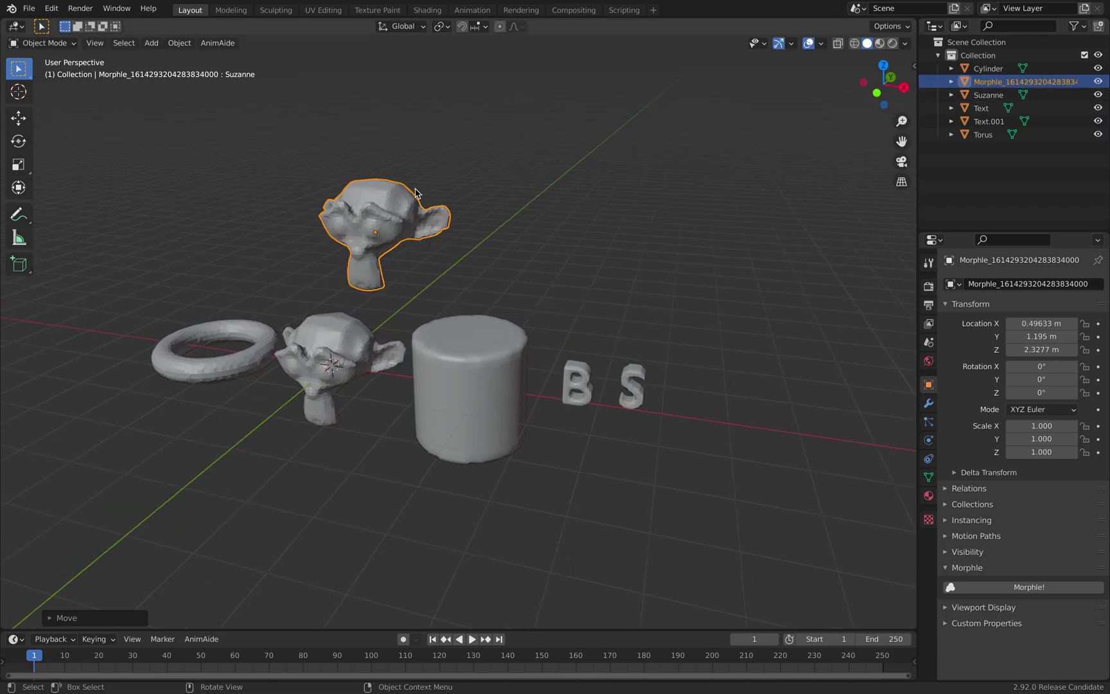
- Show the Morphle object's shape keys and enlarge the list so that all entries fit
{"action": "scroll", "coordinate": [450, 225], "scroll_direction": "up", "scroll_amount": 4}
{"action": "left_click", "coordinate": [928, 477]}
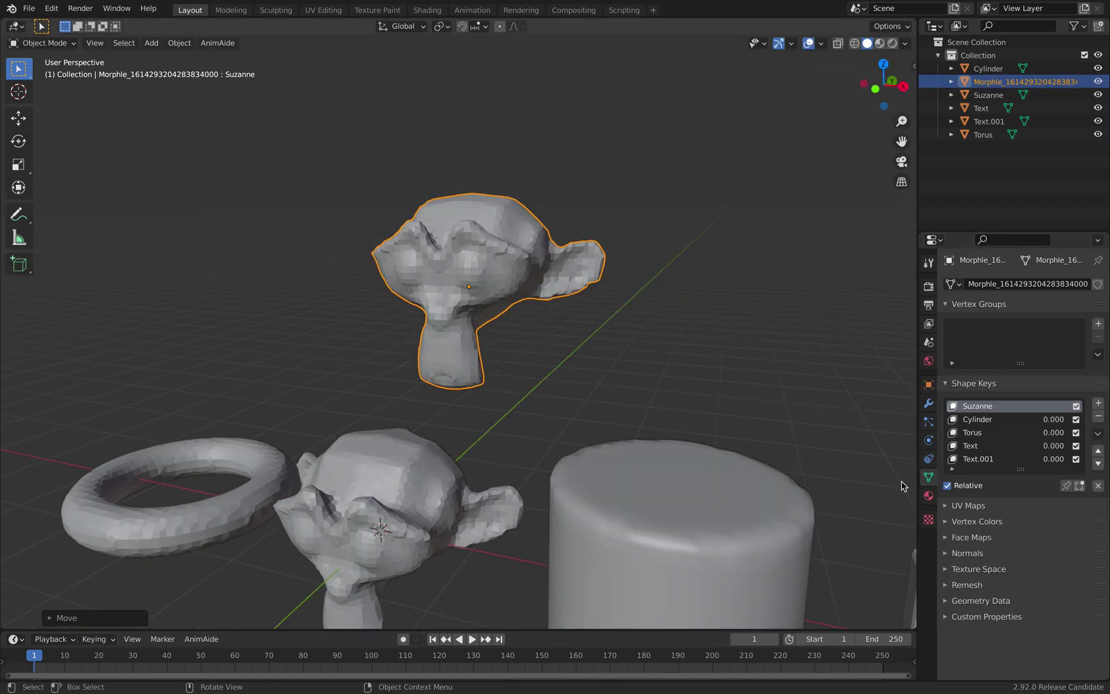
{"action": "left_click_drag", "start_coordinate": [1021, 470], "coordinate": [1021, 522]}
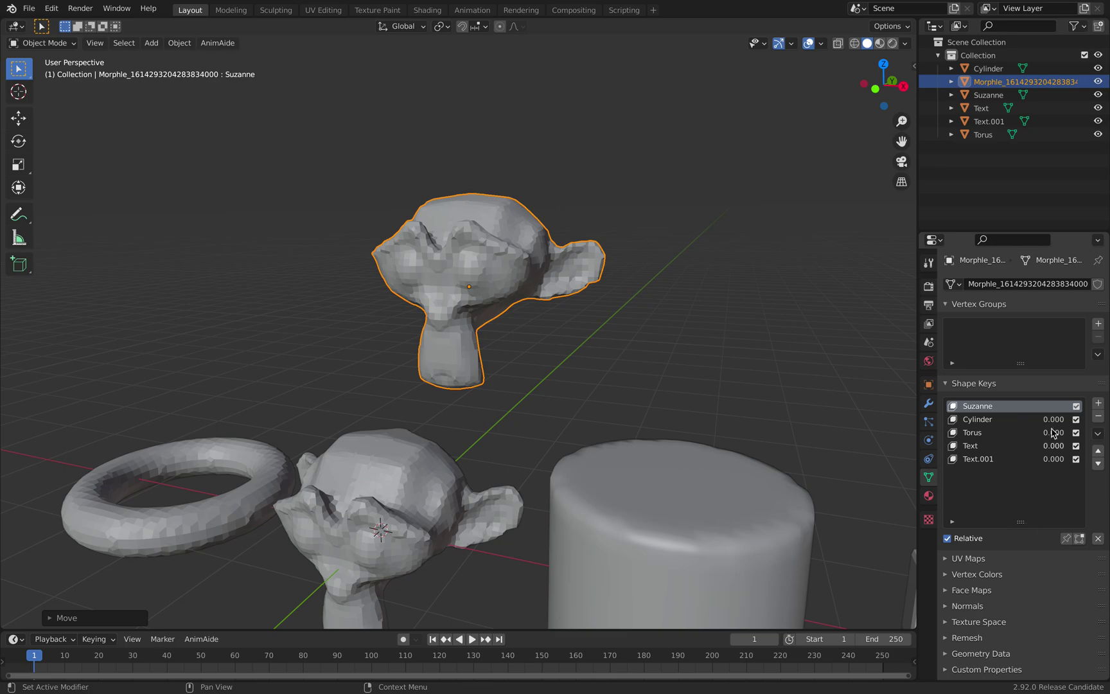
- Preview the morph by scrubbing the Cylinder, Torus, Text and Text.001 shape key values, and return them to 0
{"action": "left_click_drag", "start_coordinate": [1053, 418], "coordinate": [1046, 459]}
{"action": "middle_click_drag", "start_coordinate": [647, 345], "coordinate": [660, 377]}
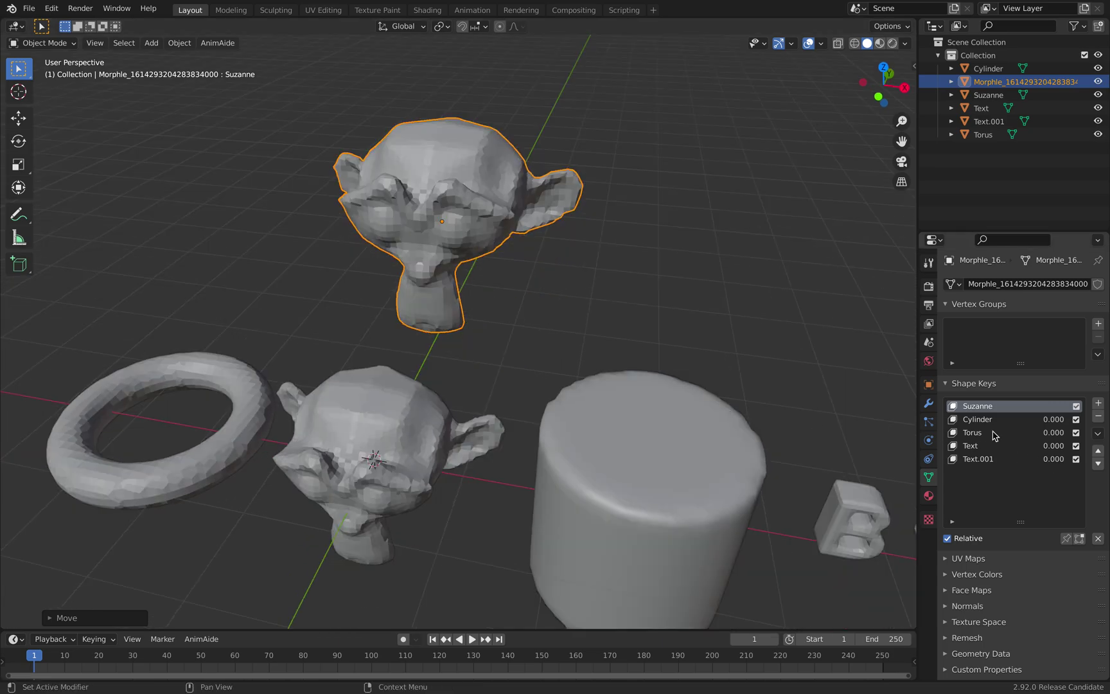
{"action": "left_click_drag", "start_coordinate": [1057, 447], "coordinate": [1008, 431]}
{"action": "middle_click_drag", "start_coordinate": [639, 253], "coordinate": [642, 228]}
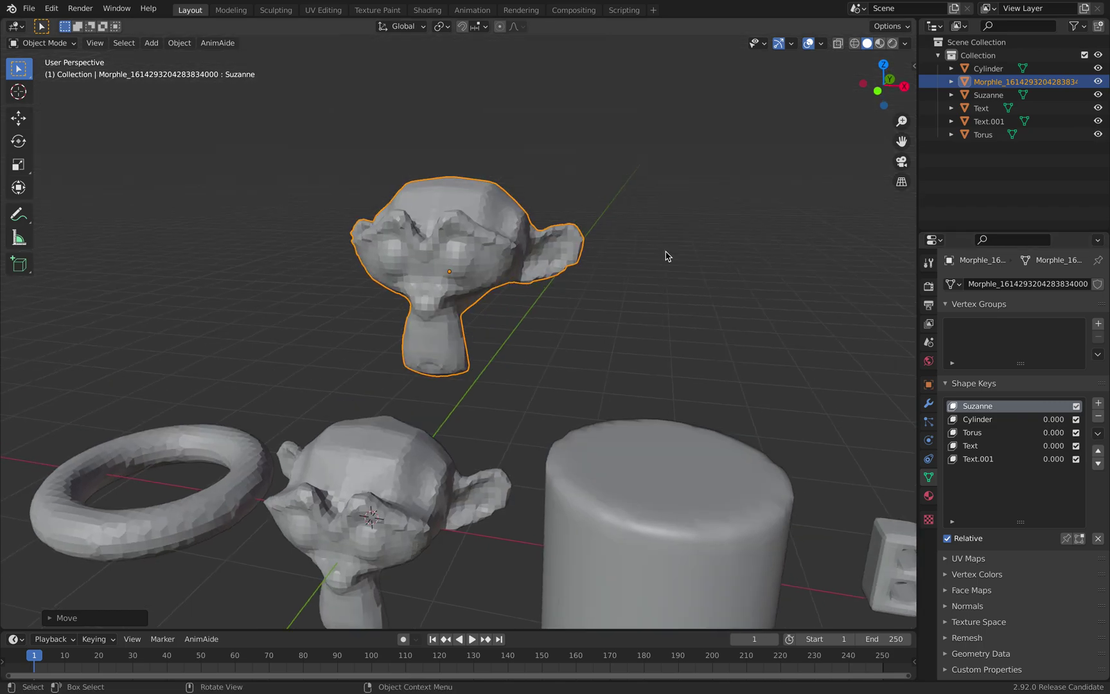
- Try absolute shape keys by scrubbing Evaluation Time with Relative off, and restore Relative mode
{"action": "left_click", "coordinate": [961, 537]}
{"action": "left_click_drag", "start_coordinate": [1048, 571], "coordinate": [1025, 571]}
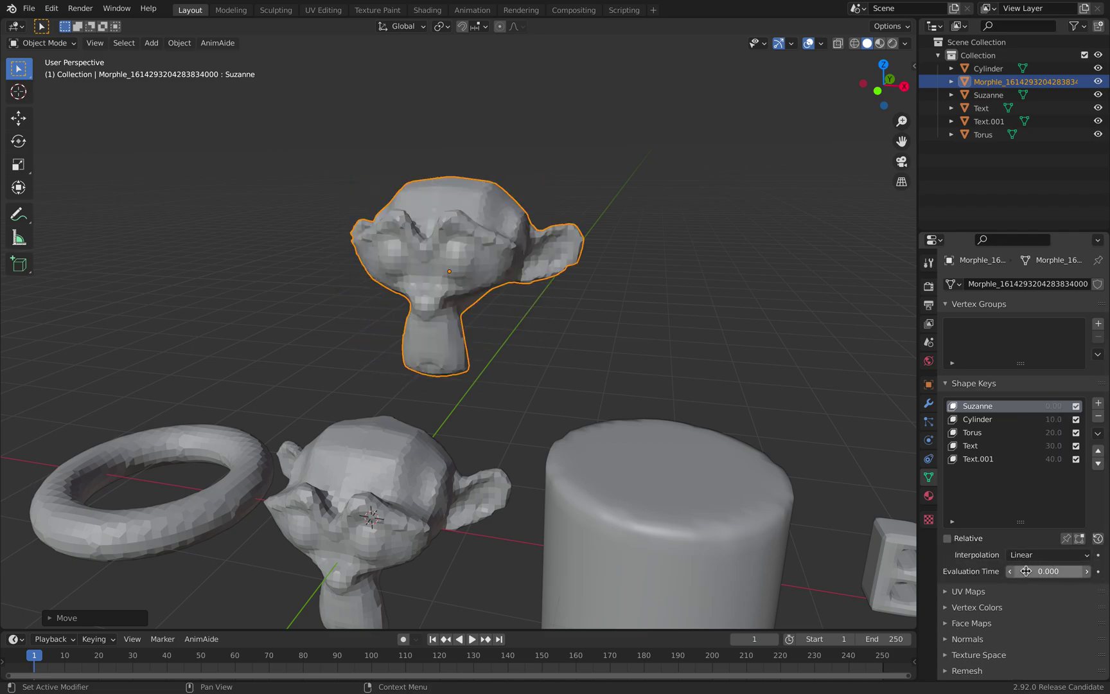
{"action": "left_click", "coordinate": [953, 539]}
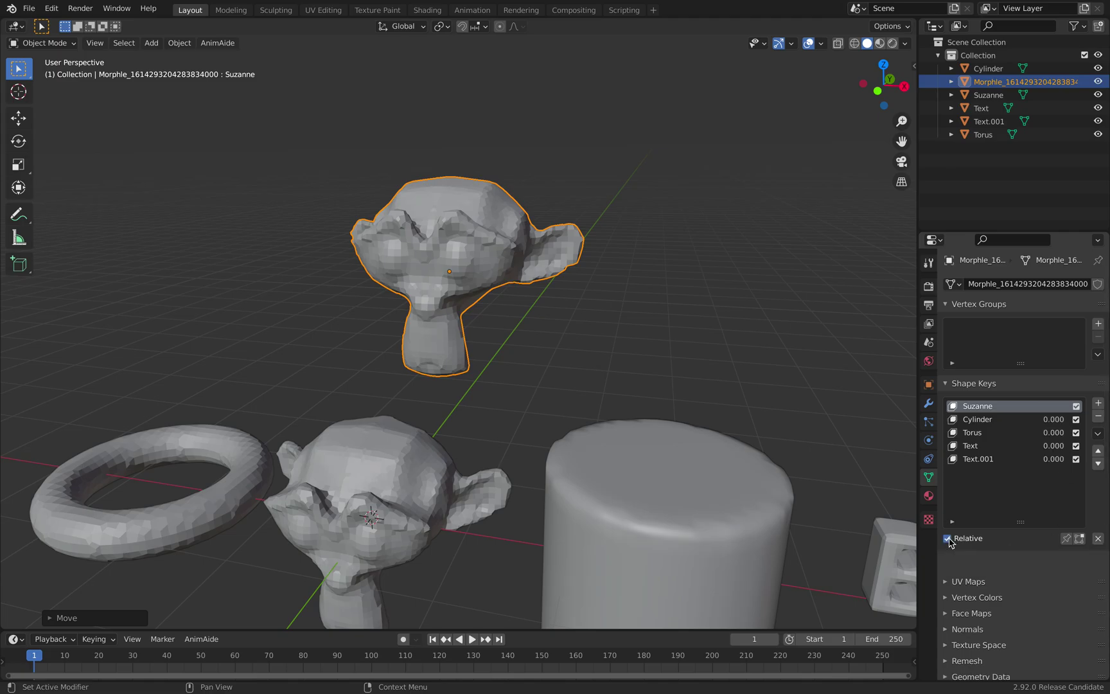
- Save the scene with the generated Morphle object
{"action": "scroll", "coordinate": [681, 381], "scroll_direction": "down", "scroll_amount": 6}
{"action": "key", "text": "ctrl+s"}
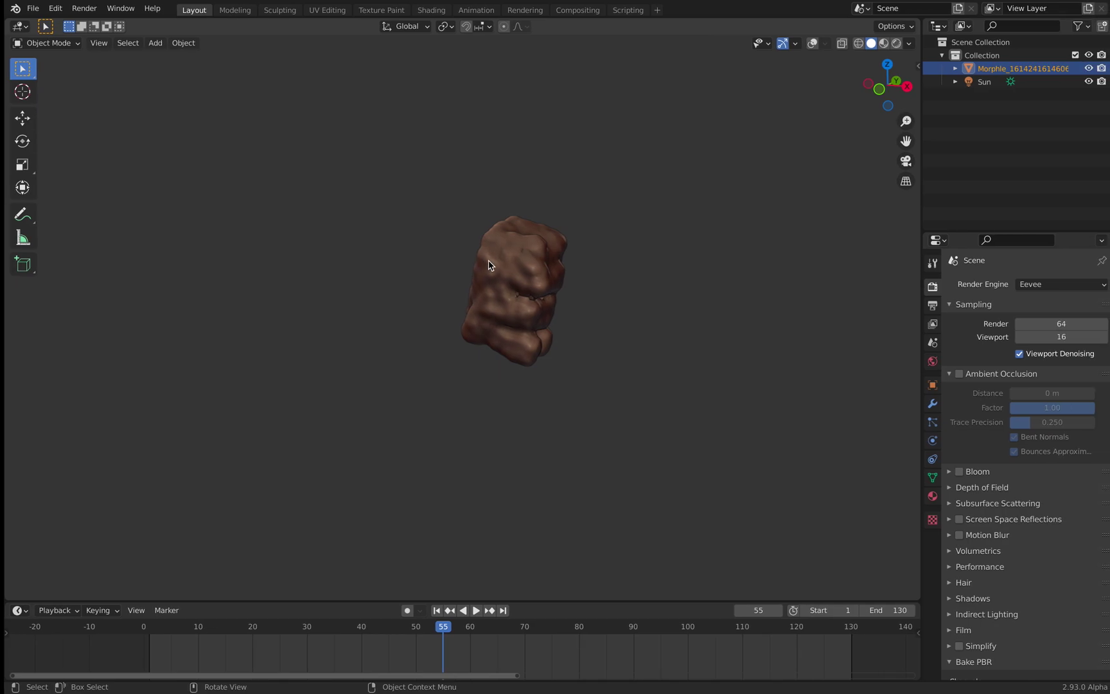
- Start a new General file in Blender 2.93 Alpha without saving the current one, and delete all default objects
{"action": "mouse_move", "coordinate": [57, 54]}
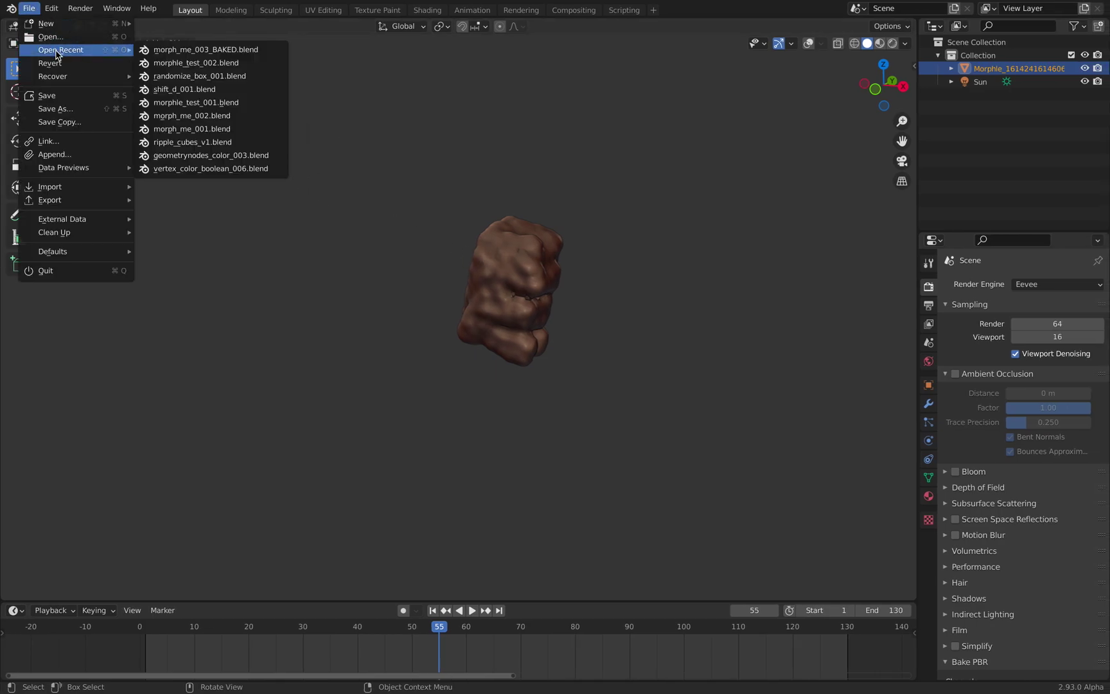
{"action": "mouse_move", "coordinate": [47, 23]}
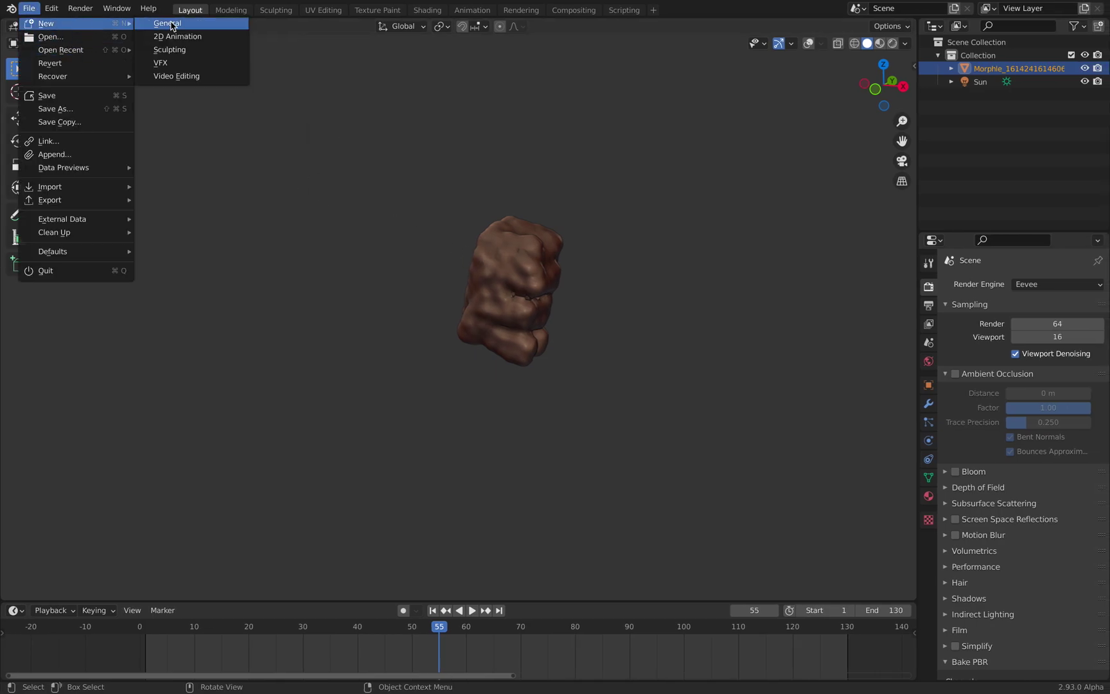
{"action": "left_click", "coordinate": [168, 23]}
{"action": "left_click", "coordinate": [496, 370]}
{"action": "key", "text": "a"}
{"action": "key", "text": "Delete"}
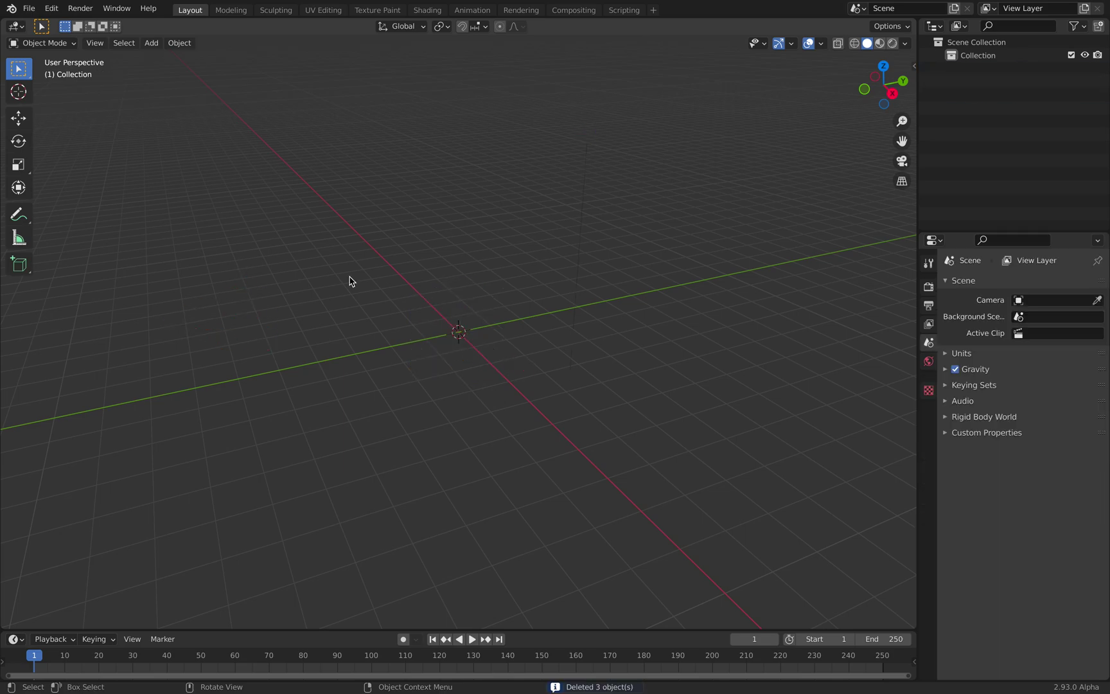
- Open morphle_demo_001.blend from the Desktop, discarding the unsaved empty scene
{"action": "left_click", "coordinate": [29, 8]}
{"action": "left_click", "coordinate": [50, 39]}
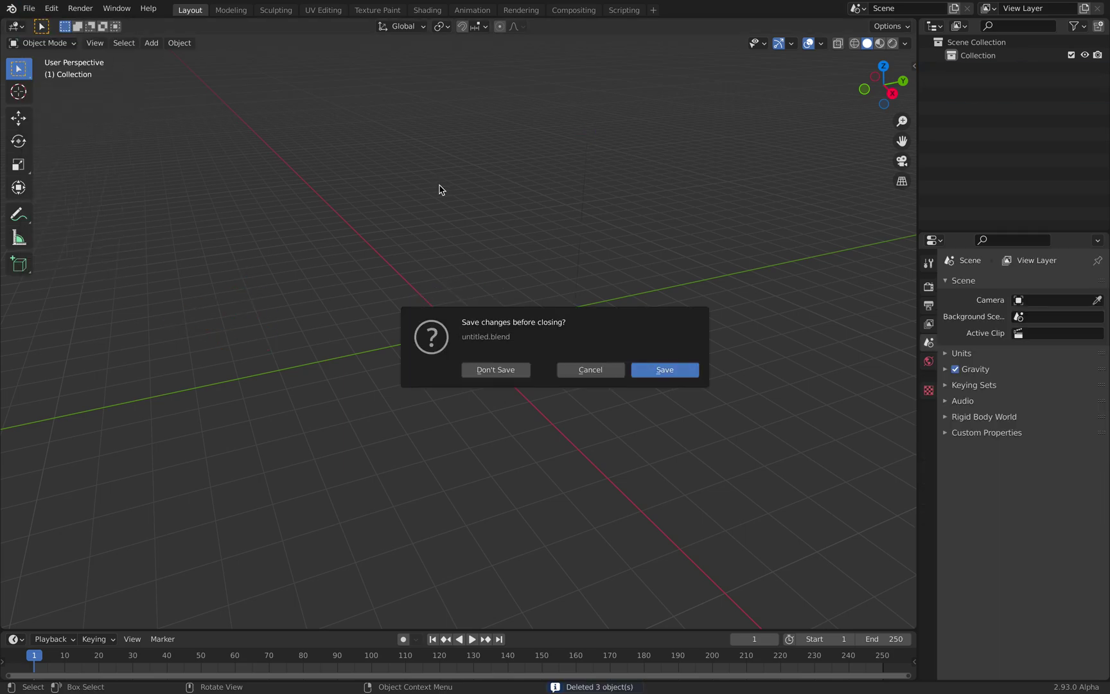
{"action": "left_click", "coordinate": [524, 371]}
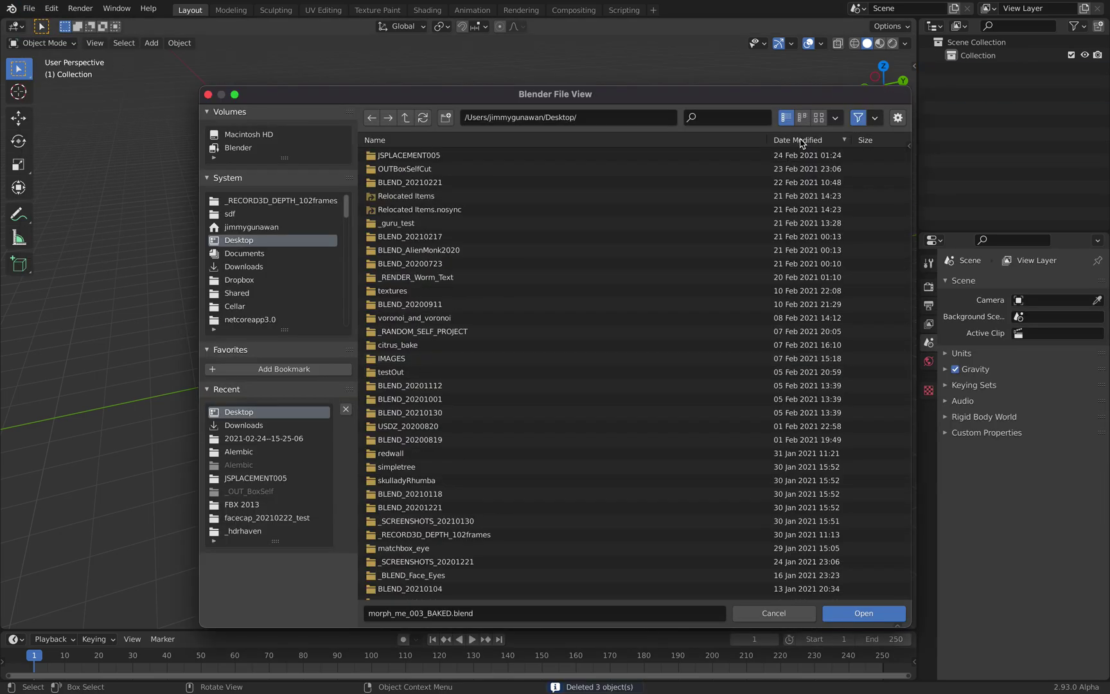
{"action": "left_click_drag", "start_coordinate": [908, 190], "coordinate": [908, 566]}
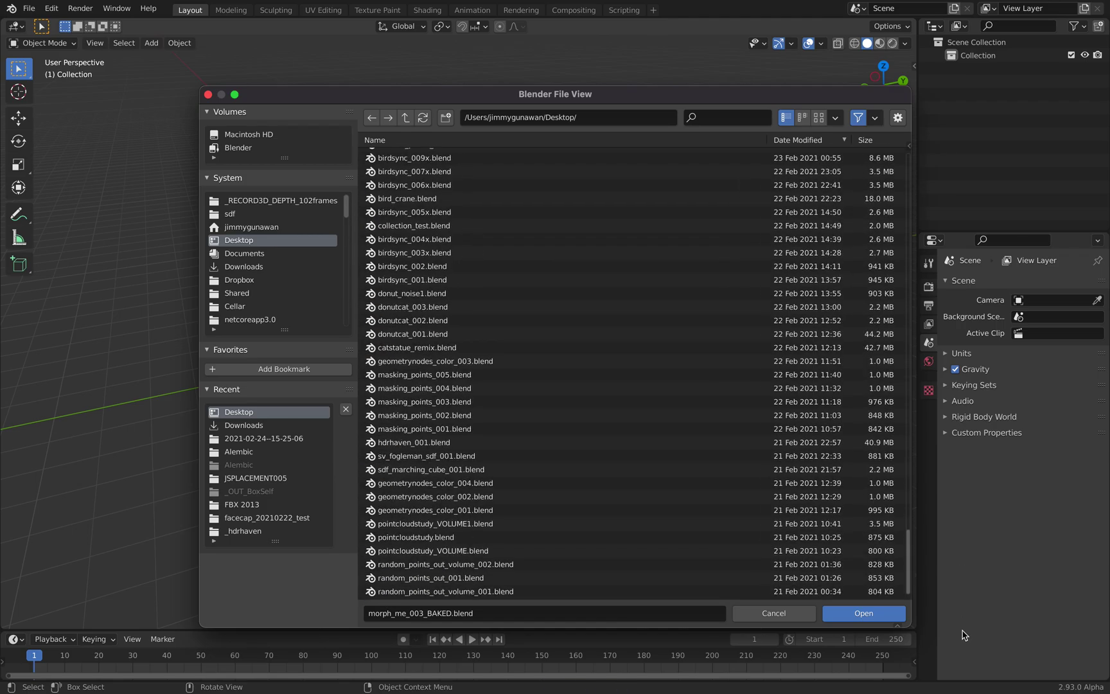
{"action": "left_click", "coordinate": [681, 589]}
{"action": "left_click", "coordinate": [804, 140]}
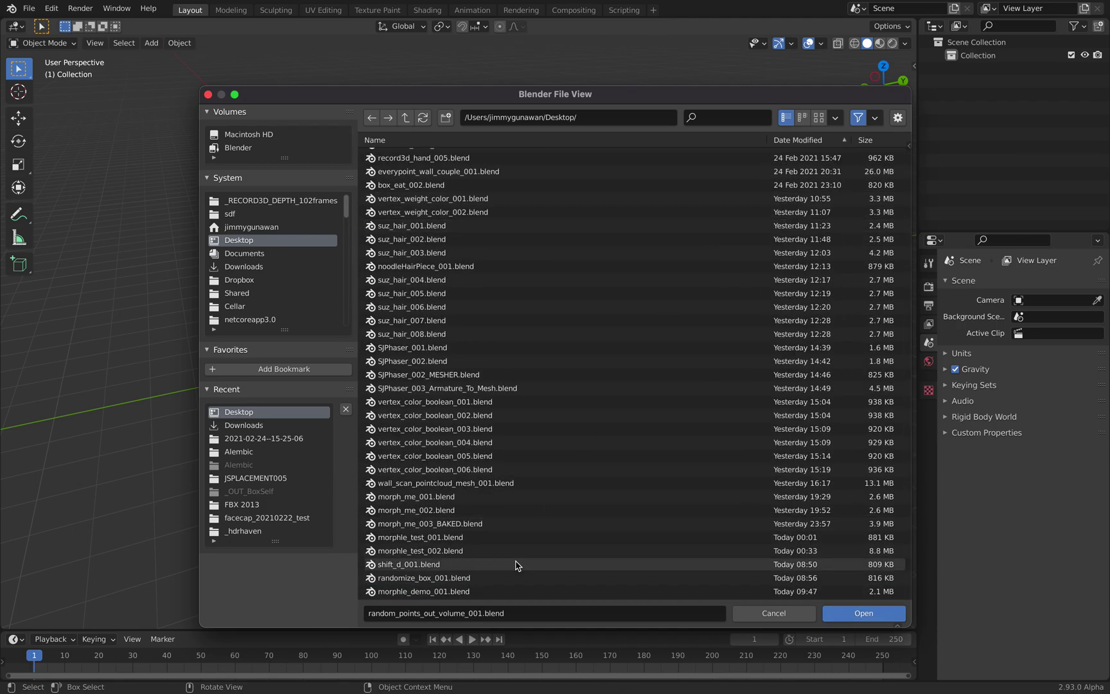
{"action": "left_click", "coordinate": [498, 590]}
{"action": "left_click", "coordinate": [859, 615]}
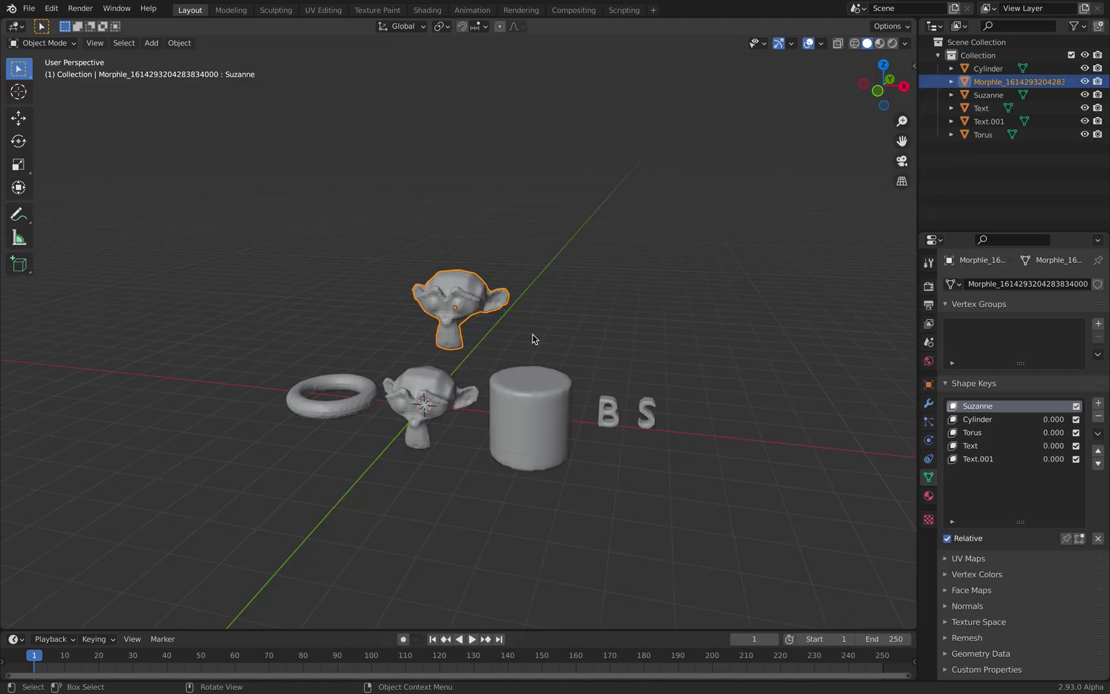
- Save the scene to the Desktop under the new name morphle_demo_002.blend
{"action": "left_click", "coordinate": [29, 8]}
{"action": "left_click", "coordinate": [65, 109]}
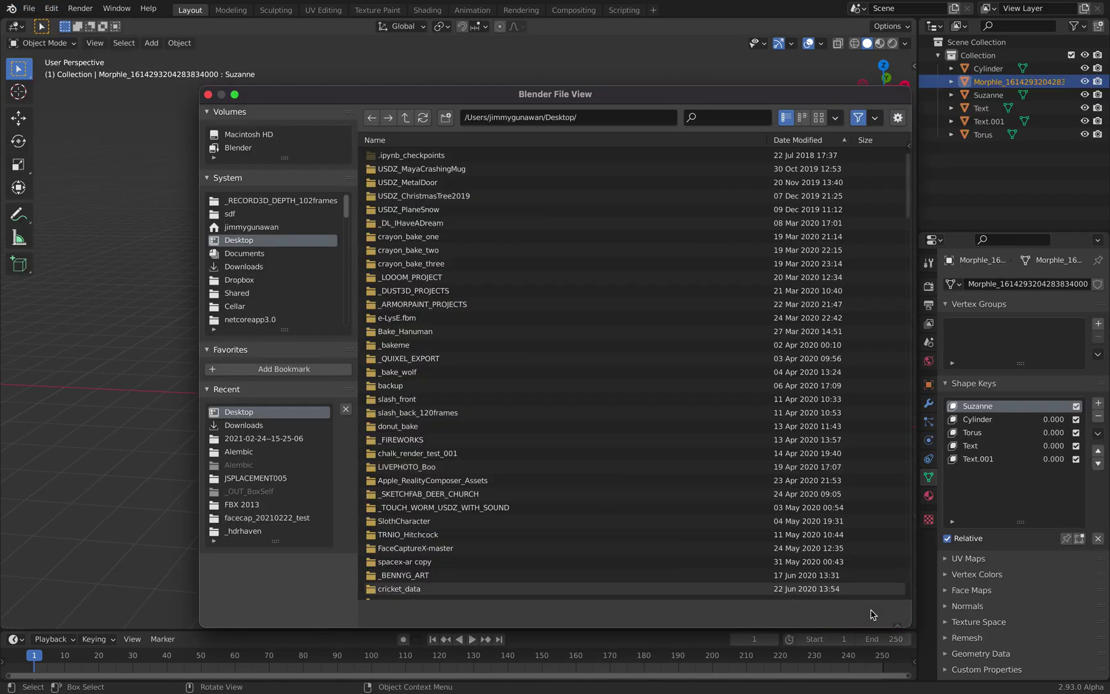
{"action": "left_click", "coordinate": [867, 614]}
- Split the 3D viewport, make the upper area a Geometry Node Editor, and create a new node tree for the Morphle object
{"action": "scroll", "coordinate": [703, 196], "scroll_direction": "up", "scroll_amount": 5}
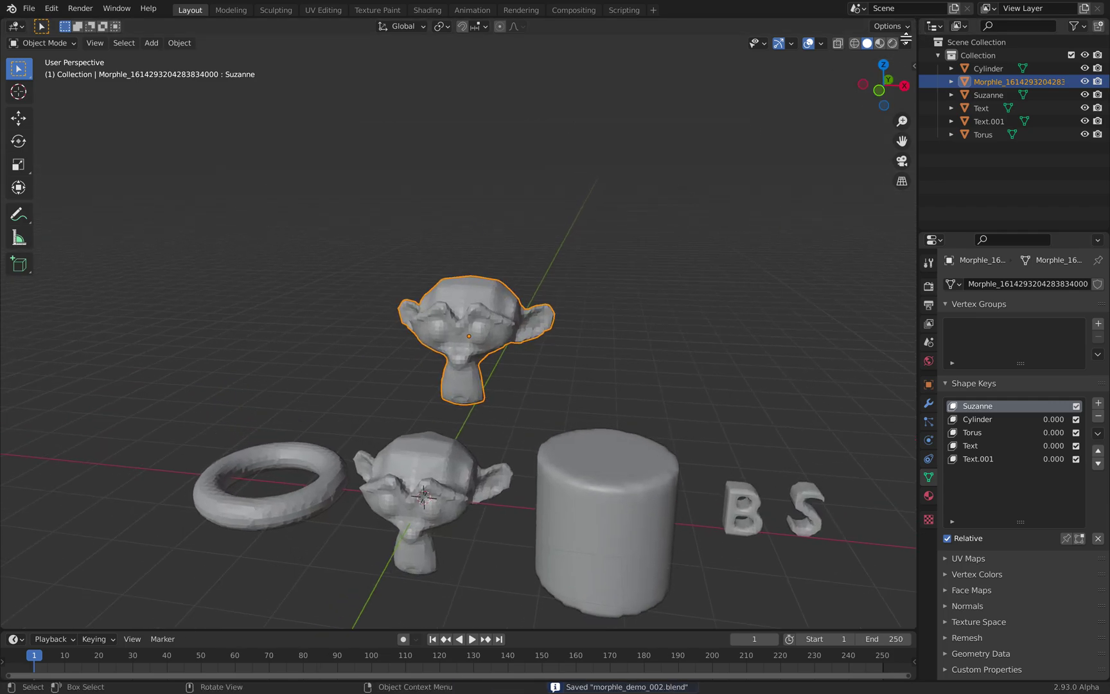
{"action": "left_click_drag", "start_coordinate": [911, 27], "coordinate": [803, 249]}
{"action": "left_click", "coordinate": [19, 27]}
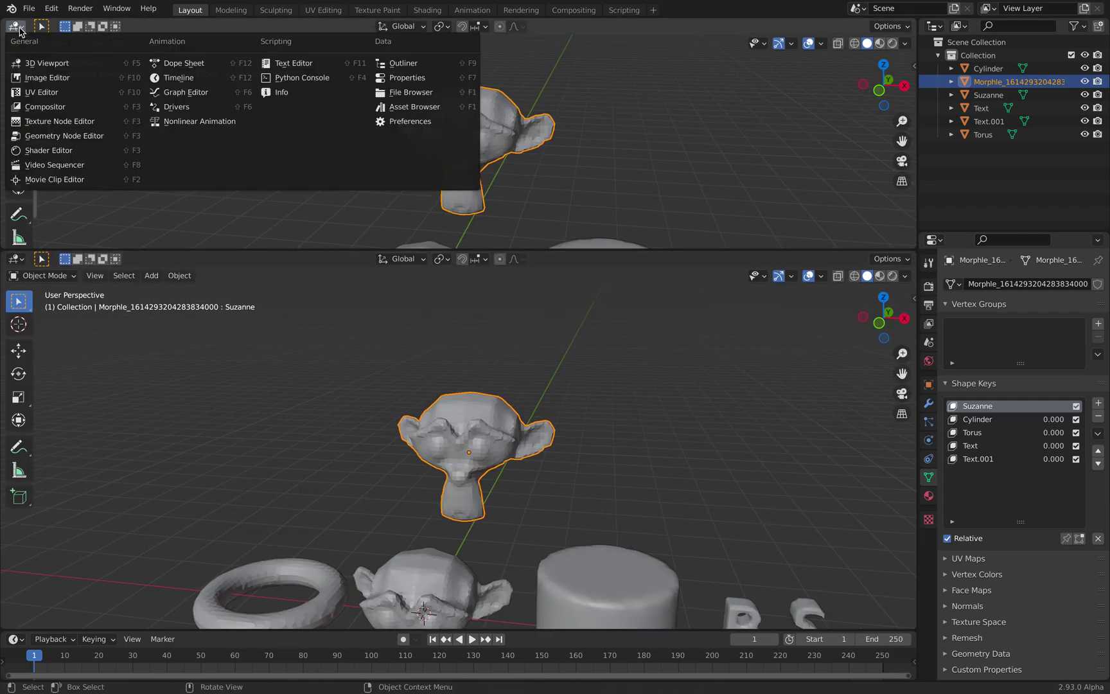
{"action": "left_click", "coordinate": [62, 135]}
{"action": "left_click", "coordinate": [450, 26]}
- Insert a Points to Volume node between Group Input and Group Output and set its Radius to 0.08
{"action": "key", "text": "shift+a"}
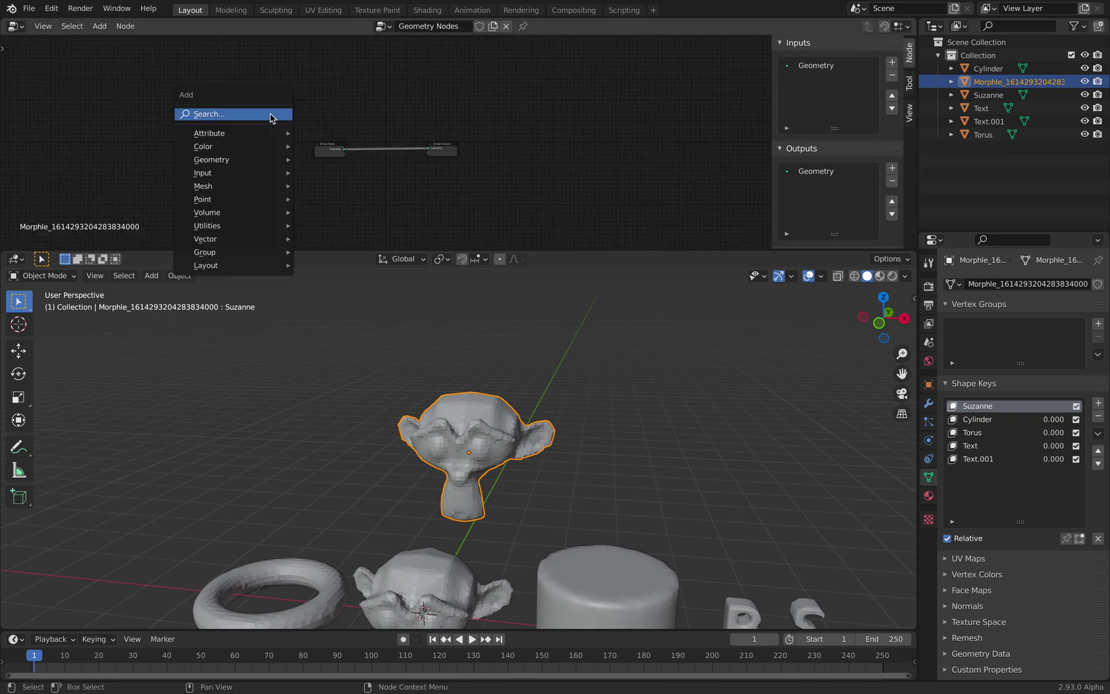
{"action": "left_click", "coordinate": [270, 117]}
{"action": "type", "text": "poin"}
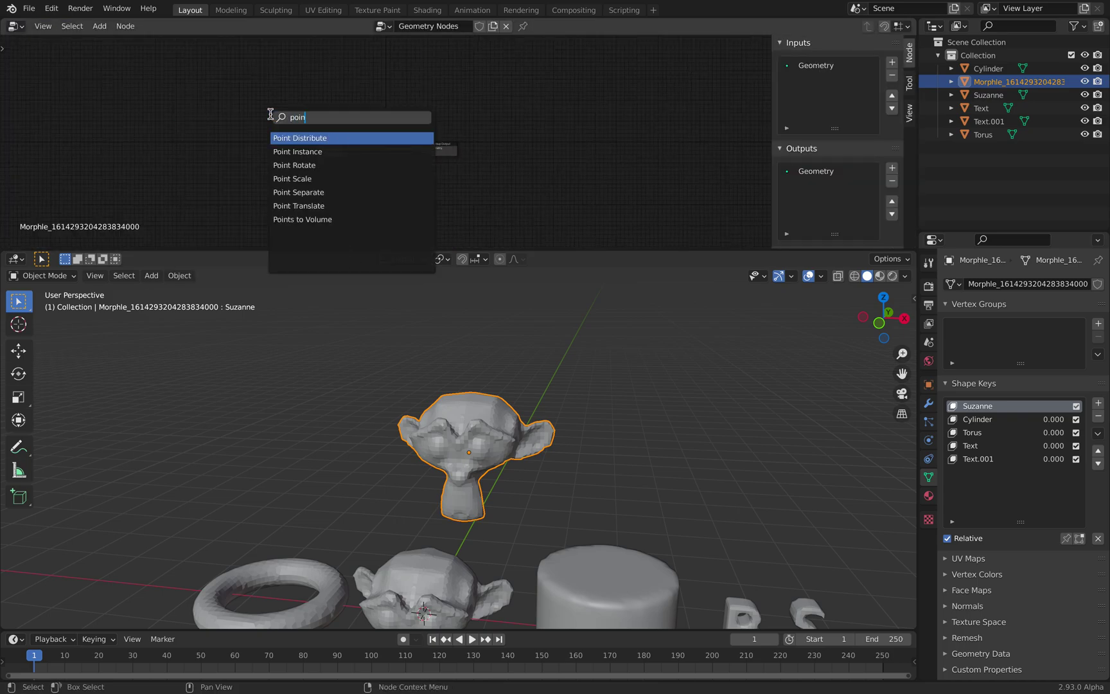
{"action": "key", "text": "Down"}
{"action": "key", "text": "Down"}
{"action": "key", "text": "Down"}
{"action": "key", "text": "Down"}
{"action": "key", "text": "Down"}
{"action": "key", "text": "Down"}
{"action": "key", "text": "Return"}
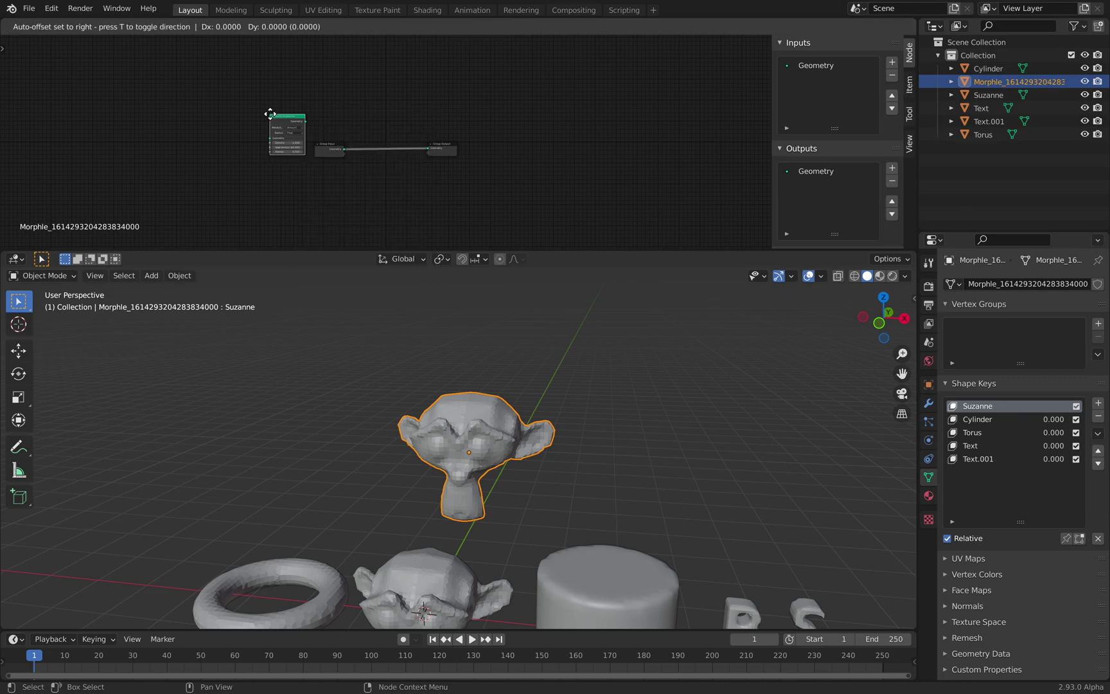
{"action": "left_click", "coordinate": [363, 135]}
{"action": "scroll", "coordinate": [379, 179], "scroll_direction": "up", "scroll_amount": 6}
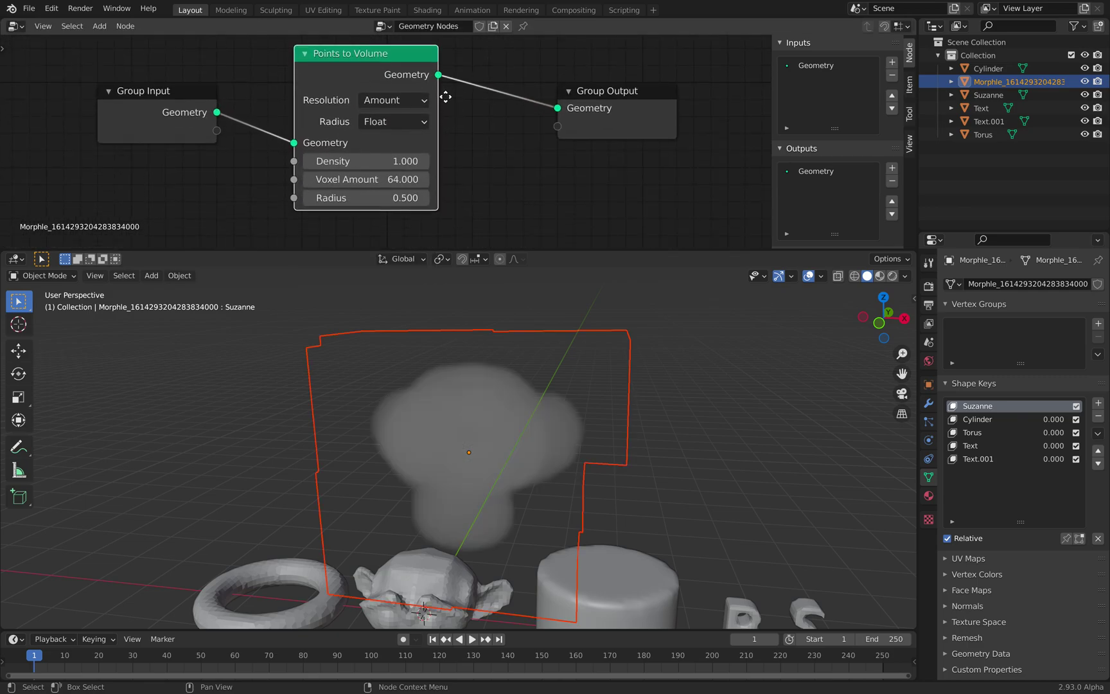
{"action": "left_click_drag", "start_coordinate": [385, 193], "coordinate": [333, 194]}
{"action": "middle_click_drag", "start_coordinate": [490, 392], "coordinate": [481, 383]}
- Make room before Group Output and insert a Volume to Mesh node after Points to Volume
{"action": "left_click_drag", "start_coordinate": [571, 81], "coordinate": [676, 92]}
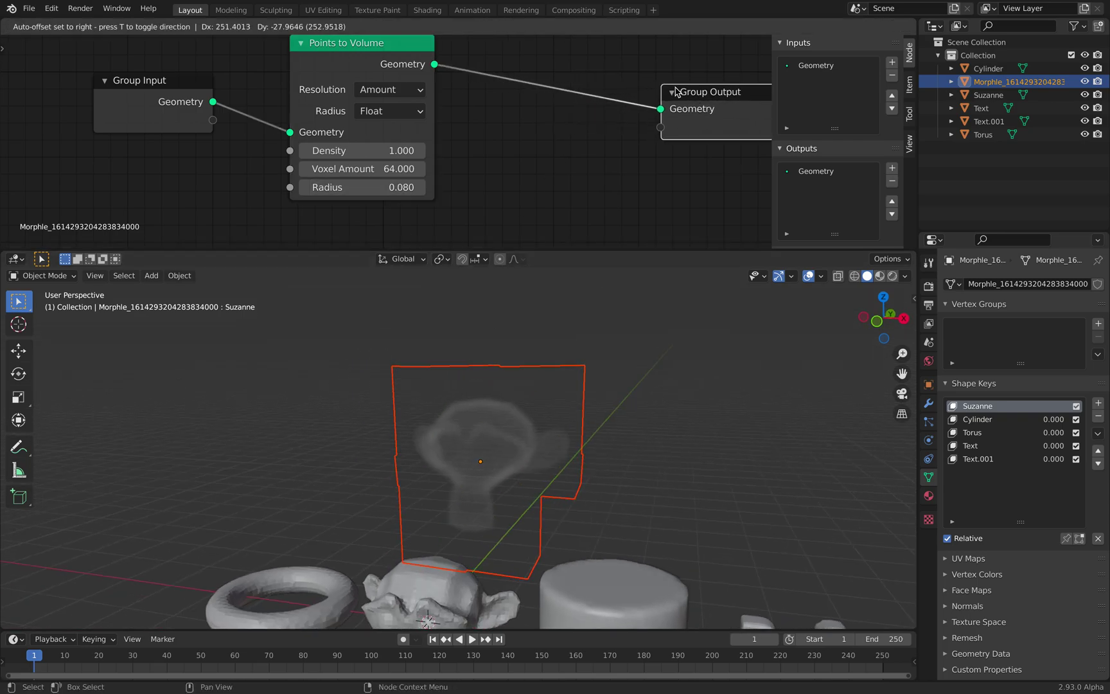
{"action": "key", "text": "shift+a"}
{"action": "left_click", "coordinate": [560, 70]}
{"action": "type", "text": "vol"}
{"action": "key", "text": "Down"}
{"action": "key", "text": "Return"}
{"action": "left_click", "coordinate": [537, 68]}
{"action": "middle_click_drag", "start_coordinate": [529, 146], "coordinate": [452, 126]}
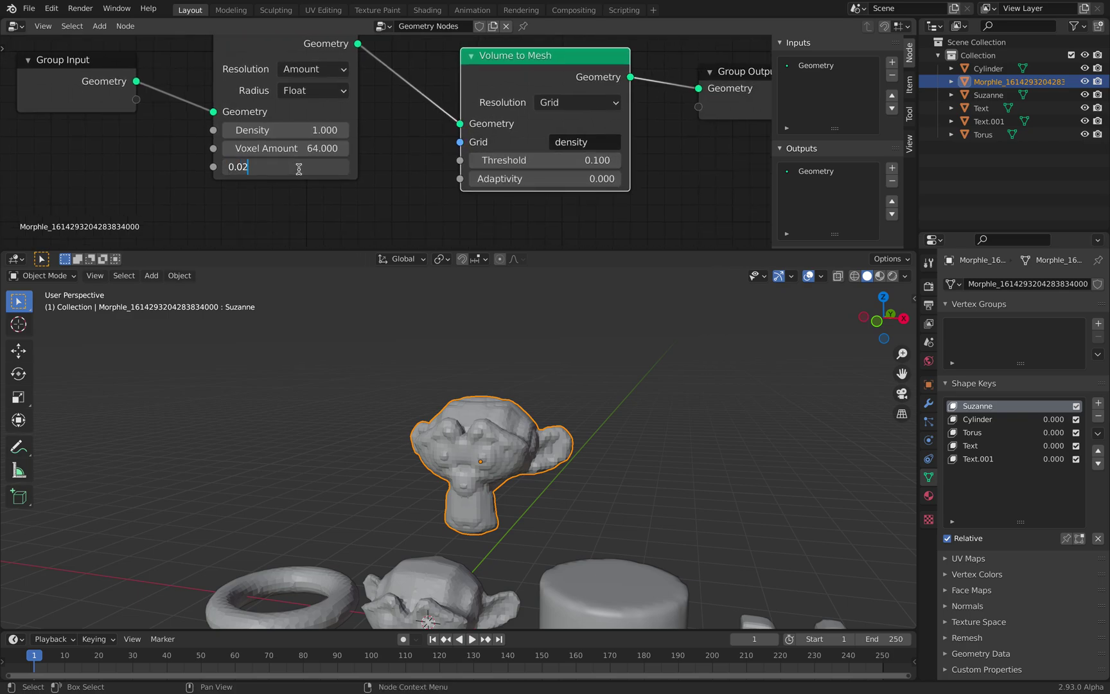
- Set Points to Volume to a Voxel Amount of 78.4 and Radius 0.08, testing it with the Cylinder shape key at 1
{"action": "key", "text": "Return"}
{"action": "mouse_move", "coordinate": [286, 167]}
{"action": "left_mouse_down"}
{"action": "mouse_move", "coordinate": [324, 166]}
{"action": "mouse_move", "coordinate": [292, 152]}
{"action": "left_mouse_up"}
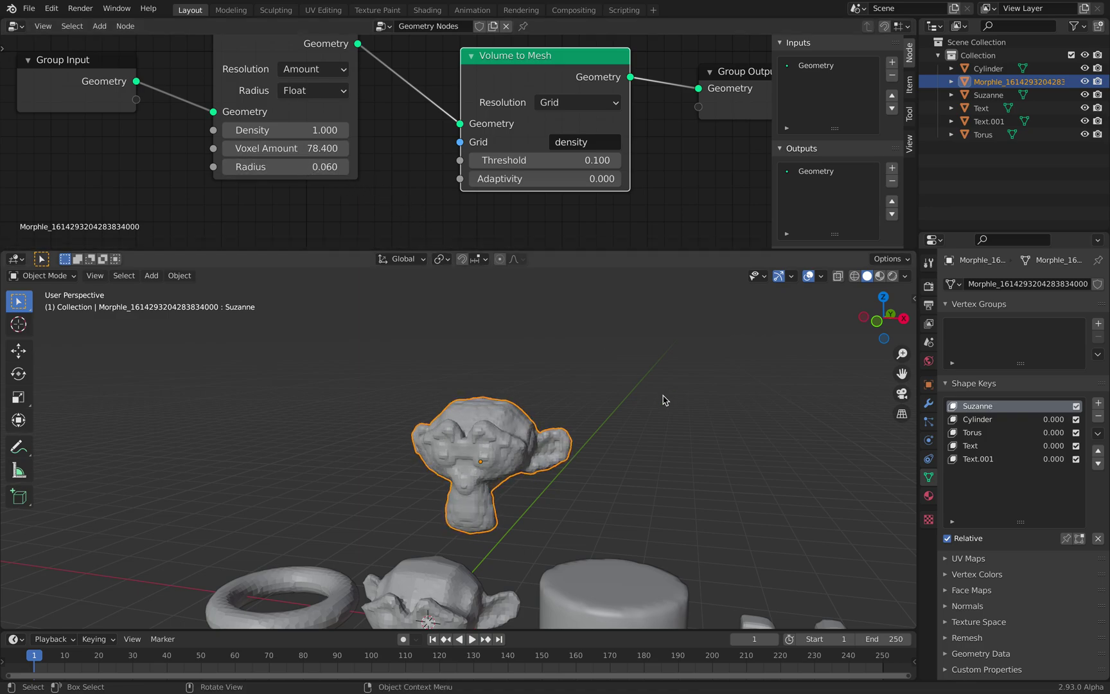
{"action": "left_click_drag", "start_coordinate": [1047, 419], "coordinate": [1098, 418]}
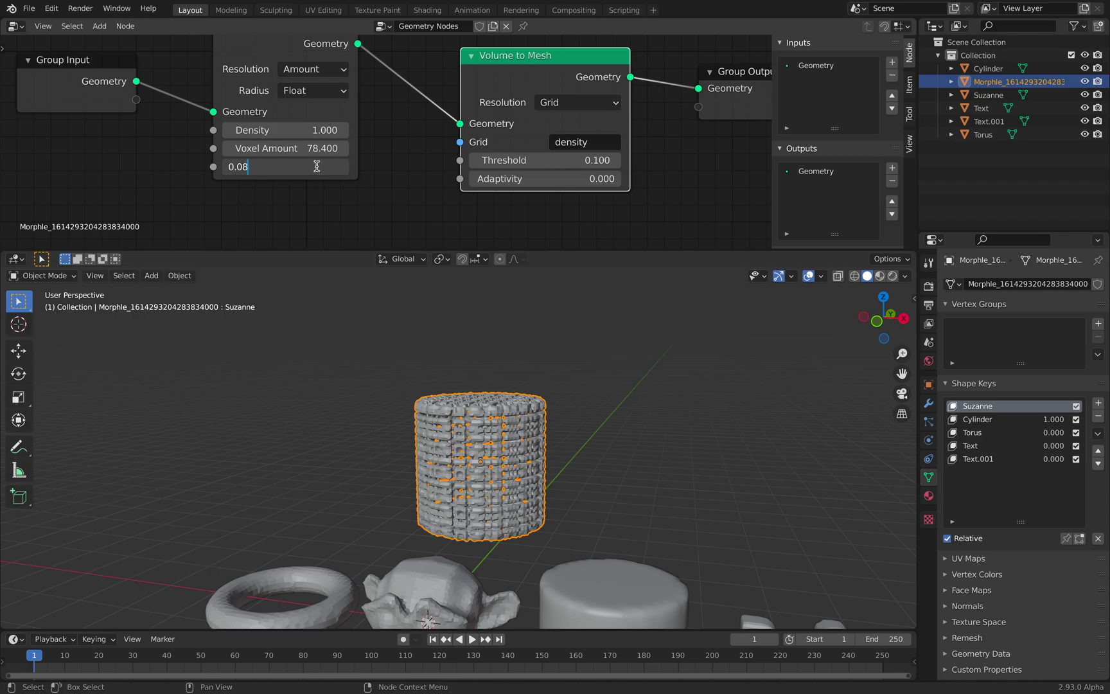
{"action": "key", "text": "Return"}
- Preview the Text.001 shape key at 1 from closer up, and return the Cylinder and Text.001 shape keys to 0
{"action": "middle_click_drag", "start_coordinate": [460, 350], "coordinate": [475, 395]}
{"action": "left_click_drag", "start_coordinate": [1054, 420], "coordinate": [1071, 459]}
{"action": "middle_click_drag", "start_coordinate": [453, 406], "coordinate": [505, 463]}
{"action": "scroll", "coordinate": [505, 463], "scroll_direction": "up", "scroll_amount": 2}
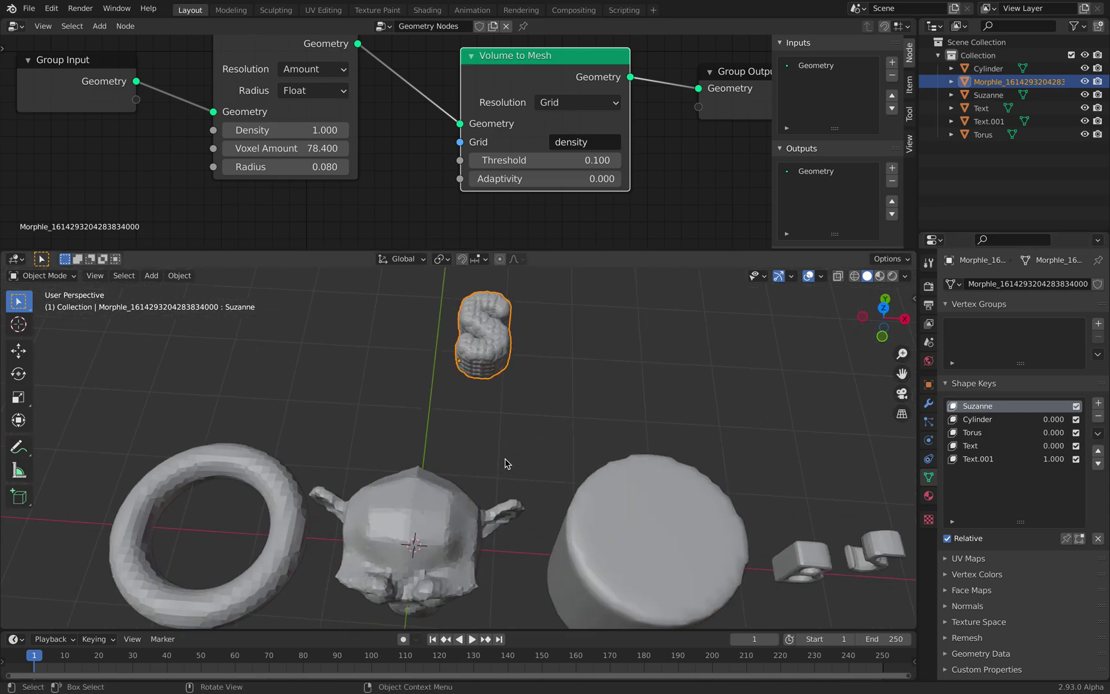
{"action": "middle_click_drag", "start_coordinate": [539, 402], "coordinate": [527, 476], "text": "shift"}
{"action": "scroll", "coordinate": [526, 477], "scroll_direction": "up", "scroll_amount": 4}
{"action": "left_click_drag", "start_coordinate": [1051, 458], "coordinate": [1028, 445]}
{"action": "scroll", "coordinate": [607, 417], "scroll_direction": "down", "scroll_amount": 4}
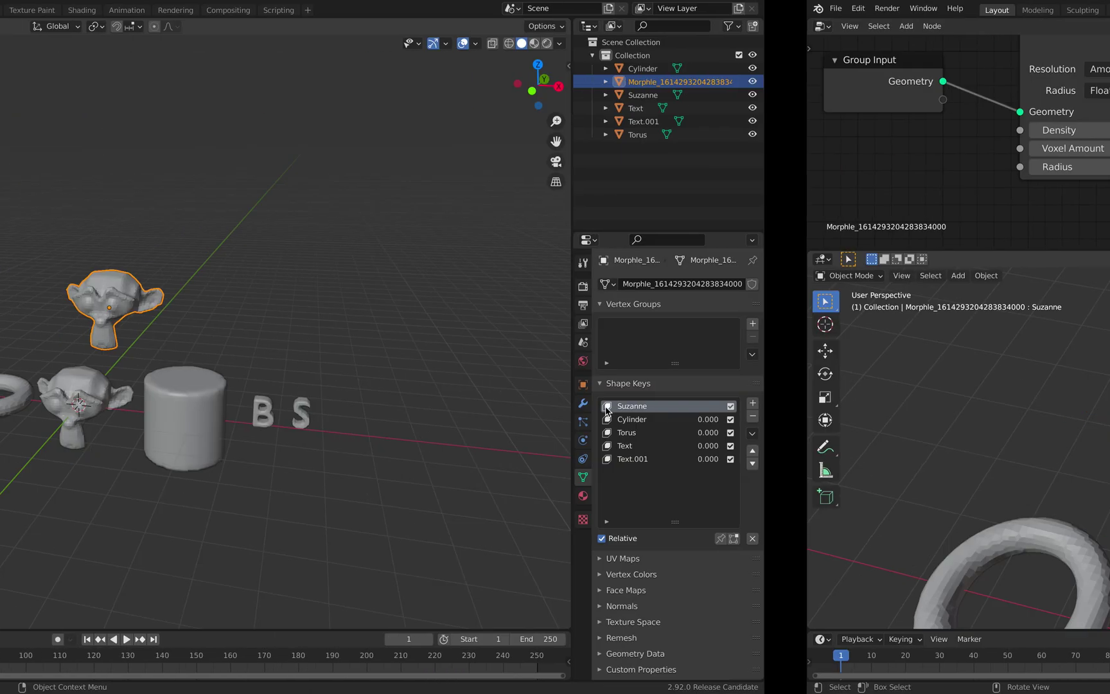
- Switch to the Blender 2.92 window and inspect the source cylinder and monkey head by selecting each
{"action": "scroll", "coordinate": [266, 401], "scroll_direction": "up", "scroll_amount": 2}
{"action": "middle_click_drag", "start_coordinate": [267, 401], "coordinate": [274, 403]}
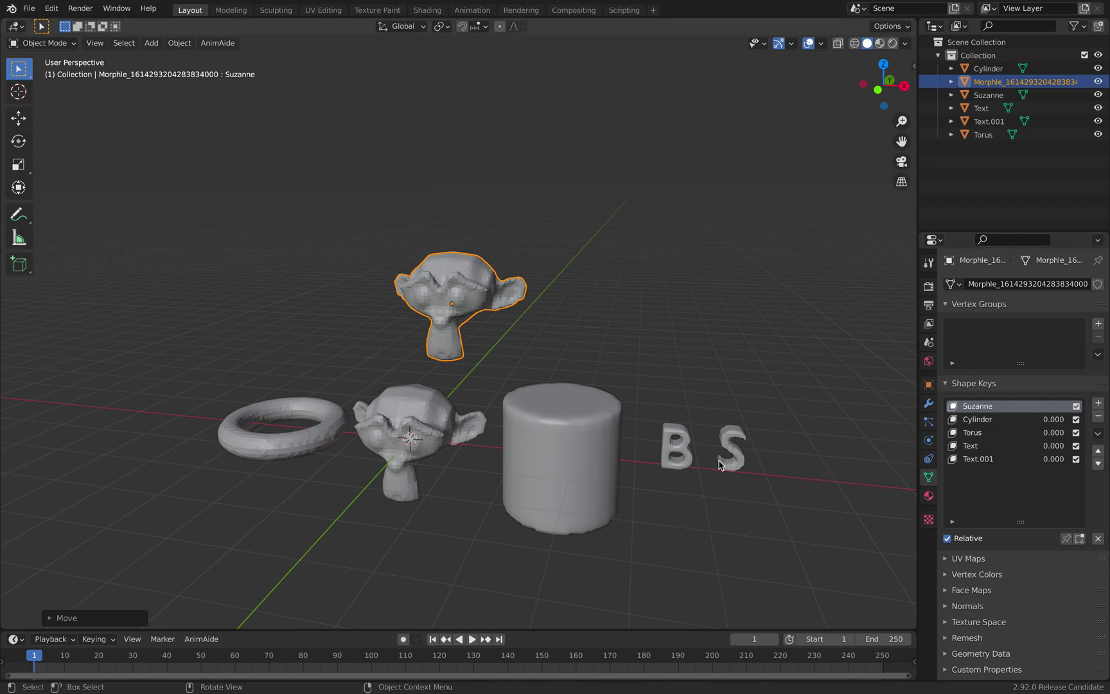
{"action": "left_click", "coordinate": [544, 450]}
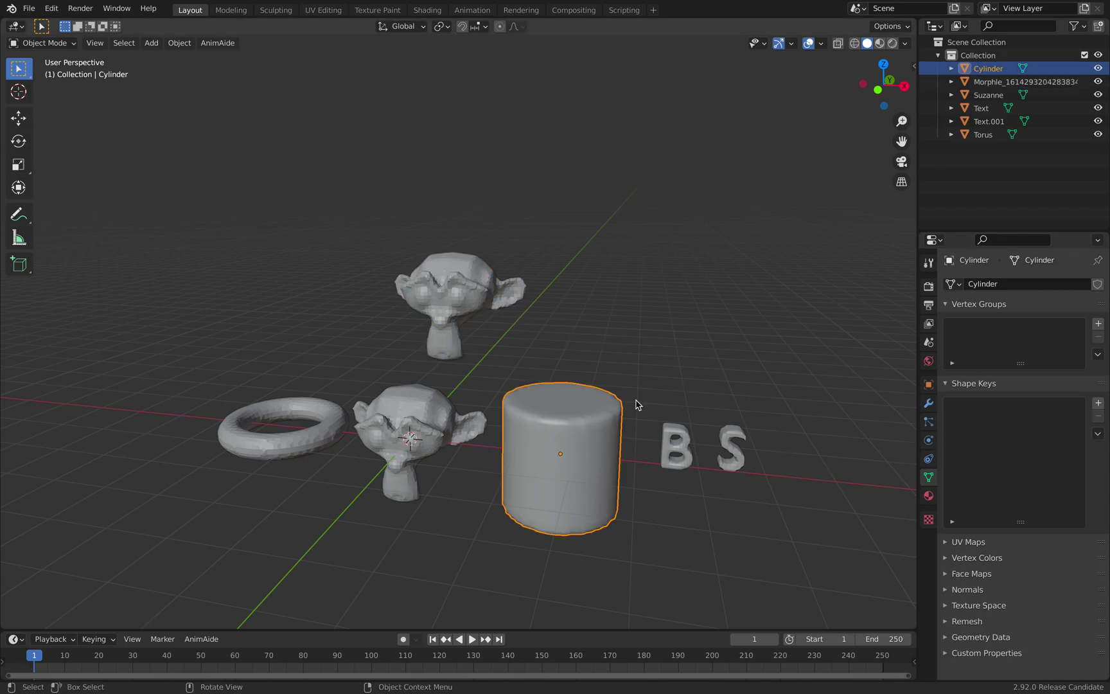
{"action": "left_click", "coordinate": [408, 444]}
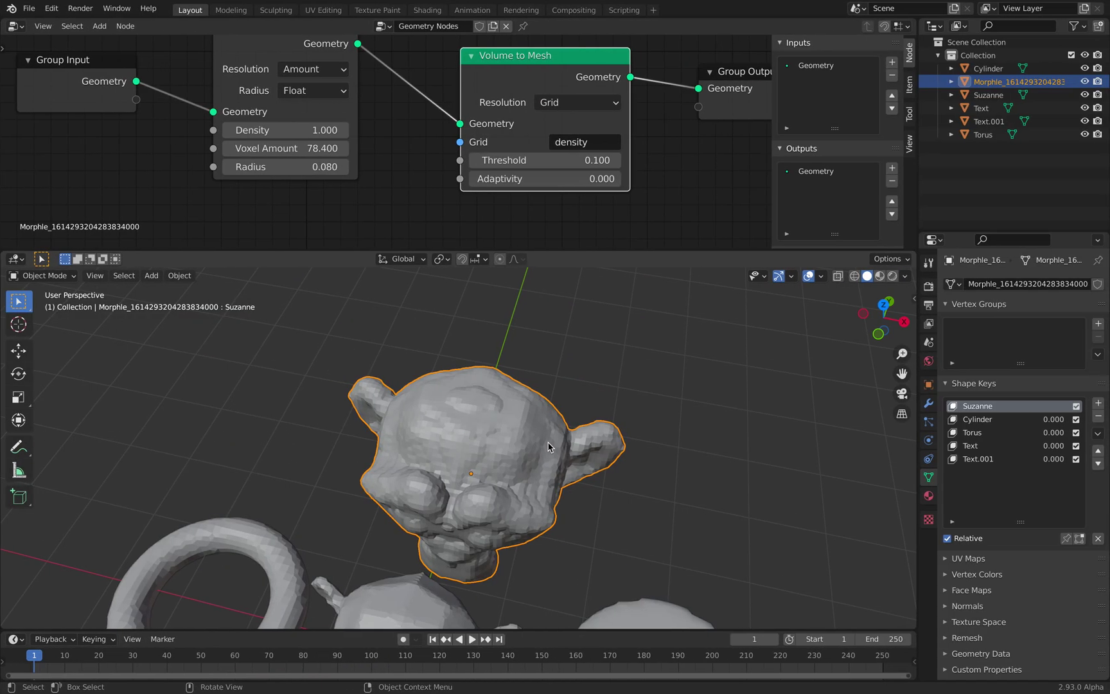
- Back in Blender 2.93 Alpha, turn off Relative for the Morphle's shape keys, try the Evaluation Time, and save the file
{"action": "middle_click_drag", "start_coordinate": [514, 449], "coordinate": [584, 429]}
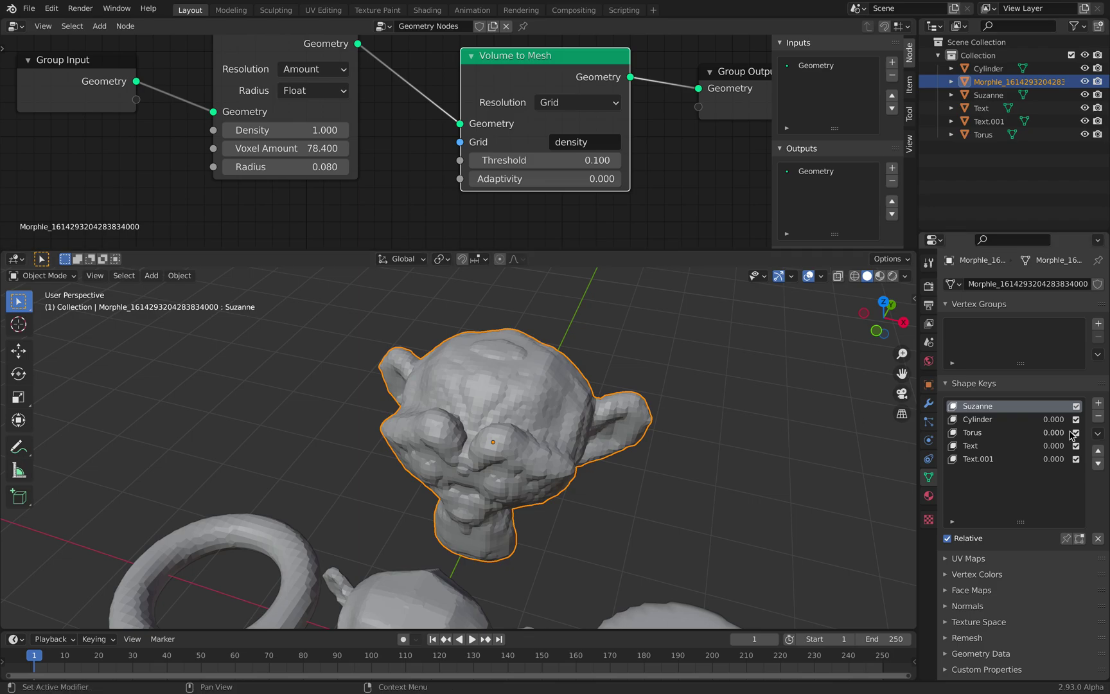
{"action": "left_click", "coordinate": [948, 539]}
{"action": "left_click_drag", "start_coordinate": [1048, 541], "coordinate": [1008, 540]}
{"action": "key", "text": "ctrl+s"}
- Hide the node editor's sidebar and insert an Attribute Randomize node between Group Input and Points to Volume
{"action": "key", "text": "Home"}
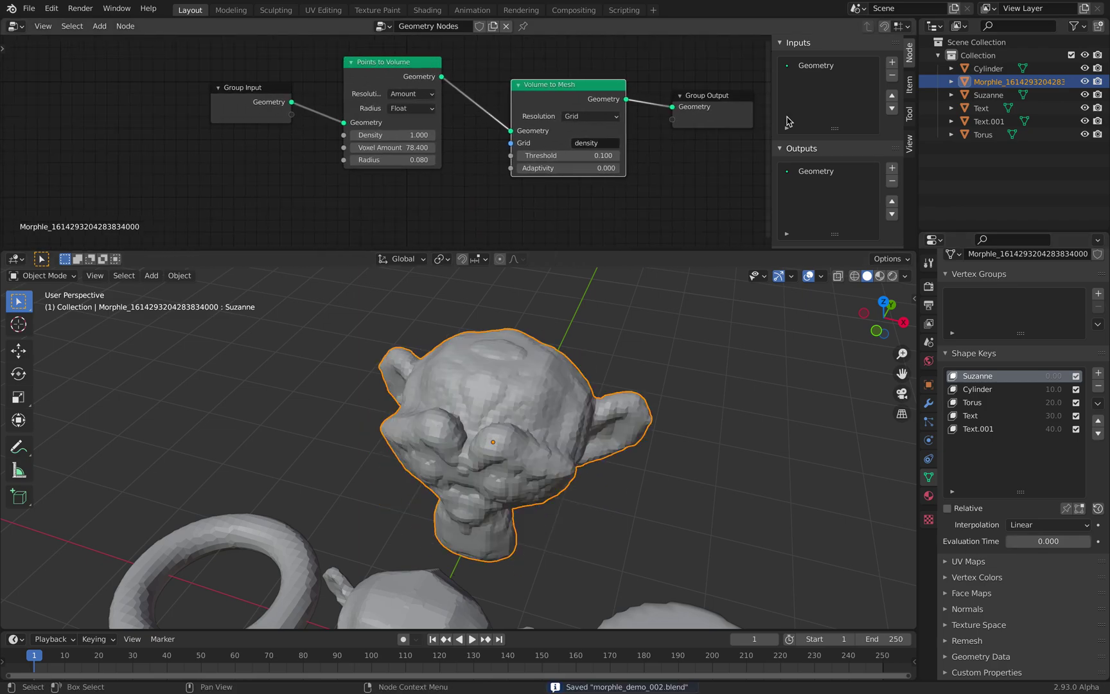
{"action": "key", "text": "n"}
{"action": "scroll", "coordinate": [482, 169], "scroll_direction": "up", "scroll_amount": 3}
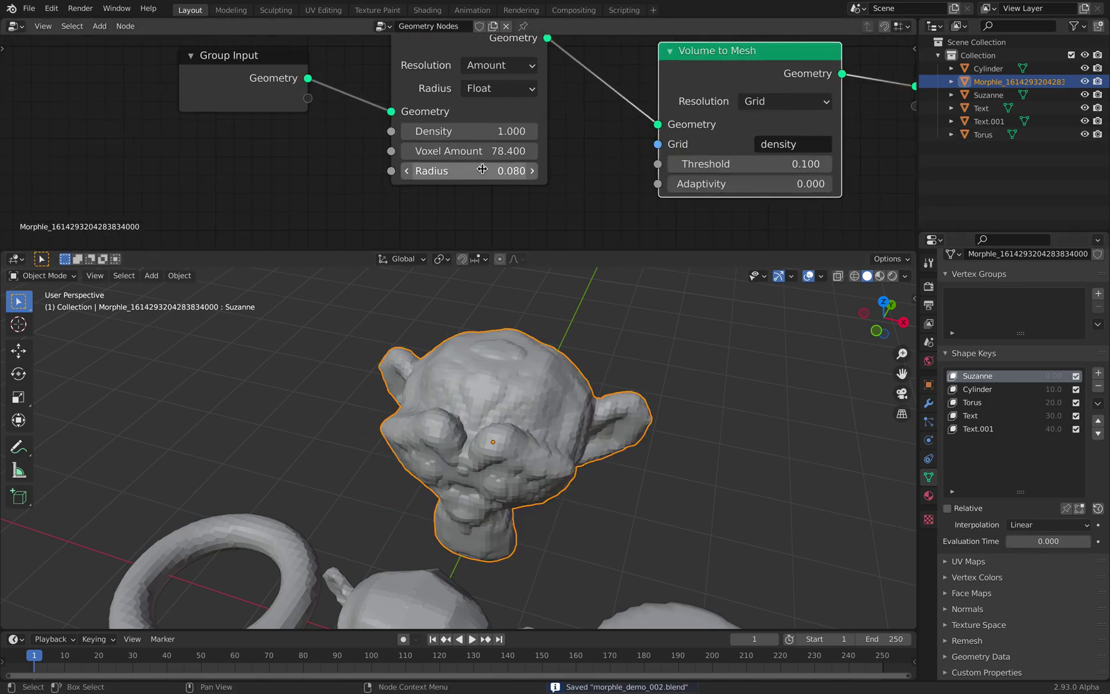
{"action": "left_click_drag", "start_coordinate": [280, 70], "coordinate": [63, 93]}
{"action": "middle_click_drag", "start_coordinate": [172, 106], "coordinate": [249, 128]}
{"action": "key", "text": "shift+a"}
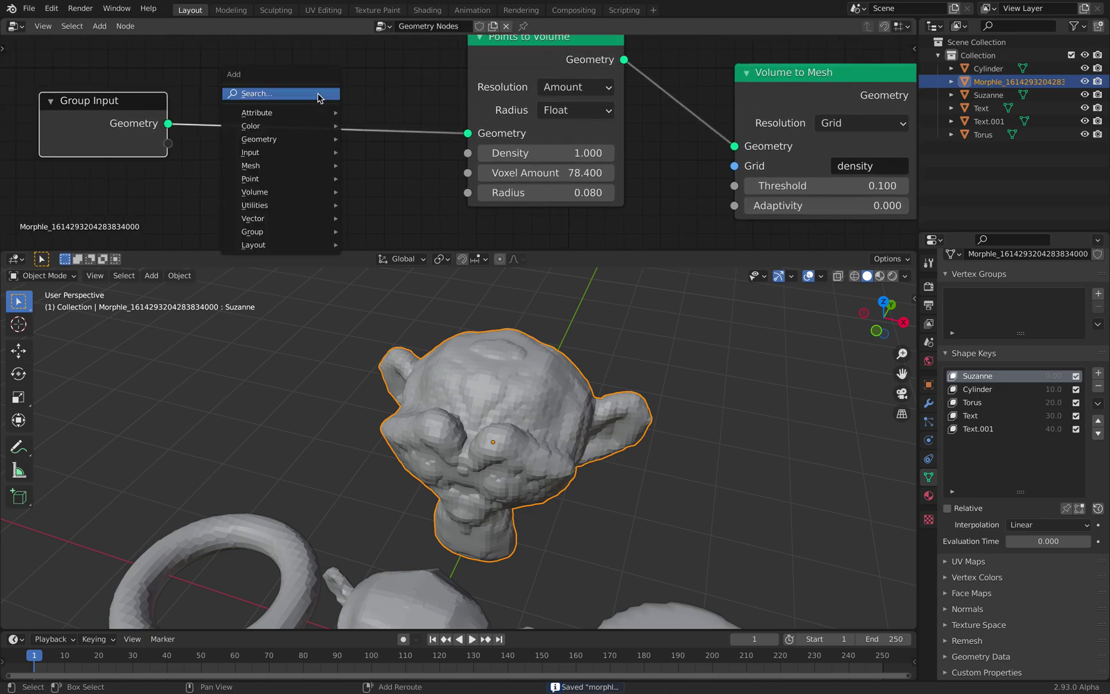
{"action": "left_click", "coordinate": [318, 96]}
{"action": "type", "text": "ran"}
{"action": "key", "text": "Return"}
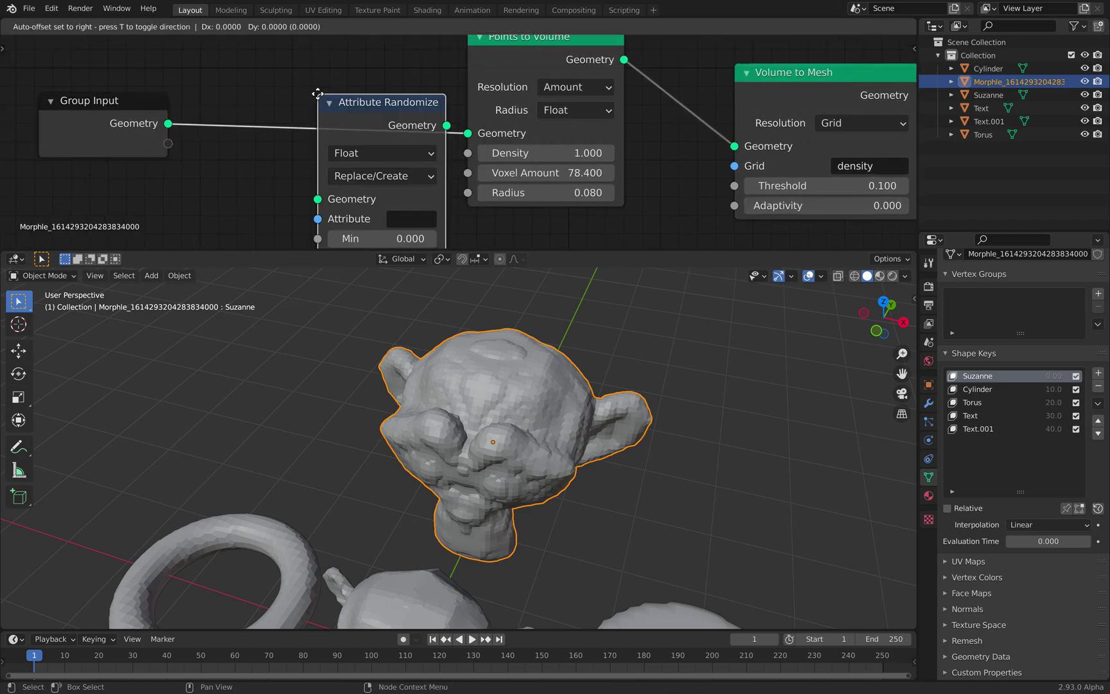
{"action": "left_click", "coordinate": [266, 51]}
{"action": "scroll", "coordinate": [344, 131], "scroll_direction": "down", "scroll_amount": 2}
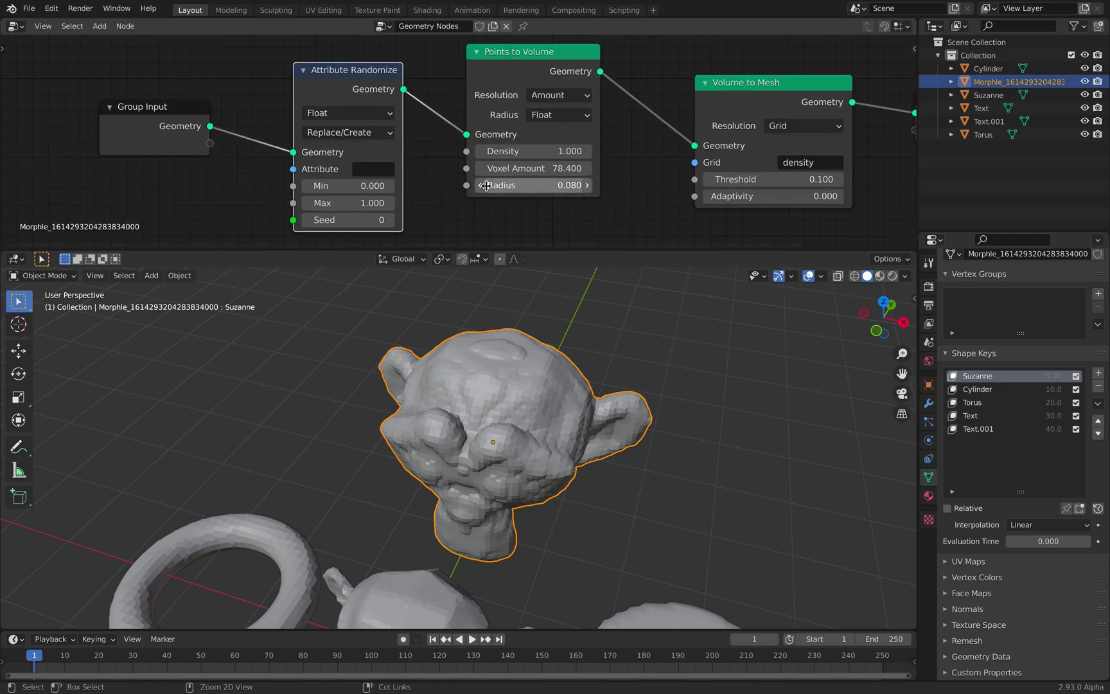
- Set Attribute Randomize to Min 0.02, Max 0.08 and Seed 106, and space out the neighbouring nodes
{"action": "scroll", "coordinate": [394, 203], "scroll_direction": "up", "scroll_amount": 3}
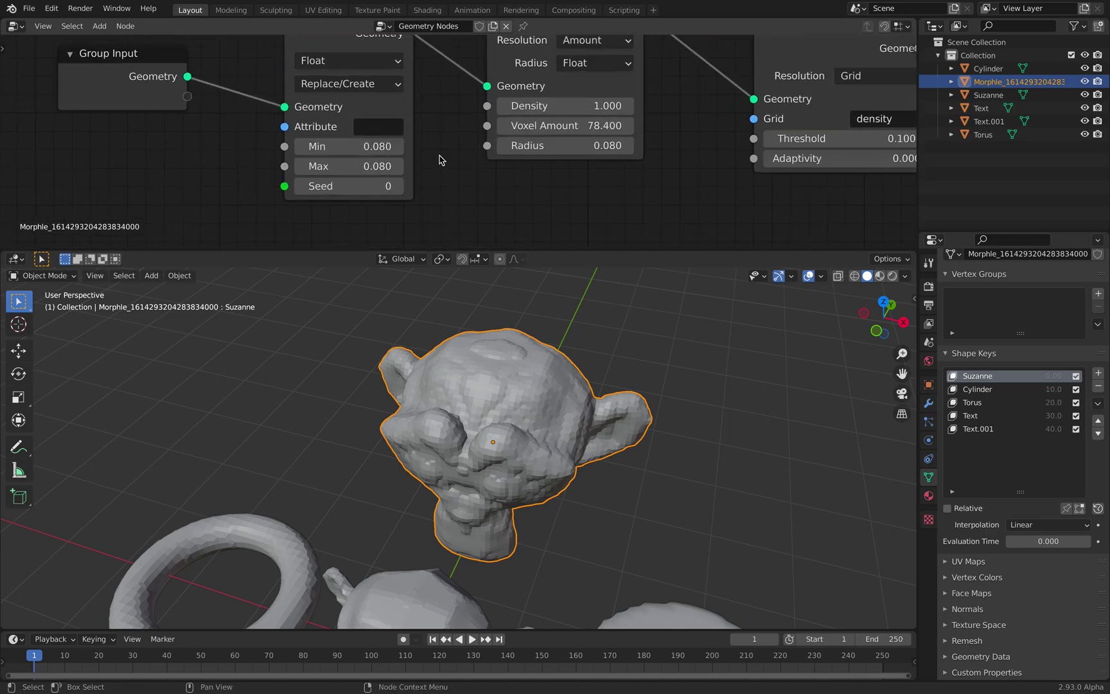
{"action": "double_click", "coordinate": [367, 148]}
{"action": "key", "text": "Return"}
{"action": "scroll", "coordinate": [366, 149], "scroll_direction": "down", "scroll_amount": 3}
{"action": "left_click_drag", "start_coordinate": [360, 186], "coordinate": [403, 186]}
{"action": "scroll", "coordinate": [337, 133], "scroll_direction": "down", "scroll_amount": 4}
{"action": "middle_click_drag", "start_coordinate": [338, 146], "coordinate": [358, 181]}
{"action": "left_click_drag", "start_coordinate": [370, 94], "coordinate": [314, 89]}
{"action": "left_click_drag", "start_coordinate": [236, 126], "coordinate": [186, 119]}
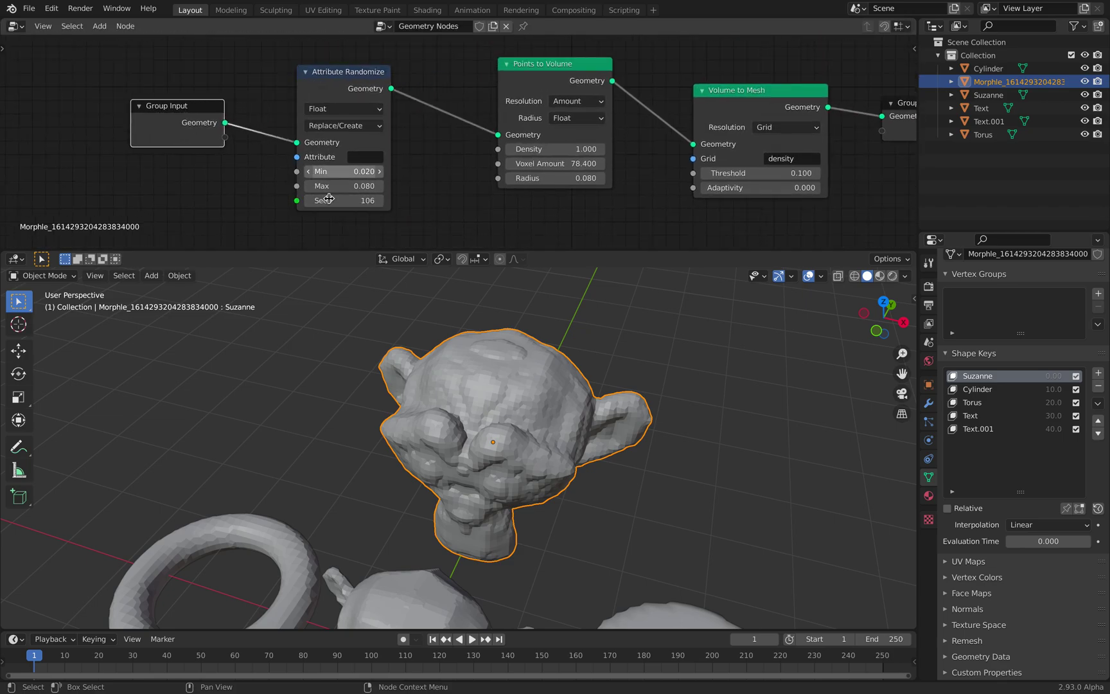
{"action": "scroll", "coordinate": [340, 212], "scroll_direction": "up", "scroll_amount": 1}
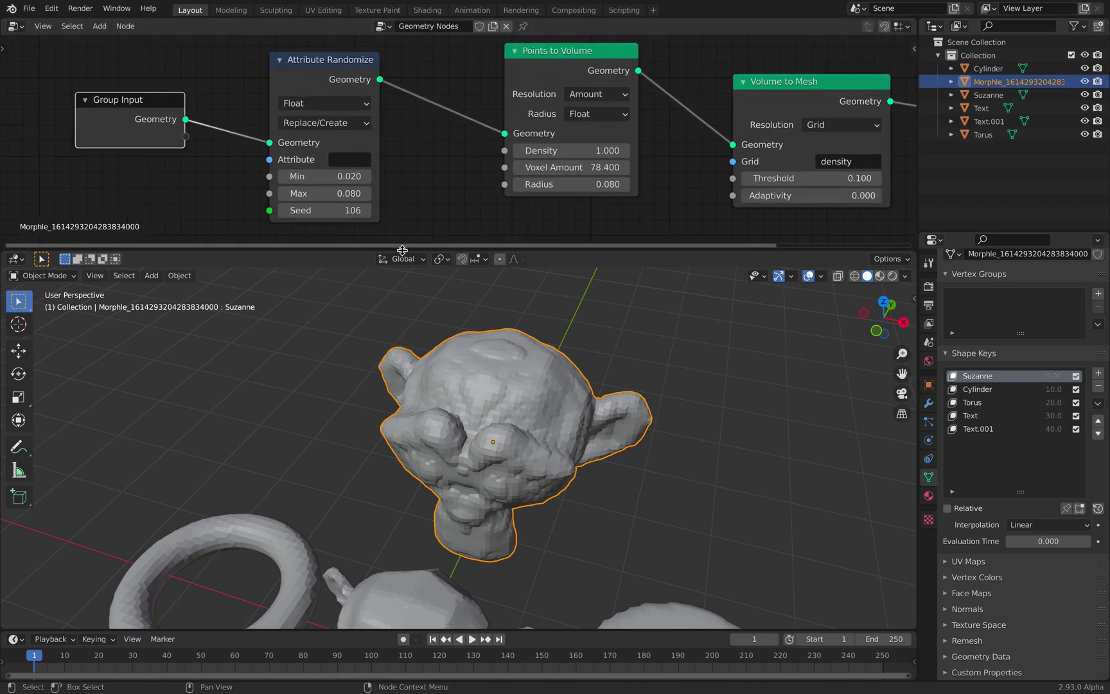
- Set the Points to Volume radius type to Attribute and use the attribute name "scale" in both it and Attribute Randomize
{"action": "left_click_drag", "start_coordinate": [402, 250], "coordinate": [428, 301]}
{"action": "scroll", "coordinate": [324, 188], "scroll_direction": "up", "scroll_amount": 1}
{"action": "left_click", "coordinate": [610, 136]}
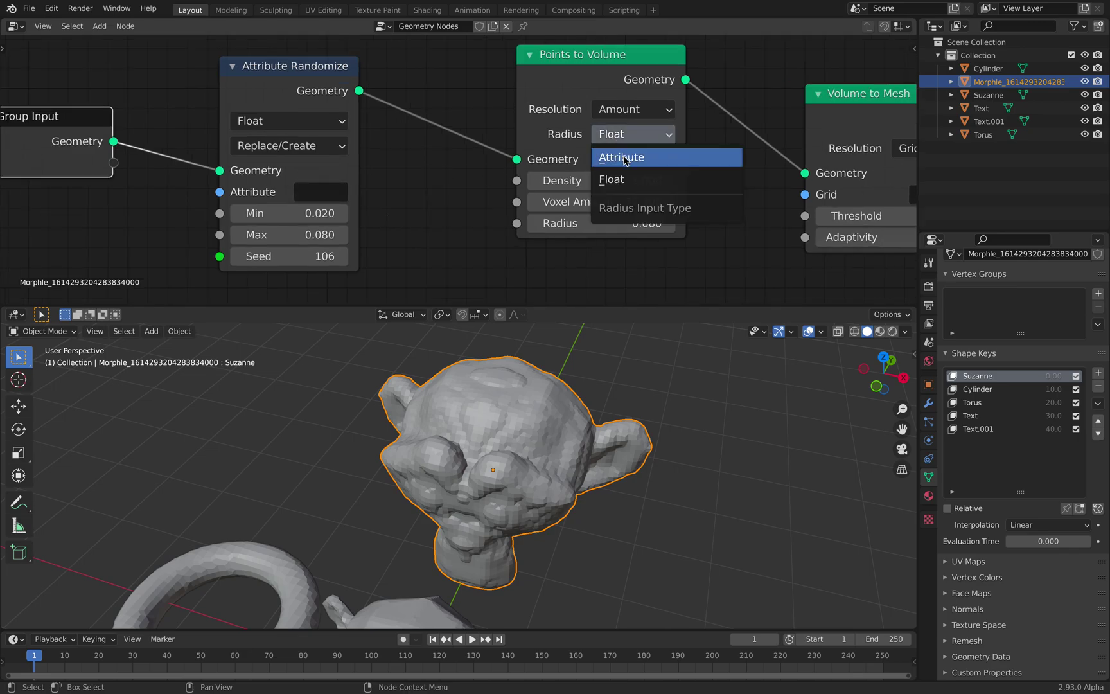
{"action": "left_click", "coordinate": [621, 157]}
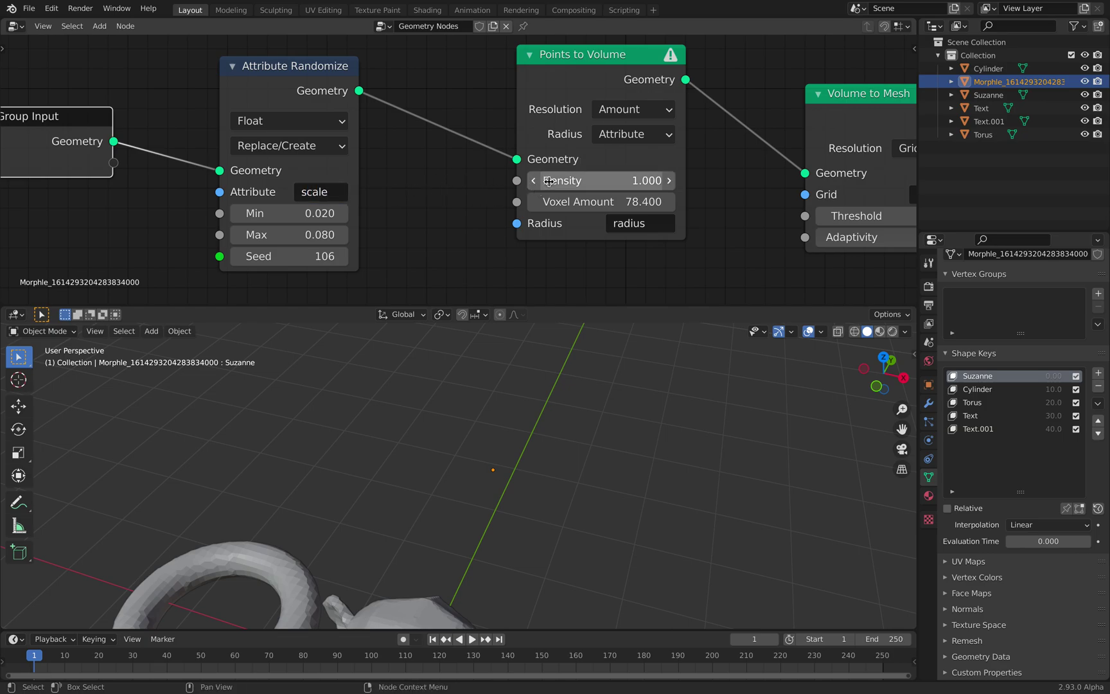
{"action": "type", "text": "scale"}
{"action": "middle_click_drag", "start_coordinate": [671, 450], "coordinate": [367, 269]}
- Set the Attribute Randomize Min to 0.01 and try different Seed values such as 226 and 322
{"action": "left_click_drag", "start_coordinate": [305, 258], "coordinate": [492, 356]}
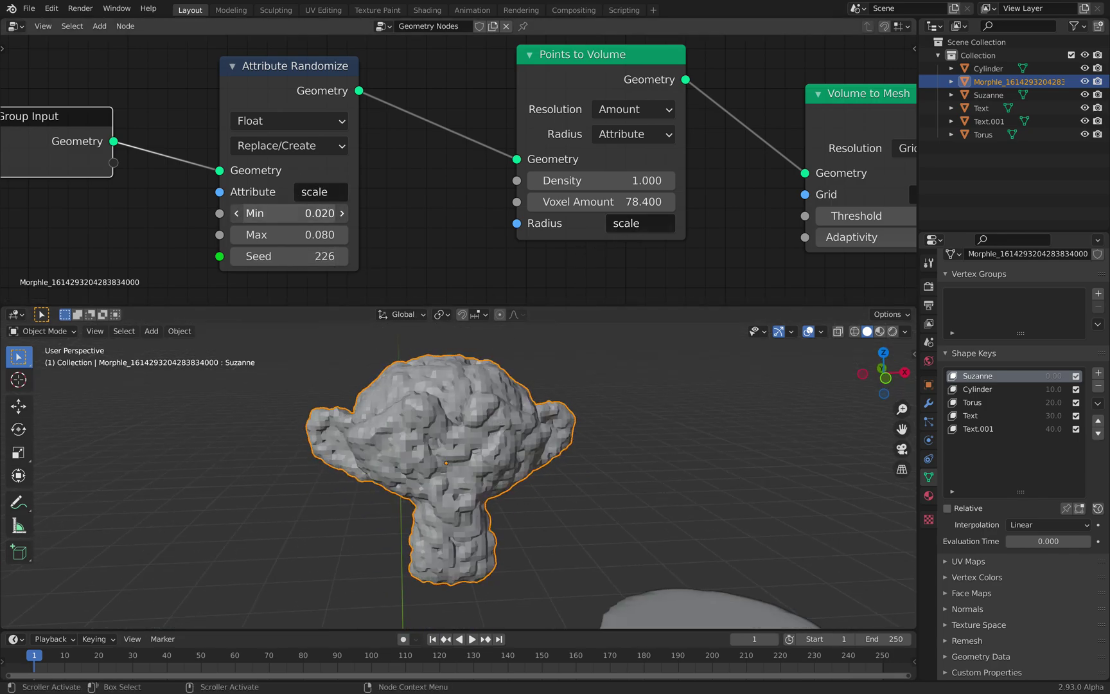
{"action": "key", "text": "BackSpace"}
{"action": "type", "text": "1"}
{"action": "key", "text": "Return"}
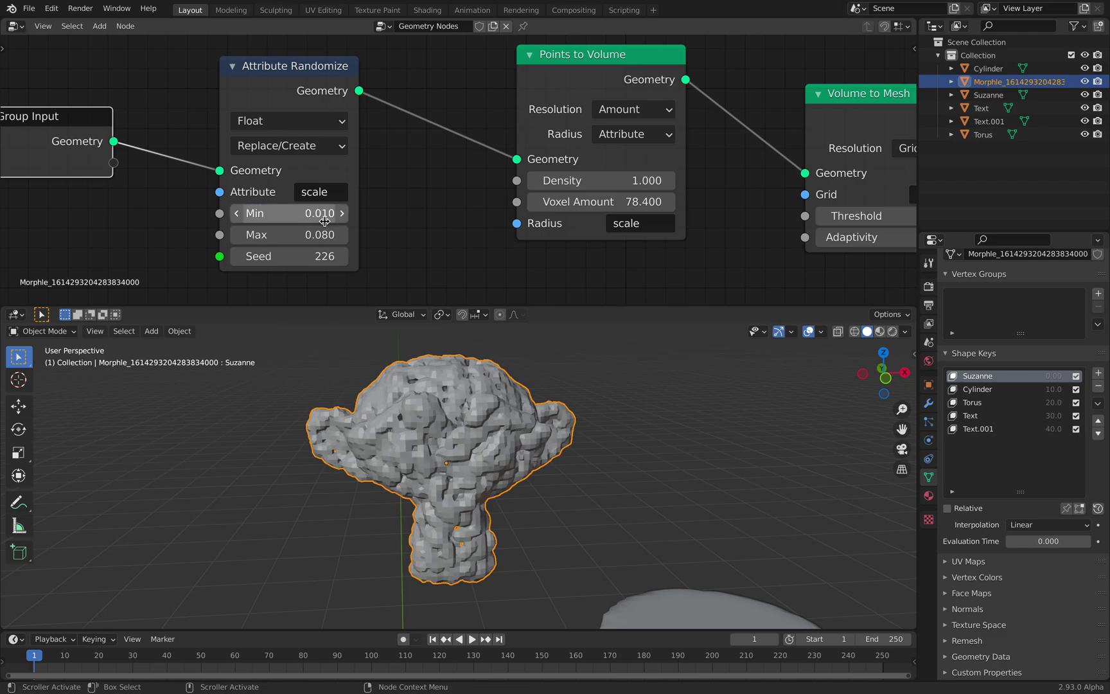
{"action": "left_click_drag", "start_coordinate": [321, 256], "coordinate": [533, 353]}
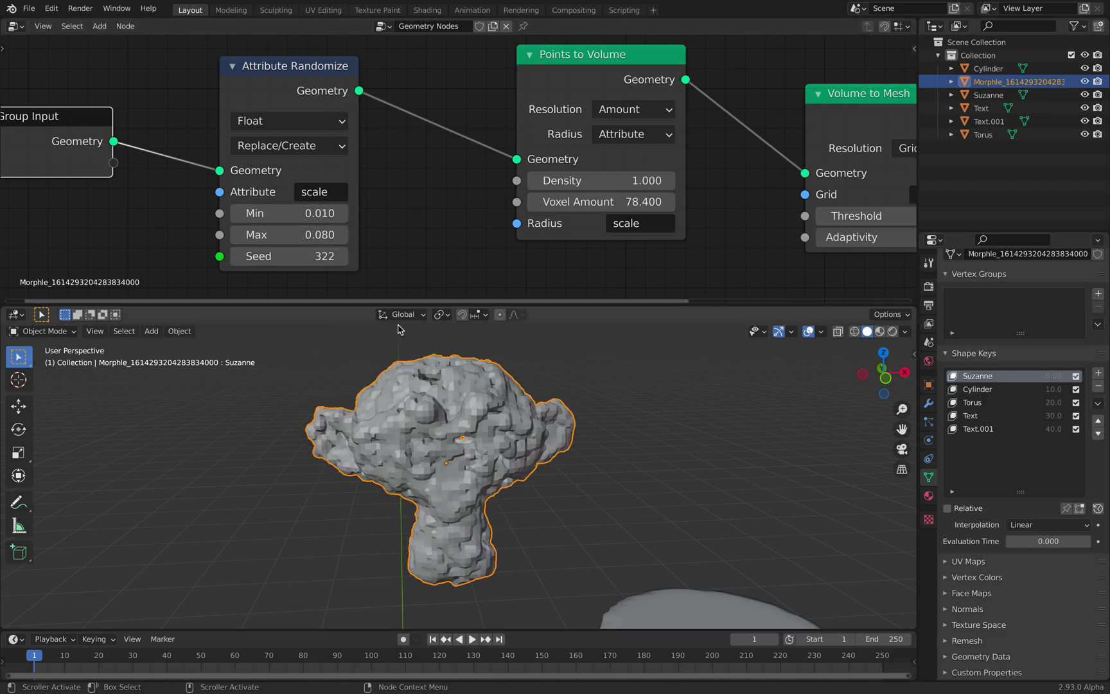
{"action": "left_click_drag", "start_coordinate": [273, 256], "coordinate": [452, 257]}
- Drive the Attribute Randomize Seed with the expression #frame and play the animation briefly to check it
{"action": "left_click", "coordinate": [277, 256]}
{"action": "type", "text": "#frame"}
{"action": "key", "text": "Return"}
{"action": "key", "text": "space"}
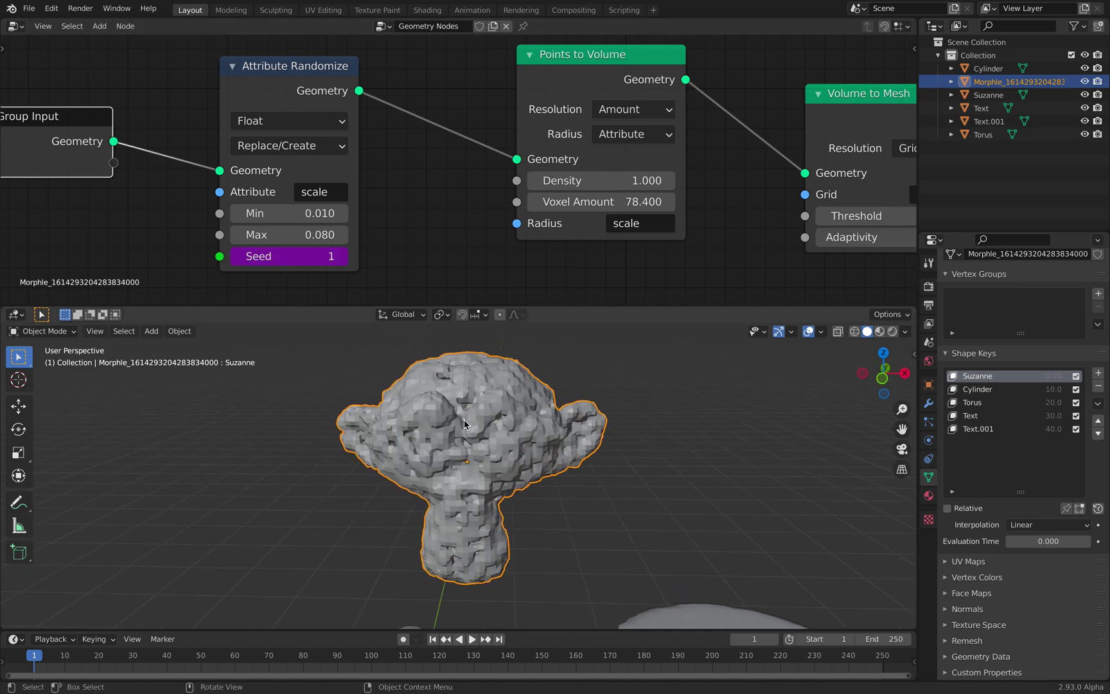
{"action": "key", "text": "space"}
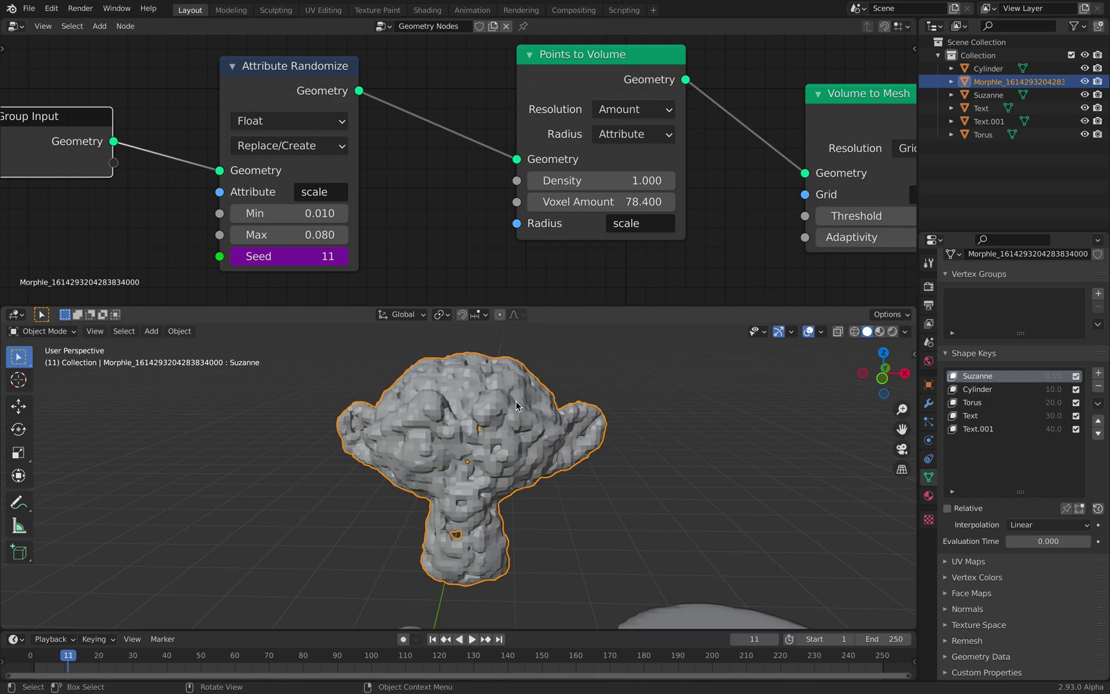
{"action": "left_click", "coordinate": [29, 9]}
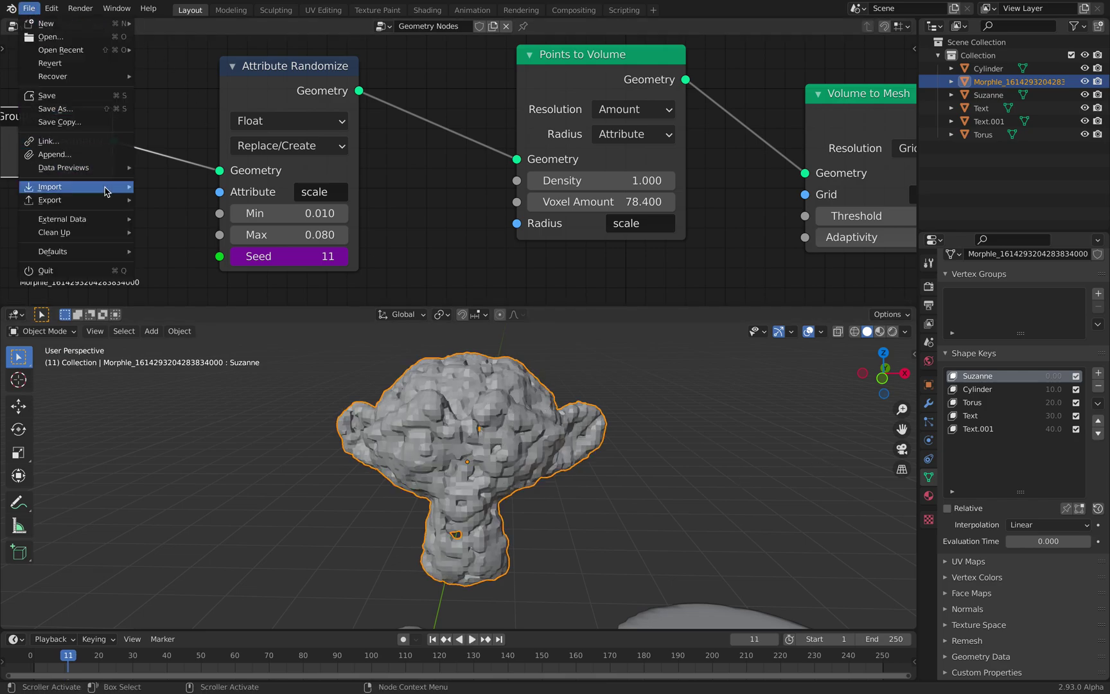
{"action": "mouse_move", "coordinate": [109, 203]}
{"action": "middle_click_drag", "start_coordinate": [559, 437], "coordinate": [844, 515]}
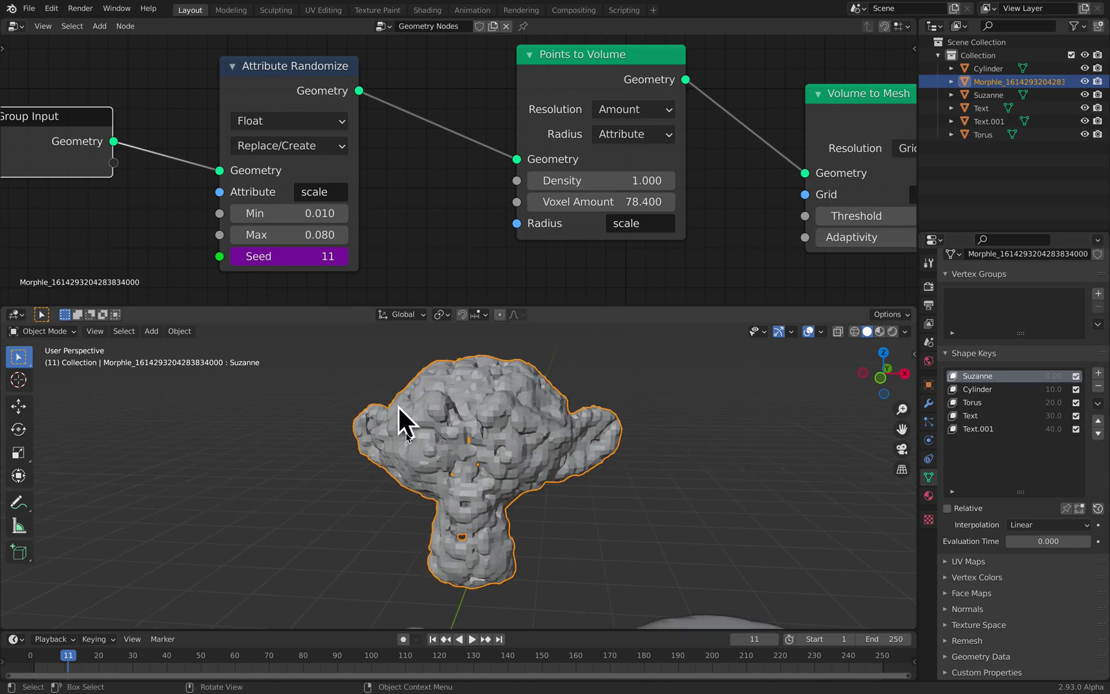
- Move Points to Volume, Volume to Mesh and Group Output closer together, and briefly play the animation
{"action": "scroll", "coordinate": [639, 233], "scroll_direction": "down", "scroll_amount": 5}
{"action": "middle_click_drag", "start_coordinate": [624, 205], "coordinate": [511, 205]}
{"action": "left_click_drag", "start_coordinate": [452, 102], "coordinate": [407, 97]}
{"action": "left_click_drag", "start_coordinate": [651, 128], "coordinate": [555, 109]}
{"action": "left_click_drag", "start_coordinate": [798, 128], "coordinate": [692, 110]}
{"action": "scroll", "coordinate": [653, 170], "scroll_direction": "up", "scroll_amount": 3}
{"action": "key", "text": "space"}
{"action": "key", "text": "space"}
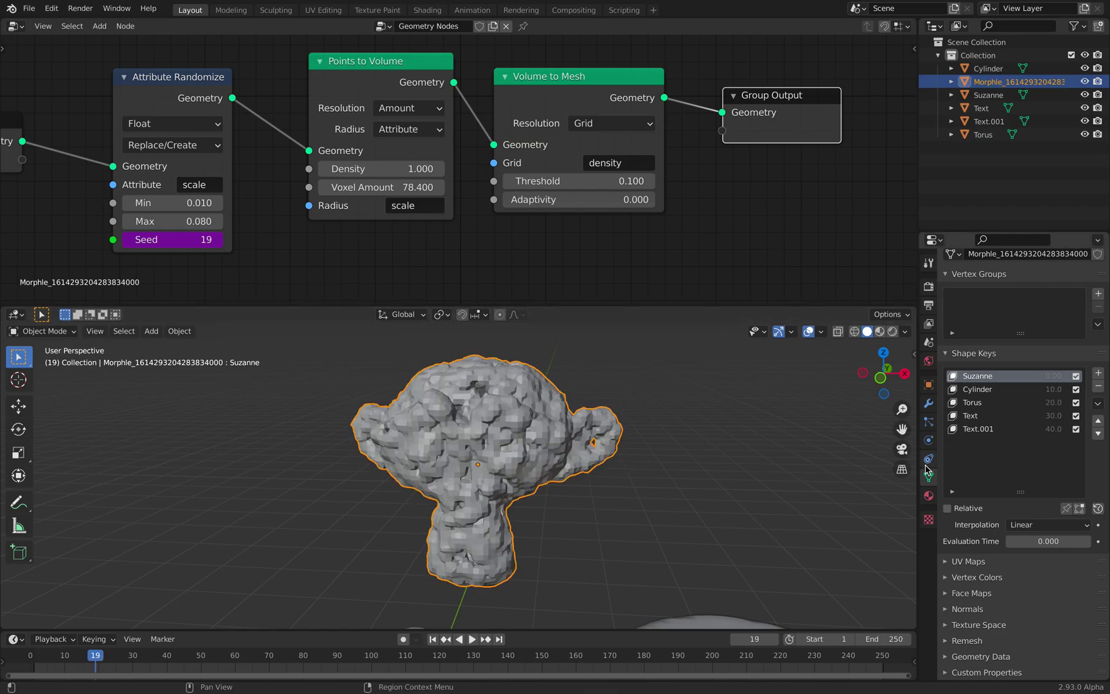
- Set the shape keys' Evaluation Time to about 10.4, try another Points to Volume Density, and set it back to 1
{"action": "mouse_move", "coordinate": [1048, 540]}
{"action": "left_mouse_down"}
{"action": "mouse_move", "coordinate": [1099, 540]}
{"action": "mouse_move", "coordinate": [1041, 541]}
{"action": "left_mouse_up"}
{"action": "left_click_drag", "start_coordinate": [395, 172], "coordinate": [459, 173]}
{"action": "type", "text": "1"}
{"action": "key", "text": "Return"}
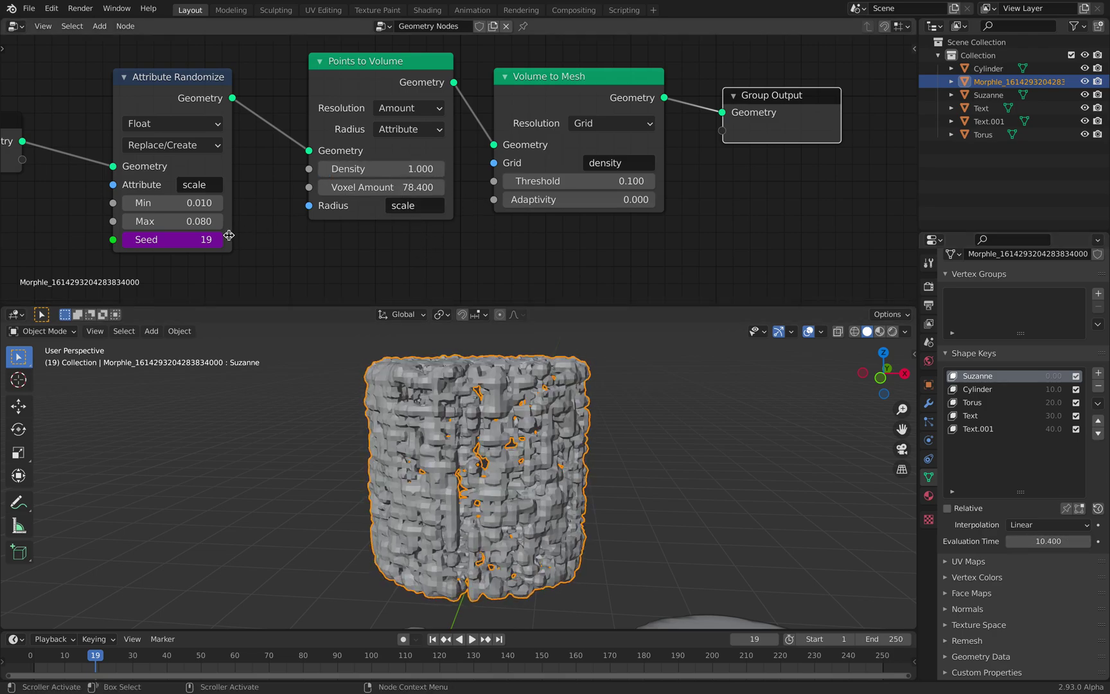
- Set the Attribute Randomize Max to 0.18 and play the animation briefly to check the thicker mesh
{"action": "middle_click_drag", "start_coordinate": [228, 235], "coordinate": [320, 182]}
{"action": "scroll", "coordinate": [320, 182], "scroll_direction": "up", "scroll_amount": 4}
{"action": "left_click", "coordinate": [302, 171]}
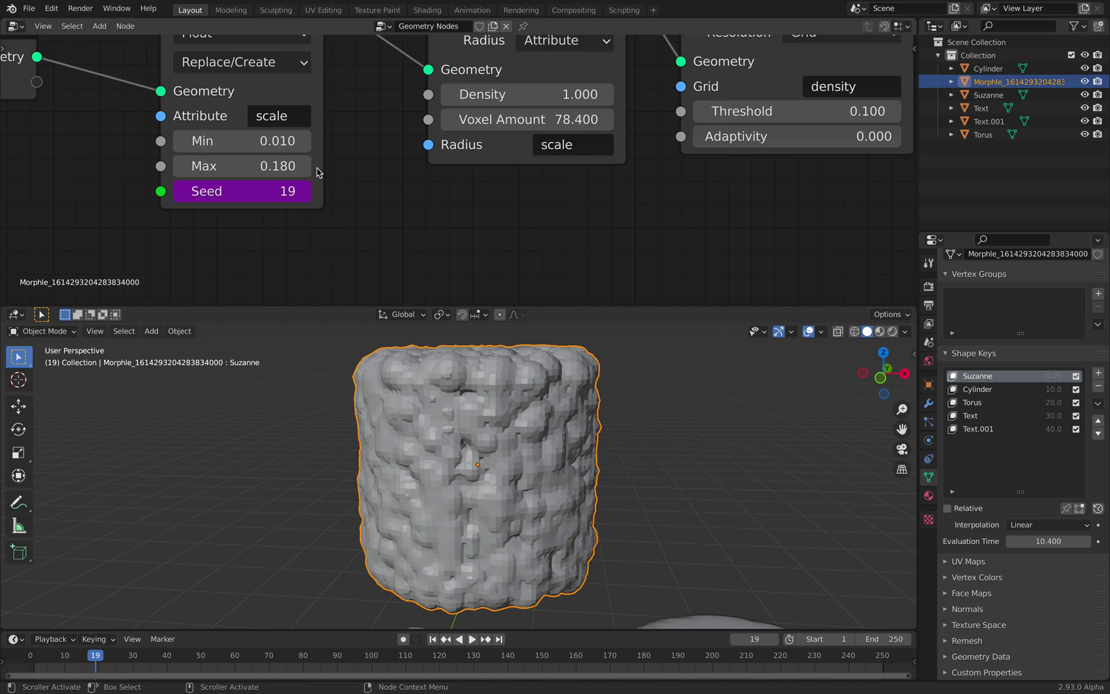
{"action": "key", "text": "space"}
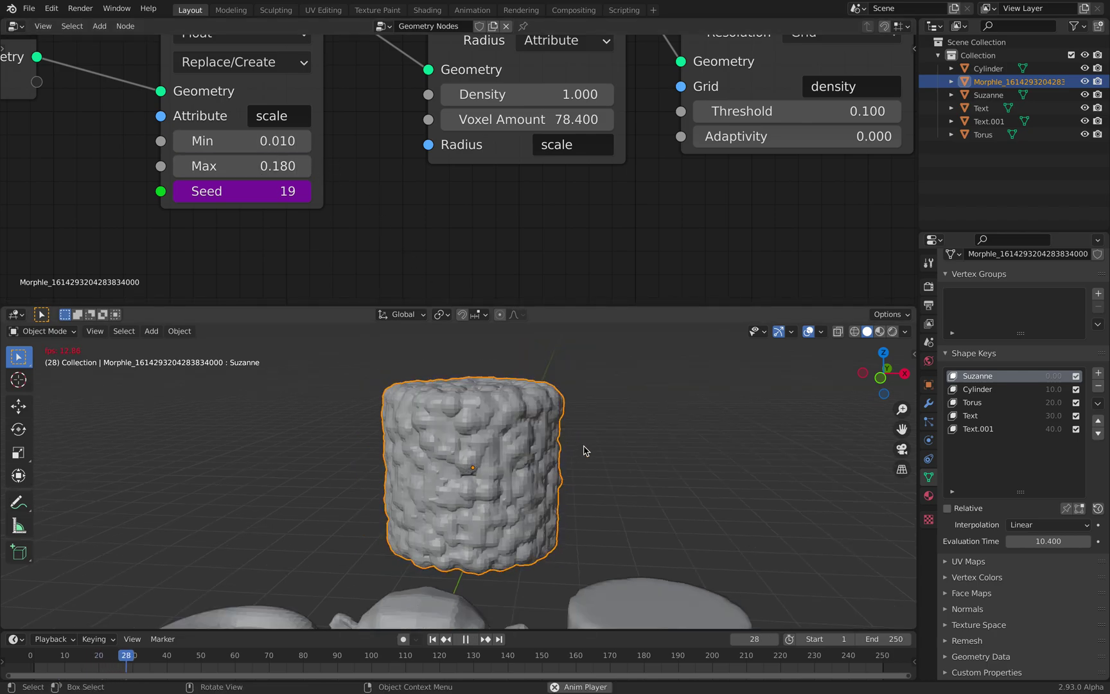
{"action": "middle_click_drag", "start_coordinate": [585, 451], "coordinate": [584, 471]}
{"action": "key", "text": "space"}
- Set the shape keys' Evaluation Time to 0 and scale the whole Morphle mesh up about 3.5 times in Edit Mode
{"action": "left_click_drag", "start_coordinate": [1052, 541], "coordinate": [1016, 540]}
{"action": "scroll", "coordinate": [832, 520], "scroll_direction": "down", "scroll_amount": 5}
{"action": "key", "text": "Tab"}
{"action": "middle_click_drag", "start_coordinate": [526, 460], "coordinate": [517, 458]}
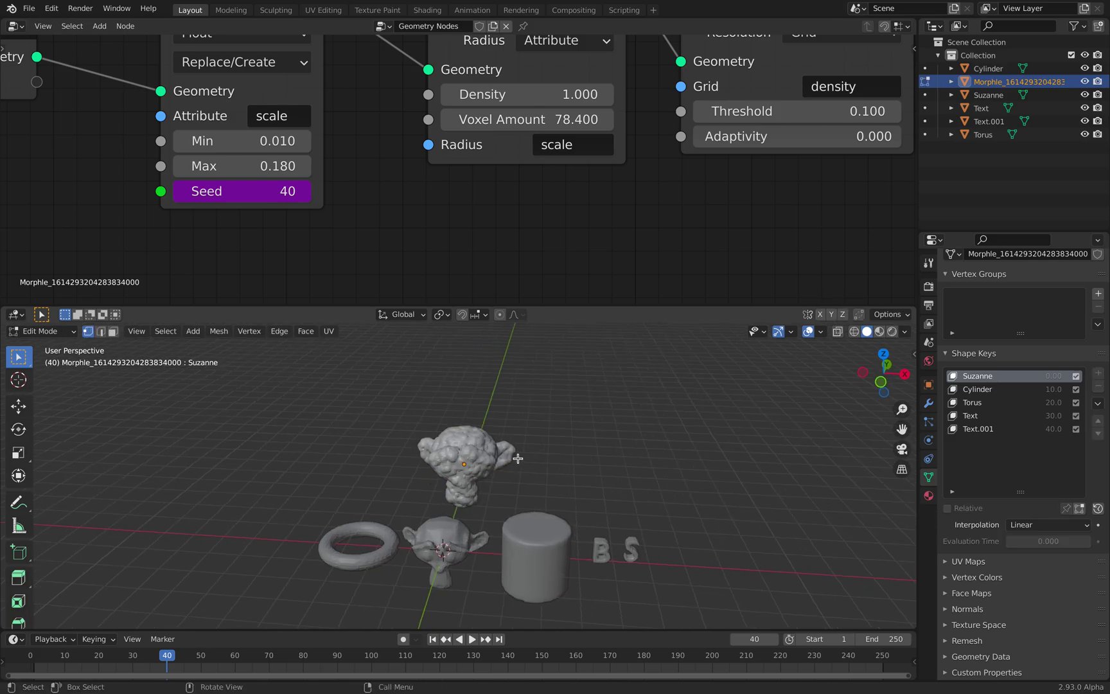
{"action": "key", "text": "Tab"}
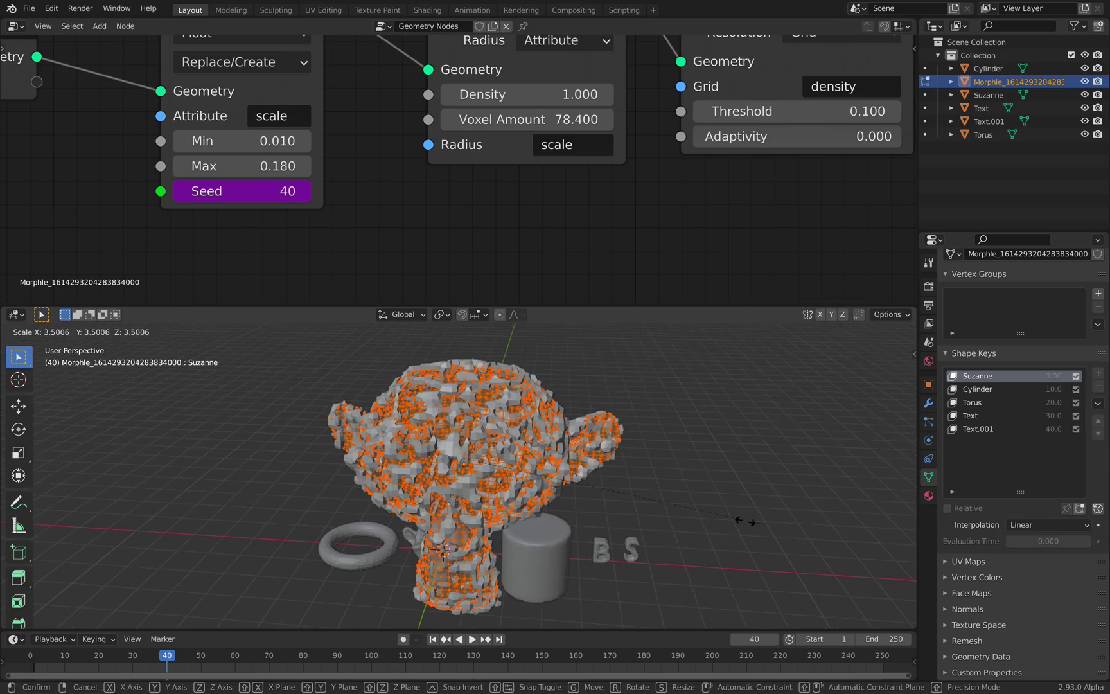
- Move the enlarged Morphle object upward along Z, above the row of source objects
{"action": "middle_click_drag", "start_coordinate": [568, 472], "coordinate": [546, 443]}
{"action": "key", "text": "g"}
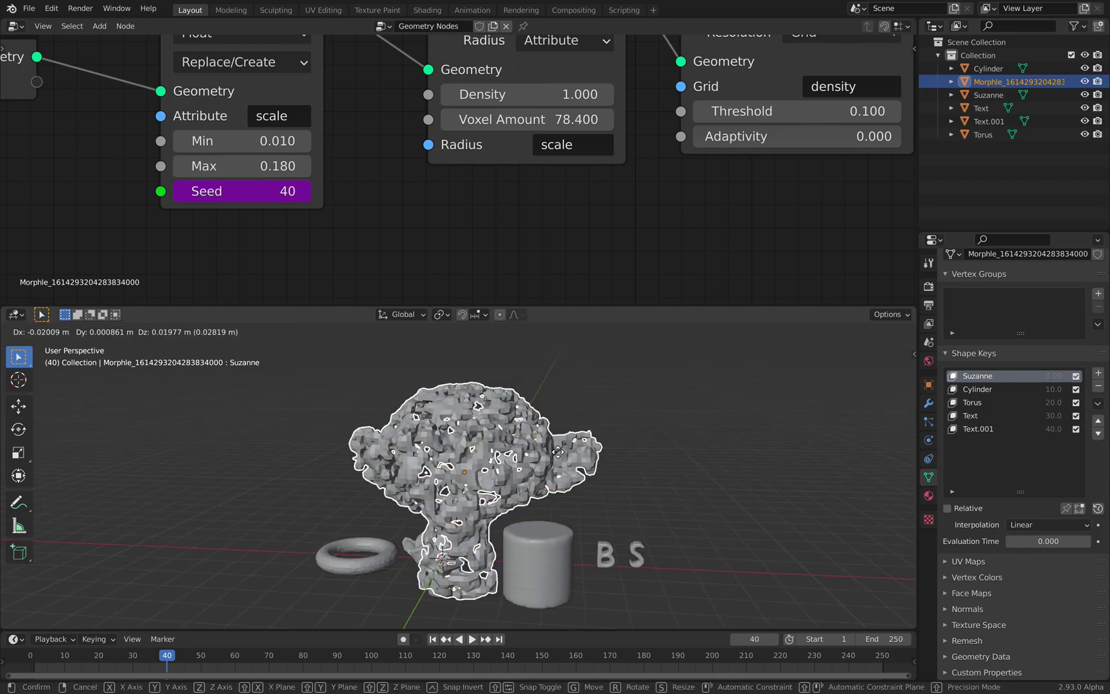
{"action": "key", "text": "z"}
{"action": "left_click", "coordinate": [890, 498]}
- Check the shape keys' Evaluation Time and go through the Cylinder, Torus, Text, Text.001 and Suzanne shape keys
{"action": "left_click_drag", "start_coordinate": [1078, 541], "coordinate": [1040, 541]}
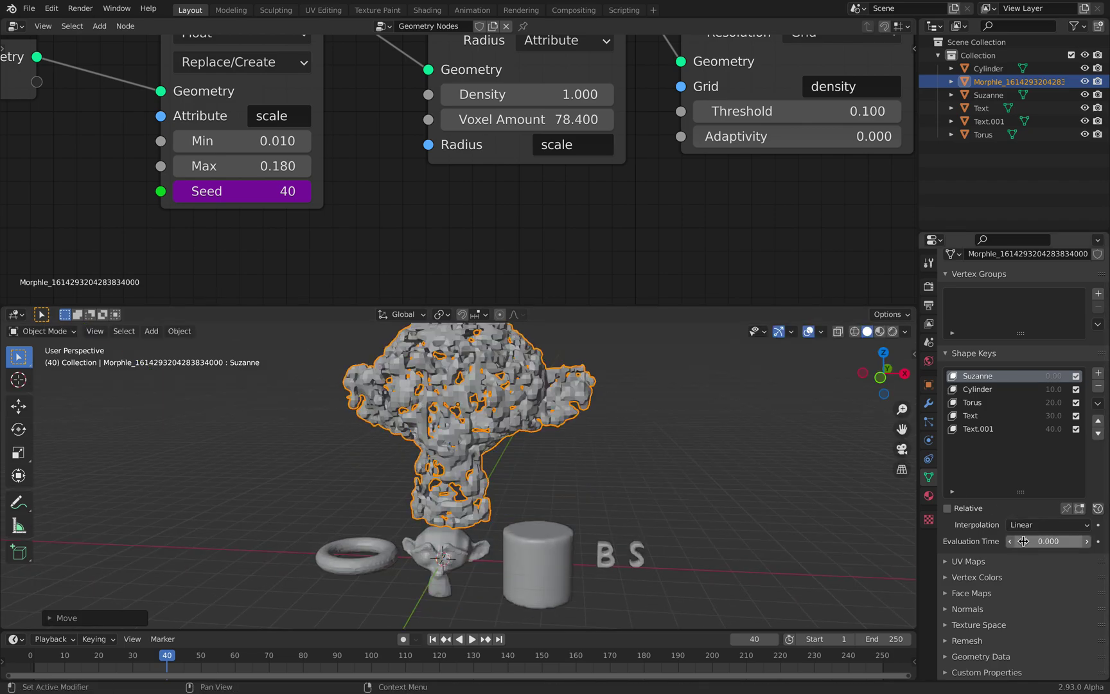
{"action": "left_click", "coordinate": [1009, 390]}
{"action": "left_click", "coordinate": [1012, 403]}
{"action": "left_click", "coordinate": [1015, 417]}
{"action": "left_click", "coordinate": [1016, 429]}
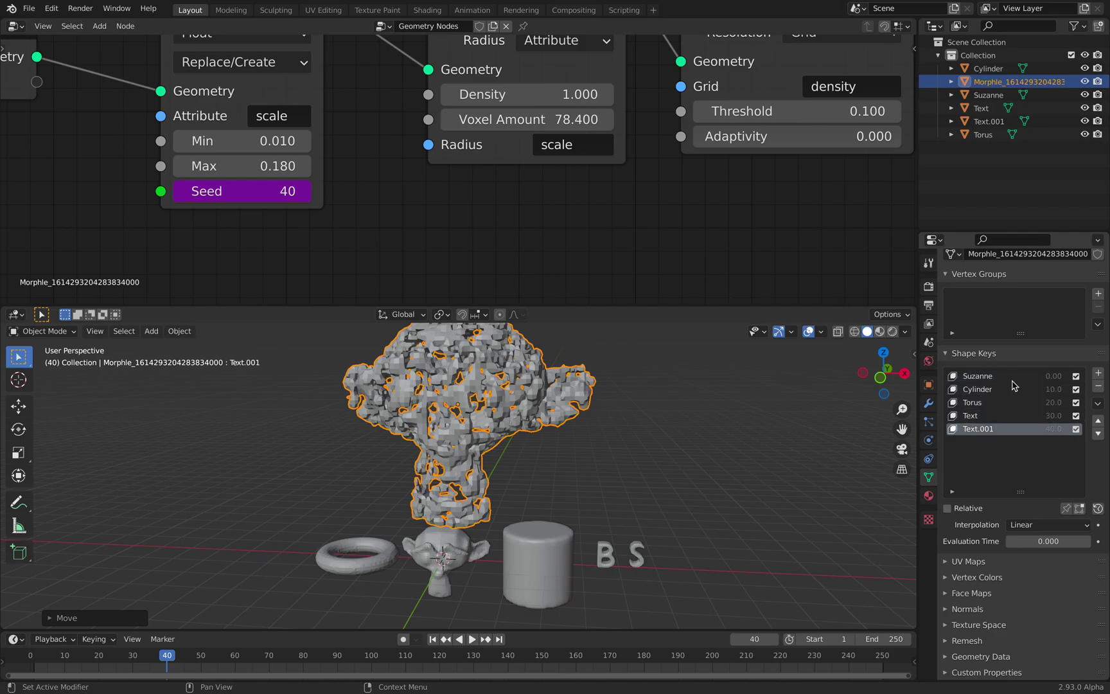
{"action": "left_click", "coordinate": [1012, 377]}
- Switch to the Blender 2.92 scene and select the torus, lower Suzanne, cylinder and both letters, excluding the Morphle object
{"action": "scroll", "coordinate": [551, 416], "scroll_direction": "down", "scroll_amount": 3}
{"action": "left_click", "coordinate": [558, 413]}
{"action": "scroll", "coordinate": [559, 413], "scroll_direction": "up", "scroll_amount": 2}
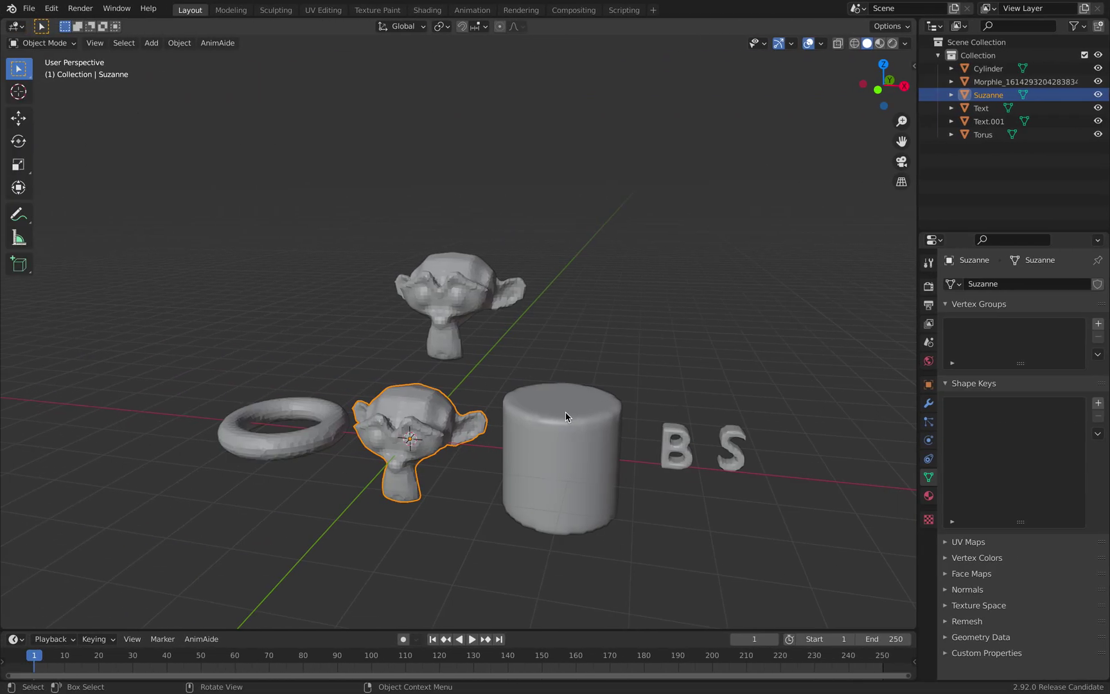
{"action": "key", "text": "a"}
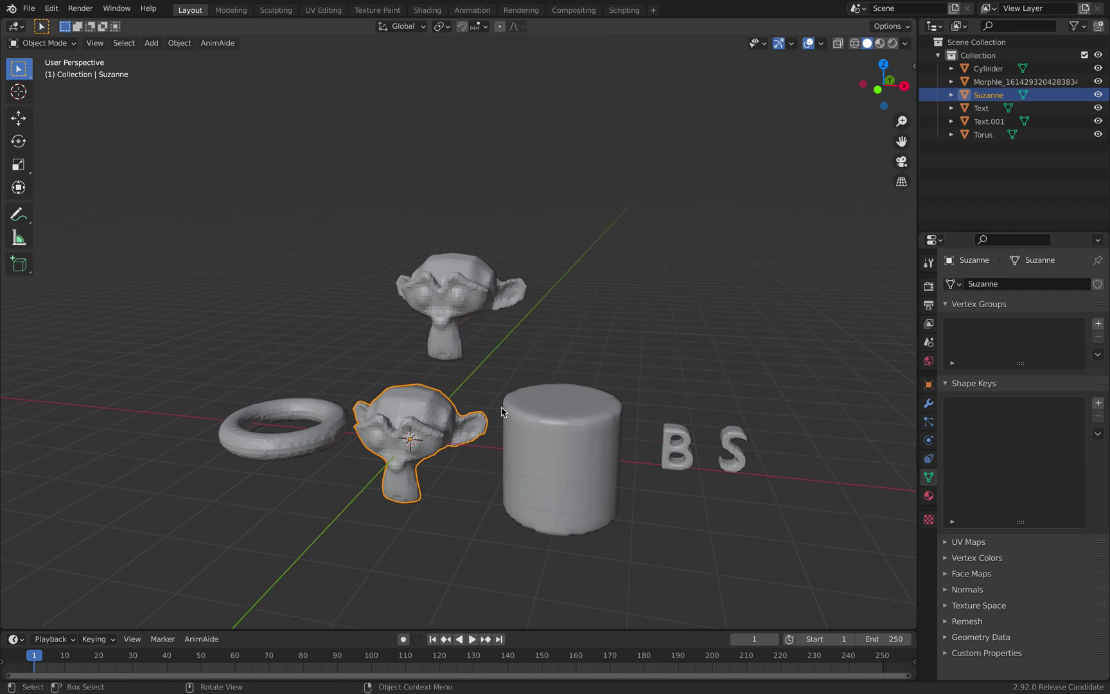
{"action": "key", "text": "alt+a"}
{"action": "key", "text": "b"}
{"action": "left_click_drag", "start_coordinate": [308, 392], "coordinate": [739, 501]}
{"action": "middle_click_drag", "start_coordinate": [696, 459], "coordinate": [704, 460]}
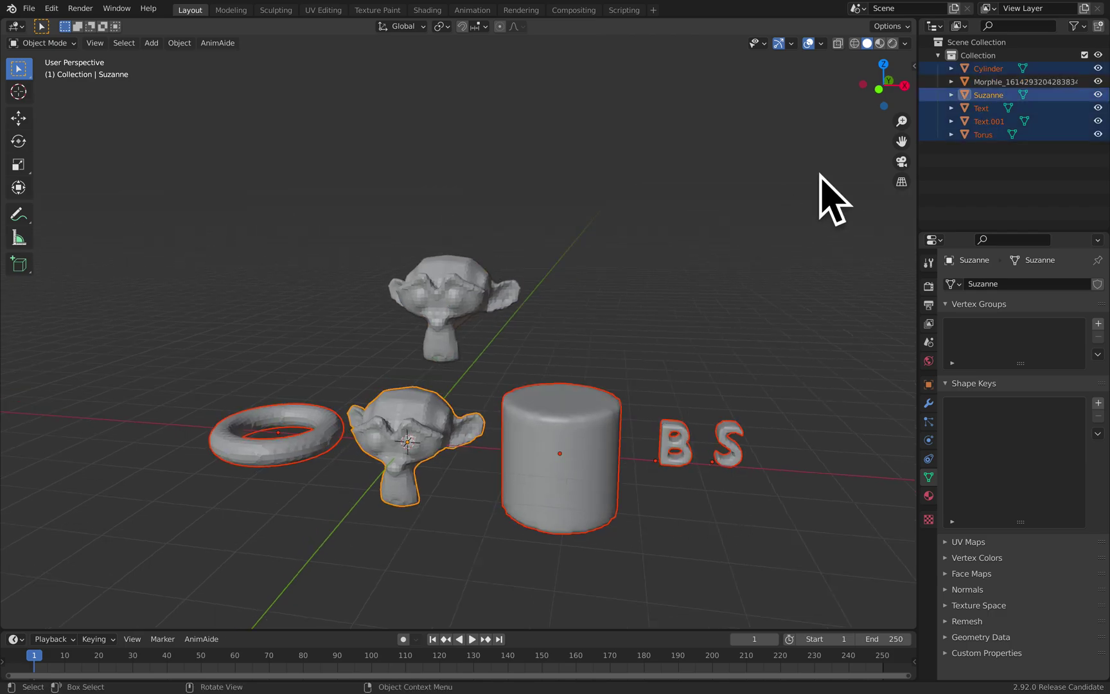
- Split the 3D viewport horizontally and turn the upper area into a Sverchok Nodes editor
{"action": "left_click_drag", "start_coordinate": [914, 23], "coordinate": [707, 293]}
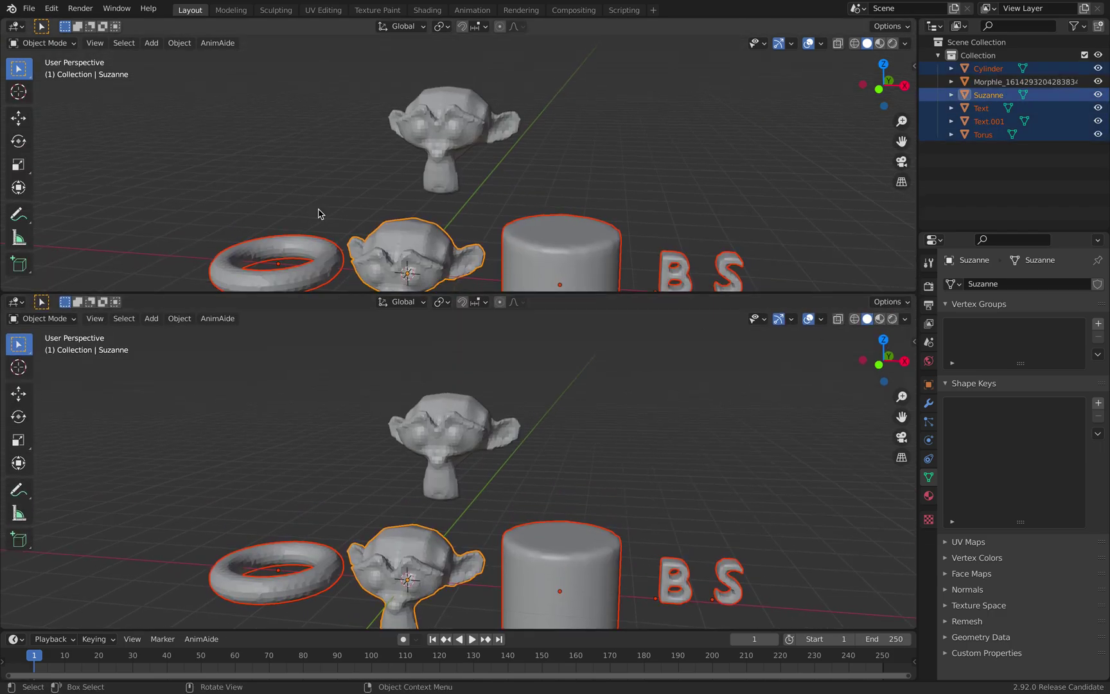
{"action": "left_click", "coordinate": [16, 25]}
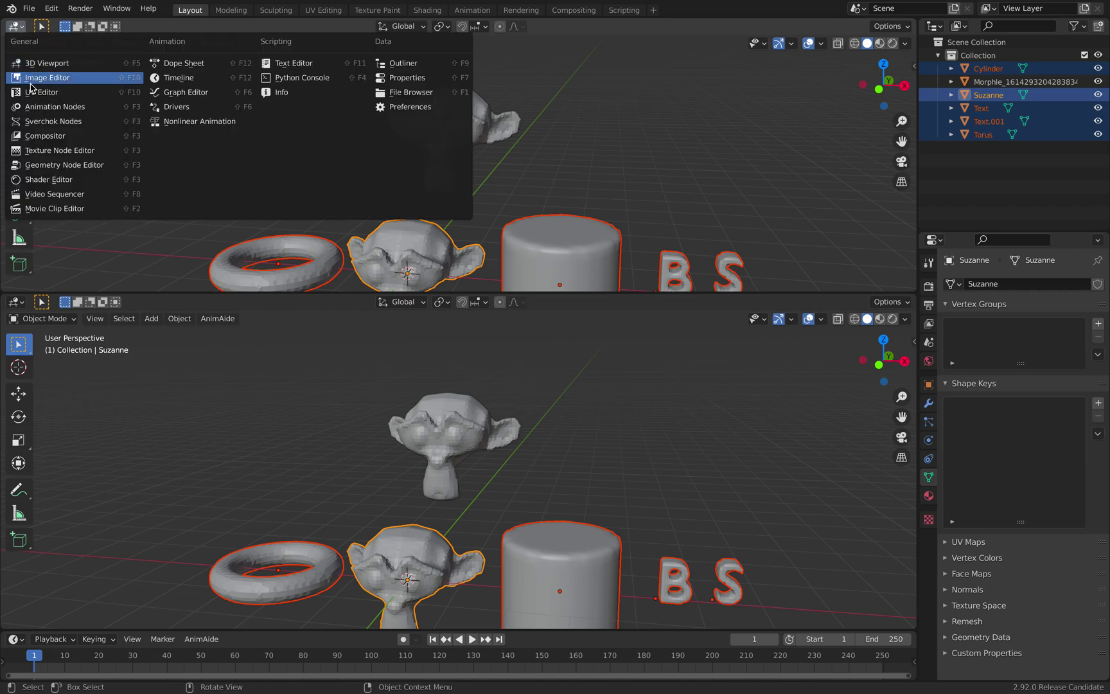
{"action": "left_click", "coordinate": [46, 126]}
- Add an Objects in node and load the five selected objects into it
{"action": "key", "text": "alt+space"}
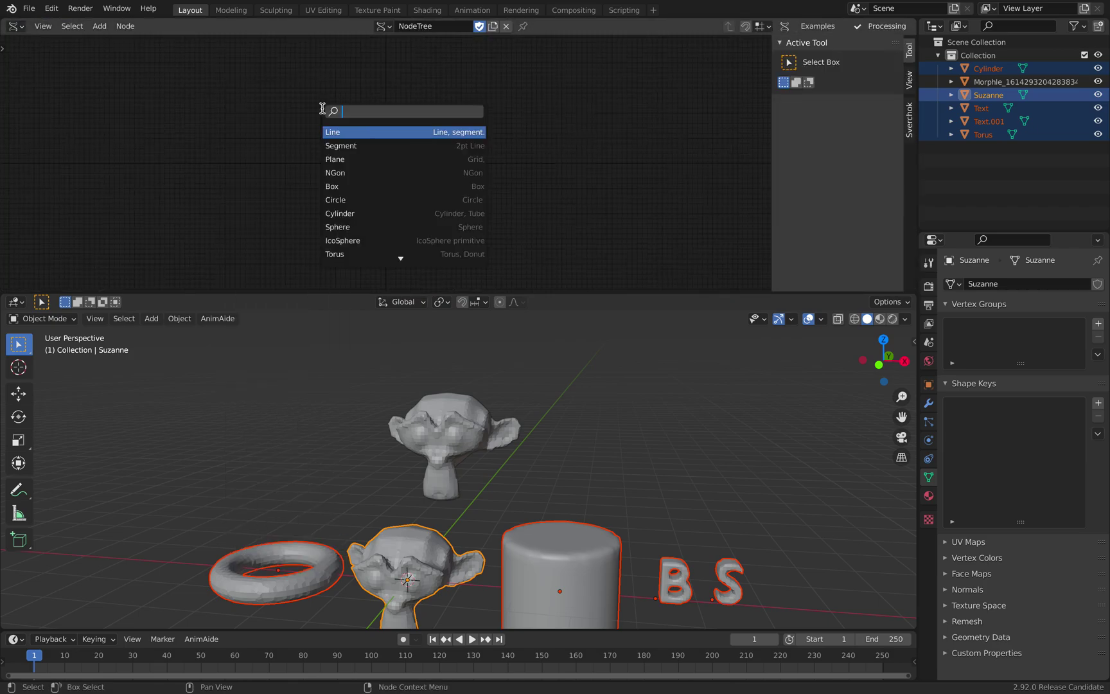
{"action": "type", "text": "objects in"}
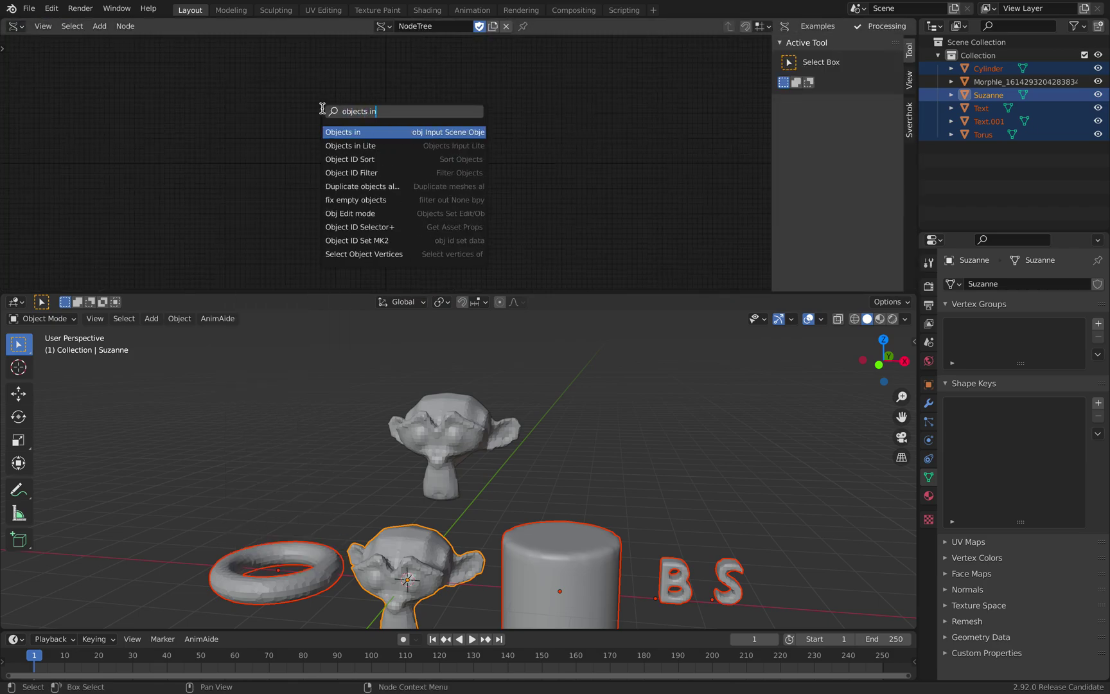
{"action": "key", "text": "Return"}
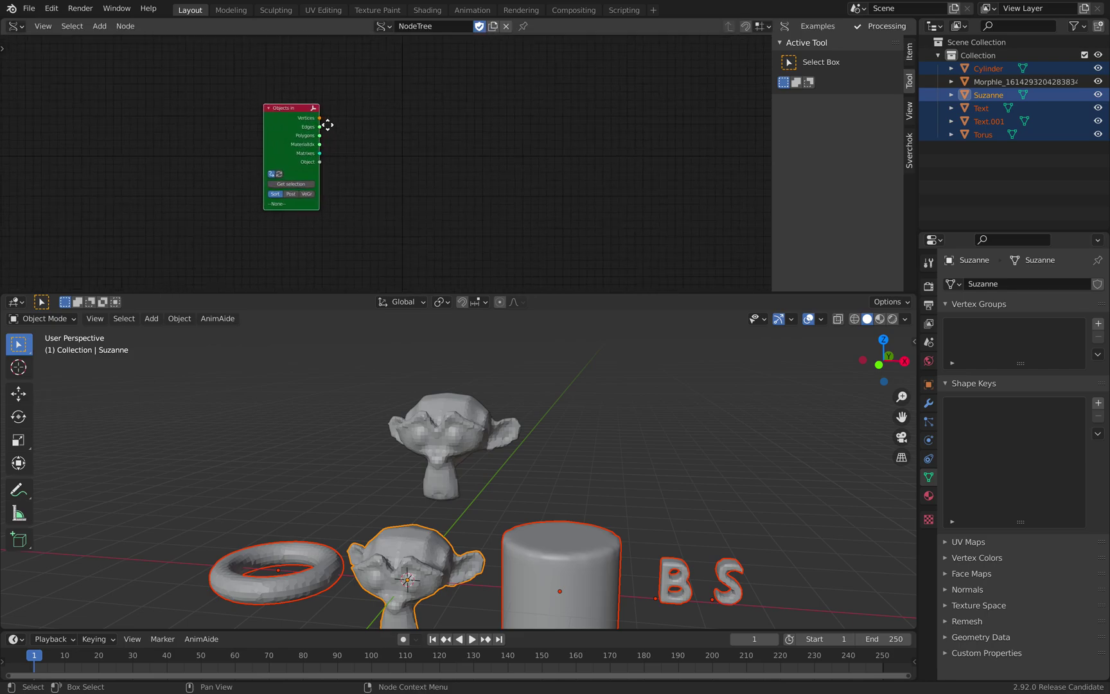
{"action": "scroll", "coordinate": [555, 555], "scroll_direction": "down", "scroll_amount": 4}
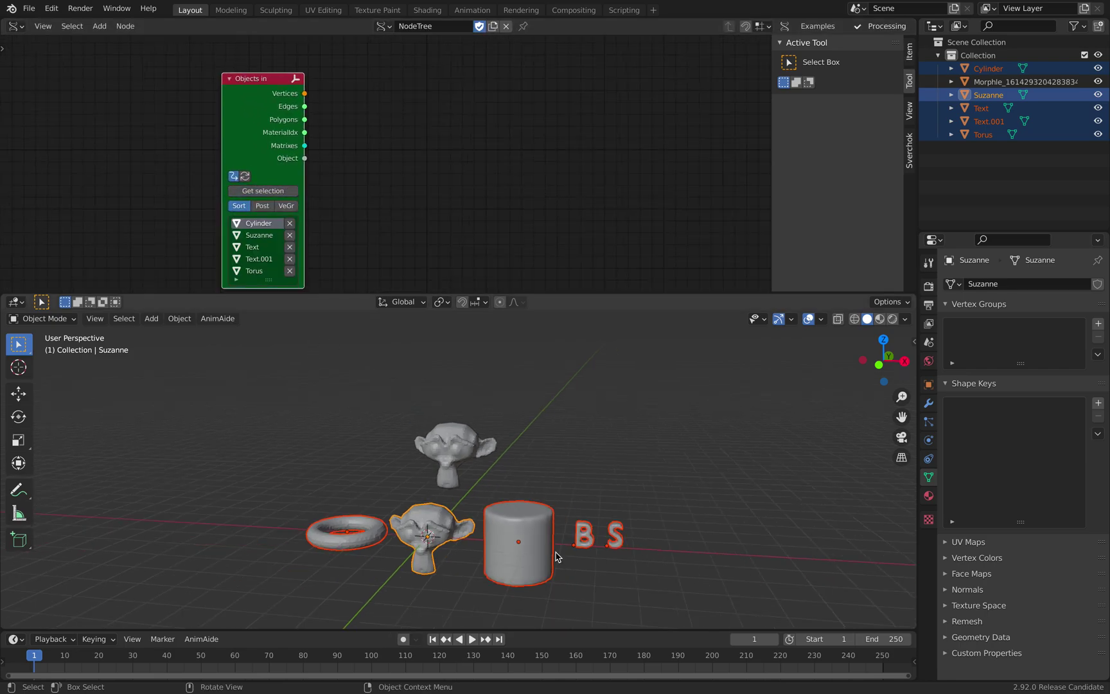
- Add a Random points on mesh node beside the Objects in node
{"action": "scroll", "coordinate": [408, 128], "scroll_direction": "up", "scroll_amount": 1}
{"action": "key", "text": "alt+space"}
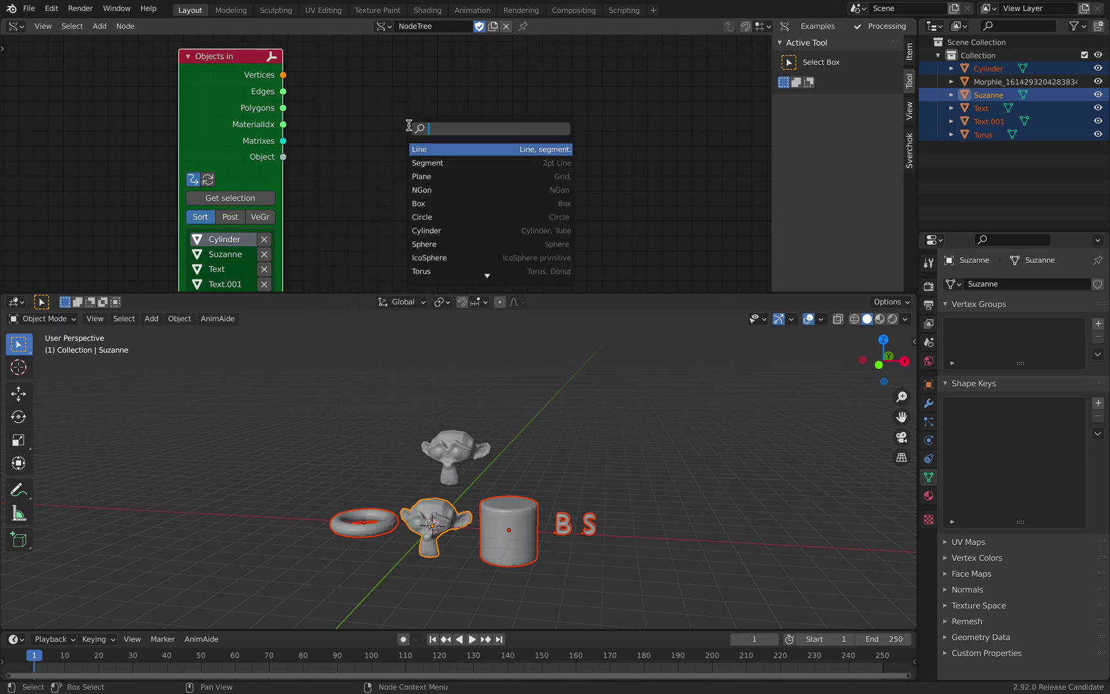
{"action": "type", "text": "points"}
{"action": "key", "text": "Down"}
{"action": "key", "text": "Down"}
{"action": "key", "text": "Down"}
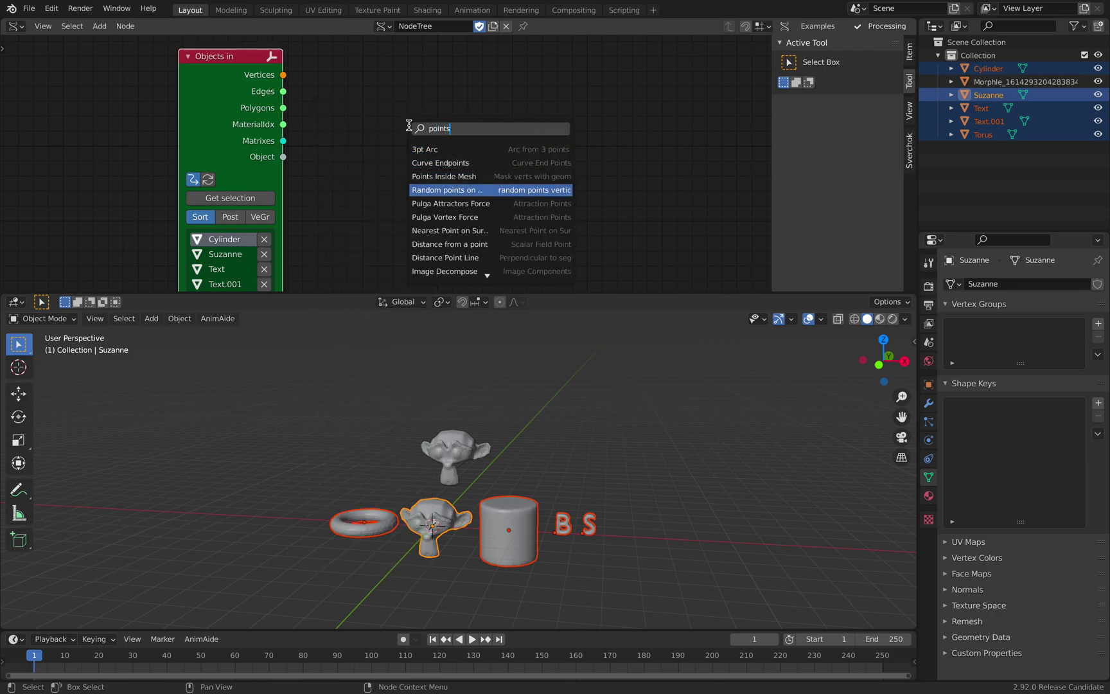
{"action": "key", "text": "Return"}
{"action": "left_click", "coordinate": [338, 65]}
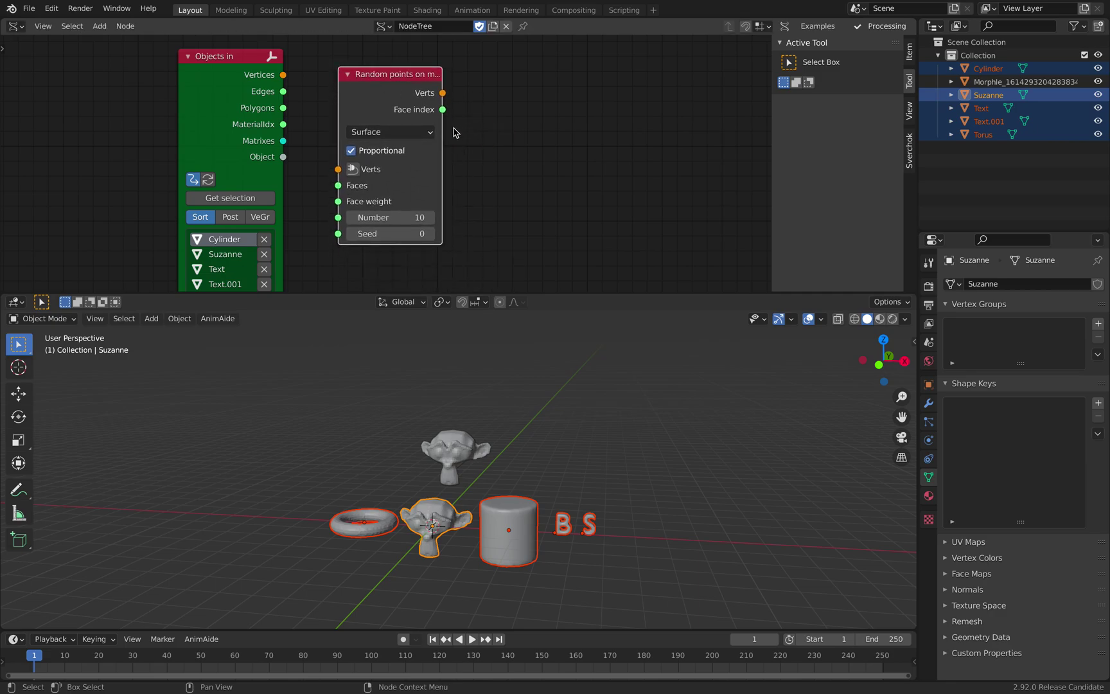
- Widen the Random points on mesh node and set its mode to Volume
{"action": "left_click_drag", "start_coordinate": [442, 128], "coordinate": [482, 127]}
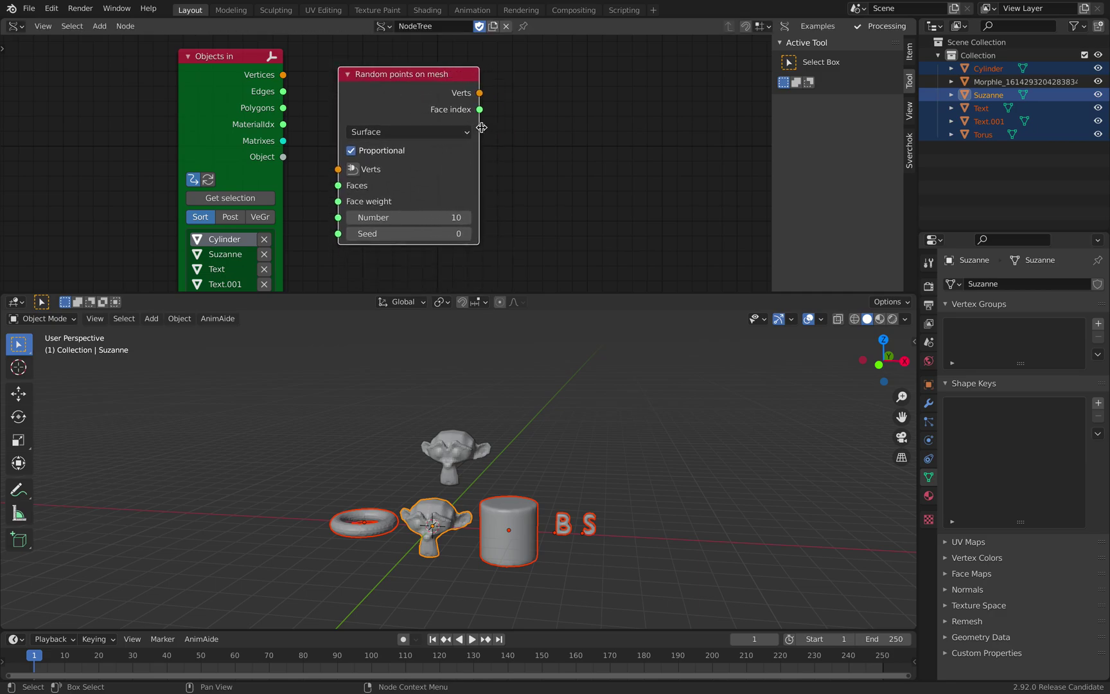
{"action": "left_click", "coordinate": [435, 133]}
{"action": "left_click", "coordinate": [366, 166]}
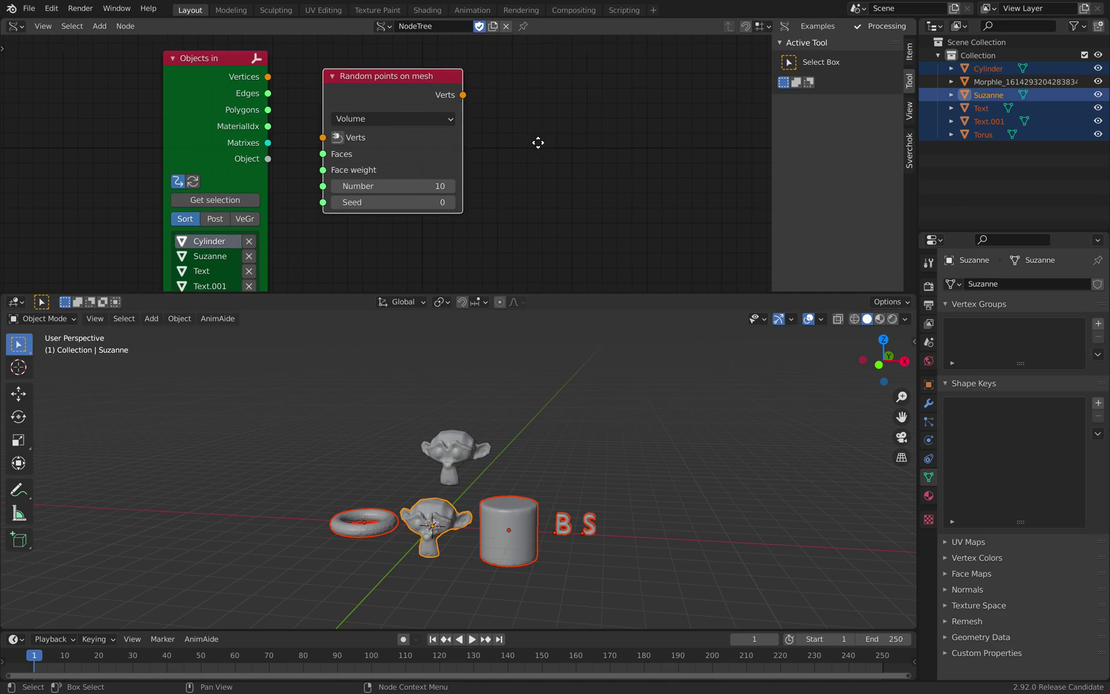
- Add a Mesh viewer node after the Random points on mesh node
{"action": "key", "text": "alt+space"}
{"action": "type", "text": "mesh vie"}
{"action": "key", "text": "Return"}
{"action": "left_click", "coordinate": [535, 76]}
- Link the Objects in Vertices and Polygons to Random points on mesh, and its Verts to the Mesh viewer's vertices
{"action": "left_click", "coordinate": [212, 71]}
{"action": "left_click", "coordinate": [339, 93], "text": "shift"}
{"action": "key", "text": "f"}
{"action": "left_click", "coordinate": [341, 67]}
{"action": "left_click", "coordinate": [366, 86]}
{"action": "left_click", "coordinate": [562, 106], "text": "shift"}
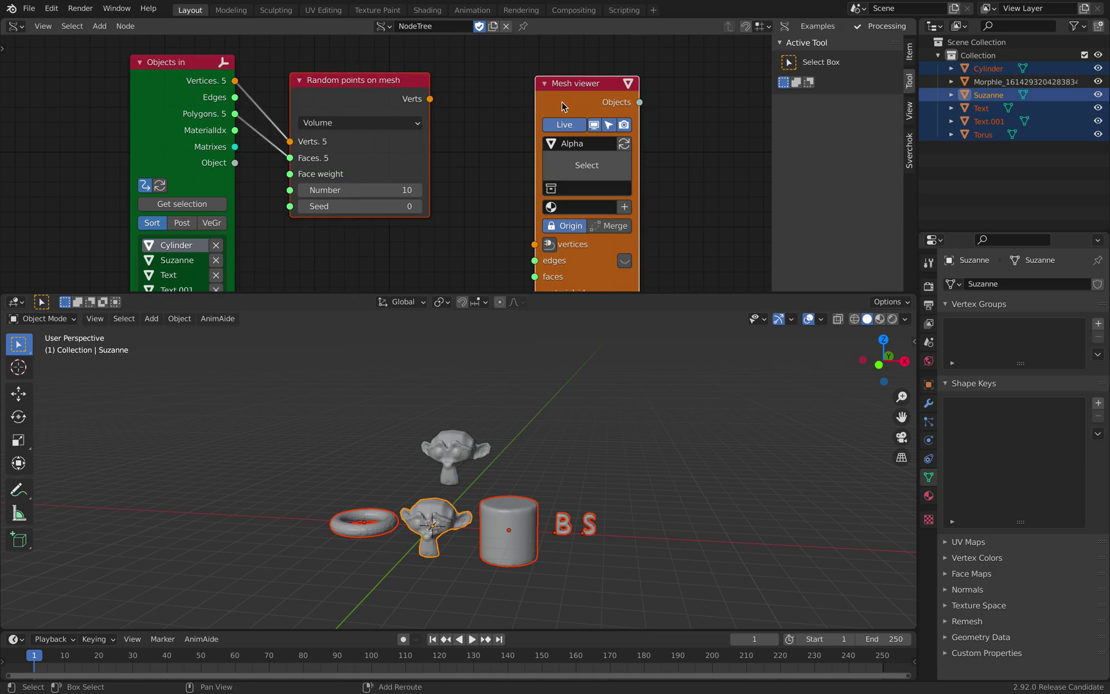
{"action": "left_click", "coordinate": [562, 106], "text": "shift"}
{"action": "key", "text": "f"}
{"action": "scroll", "coordinate": [528, 222], "scroll_direction": "down", "scroll_amount": 2}
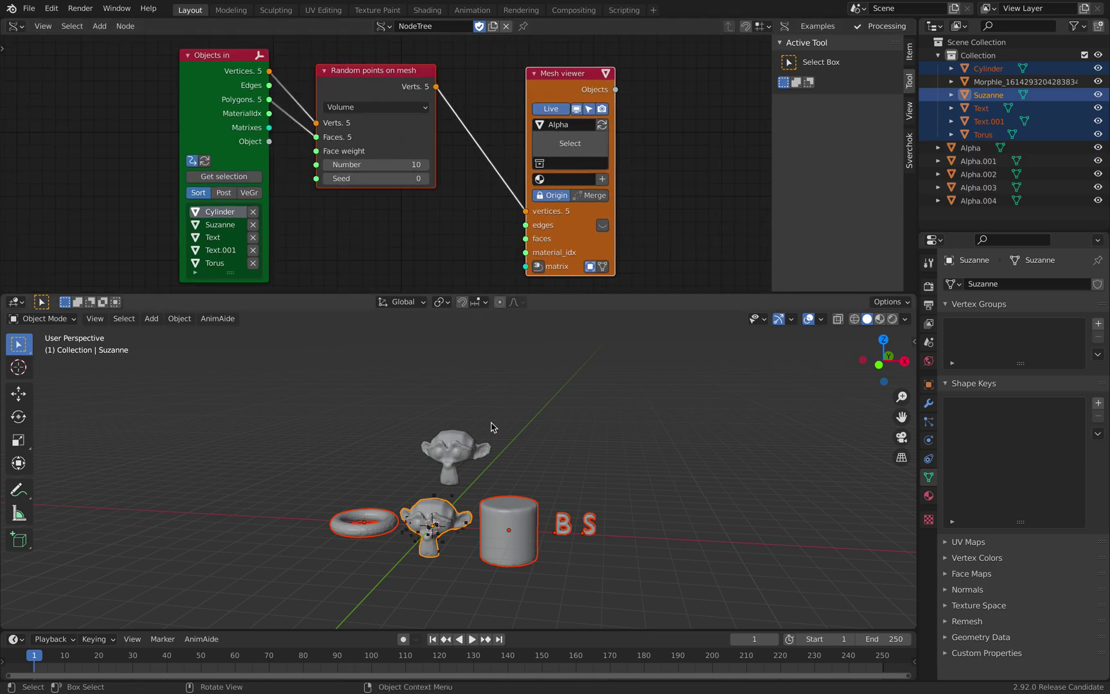
- Feed the Mesh viewer's matrix from a Matrix In node with X location 8.34, and spread the nodes apart
{"action": "left_click", "coordinate": [538, 266]}
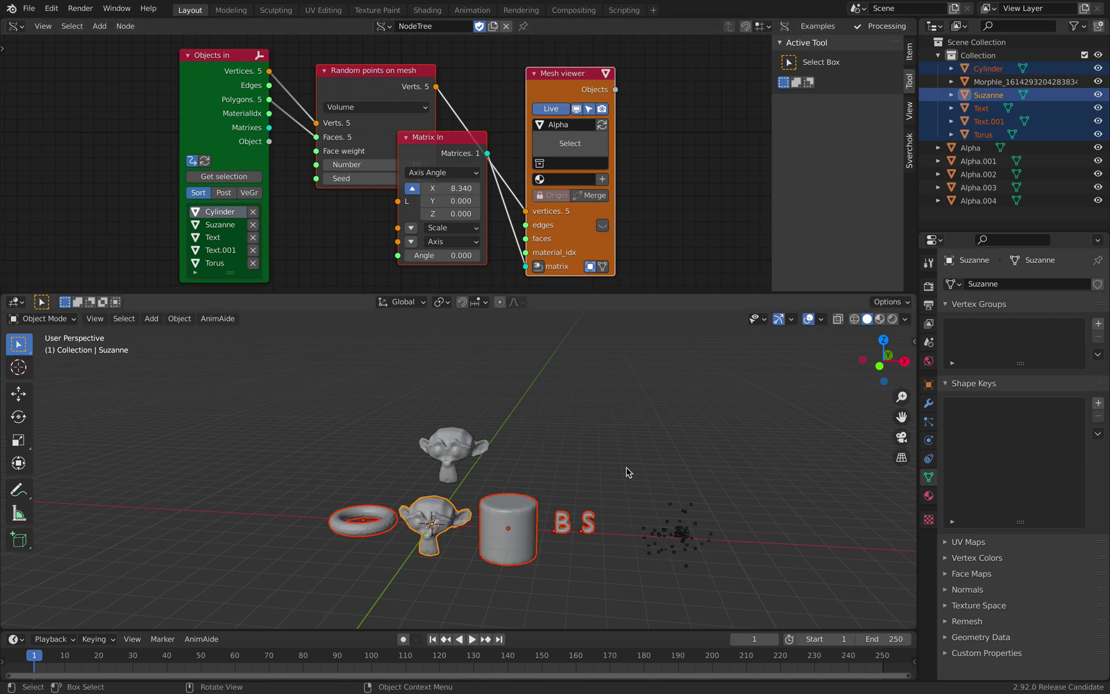
{"action": "left_click_drag", "start_coordinate": [349, 79], "coordinate": [296, 82]}
{"action": "left_click_drag", "start_coordinate": [209, 66], "coordinate": [129, 77]}
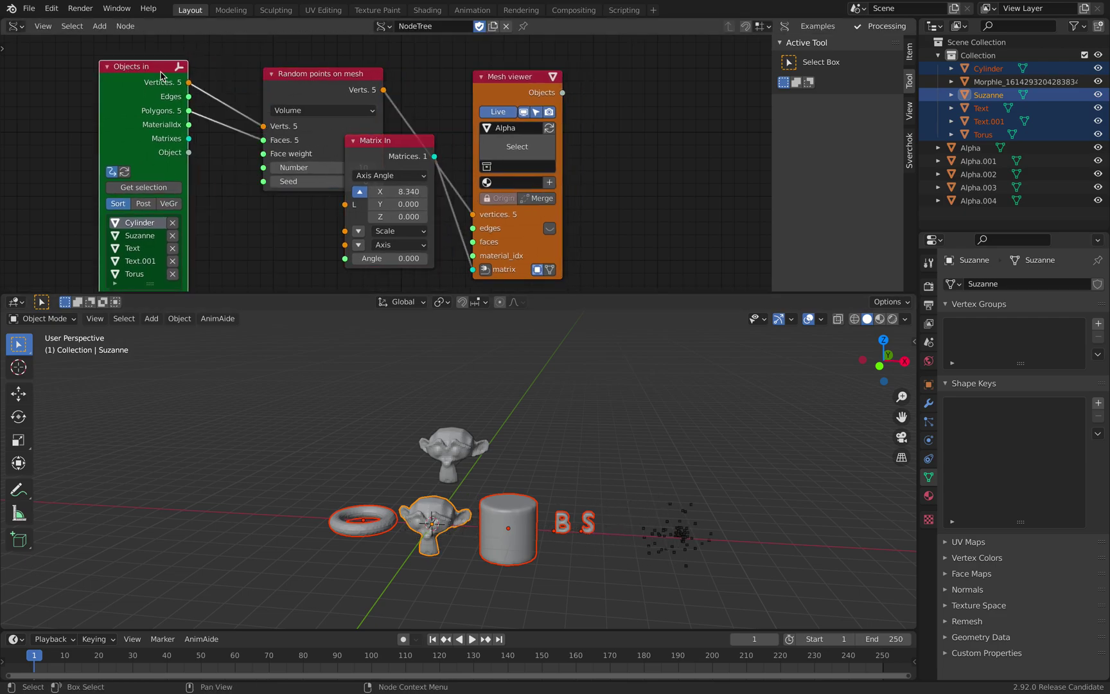
{"action": "left_click_drag", "start_coordinate": [302, 76], "coordinate": [237, 80]}
{"action": "left_click_drag", "start_coordinate": [384, 144], "coordinate": [391, 143]}
{"action": "left_click_drag", "start_coordinate": [509, 80], "coordinate": [576, 65]}
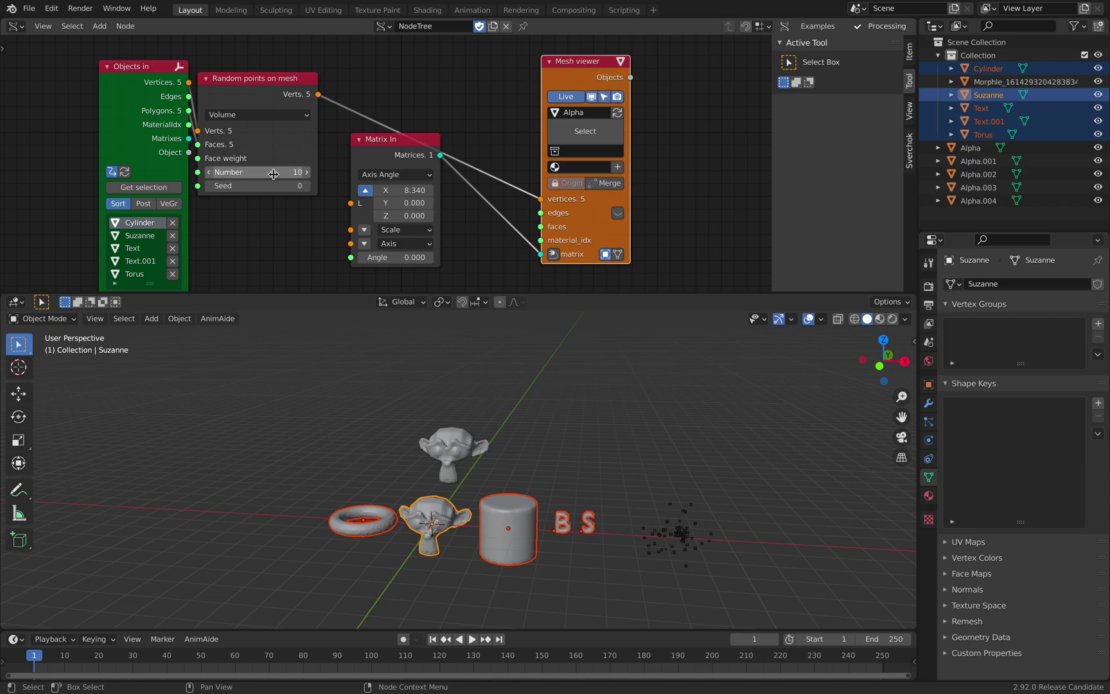
- Raise the random points Number to about 574 and switch the point distribution mode to Surface
{"action": "left_click_drag", "start_coordinate": [257, 172], "coordinate": [301, 171]}
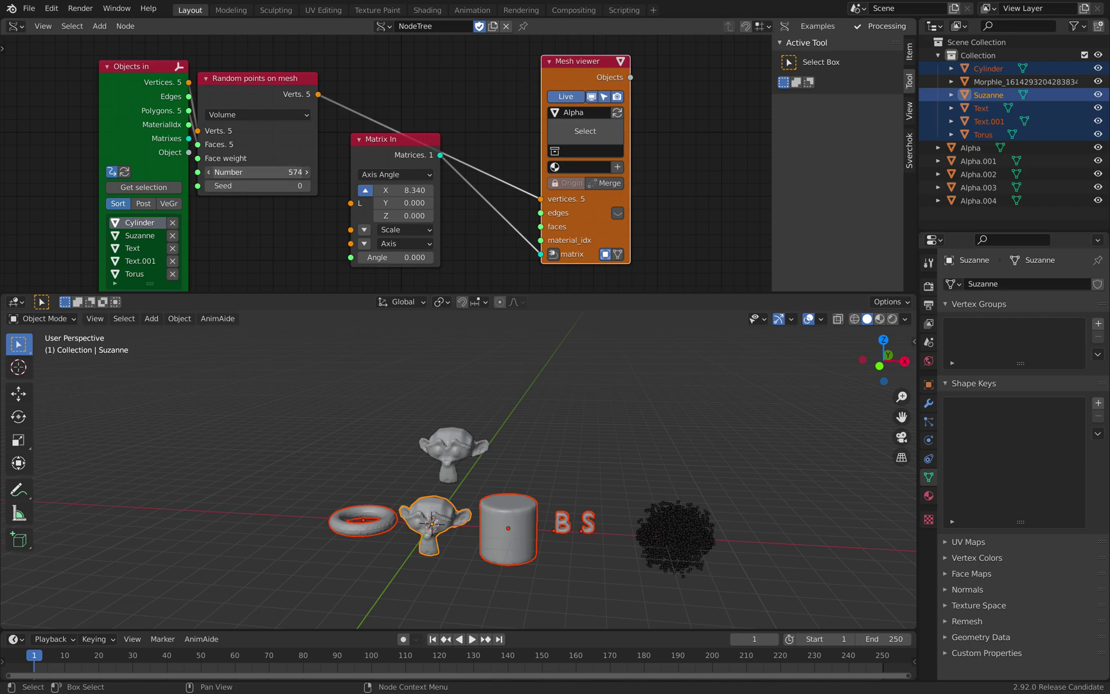
{"action": "left_click", "coordinate": [257, 115]}
{"action": "left_click", "coordinate": [263, 131]}
{"action": "left_click", "coordinate": [261, 126]}
{"action": "left_click", "coordinate": [266, 157]}
{"action": "left_click", "coordinate": [271, 116]}
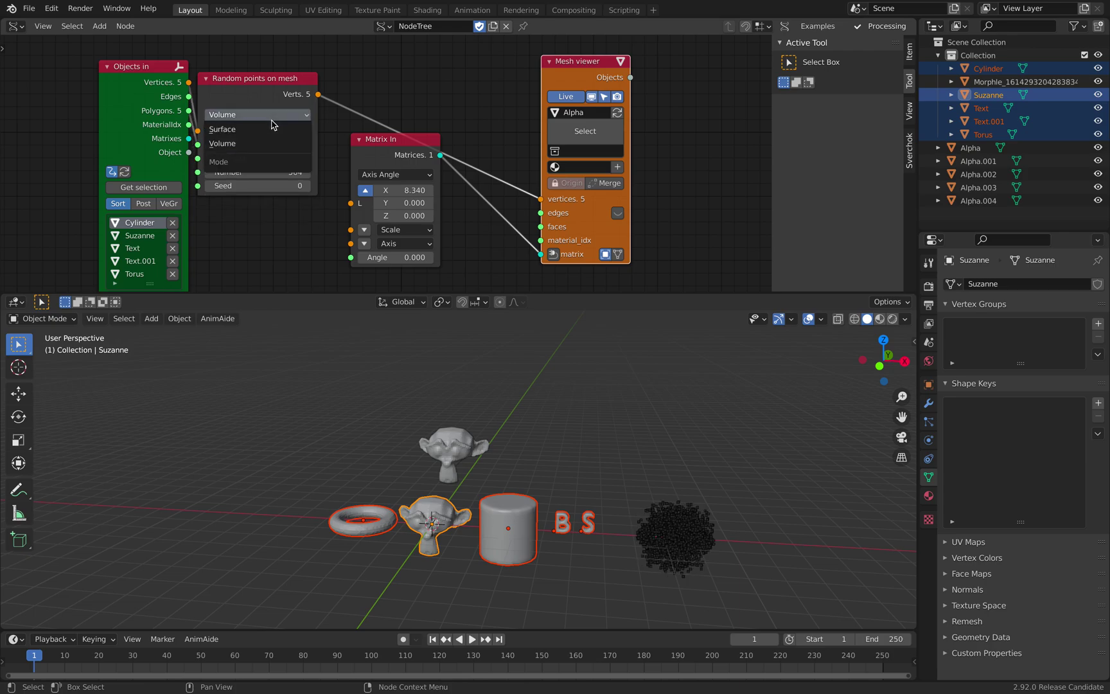
{"action": "left_click", "coordinate": [275, 133]}
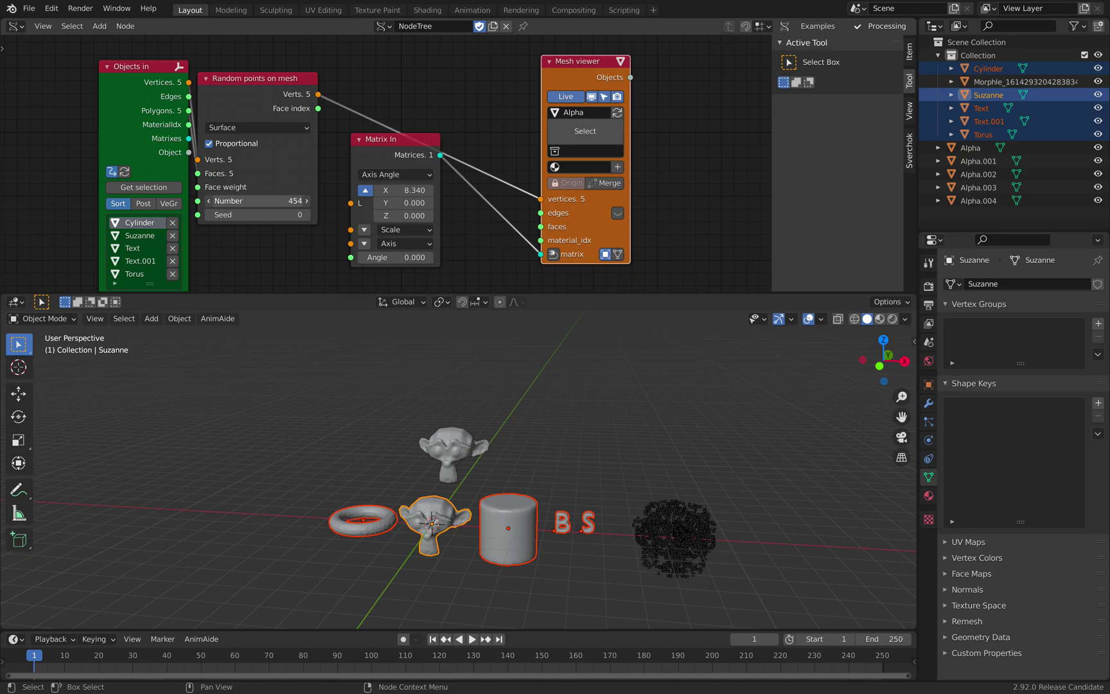
- Move the Matrix In node slightly down and set the Random points on mesh Number to 500
{"action": "left_click_drag", "start_coordinate": [369, 152], "coordinate": [362, 172]}
{"action": "middle_click_drag", "start_coordinate": [381, 87], "coordinate": [457, 61]}
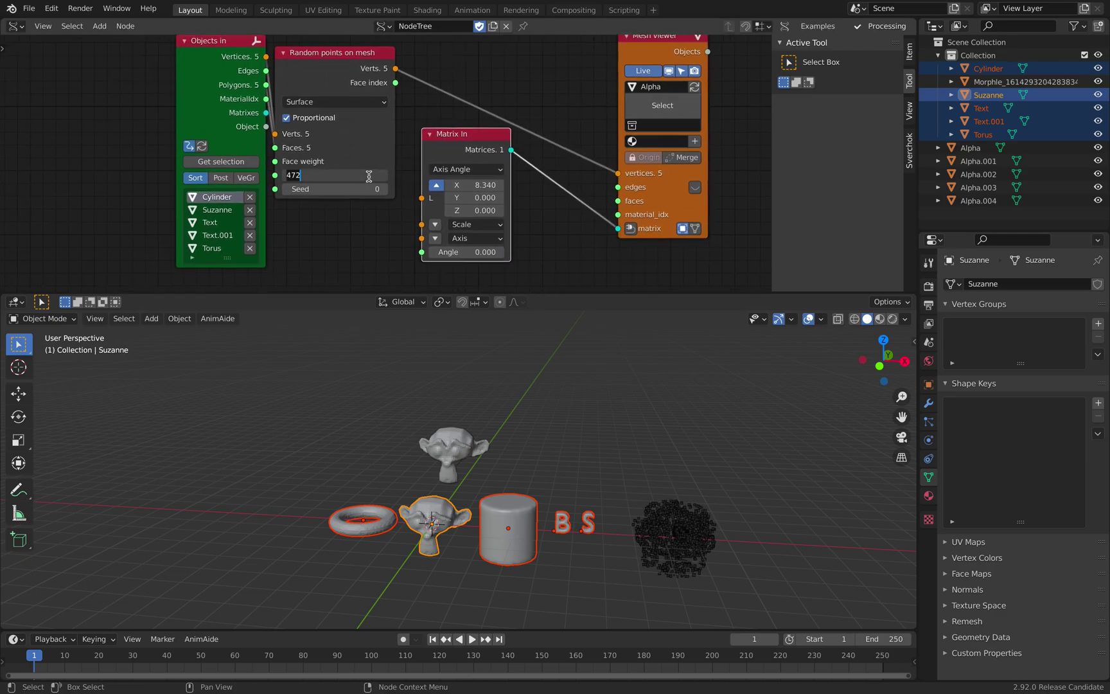
{"action": "key", "text": "Return"}
- Move the overlapping generated point clouds apart in the viewport so each shape stands separately
{"action": "middle_click_drag", "start_coordinate": [438, 419], "coordinate": [462, 443]}
{"action": "left_click", "coordinate": [671, 500]}
{"action": "left_click", "coordinate": [674, 499]}
{"action": "key", "text": "g"}
{"action": "left_click", "coordinate": [728, 421]}
{"action": "left_click", "coordinate": [672, 505]}
{"action": "key", "text": "g"}
{"action": "left_click", "coordinate": [638, 424]}
{"action": "left_click_drag", "start_coordinate": [655, 509], "coordinate": [659, 465]}
{"action": "left_click", "coordinate": [665, 518]}
{"action": "key", "text": "g"}
{"action": "left_click", "coordinate": [637, 516]}
- Scale up the letter B mesh in the viewport
{"action": "middle_click_drag", "start_coordinate": [692, 514], "coordinate": [707, 530]}
{"action": "middle_click_drag", "start_coordinate": [707, 531], "coordinate": [616, 517], "text": "shift"}
{"action": "middle_click_drag", "start_coordinate": [590, 439], "coordinate": [477, 501]}
{"action": "left_click", "coordinate": [474, 502]}
{"action": "key", "text": "s"}
{"action": "left_click", "coordinate": [533, 533]}
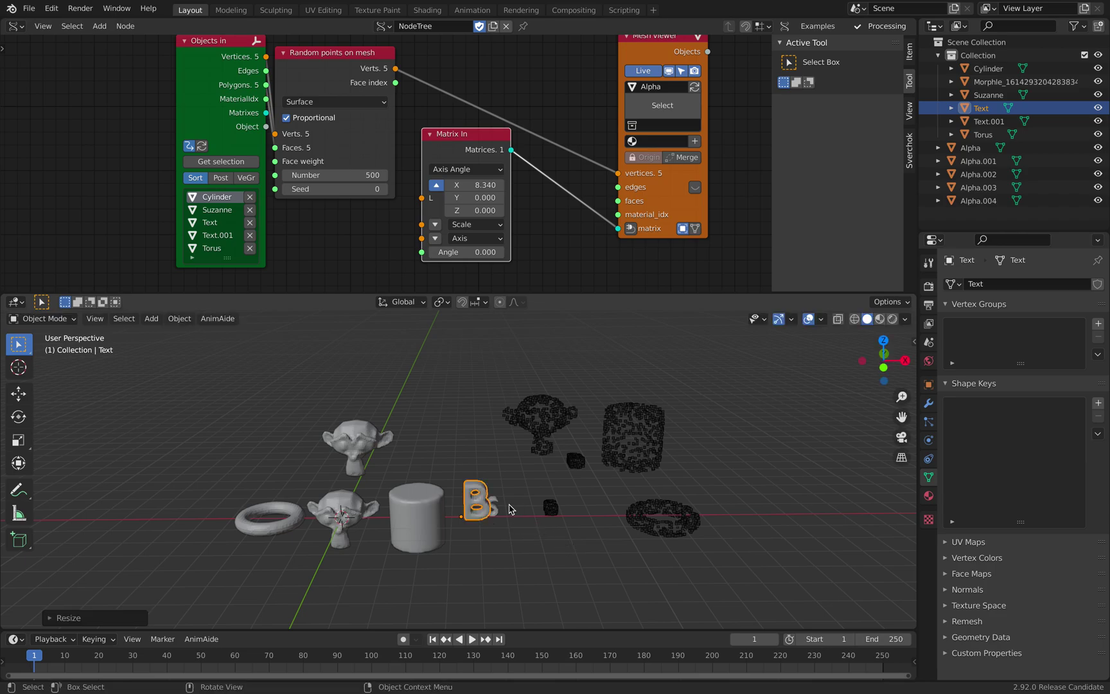
- Enlarge the letter S mesh and place it just below and beside the B
{"action": "left_click", "coordinate": [502, 507]}
{"action": "key", "text": "s"}
{"action": "left_click", "coordinate": [581, 524]}
{"action": "key", "text": "g"}
{"action": "left_click", "coordinate": [585, 545]}
{"action": "key", "text": "s"}
{"action": "left_click", "coordinate": [568, 540]}
- Adjust the letter B's scale slightly, and tilt both the B and S meshes
{"action": "left_click", "coordinate": [523, 511]}
{"action": "key", "text": "s"}
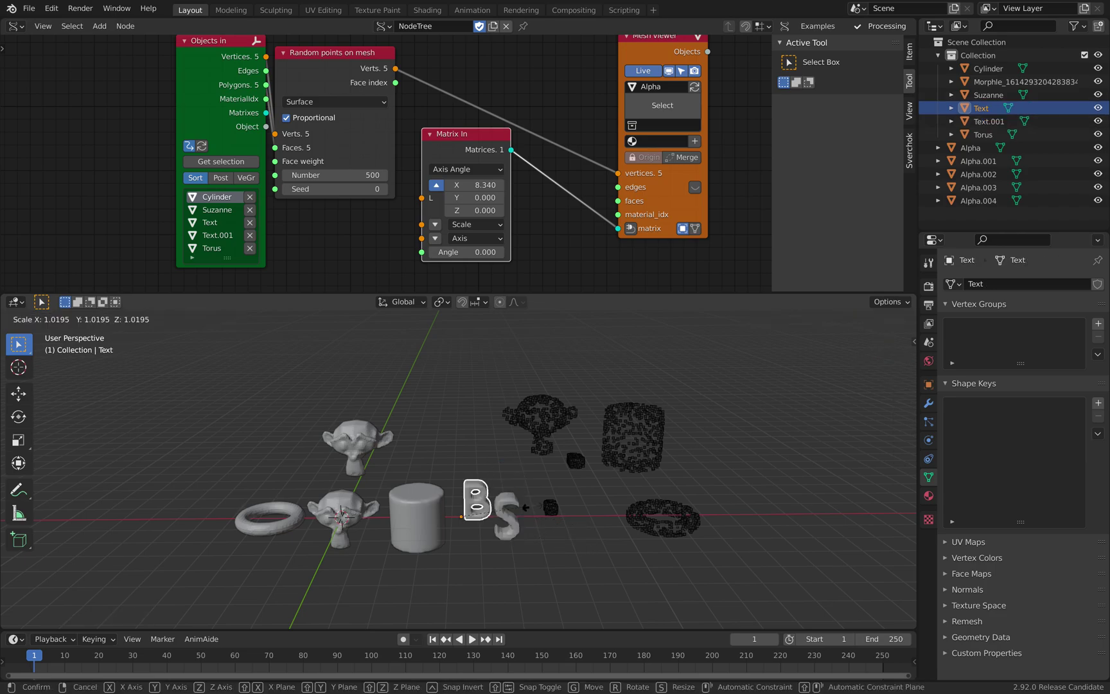
{"action": "left_click", "coordinate": [541, 512]}
{"action": "key", "text": "r"}
{"action": "left_click", "coordinate": [524, 495]}
{"action": "left_click", "coordinate": [511, 515]}
{"action": "key", "text": "r"}
{"action": "left_click", "coordinate": [529, 473]}
- Rotate the cylinder, lower Suzanne and torus freely with trackball rotation, and save the file
{"action": "left_click", "coordinate": [435, 507]}
{"action": "key", "text": "r"}
{"action": "key", "text": "r"}
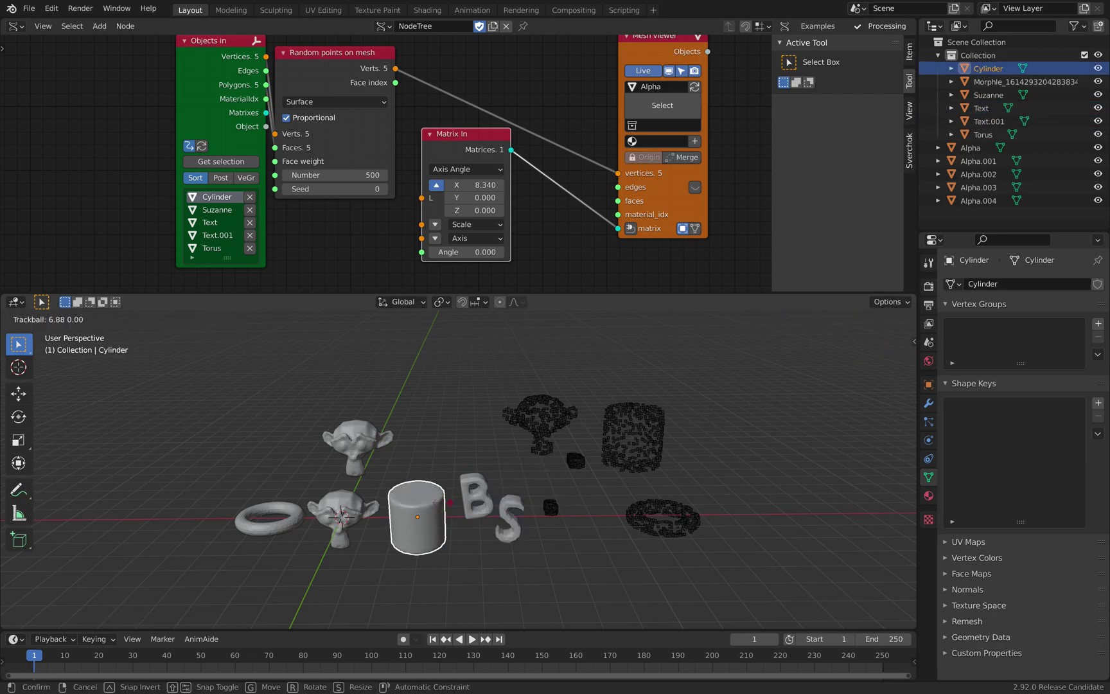
{"action": "left_click", "coordinate": [438, 501]}
{"action": "left_click", "coordinate": [344, 515]}
{"action": "key", "text": "r"}
{"action": "key", "text": "r"}
{"action": "left_click", "coordinate": [307, 515]}
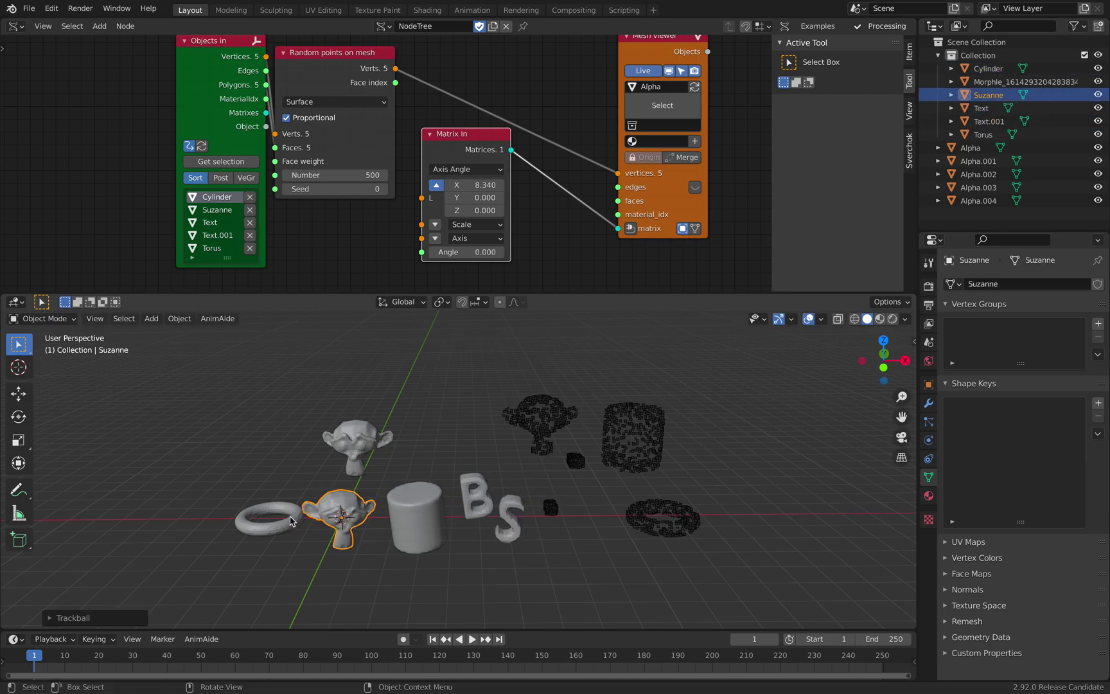
{"action": "left_click", "coordinate": [293, 514]}
{"action": "key", "text": "r"}
{"action": "key", "text": "r"}
{"action": "left_click", "coordinate": [302, 409]}
{"action": "left_click", "coordinate": [302, 409]}
{"action": "key", "text": "ctrl+s"}
- Insert a Matrix Apply (verts) node between Objects in and Random points on mesh, connect the source matrices to it, and save the file
{"action": "middle_click_drag", "start_coordinate": [287, 207], "coordinate": [367, 216]}
{"action": "left_click_drag", "start_coordinate": [291, 74], "coordinate": [119, 106]}
{"action": "key", "text": "shift+a"}
{"action": "type", "text": "applu ma"}
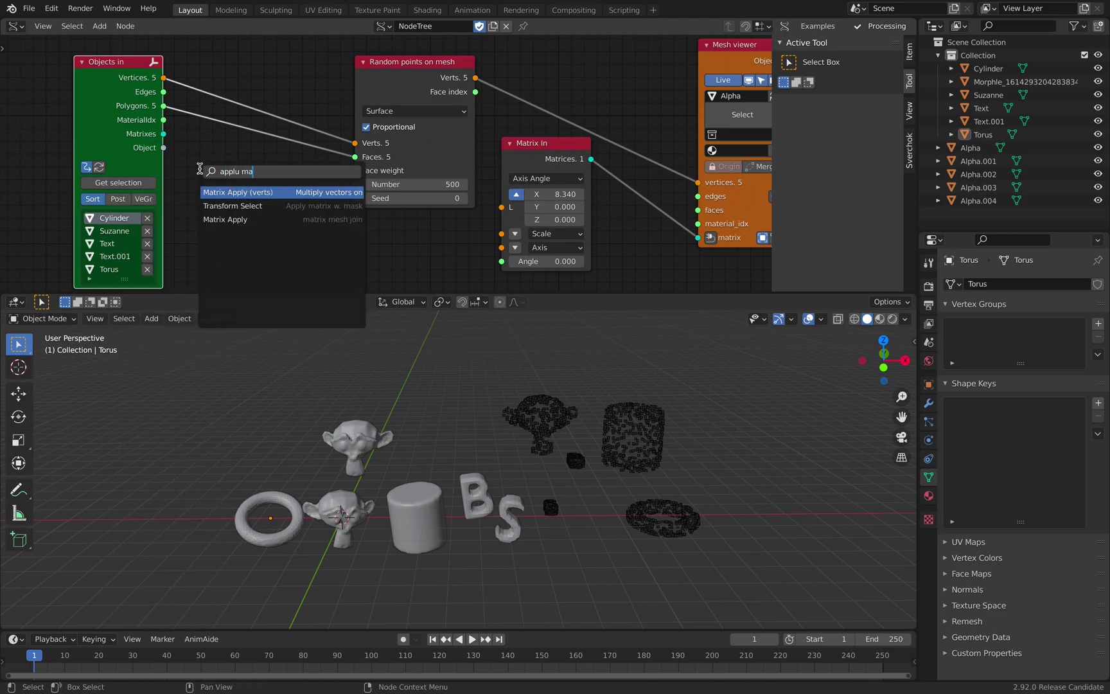
{"action": "key", "text": "Return"}
{"action": "left_click", "coordinate": [225, 59]}
{"action": "left_click_drag", "start_coordinate": [166, 133], "coordinate": [218, 112]}
{"action": "key", "text": "ctrl+s"}
- Set the Matrix In node's X location to 0 so the points align with their source objects
{"action": "middle_click_drag", "start_coordinate": [593, 455], "coordinate": [722, 447], "text": "shift"}
{"action": "type", "text": "0"}
{"action": "key", "text": "Return"}
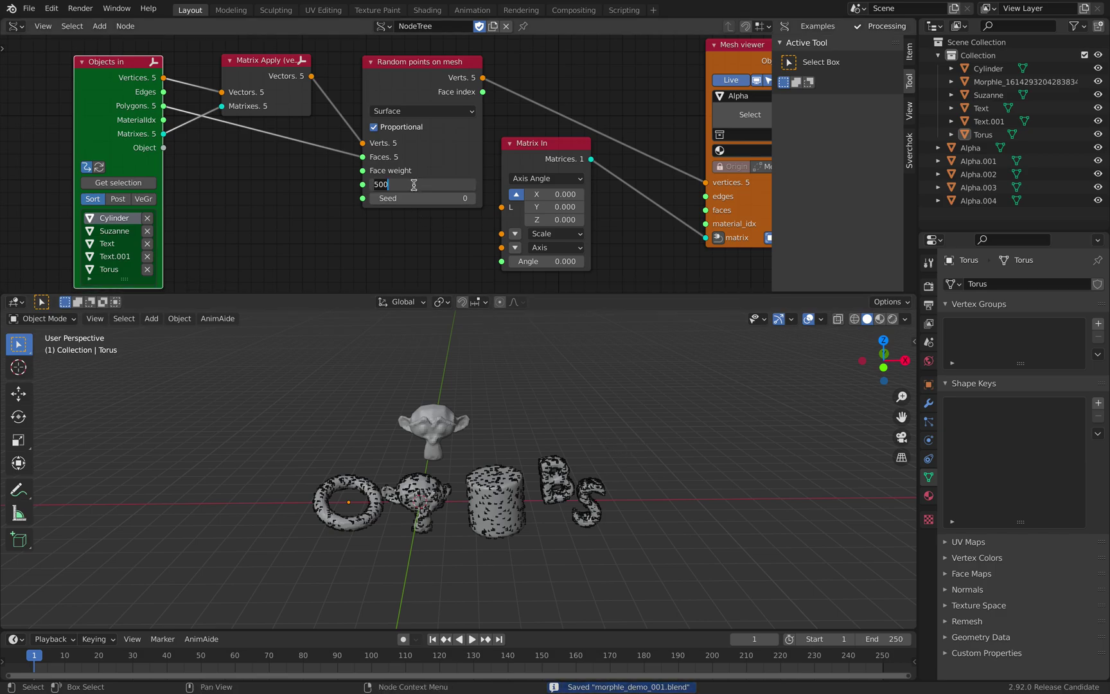
- Set the Random points on mesh node's Number to 1000 and Seed to 140
{"action": "key", "text": "Return"}
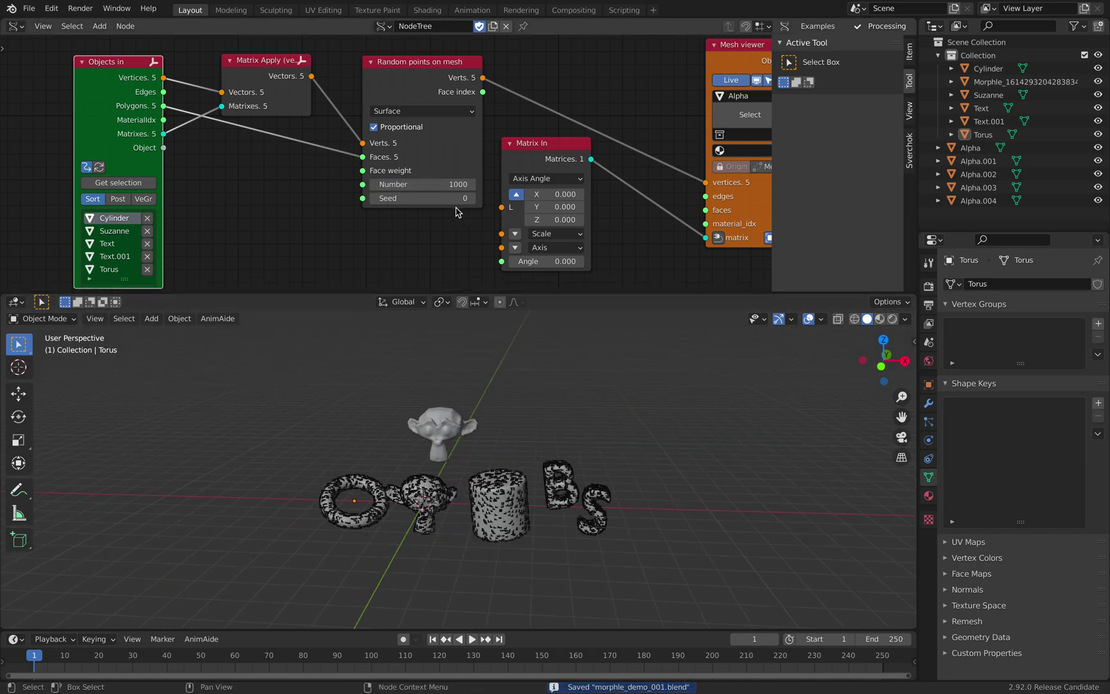
{"action": "left_click_drag", "start_coordinate": [437, 198], "coordinate": [607, 198]}
{"action": "left_click_drag", "start_coordinate": [432, 89], "coordinate": [426, 91]}
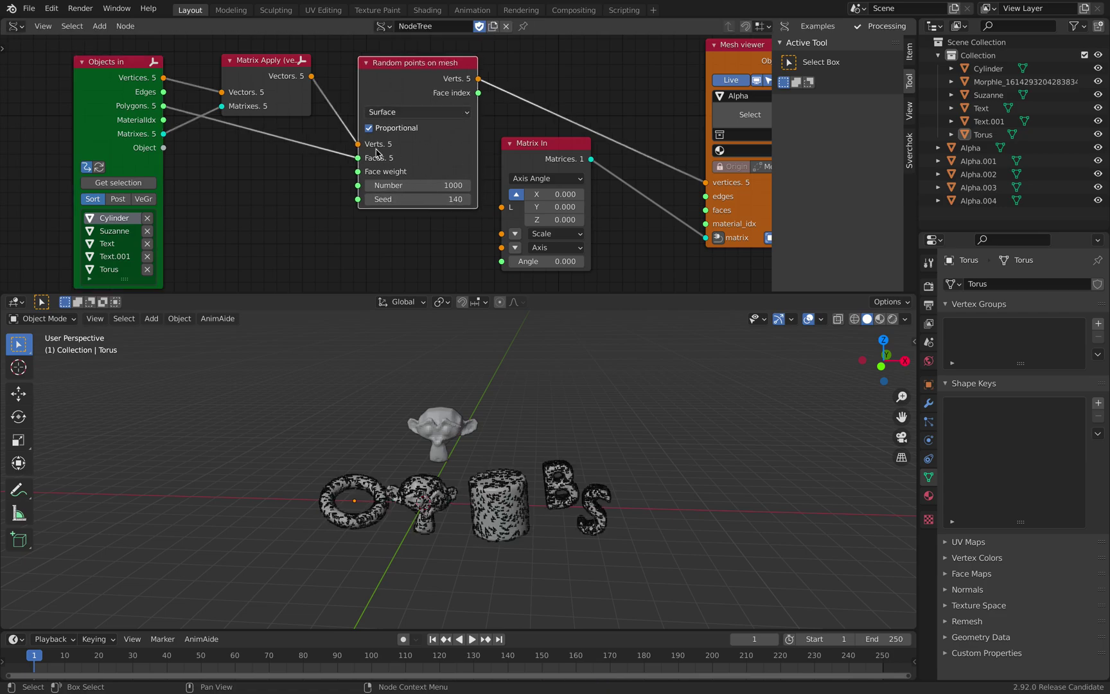
- Scatter 2000 random points in Volume mode, hide the source Collection in the viewport, and save the file
{"action": "middle_click_drag", "start_coordinate": [472, 130], "coordinate": [460, 127]}
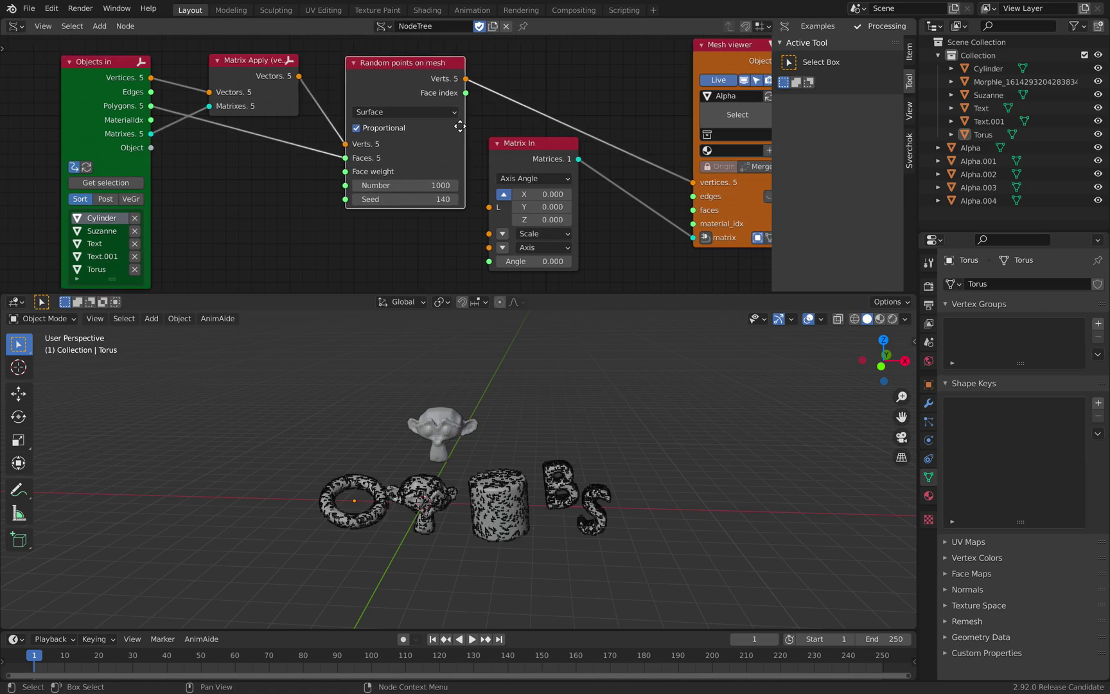
{"action": "left_click", "coordinate": [389, 113]}
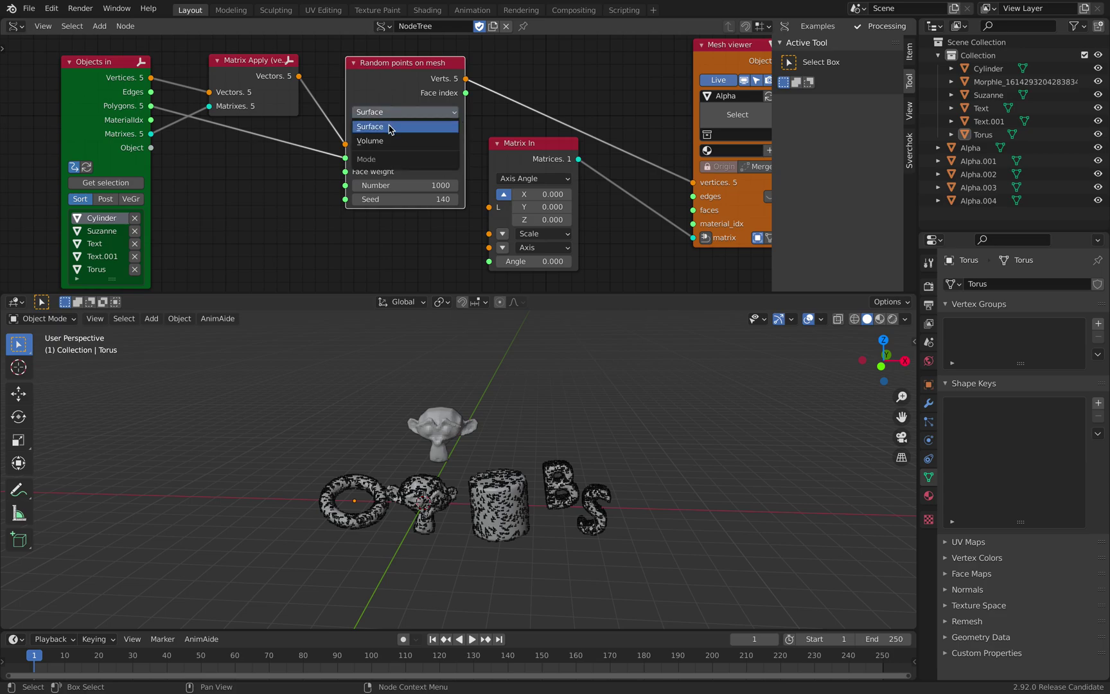
{"action": "left_click", "coordinate": [394, 144]}
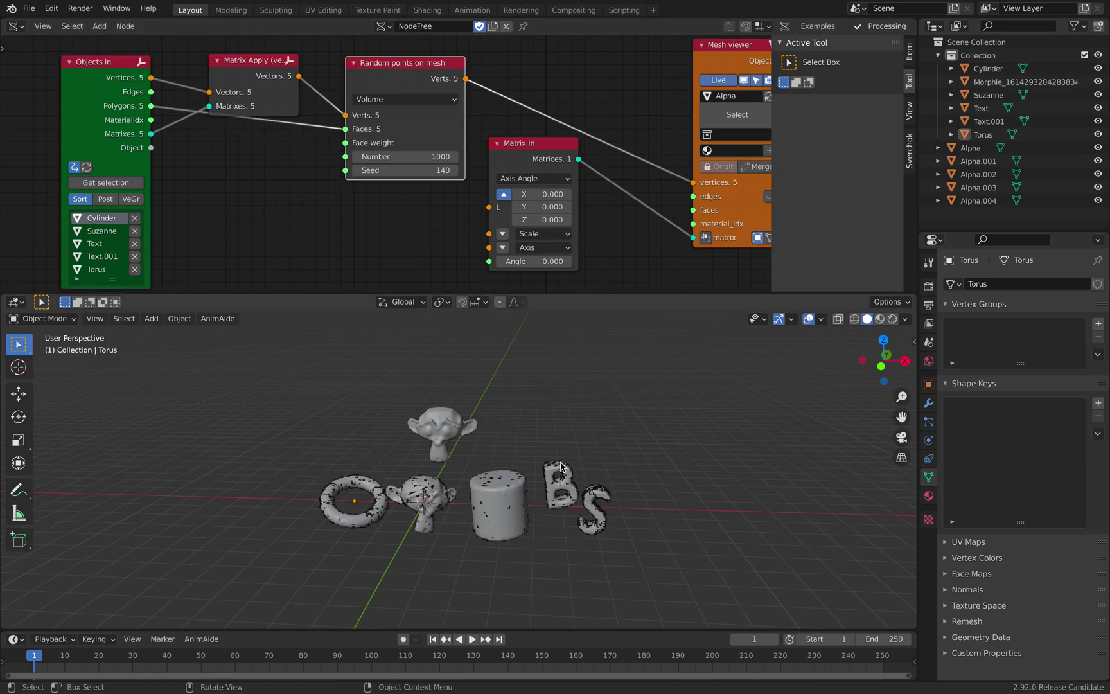
{"action": "left_click", "coordinate": [1098, 56]}
{"action": "scroll", "coordinate": [627, 466], "scroll_direction": "up", "scroll_amount": 3}
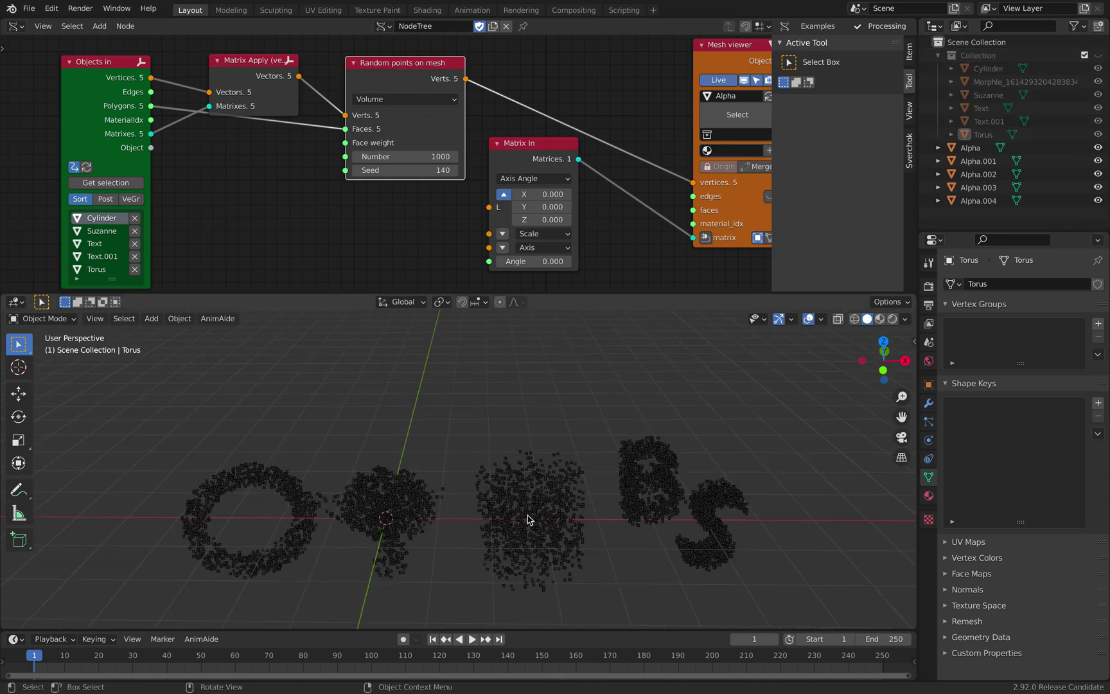
{"action": "key", "text": "ctrl+s"}
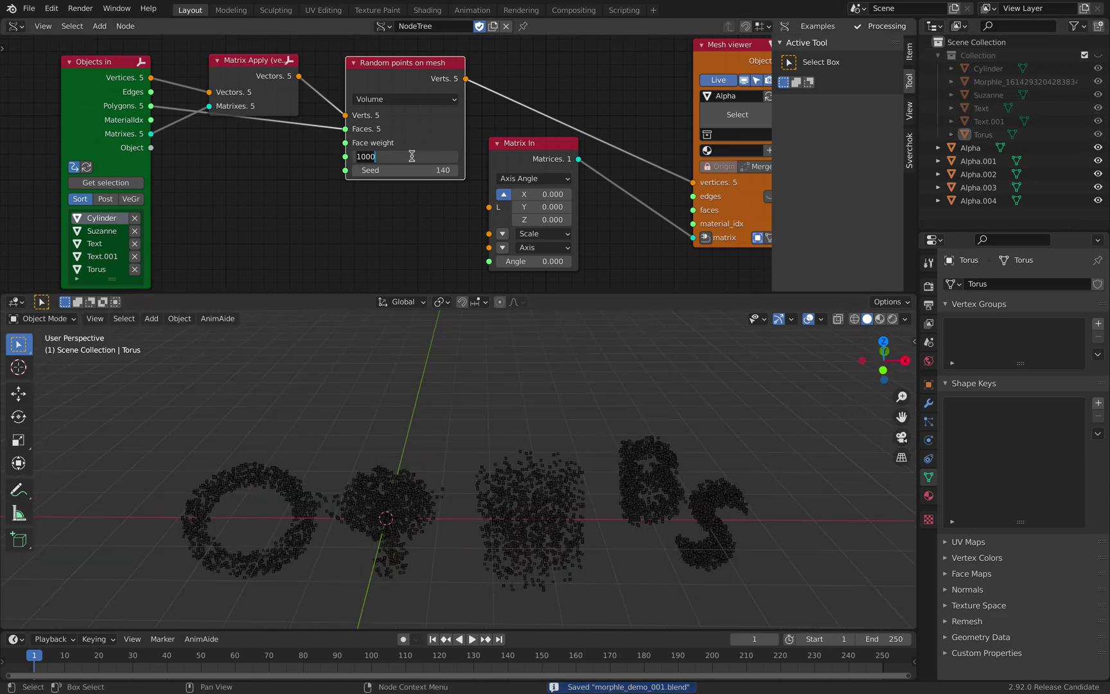
{"action": "key", "text": "Return"}
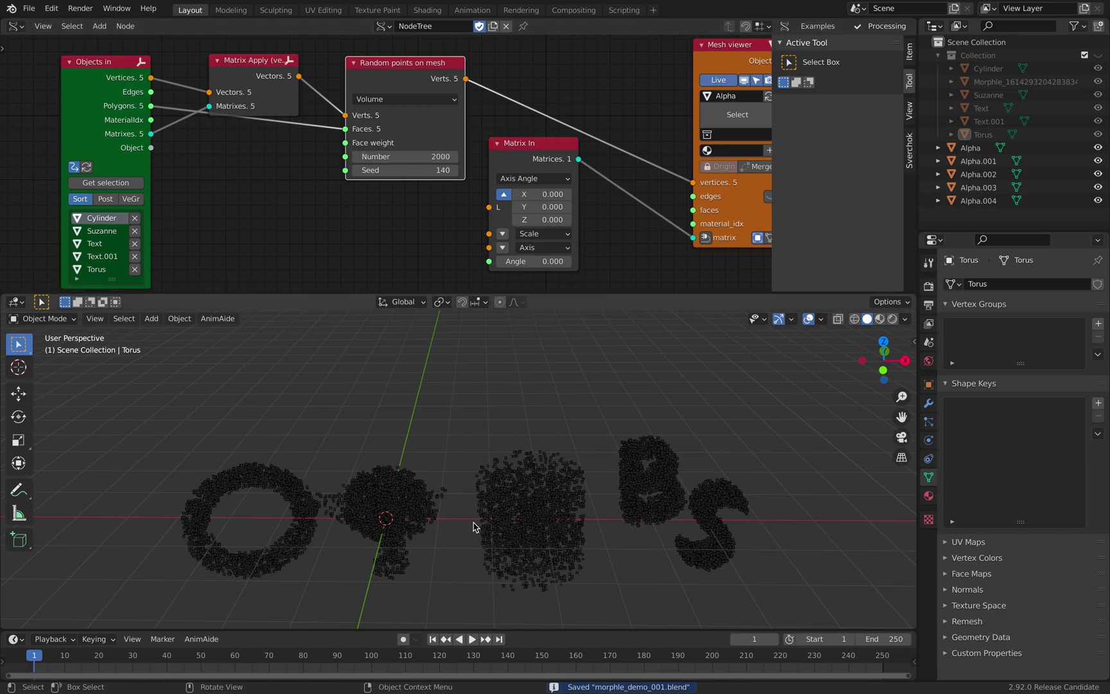
- Select all five Alpha point meshes and combine them into one shape-key object with Morphle
{"action": "scroll", "coordinate": [473, 524], "scroll_direction": "down", "scroll_amount": 3}
{"action": "key", "text": "a"}
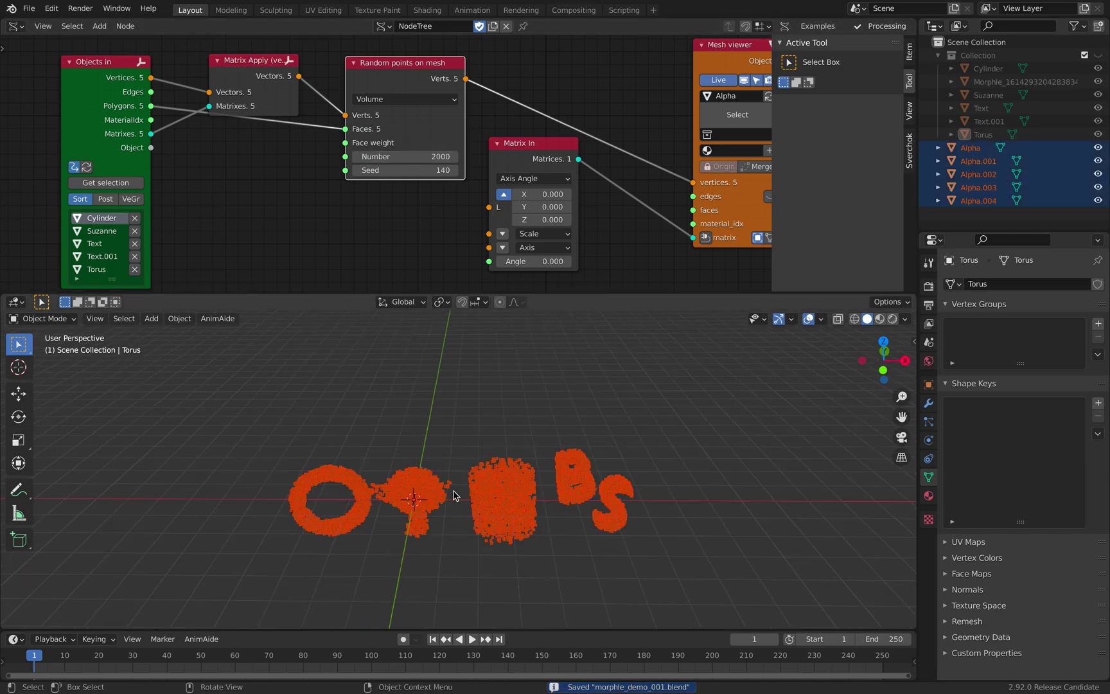
{"action": "middle_click_drag", "start_coordinate": [615, 144], "coordinate": [519, 118]}
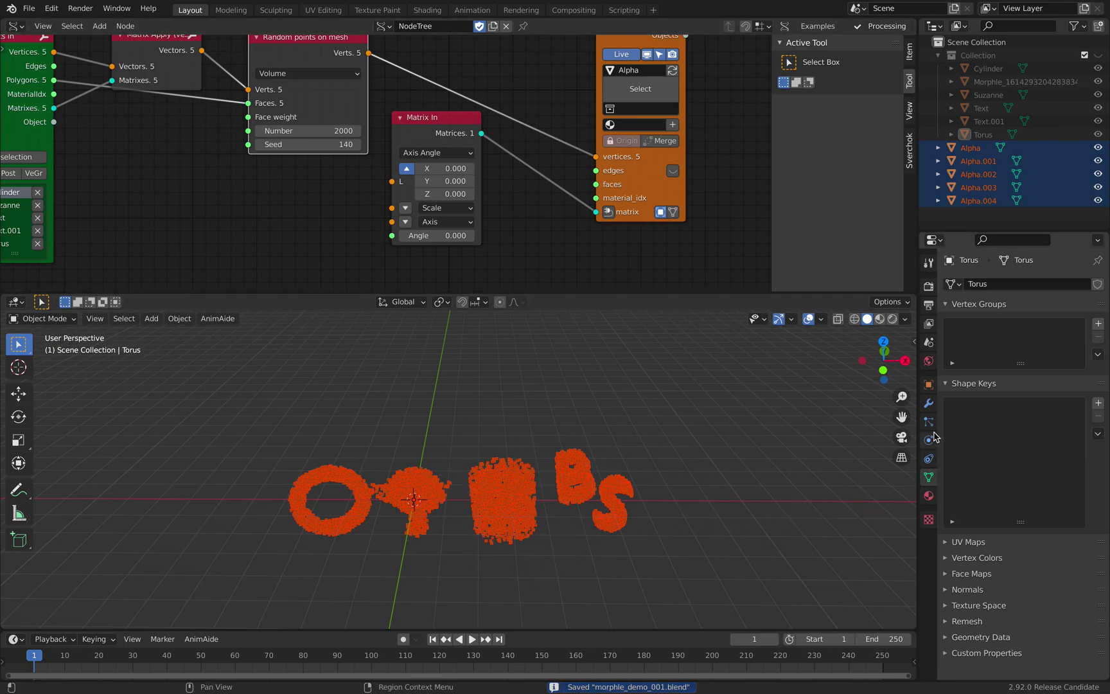
{"action": "left_click", "coordinate": [929, 385]}
{"action": "left_click", "coordinate": [1028, 587]}
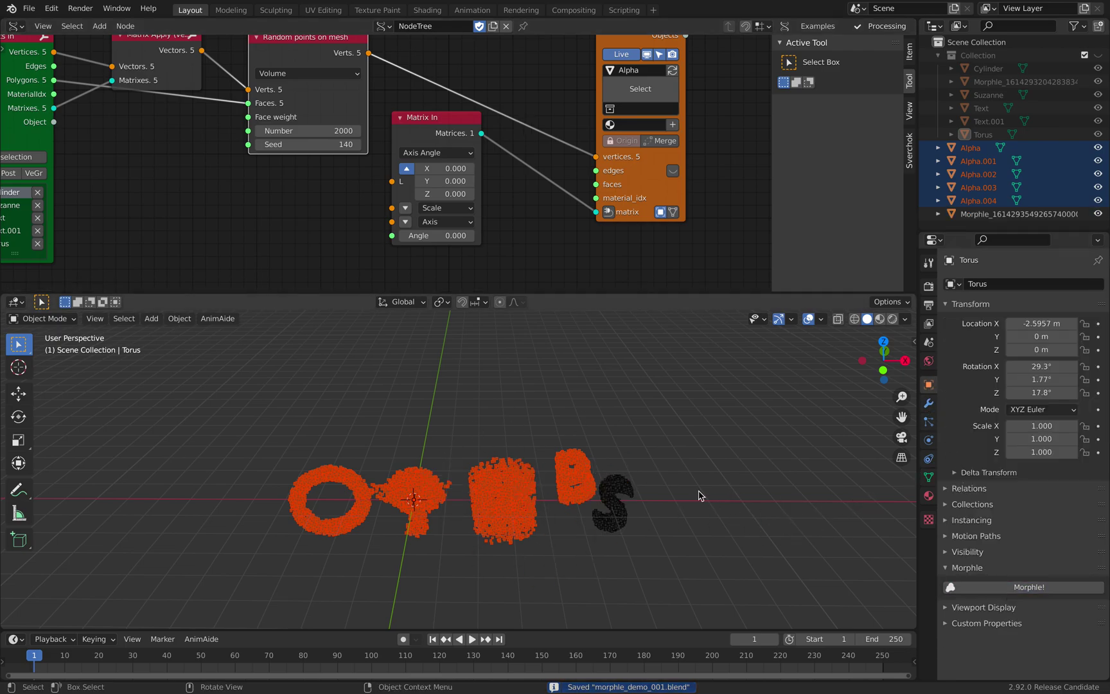
- Select the new Morphle object and move it above the row of point clouds
{"action": "left_click", "coordinate": [978, 213]}
{"action": "key", "text": "g"}
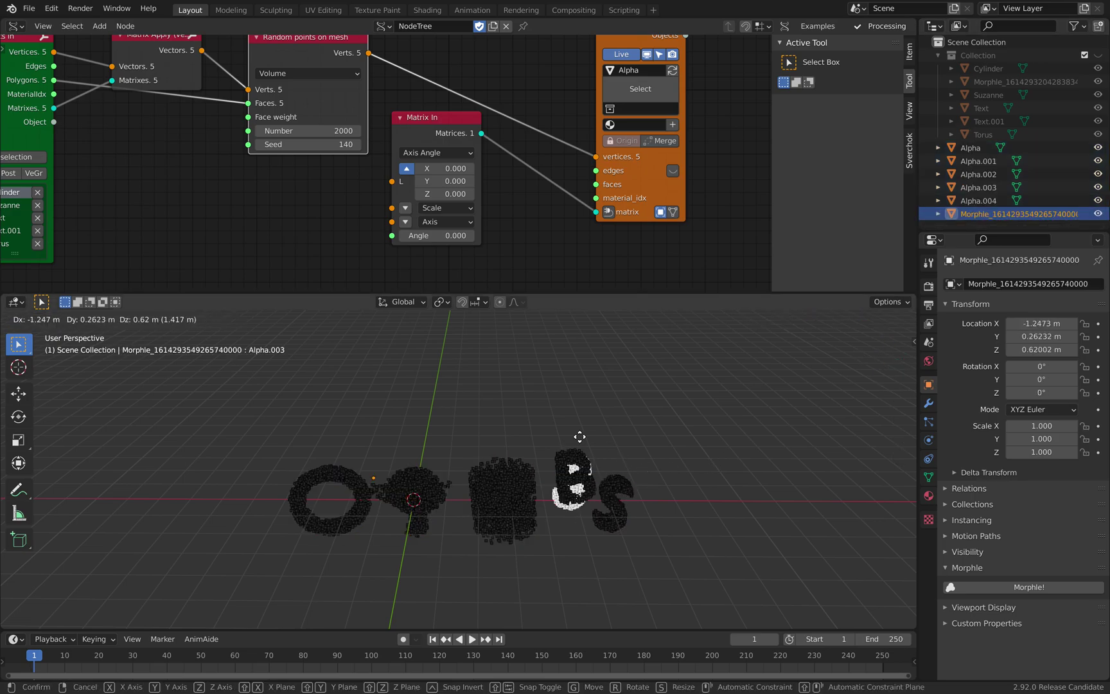
{"action": "left_click", "coordinate": [455, 383]}
- Turn off Relative for the Morphle object's shape keys, scrub Evaluation Time to 79.4, and save the file
{"action": "left_click", "coordinate": [929, 476]}
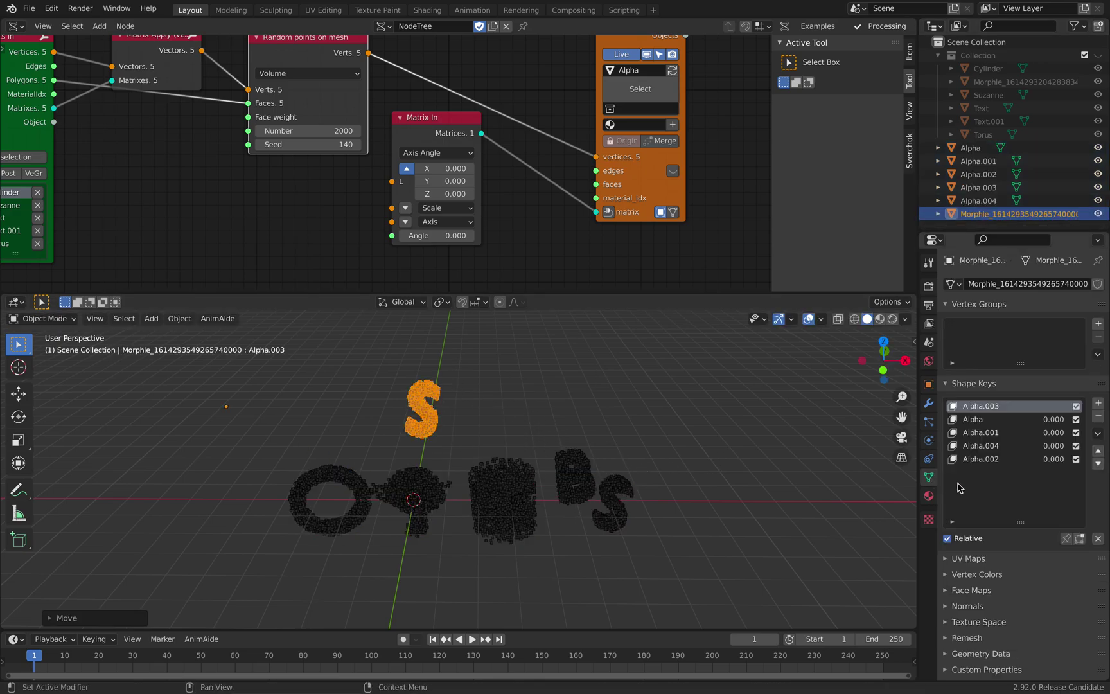
{"action": "left_click", "coordinate": [948, 538]}
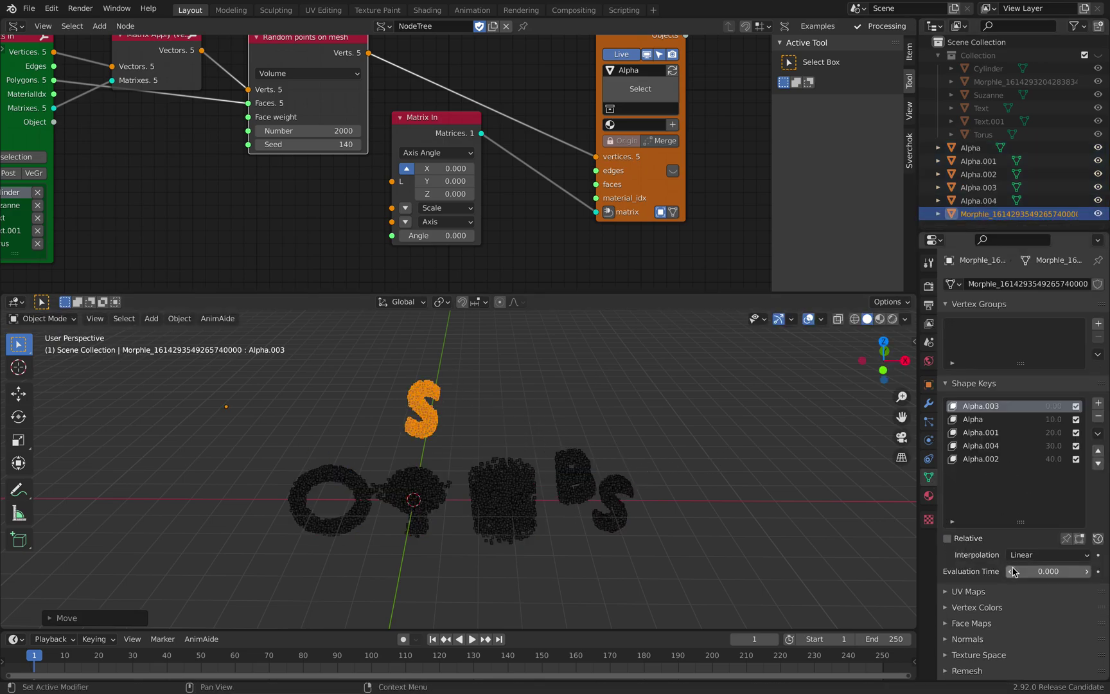
{"action": "left_click_drag", "start_coordinate": [1012, 572], "coordinate": [1086, 572]}
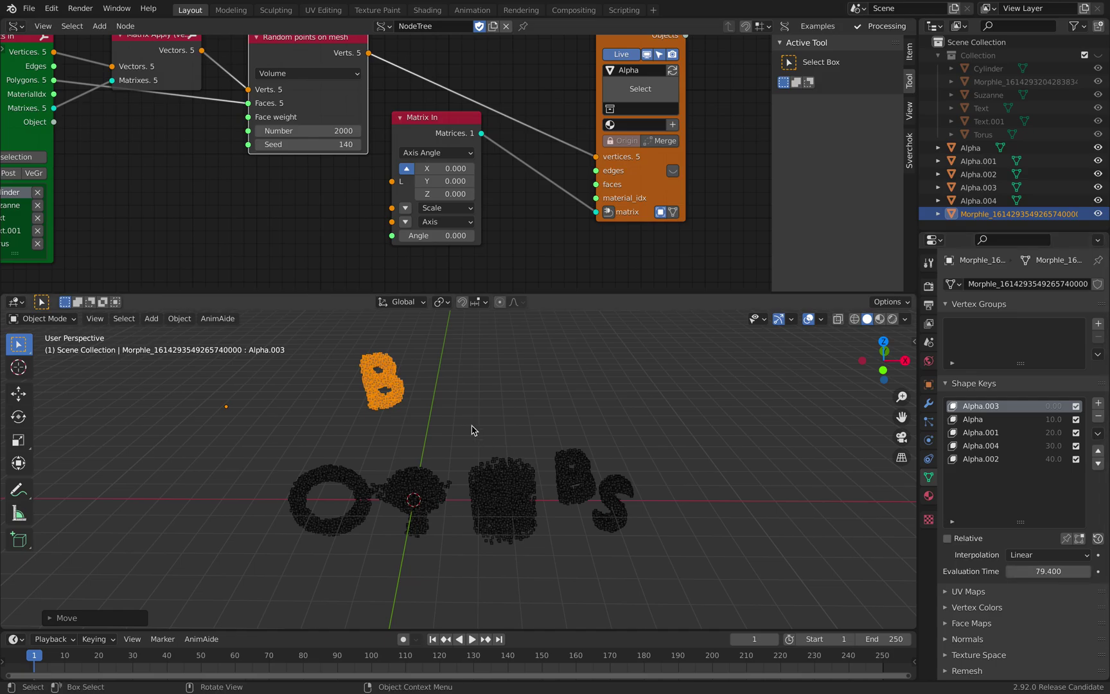
{"action": "middle_click_drag", "start_coordinate": [472, 429], "coordinate": [530, 432], "text": "shift"}
{"action": "key", "text": "ctrl+s"}
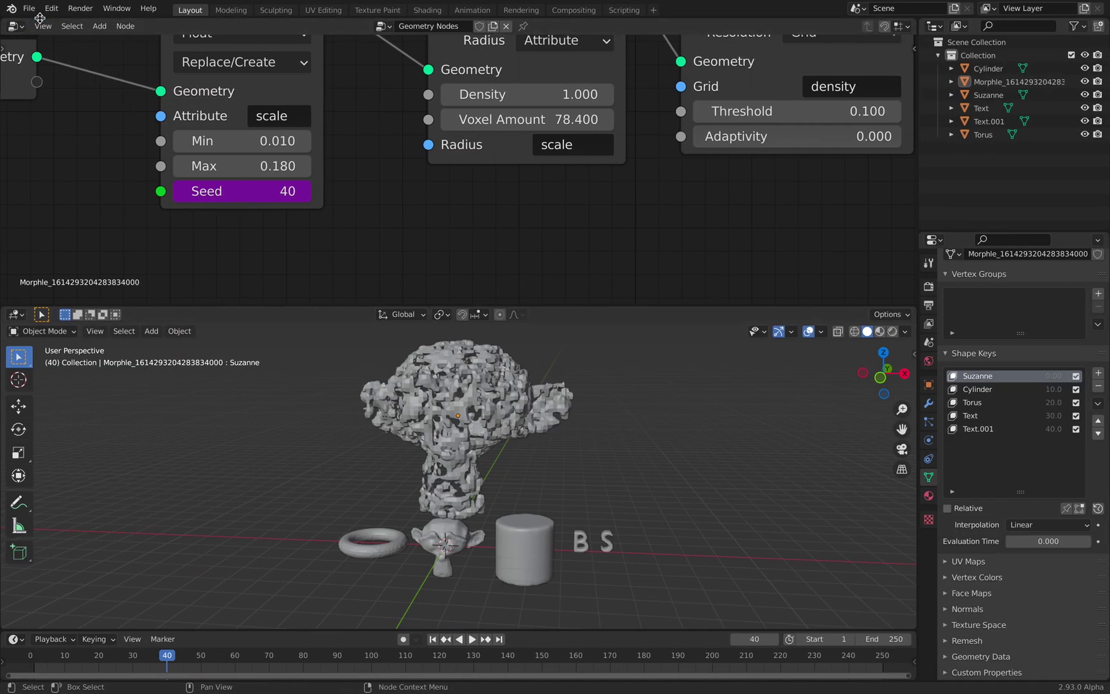
- Switch to Blender 2.93 and copy the whole Points to Volume geometry node setup
{"action": "scroll", "coordinate": [430, 203], "scroll_direction": "down", "scroll_amount": 5}
{"action": "middle_click_drag", "start_coordinate": [431, 203], "coordinate": [428, 228]}
{"action": "scroll", "coordinate": [434, 222], "scroll_direction": "down", "scroll_amount": 3}
{"action": "key", "text": "a"}
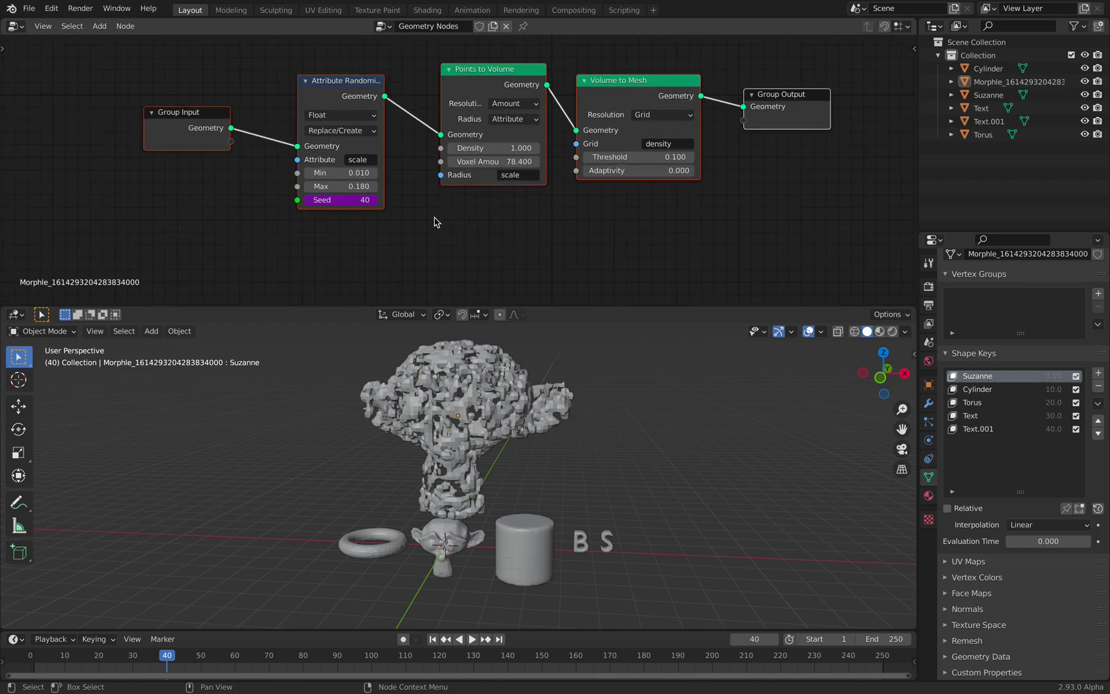
- Open morphle_demo_001.blend from the Desktop, ordering the files by date modified to find it
{"action": "left_click", "coordinate": [29, 8]}
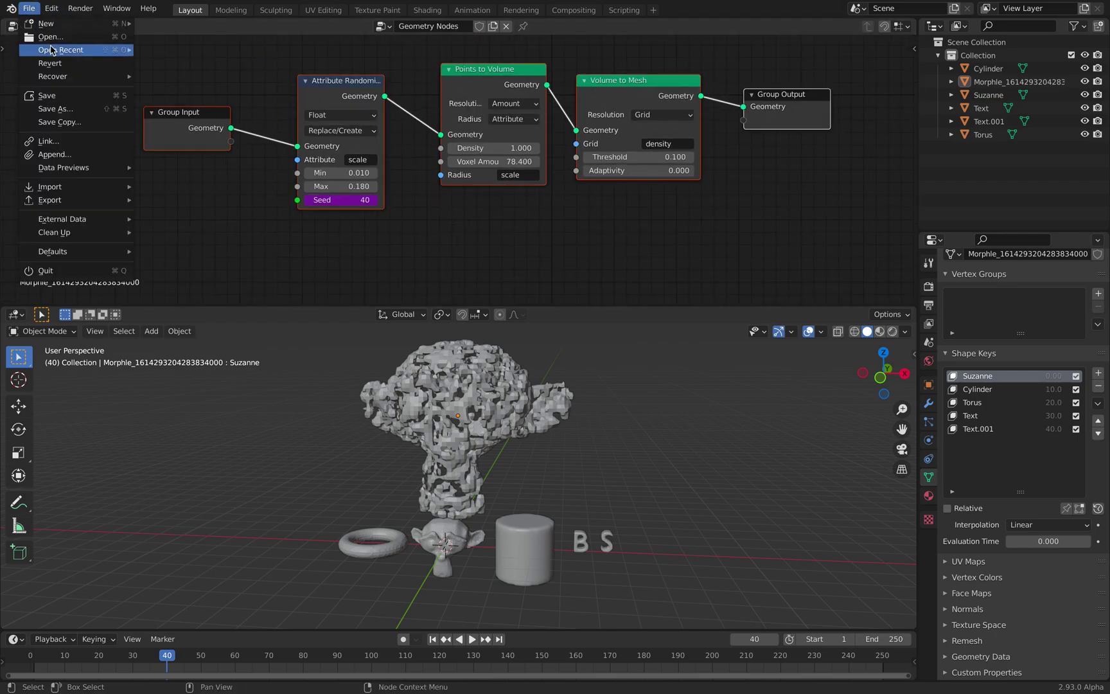
{"action": "mouse_move", "coordinate": [84, 50]}
{"action": "left_click", "coordinate": [157, 50]}
{"action": "left_click", "coordinate": [522, 376]}
{"action": "key", "text": "ctrl+o"}
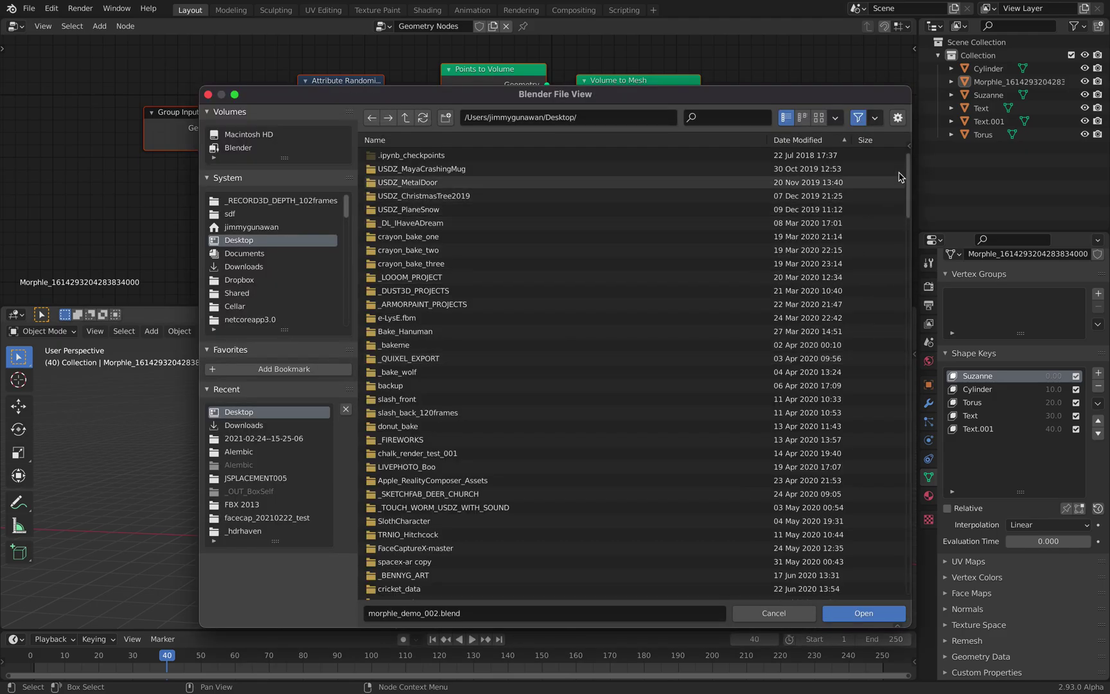
{"action": "left_click", "coordinate": [831, 141]}
{"action": "scroll", "coordinate": [908, 176], "scroll_direction": "down", "scroll_amount": 10}
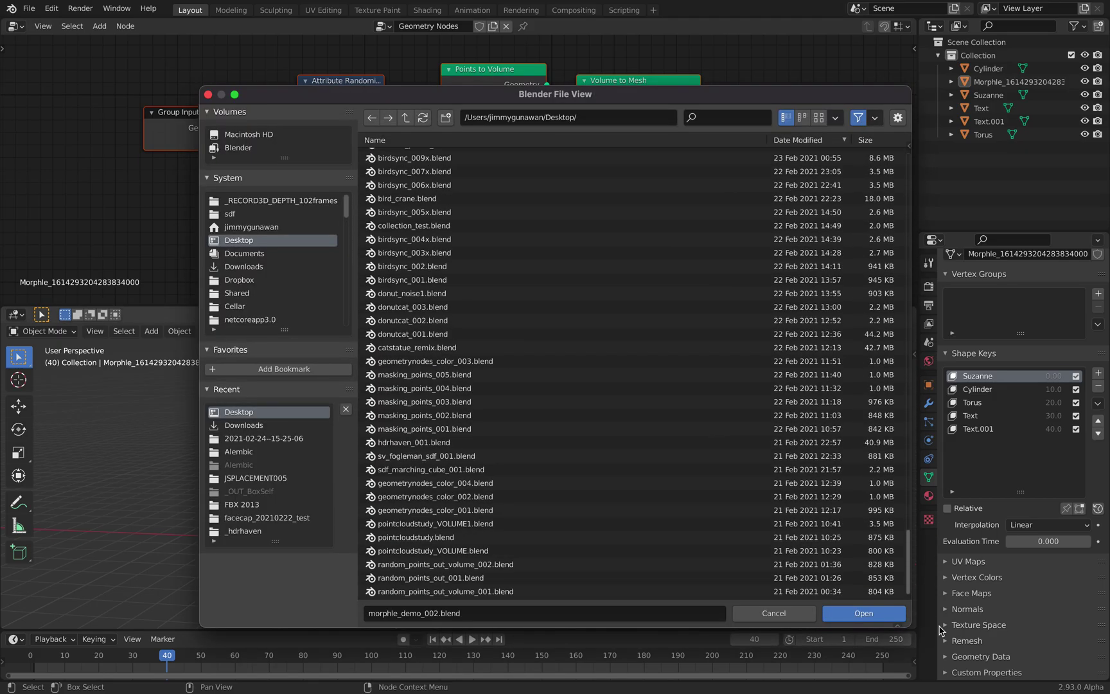
{"action": "left_click", "coordinate": [807, 140]}
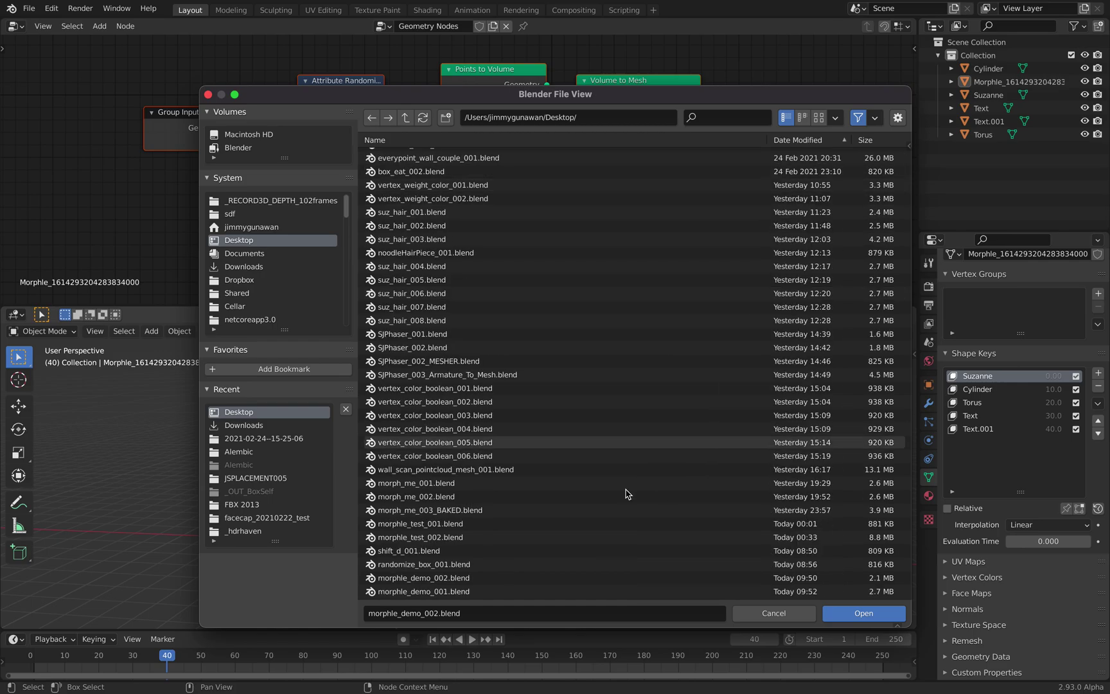
{"action": "double_click", "coordinate": [503, 589]}
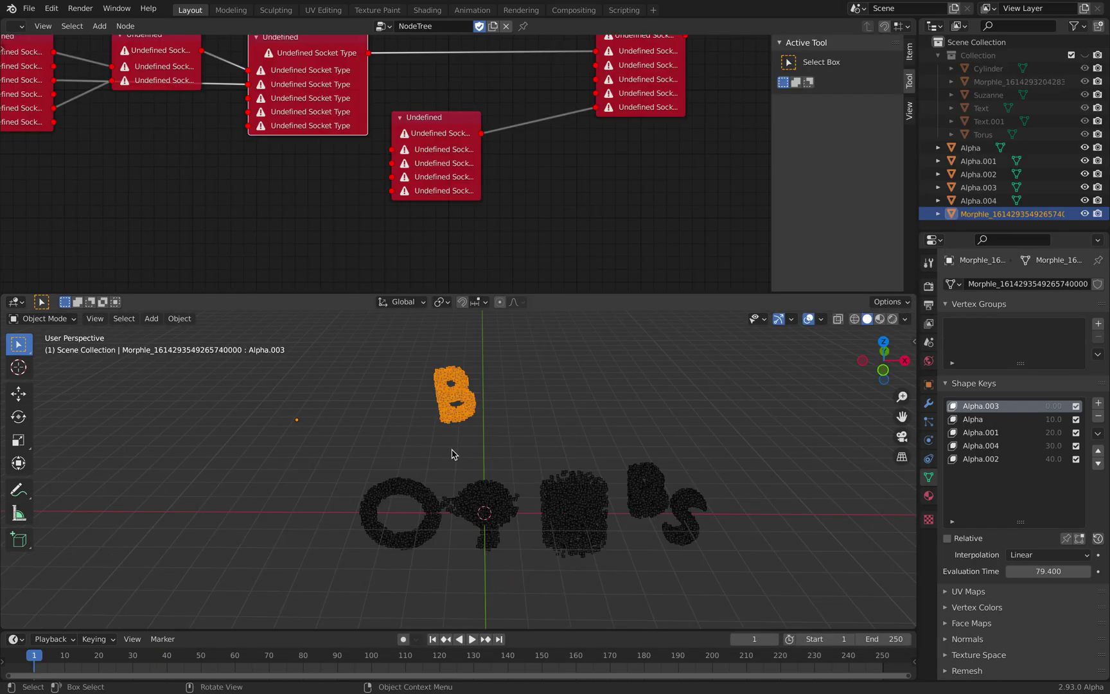
- Change the node area to the Geometry Node Editor and create a new geometry node tree for the Morphle object
{"action": "key", "text": "Home"}
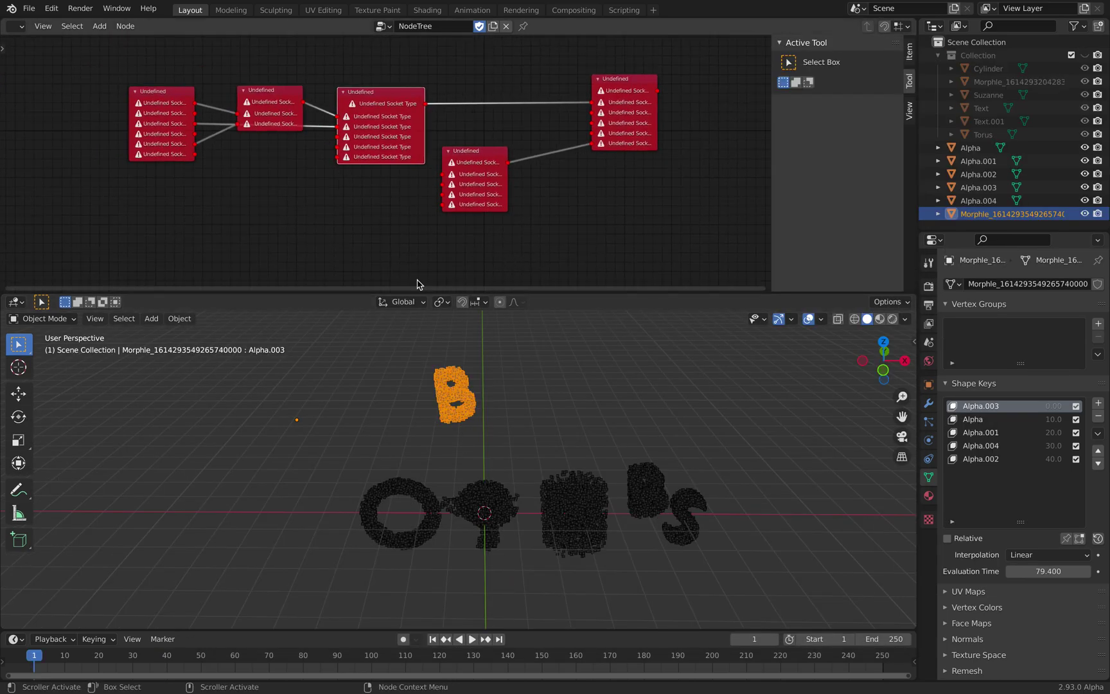
{"action": "left_click", "coordinate": [15, 26]}
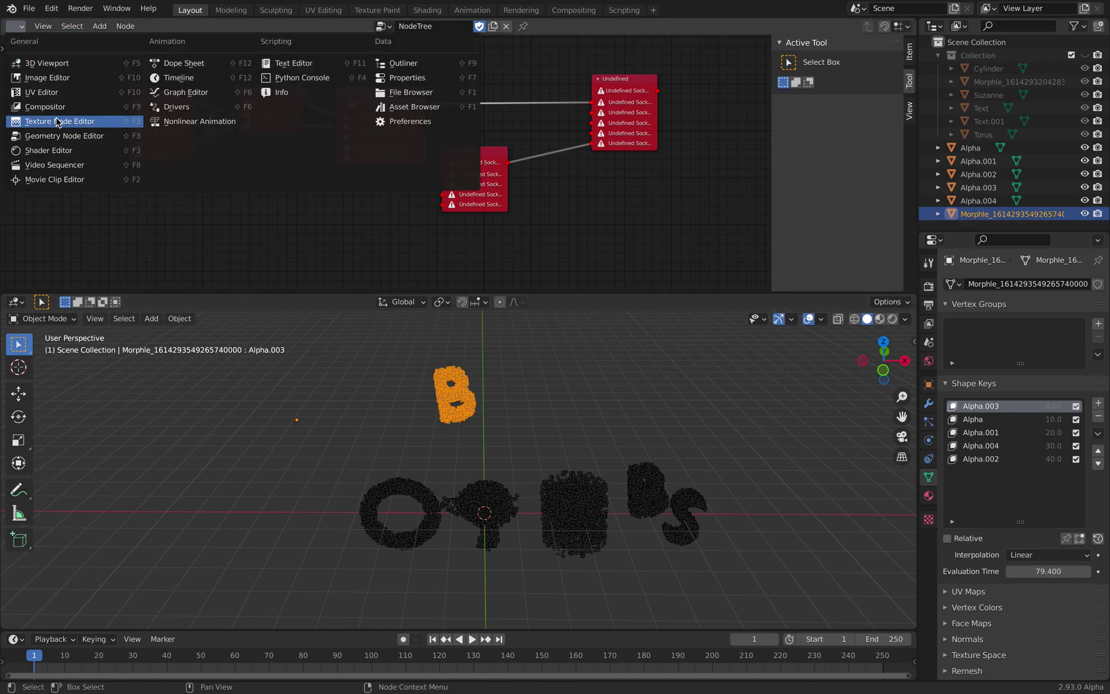
{"action": "left_click", "coordinate": [62, 138]}
{"action": "left_click", "coordinate": [435, 25]}
- Paste the copied geometry nodes into the new tree and place them above the default Group Input and Group Output
{"action": "key", "text": "ctrl+v"}
{"action": "key", "text": "g"}
{"action": "left_click", "coordinate": [441, 62]}
- Spread out the default group nodes, wiring Group Input to Attribute Randomize and Volume to Mesh to Group Output
{"action": "left_click", "coordinate": [268, 176]}
{"action": "left_click_drag", "start_coordinate": [503, 168], "coordinate": [540, 168]}
{"action": "left_click_drag", "start_coordinate": [257, 172], "coordinate": [210, 121]}
{"action": "left_click_drag", "start_coordinate": [536, 166], "coordinate": [610, 177]}
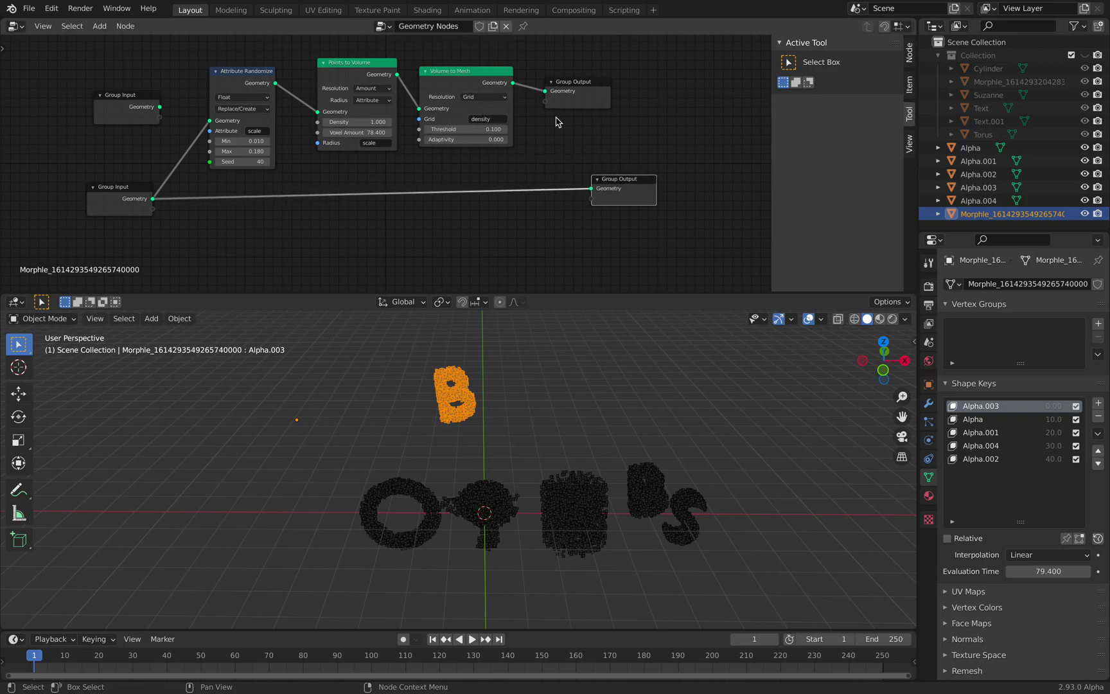
{"action": "left_click_drag", "start_coordinate": [513, 83], "coordinate": [591, 188]}
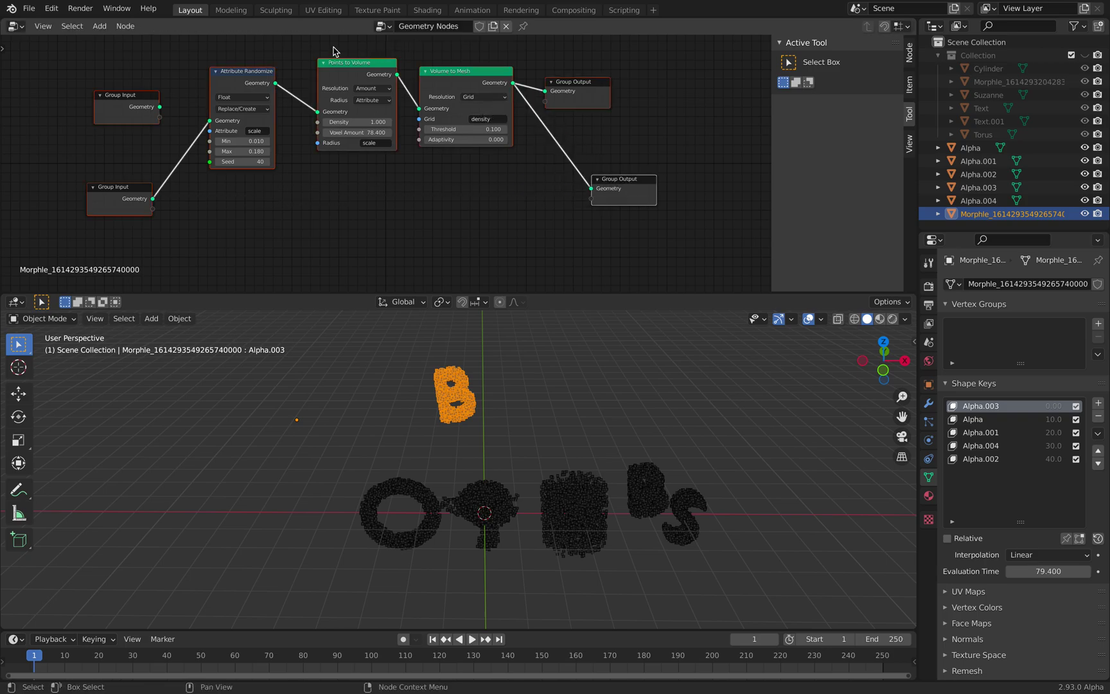
- Delete the duplicate pasted Group Output and Group Input nodes, and frame the Morphle mesh
{"action": "left_click_drag", "start_coordinate": [160, 67], "coordinate": [603, 95]}
{"action": "key", "text": "x"}
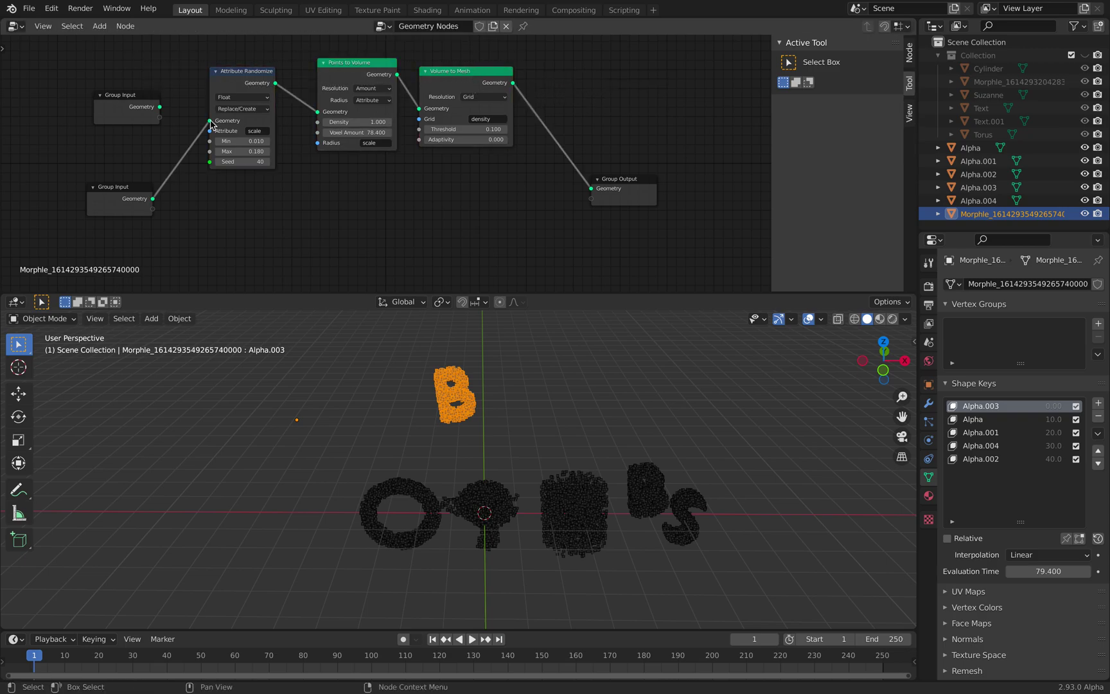
{"action": "key", "text": "x"}
{"action": "key", "text": "KP_Decimal"}
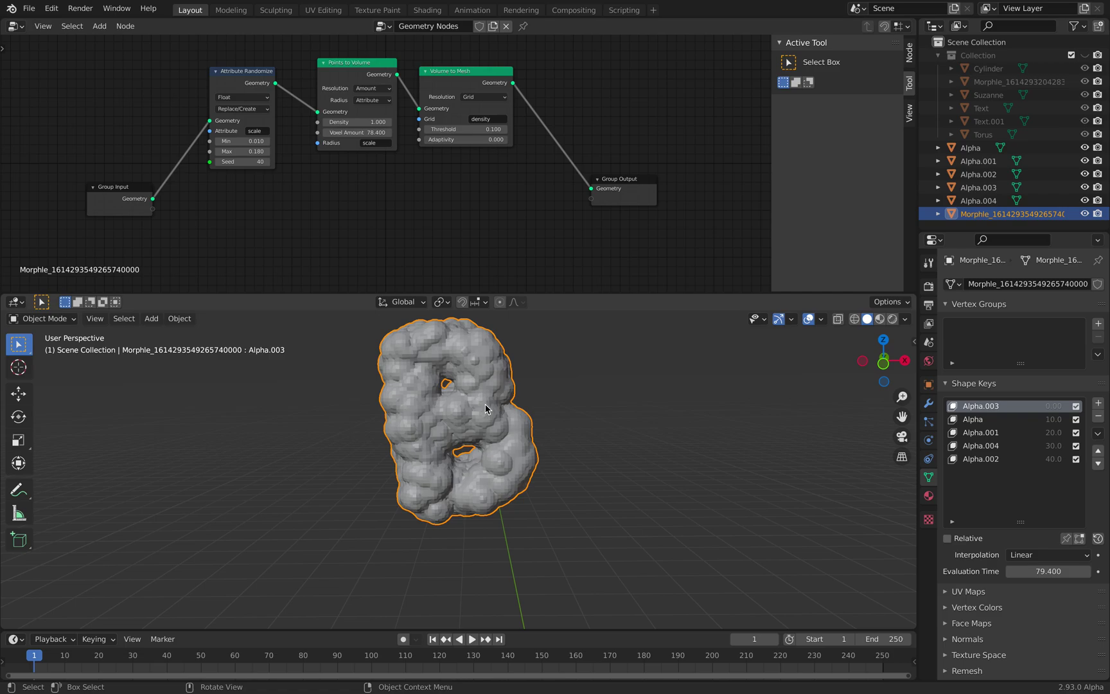
- Scrub the shape keys' Evaluation Time back and forth to morph the volume mesh, ending at 19.6
{"action": "middle_click_drag", "start_coordinate": [495, 406], "coordinate": [545, 426]}
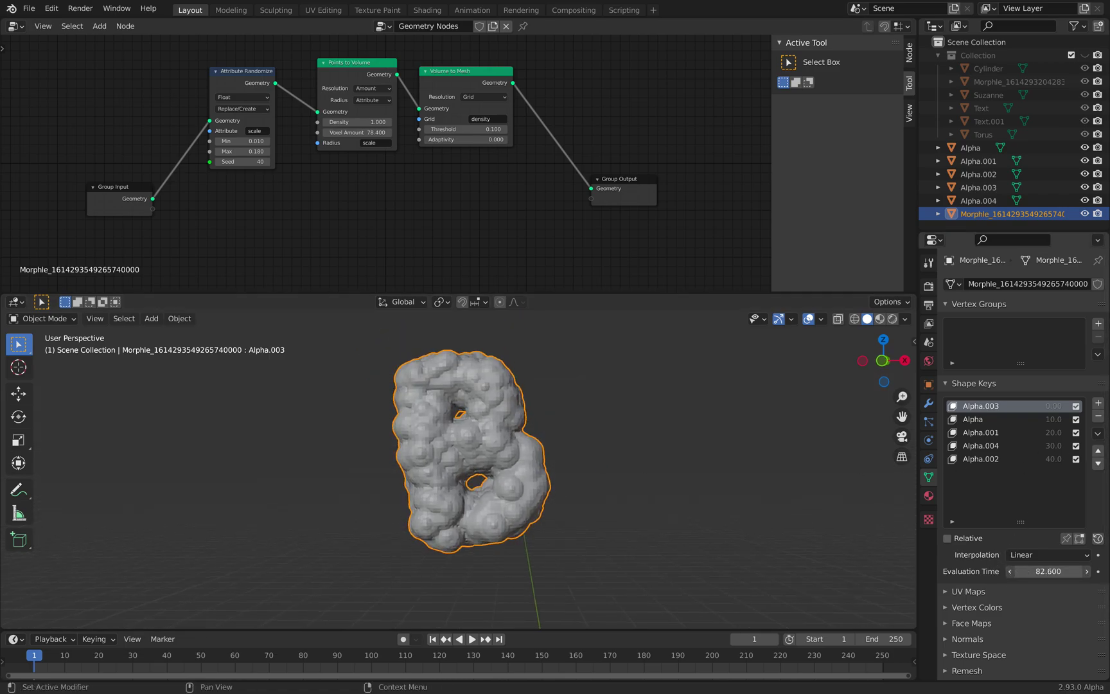
{"action": "left_click_drag", "start_coordinate": [1041, 571], "coordinate": [979, 576]}
{"action": "scroll", "coordinate": [766, 508], "scroll_direction": "down", "scroll_amount": 3}
{"action": "middle_click_drag", "start_coordinate": [765, 508], "coordinate": [796, 466], "text": "shift"}
{"action": "mouse_move", "coordinate": [1047, 571]}
{"action": "left_mouse_down"}
{"action": "mouse_move", "coordinate": [1018, 571]}
{"action": "mouse_move", "coordinate": [1086, 570]}
{"action": "mouse_move", "coordinate": [1022, 571]}
{"action": "mouse_move", "coordinate": [1050, 571]}
{"action": "left_mouse_up"}
{"action": "middle_click_drag", "start_coordinate": [746, 524], "coordinate": [833, 518], "text": "shift"}
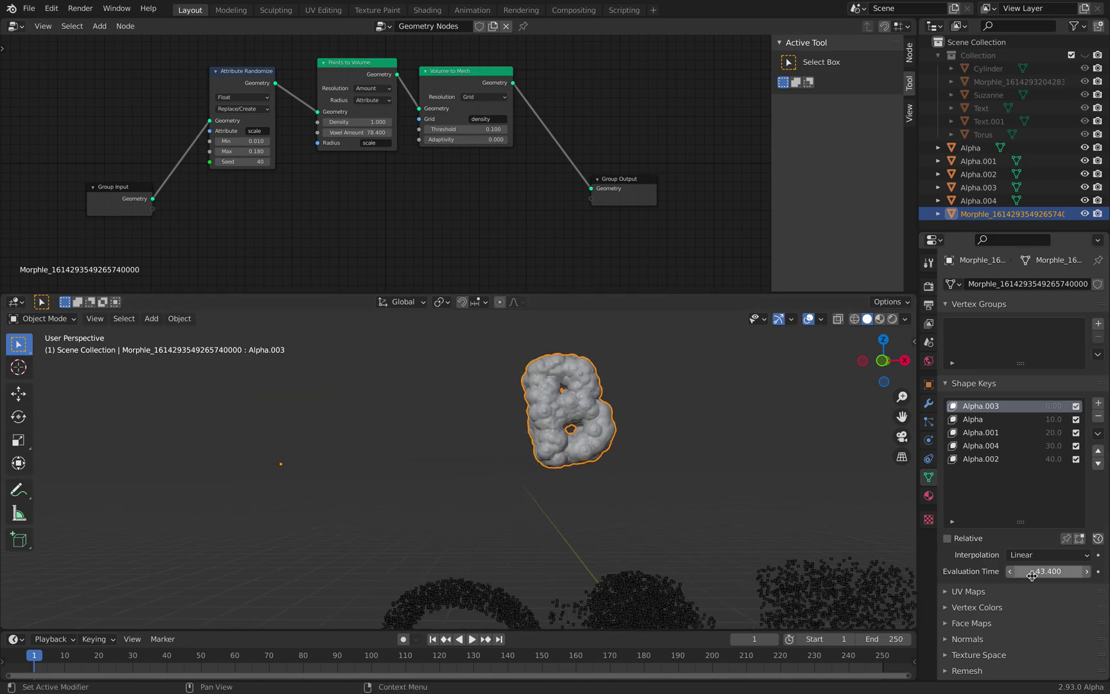
{"action": "left_click_drag", "start_coordinate": [1047, 570], "coordinate": [1015, 571]}
{"action": "middle_click_drag", "start_coordinate": [486, 476], "coordinate": [537, 489], "text": "shift"}
{"action": "left_click", "coordinate": [537, 489]}
{"action": "left_click", "coordinate": [354, 451]}
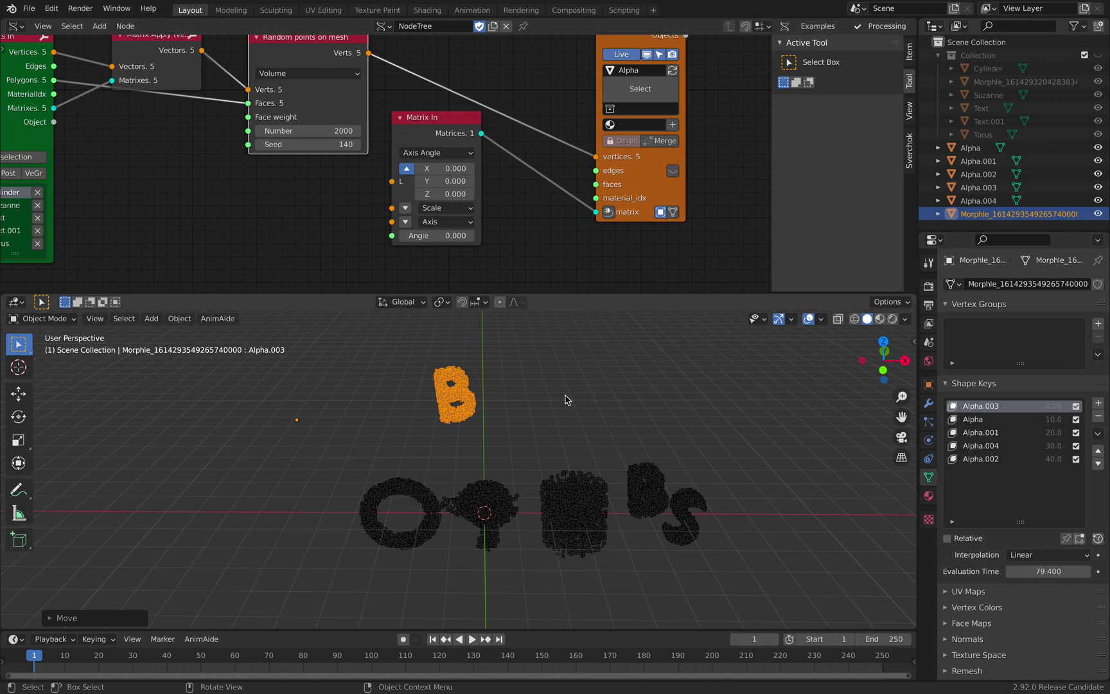
- Switch to the Blender 2.93 window and save the scene as morphle_demo_002.blend
{"action": "key", "text": "Home"}
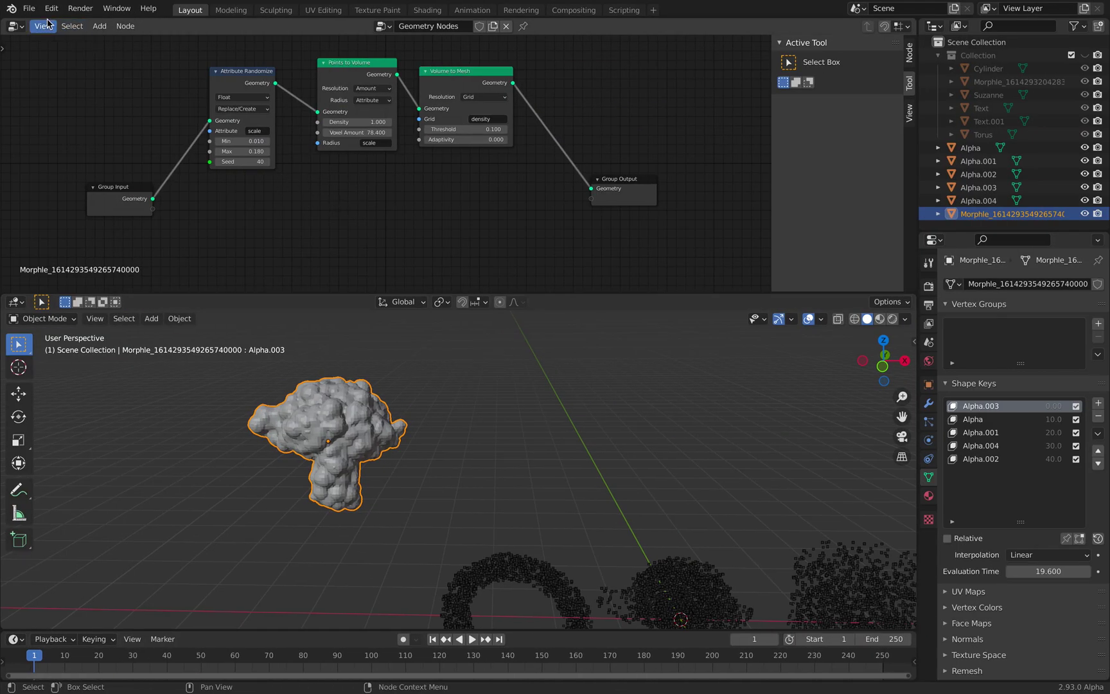
{"action": "left_click", "coordinate": [31, 9]}
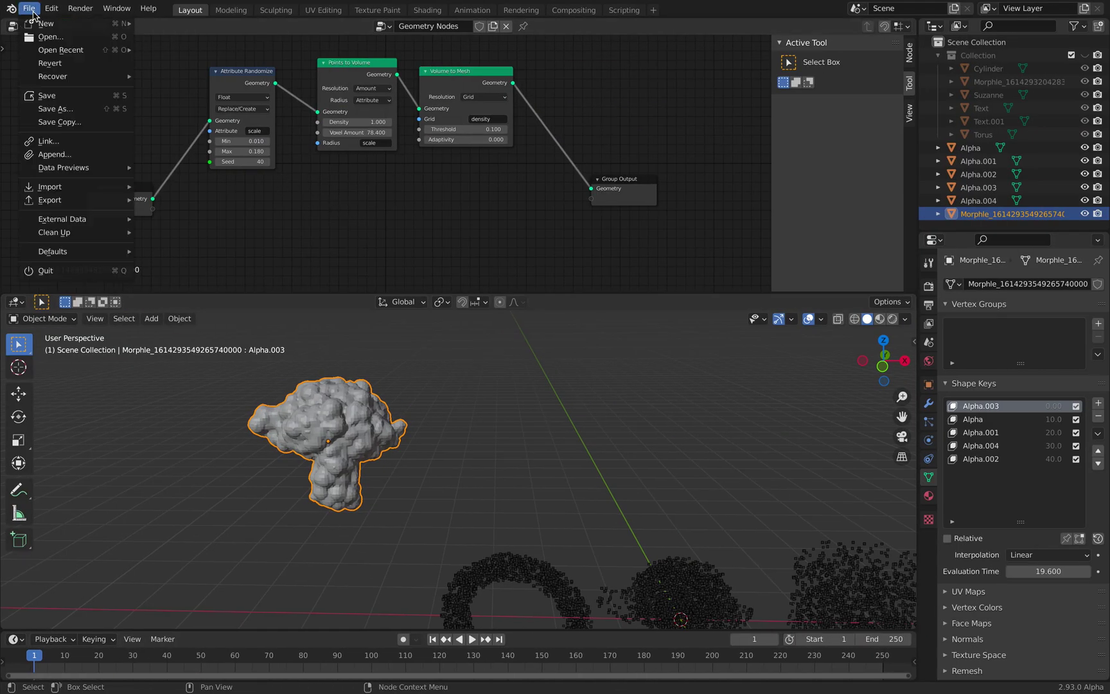
{"action": "left_click", "coordinate": [62, 109]}
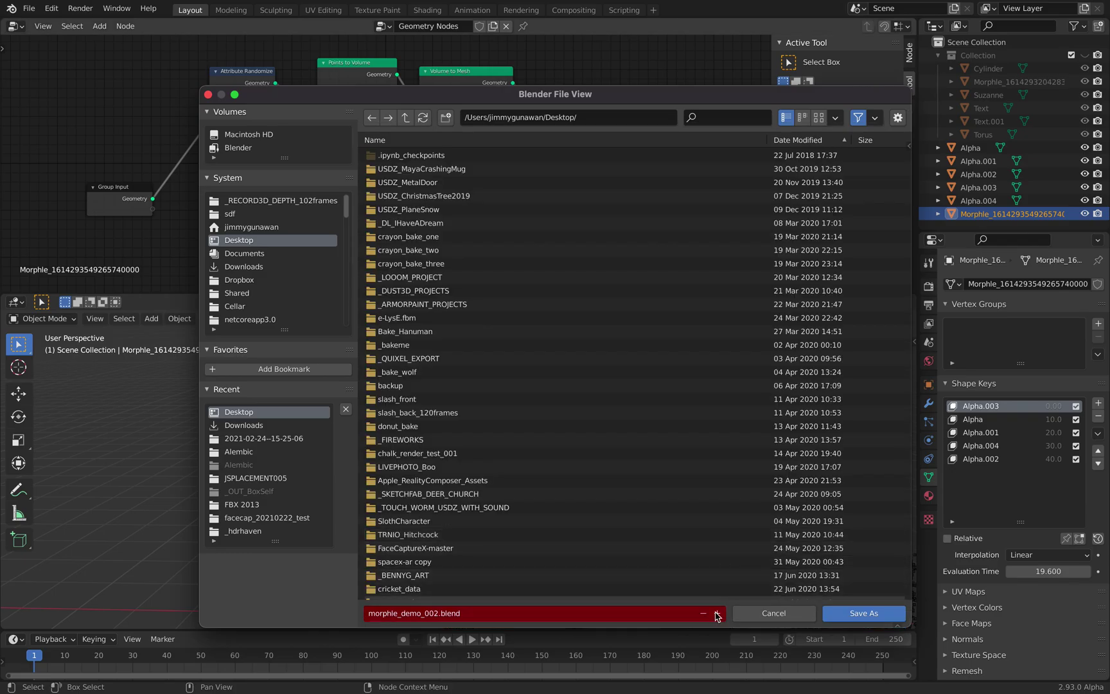
{"action": "left_click", "coordinate": [863, 613]}
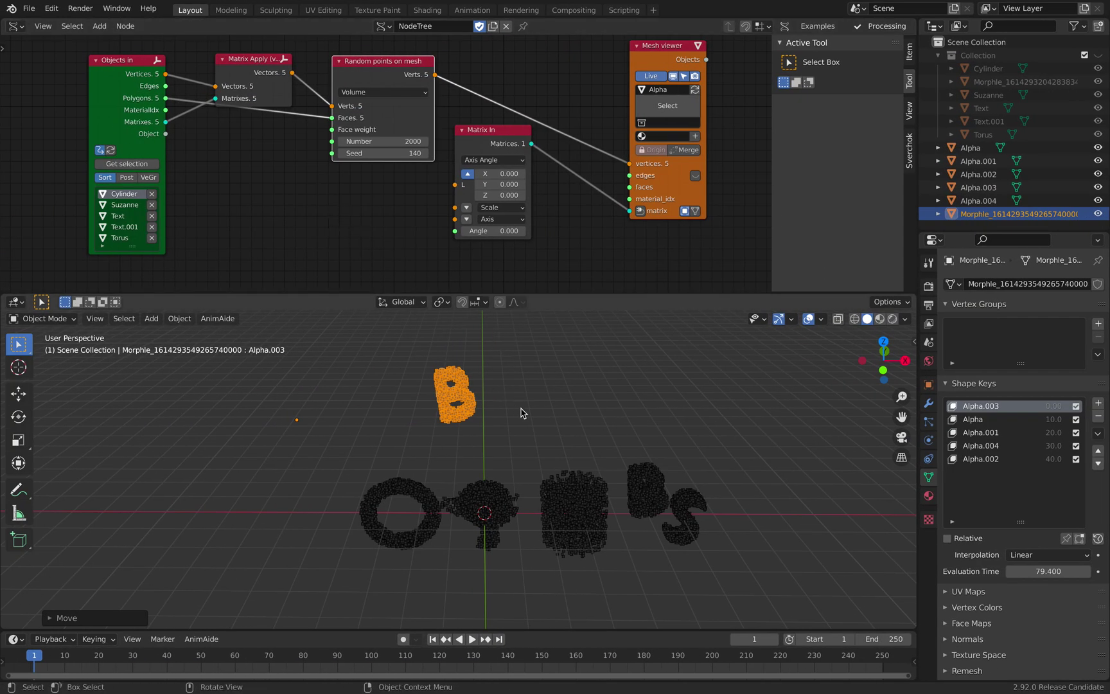
- In Blender 2.92, show the source Collection, stack the torus, cylinder and B text over Suzanne at the centre, and resize the B
{"action": "left_click", "coordinate": [1098, 56]}
{"action": "left_click", "coordinate": [417, 491]}
{"action": "key", "text": "g"}
{"action": "left_click", "coordinate": [502, 487]}
{"action": "left_click", "coordinate": [570, 494]}
{"action": "key", "text": "g"}
{"action": "left_click", "coordinate": [480, 490]}
{"action": "left_click", "coordinate": [647, 486]}
{"action": "key", "text": "g"}
{"action": "left_click", "coordinate": [499, 498]}
{"action": "key", "text": "s"}
{"action": "left_click", "coordinate": [646, 543]}
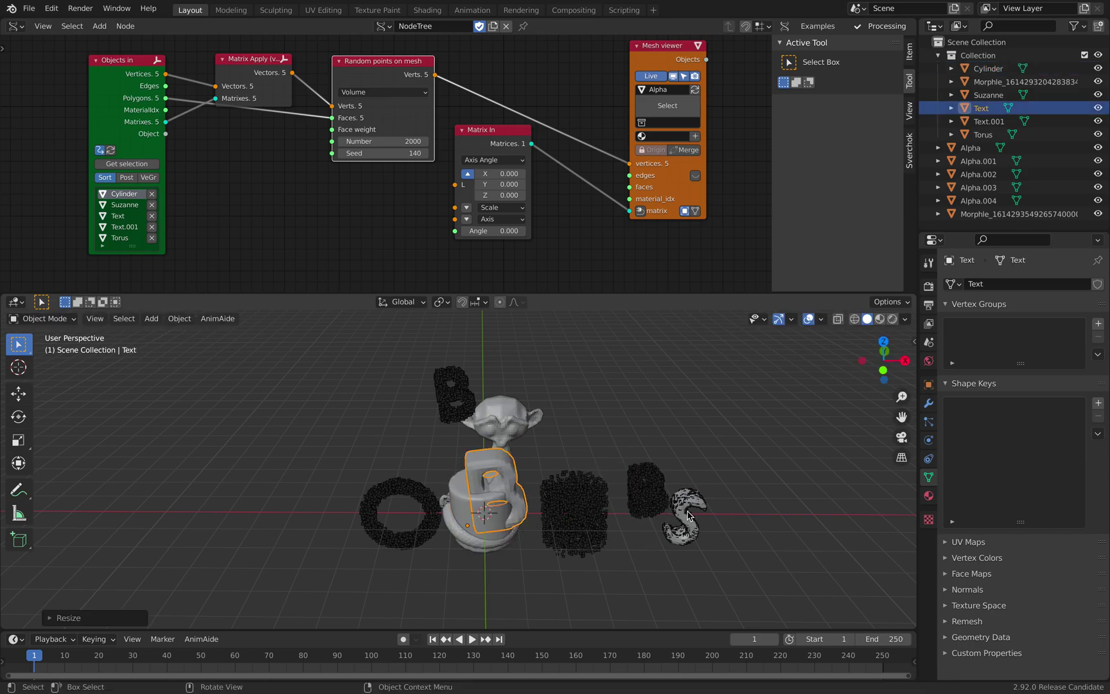
- Try to move the S shape onto the stacked source objects and enlarge it
{"action": "left_click", "coordinate": [689, 513]}
{"action": "key", "text": "g"}
{"action": "left_click", "coordinate": [445, 510]}
{"action": "key", "text": "s"}
{"action": "left_click", "coordinate": [523, 534]}
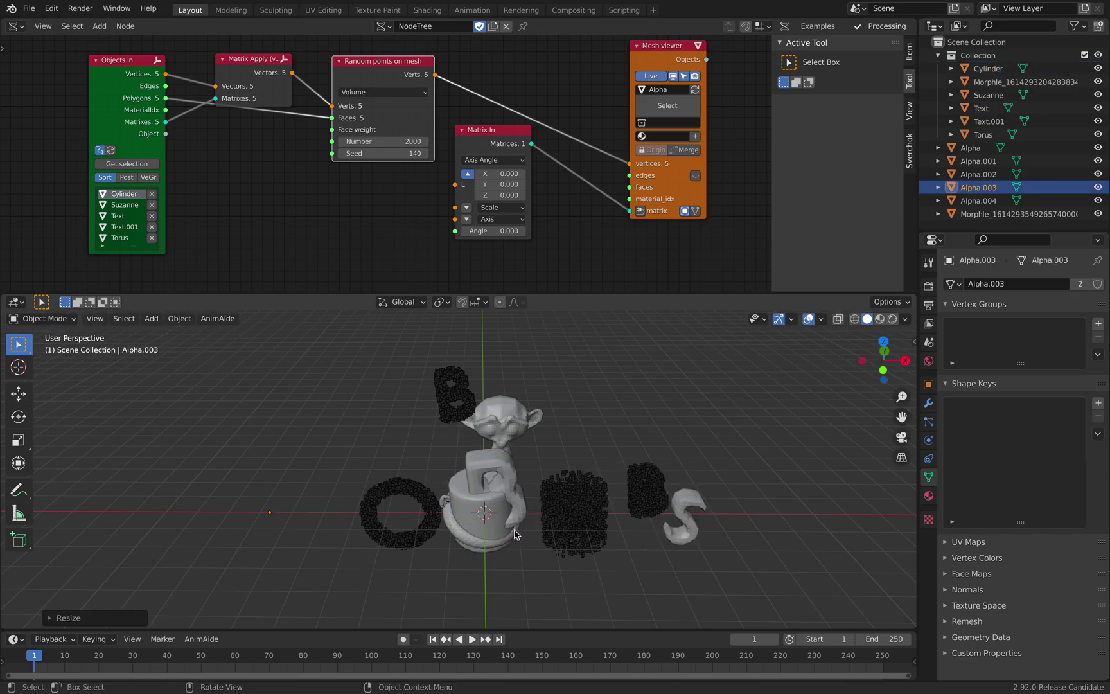
- Scale the torus up to about 1.1 times its size and save the file
{"action": "left_click", "coordinate": [469, 548]}
{"action": "key", "text": "s"}
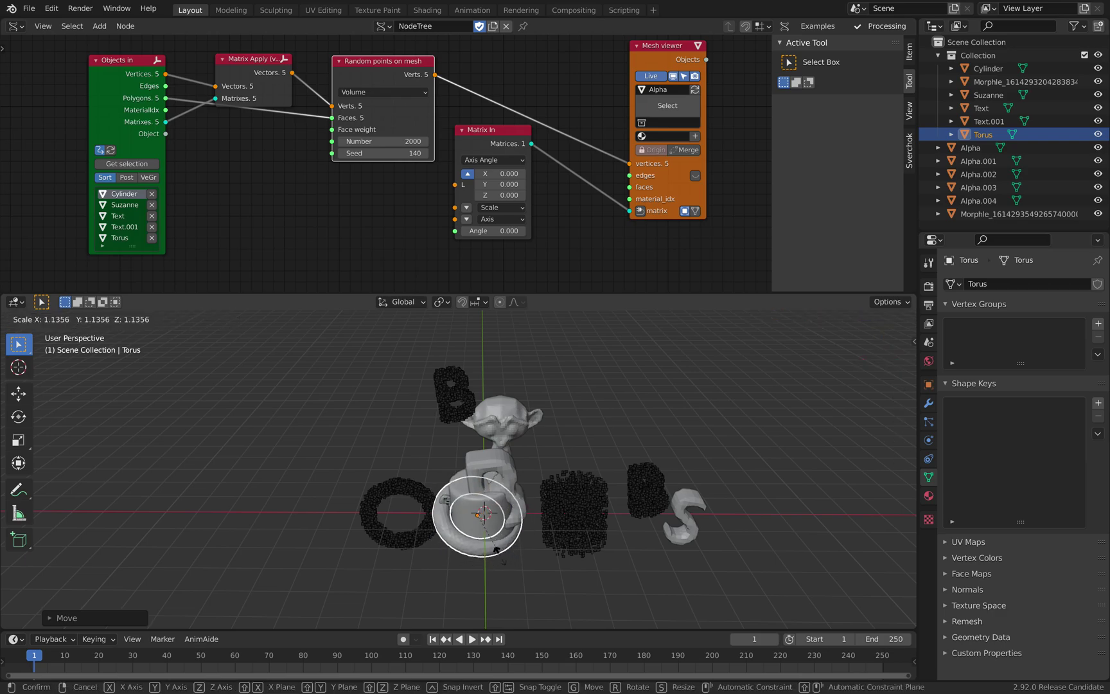
{"action": "left_click", "coordinate": [571, 436]}
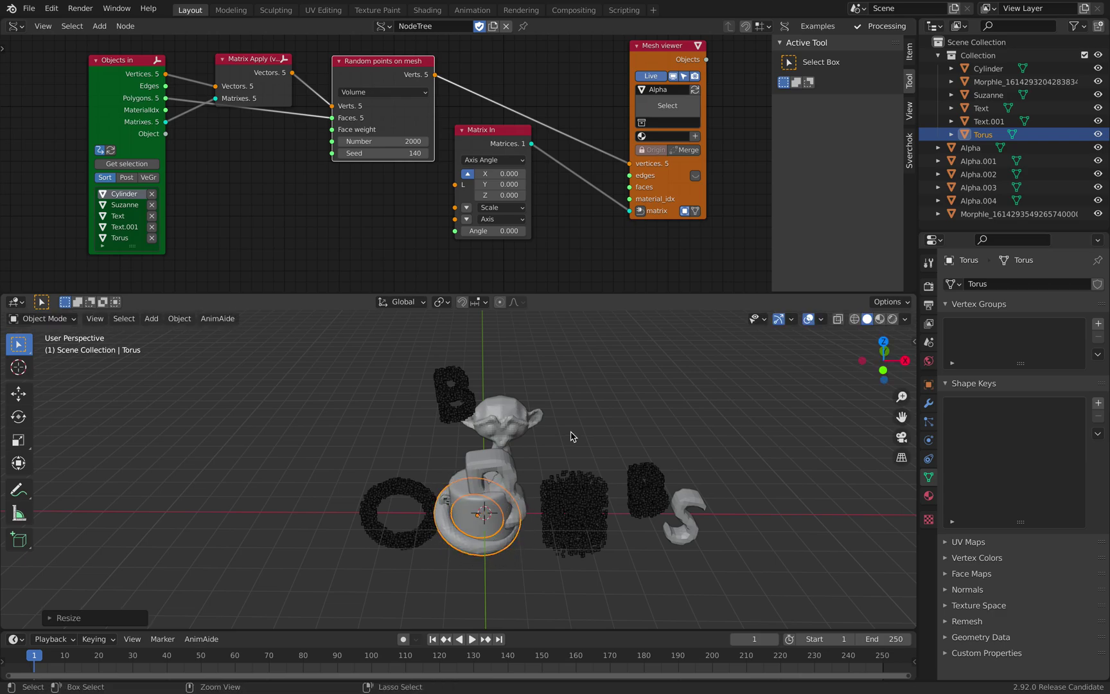
{"action": "key", "text": "ctrl+s"}
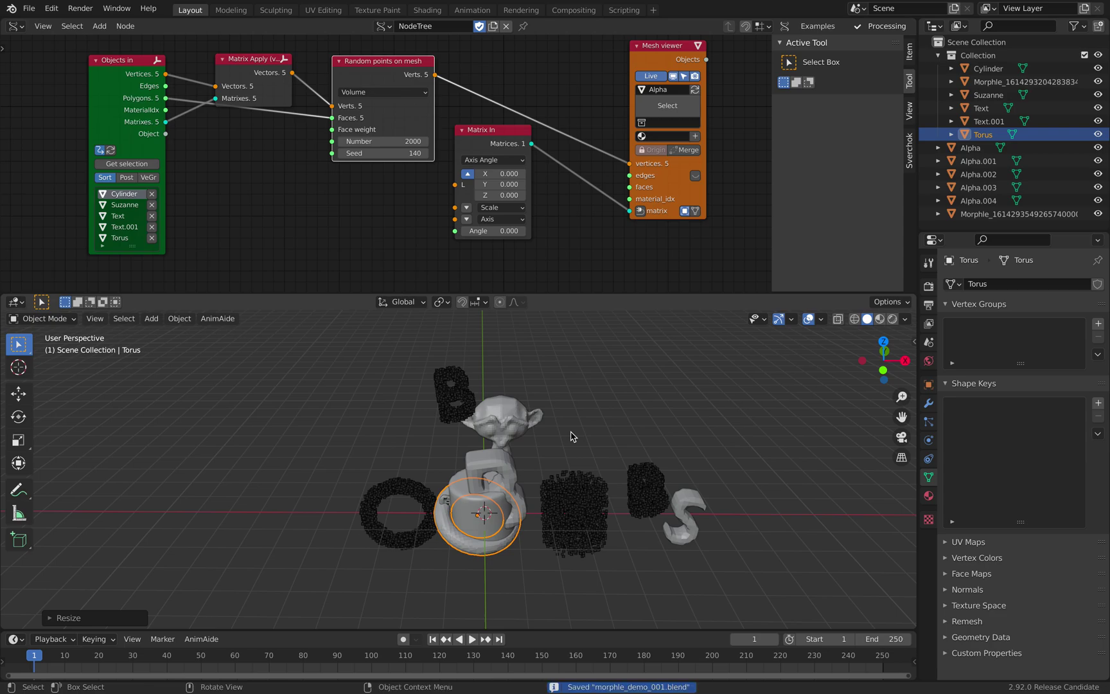
- Advance to frame 2 to refresh the scattered points, and delete both existing Morphle meshes
{"action": "key", "text": "Right"}
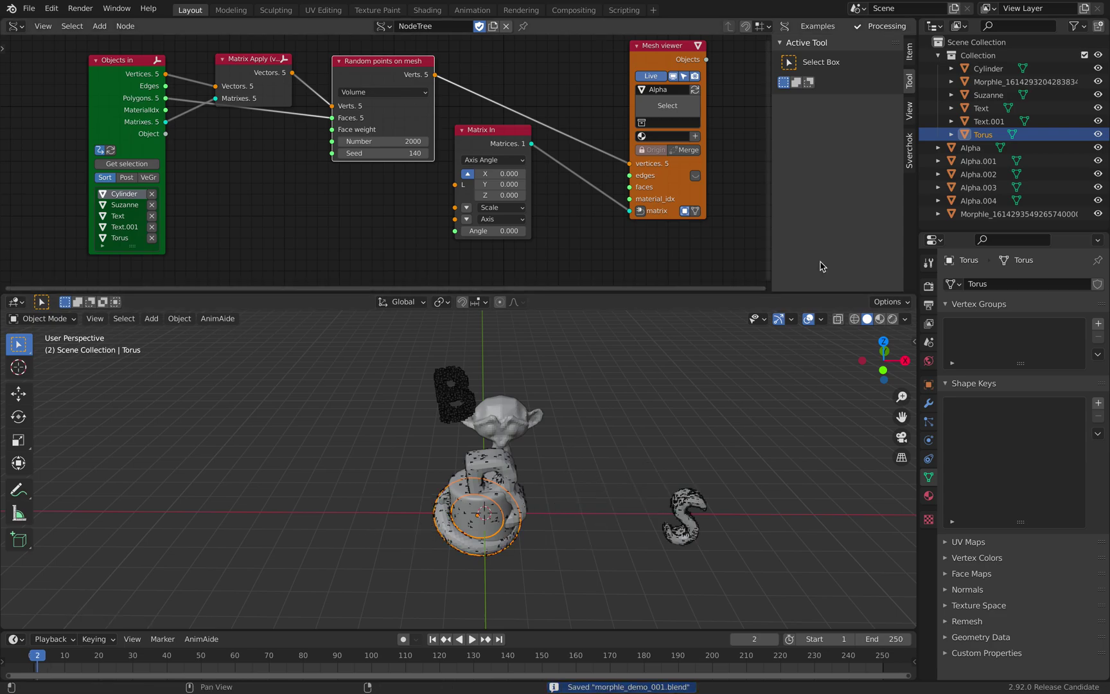
{"action": "left_click", "coordinate": [971, 148]}
{"action": "left_click", "coordinate": [977, 216]}
{"action": "right_click", "coordinate": [977, 216]}
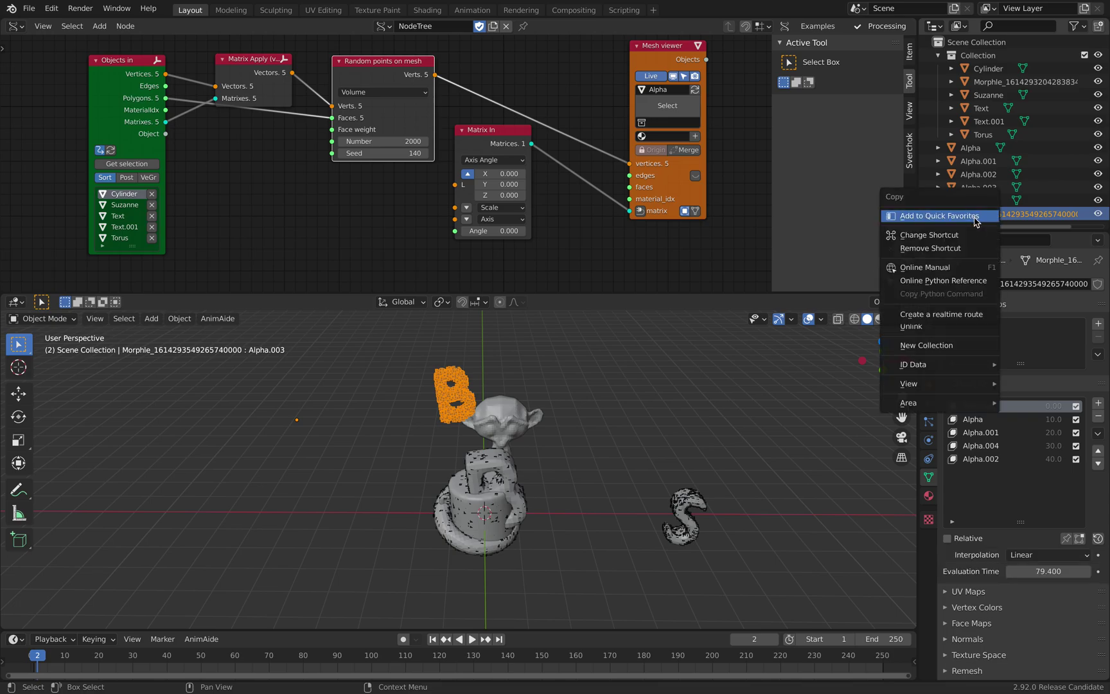
{"action": "left_click", "coordinate": [1005, 81]}
{"action": "key", "text": "x"}
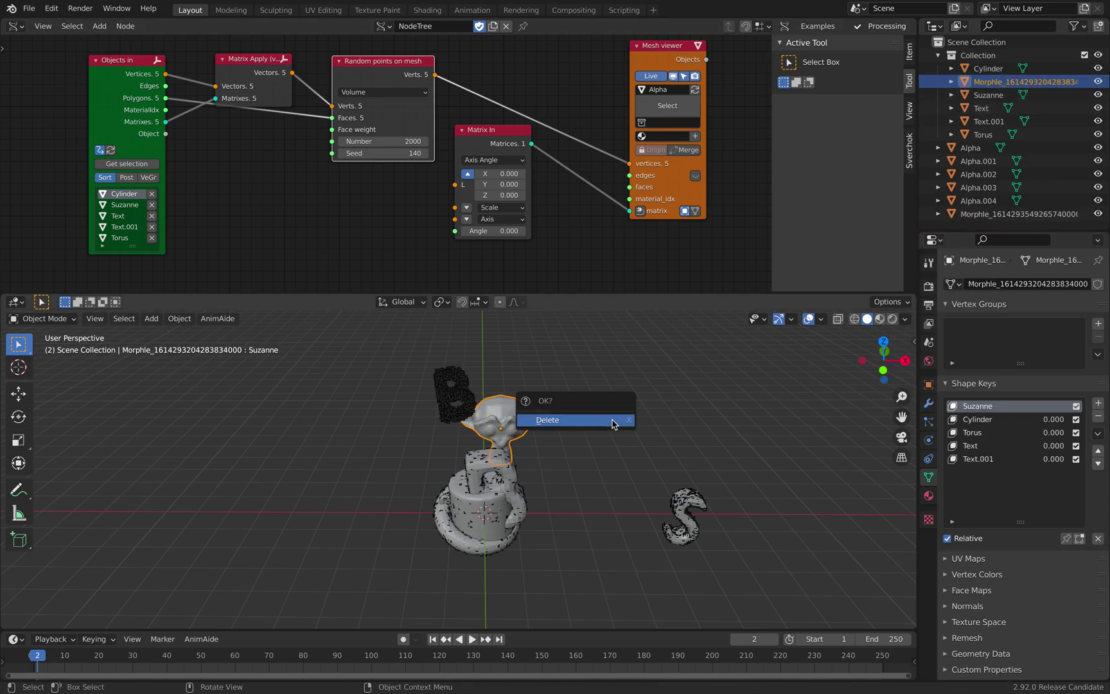
{"action": "left_click", "coordinate": [613, 420]}
{"action": "left_click", "coordinate": [977, 201]}
{"action": "key", "text": "x"}
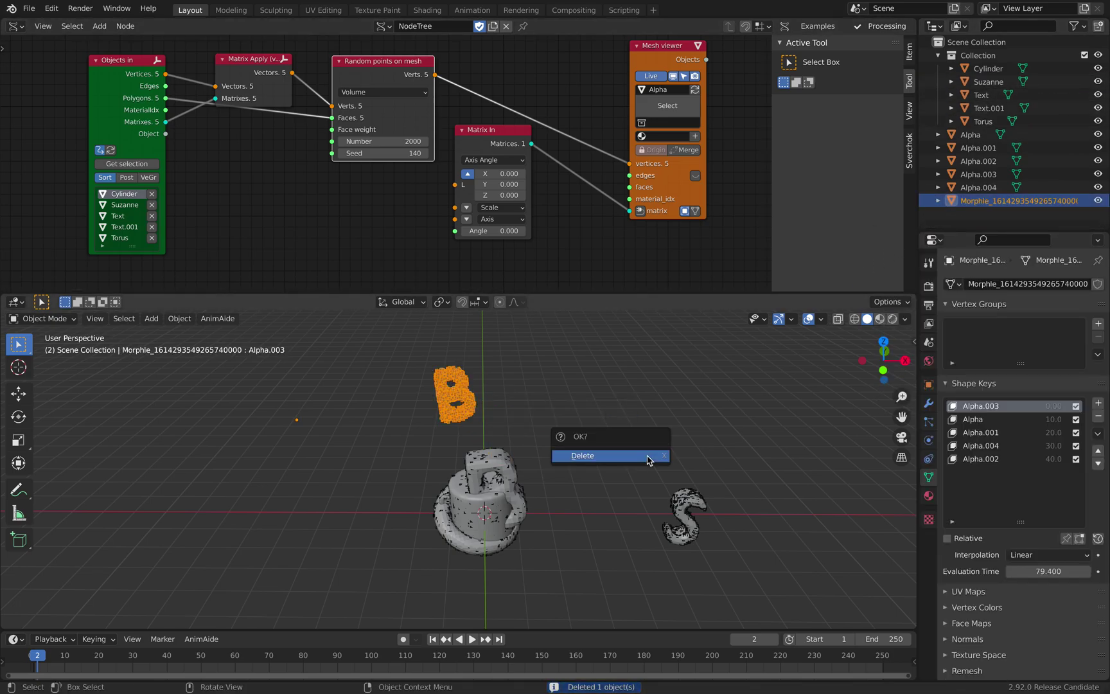
{"action": "left_click", "coordinate": [574, 455]}
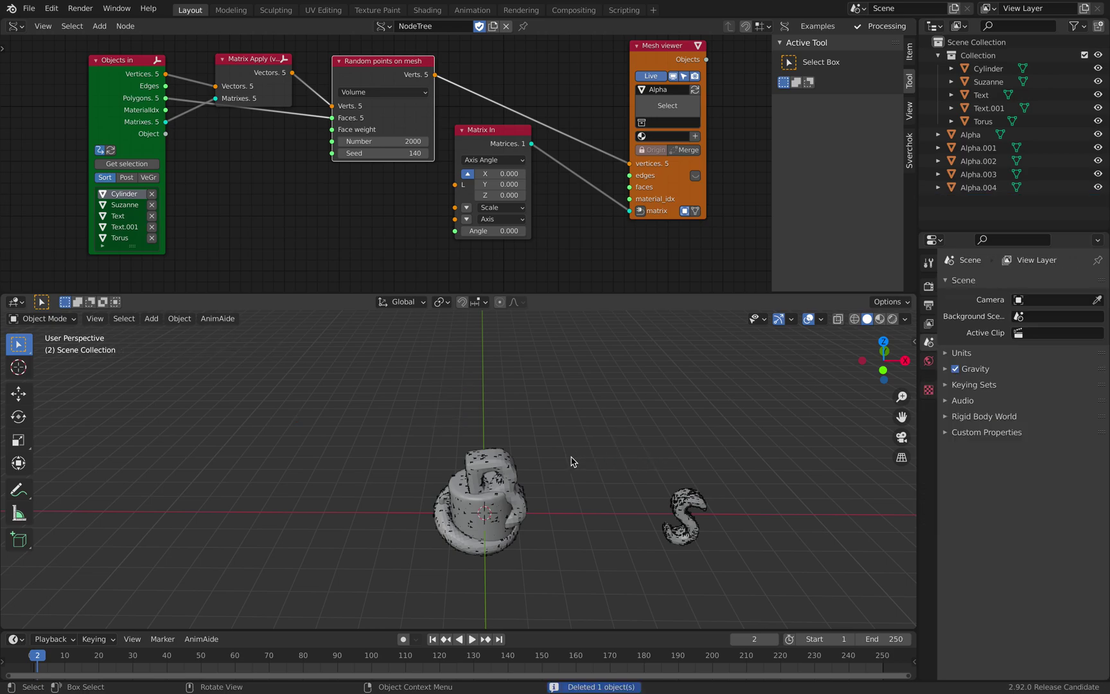
- Combine Alpha through Alpha.004 into a Morphle mesh and move it above the source objects
{"action": "left_click", "coordinate": [965, 135]}
{"action": "left_click", "coordinate": [973, 187], "text": "shift"}
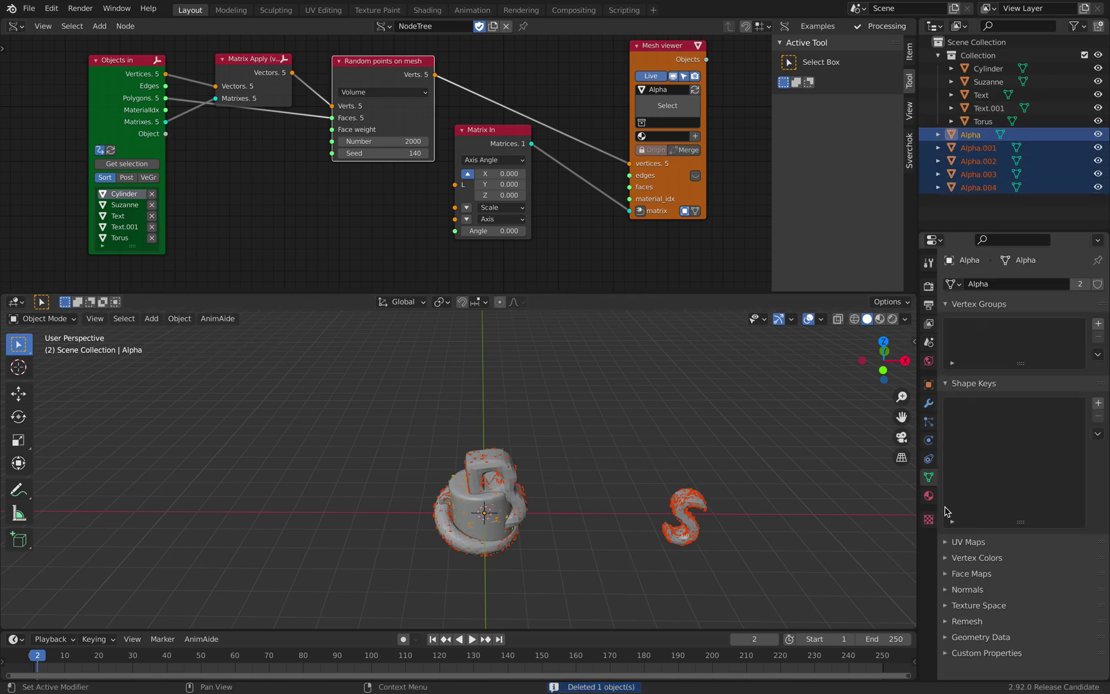
{"action": "left_click", "coordinate": [928, 384]}
{"action": "left_click", "coordinate": [1028, 586]}
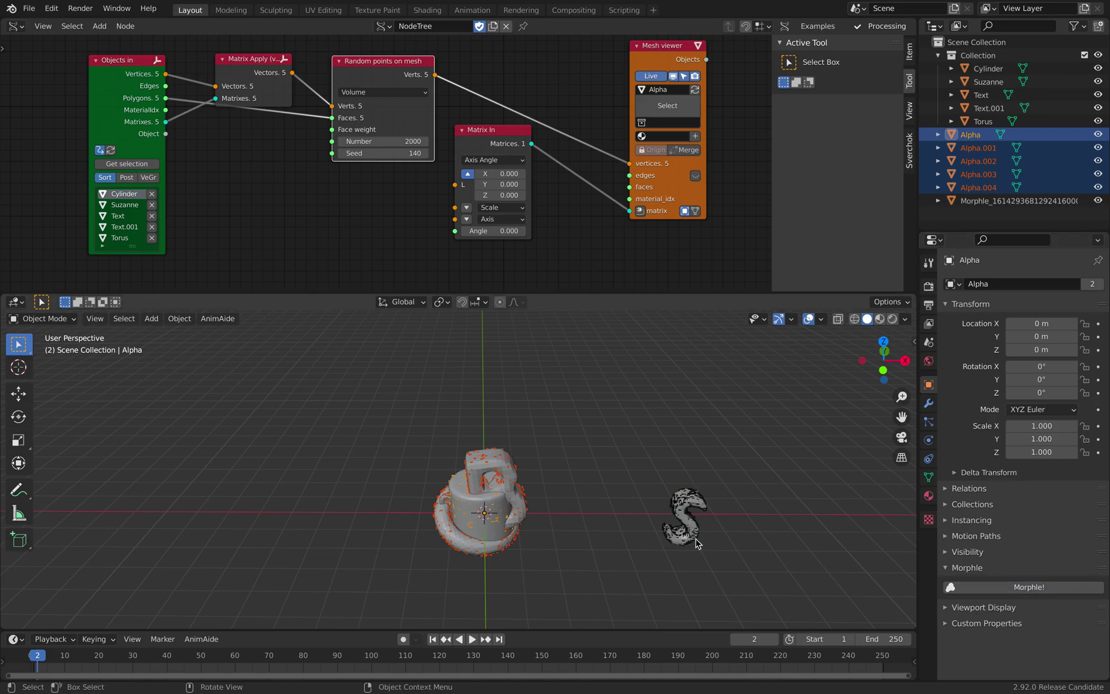
{"action": "left_click", "coordinate": [973, 201]}
{"action": "key", "text": "g"}
{"action": "left_click", "coordinate": [431, 372]}
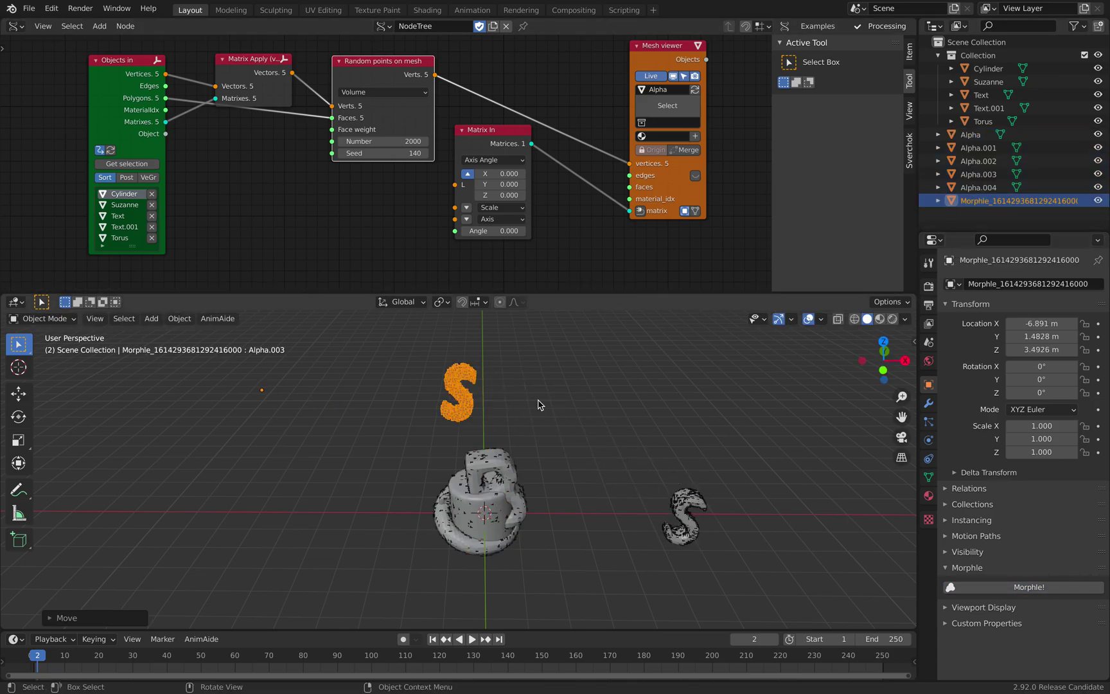
{"action": "left_click", "coordinate": [519, 397]}
{"action": "left_click", "coordinate": [470, 396]}
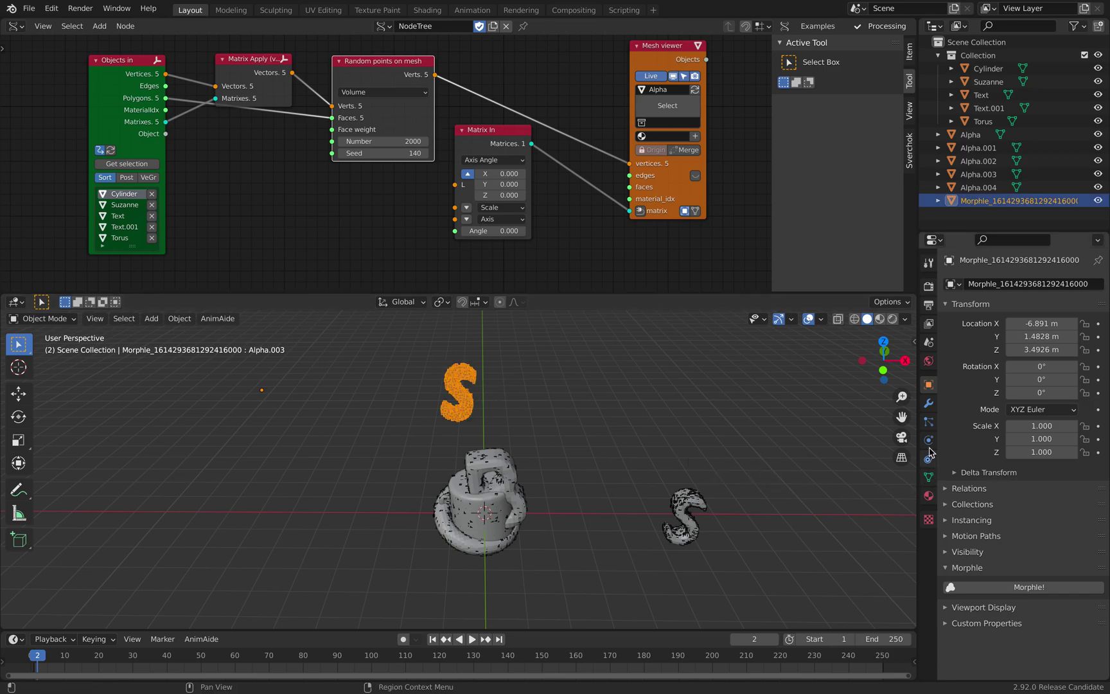
- Turn off Relative on the Morphle mesh's shape keys, scrub its Evaluation Time and briefly play the animation
{"action": "left_click", "coordinate": [928, 403]}
{"action": "left_click", "coordinate": [928, 384]}
{"action": "left_click", "coordinate": [928, 476]}
{"action": "left_click", "coordinate": [949, 538]}
{"action": "mouse_move", "coordinate": [1027, 571]}
{"action": "left_mouse_down"}
{"action": "mouse_move", "coordinate": [1101, 571]}
{"action": "mouse_move", "coordinate": [1007, 571]}
{"action": "left_mouse_up"}
{"action": "left_click", "coordinate": [544, 406]}
{"action": "middle_click_drag", "start_coordinate": [543, 406], "coordinate": [534, 408]}
{"action": "key", "text": "space"}
{"action": "key", "text": "space"}
- Move the point meshes Alpha through Alpha.004 up, clear of the source objects
{"action": "left_click", "coordinate": [499, 461]}
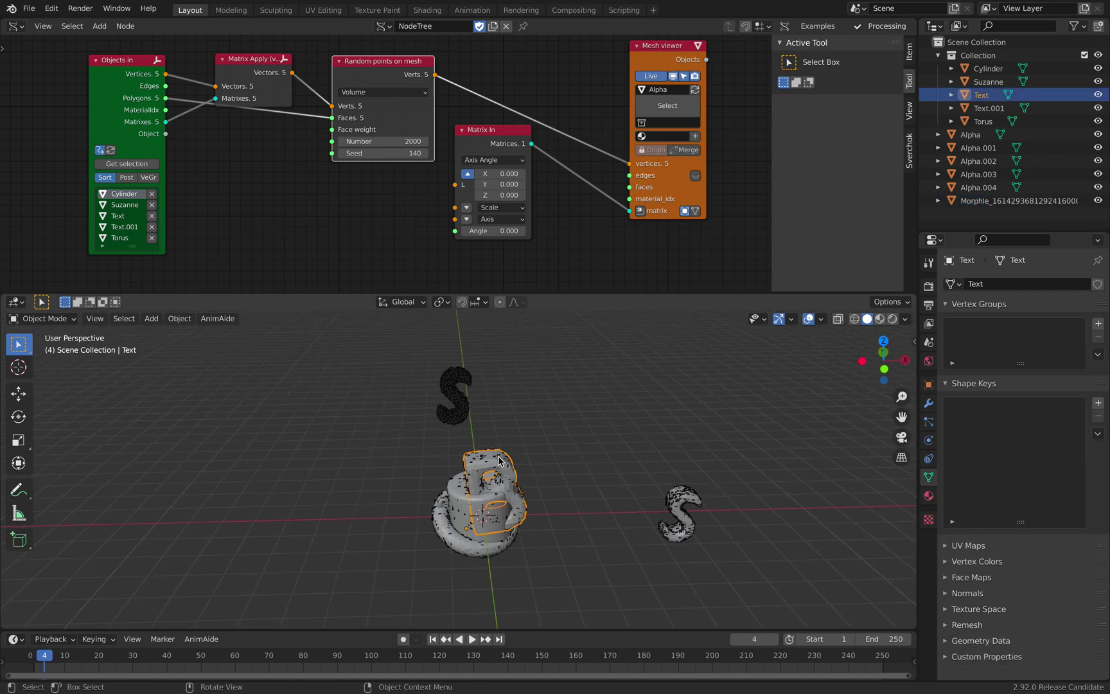
{"action": "left_click", "coordinate": [969, 158]}
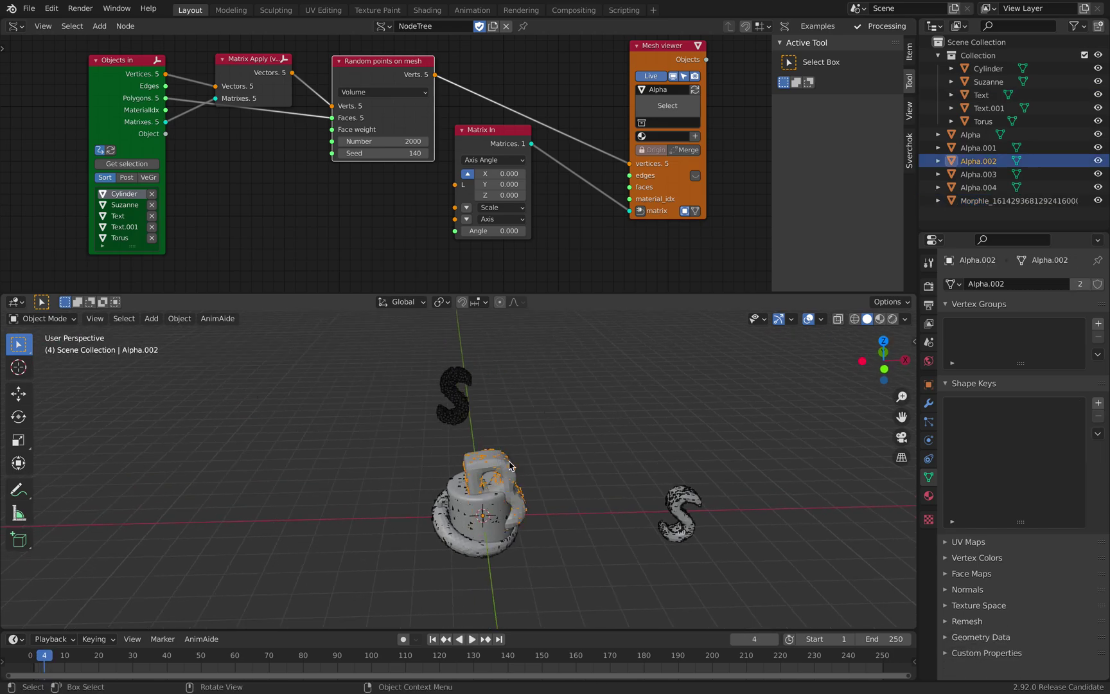
{"action": "left_click", "coordinate": [970, 134]}
{"action": "left_click", "coordinate": [977, 187], "text": "shift"}
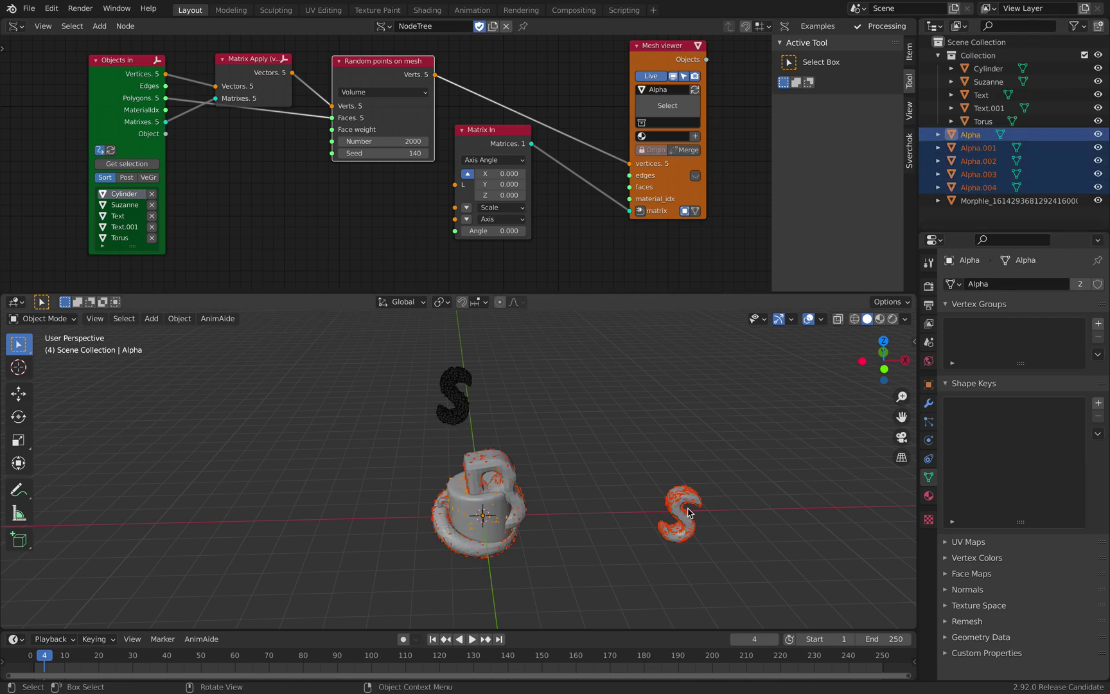
{"action": "left_click", "coordinate": [666, 422]}
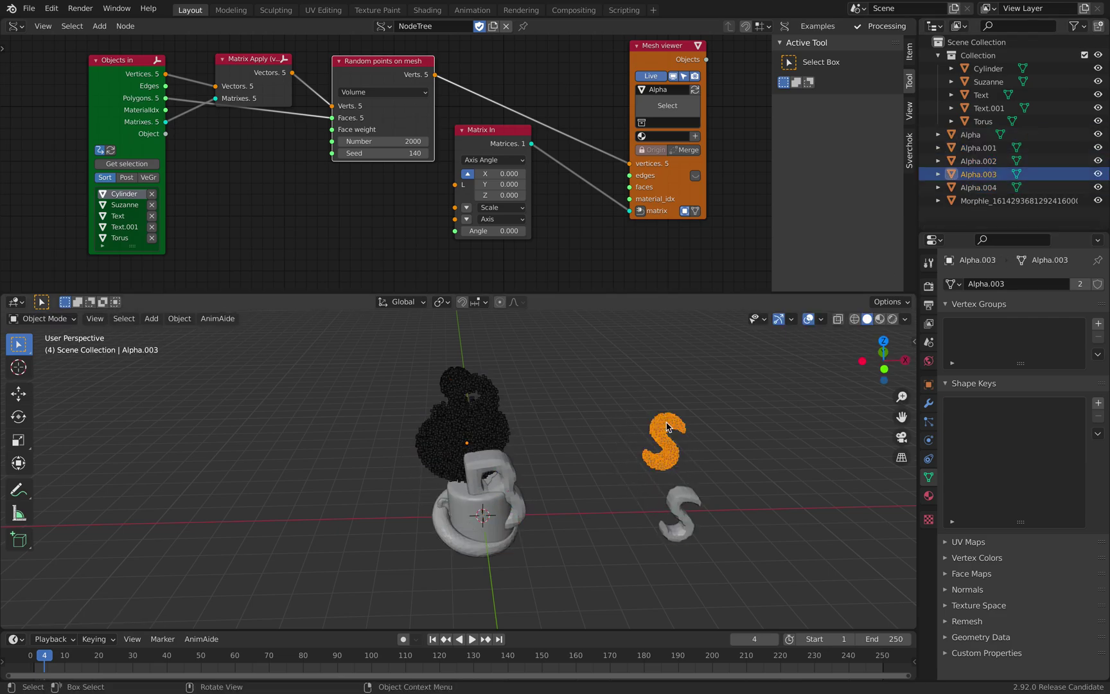
- Move the S text onto the stacked source objects, enlarge it, and advance to frame 9 to refresh the points
{"action": "left_click", "coordinate": [679, 509]}
{"action": "key", "text": "g"}
{"action": "left_click", "coordinate": [522, 501]}
{"action": "key", "text": "s"}
{"action": "left_click", "coordinate": [543, 511]}
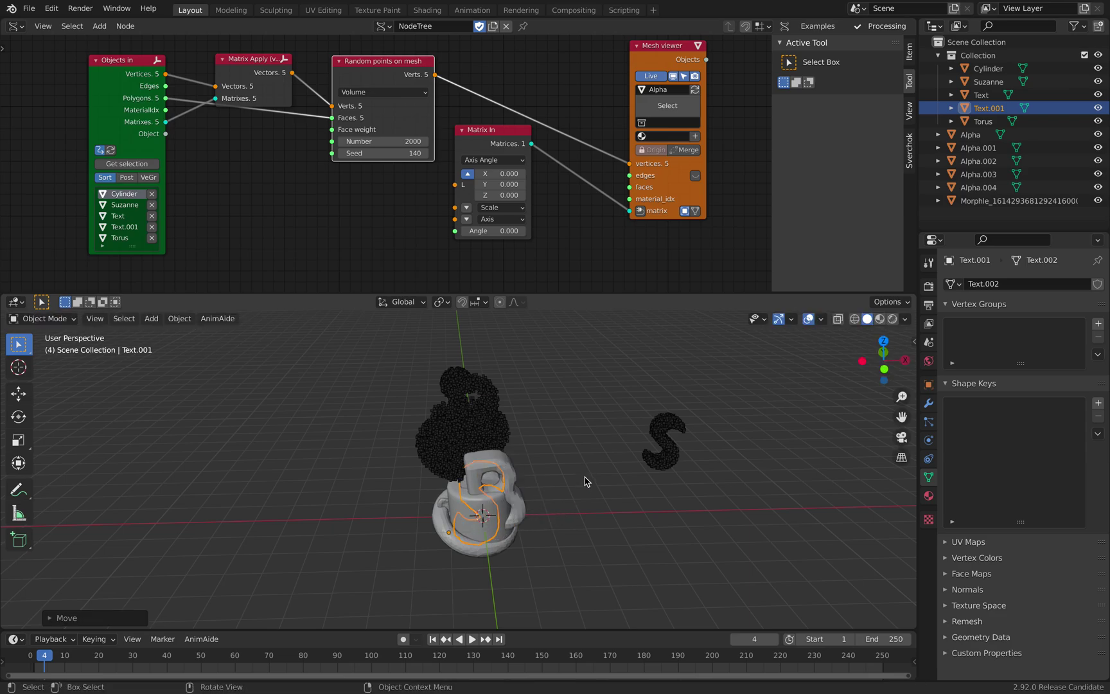
{"action": "key", "text": "Right"}
{"action": "key", "text": "Right"}
{"action": "key", "text": "Right"}
{"action": "key", "text": "Right"}
{"action": "key", "text": "Right"}
{"action": "middle_click_drag", "start_coordinate": [570, 467], "coordinate": [550, 448]}
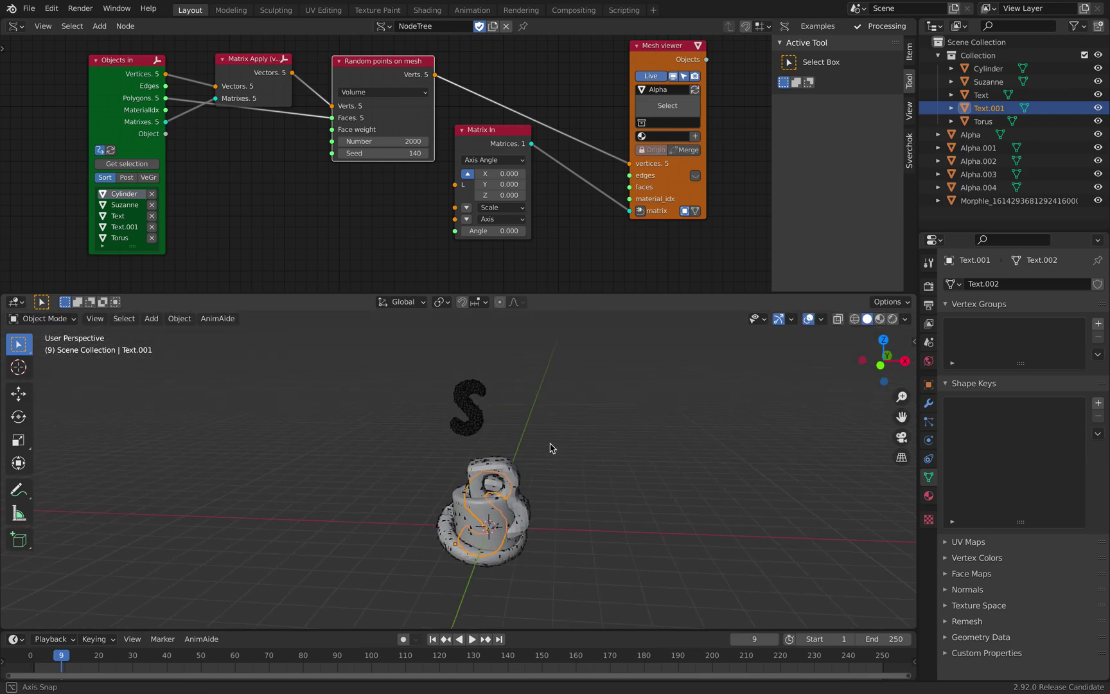
- Delete the outdated Morphle mesh and generate a new one from Alpha through Alpha.004
{"action": "left_click", "coordinate": [1015, 200]}
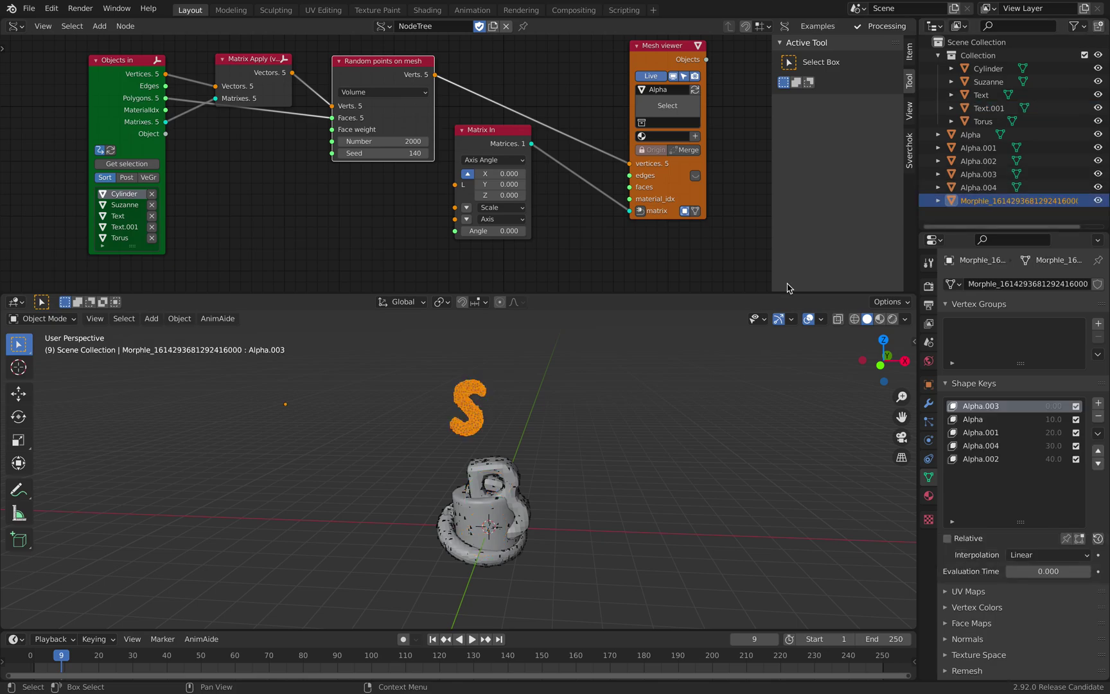
{"action": "key", "text": "Delete"}
{"action": "left_click", "coordinate": [963, 135]}
{"action": "left_click", "coordinate": [971, 187], "text": "shift"}
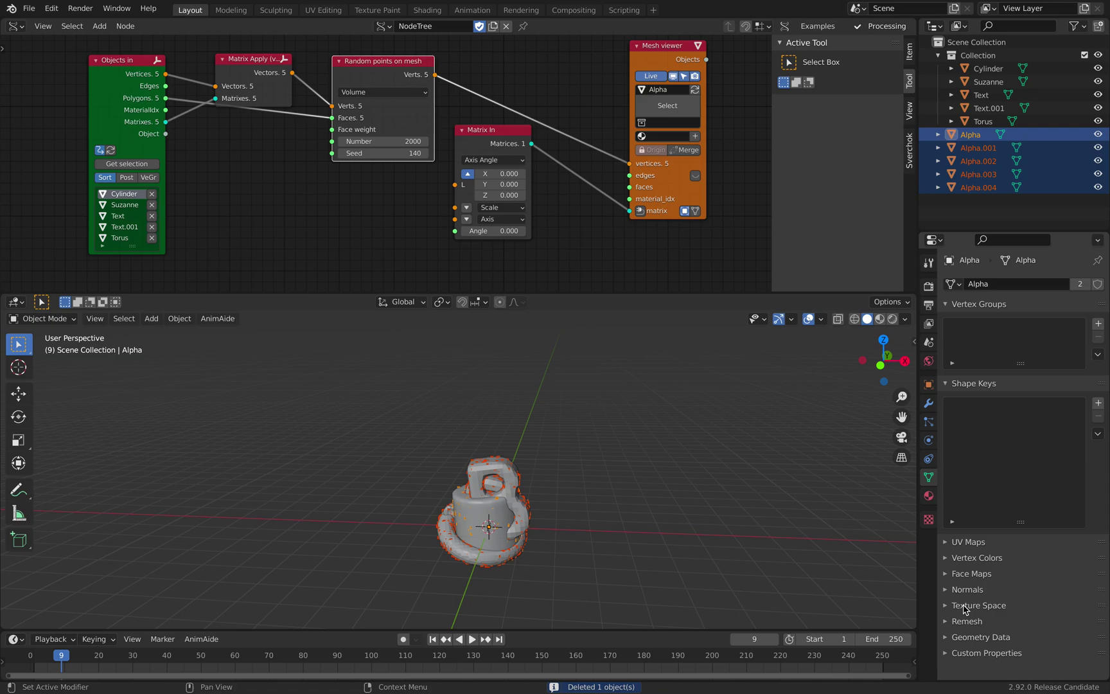
{"action": "left_click", "coordinate": [928, 385]}
{"action": "left_click", "coordinate": [1000, 588]}
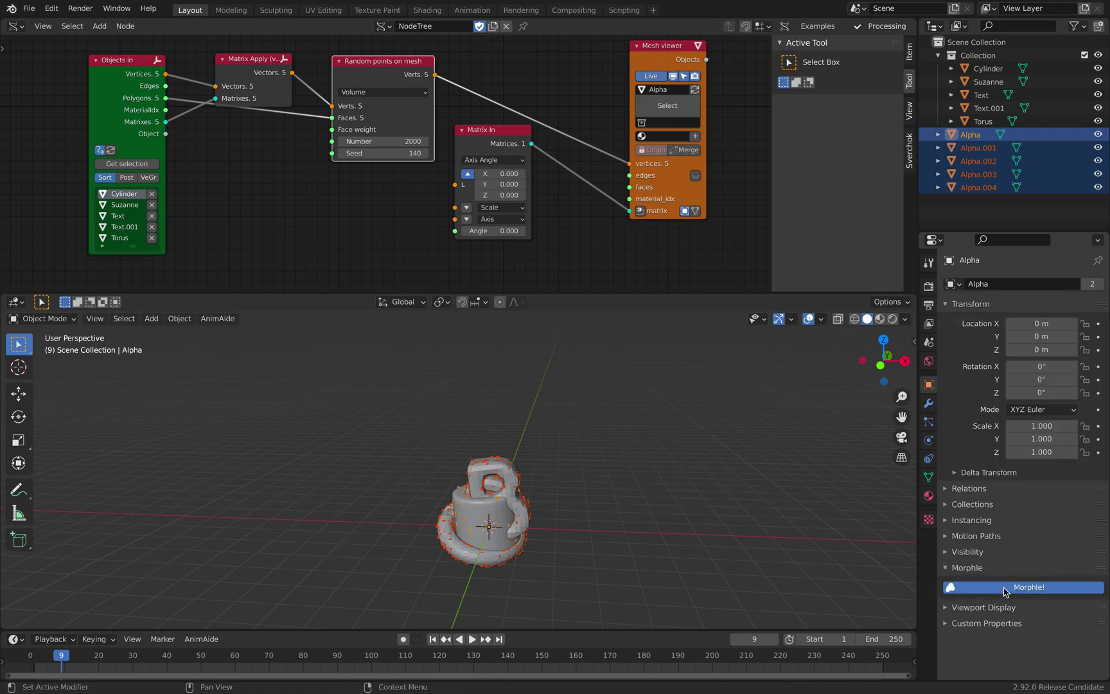
- Move the new Morphle mesh above the source objects and scale it to about 1.09
{"action": "left_click", "coordinate": [975, 202]}
{"action": "key", "text": "g"}
{"action": "left_click", "coordinate": [551, 455]}
{"action": "key", "text": "s"}
{"action": "left_click", "coordinate": [554, 458]}
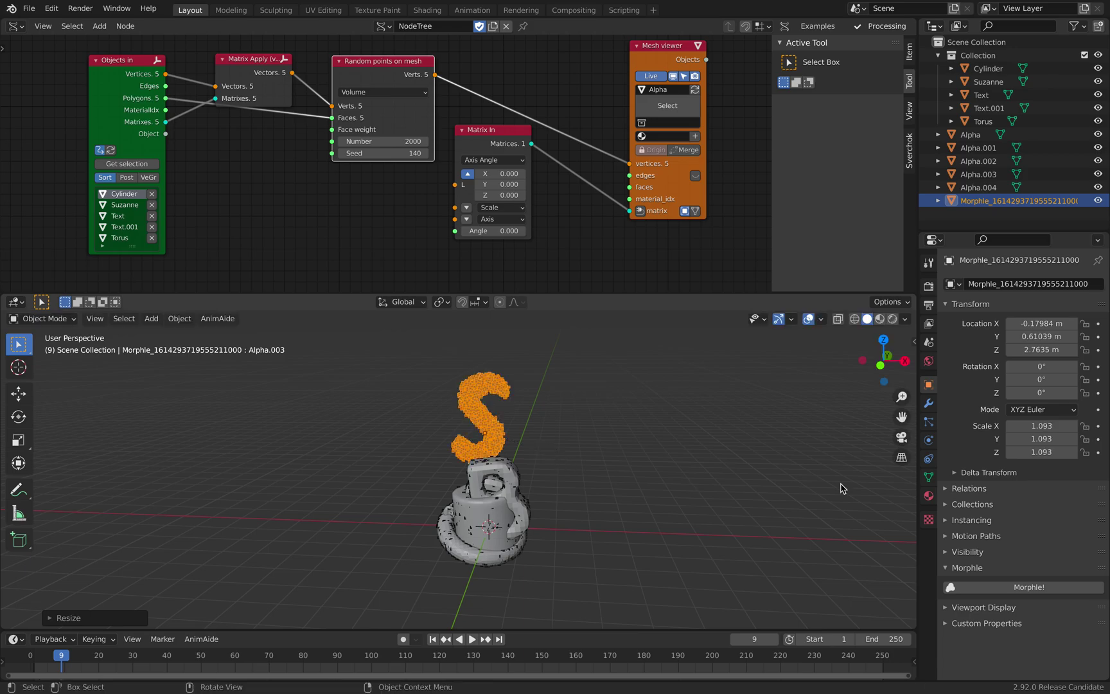
- Turn off Relative on the new Morphle mesh's shape keys and save the file
{"action": "left_click", "coordinate": [928, 476]}
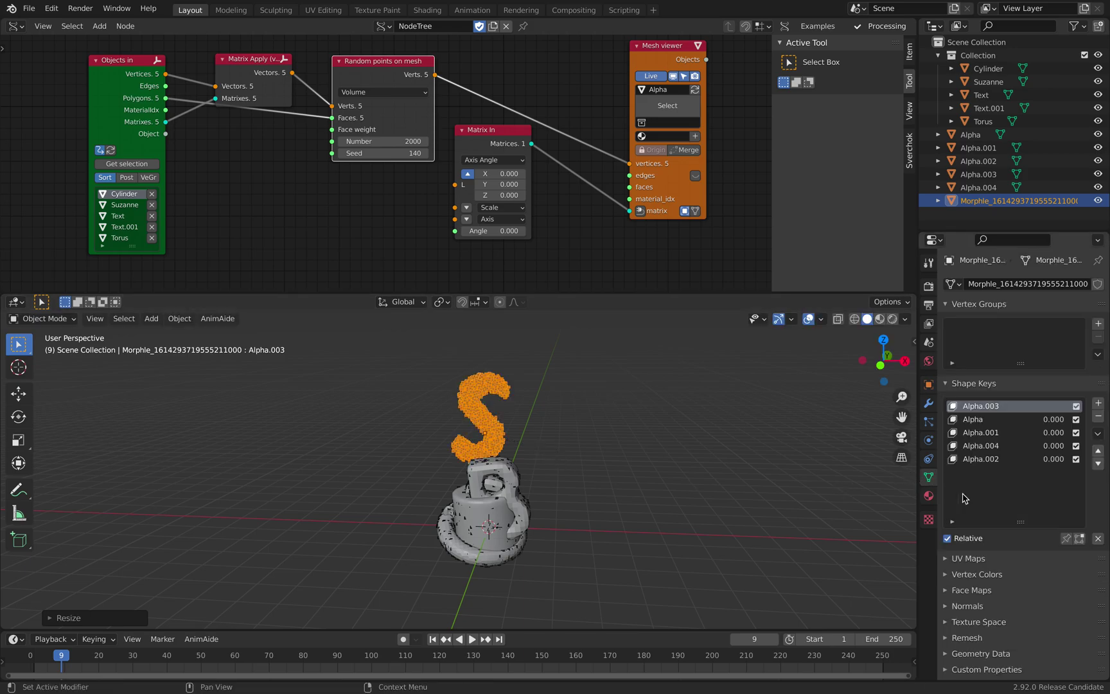
{"action": "left_click", "coordinate": [948, 538]}
{"action": "mouse_move", "coordinate": [1021, 574]}
{"action": "left_mouse_down"}
{"action": "mouse_move", "coordinate": [1054, 573]}
{"action": "mouse_move", "coordinate": [1022, 574]}
{"action": "left_mouse_up"}
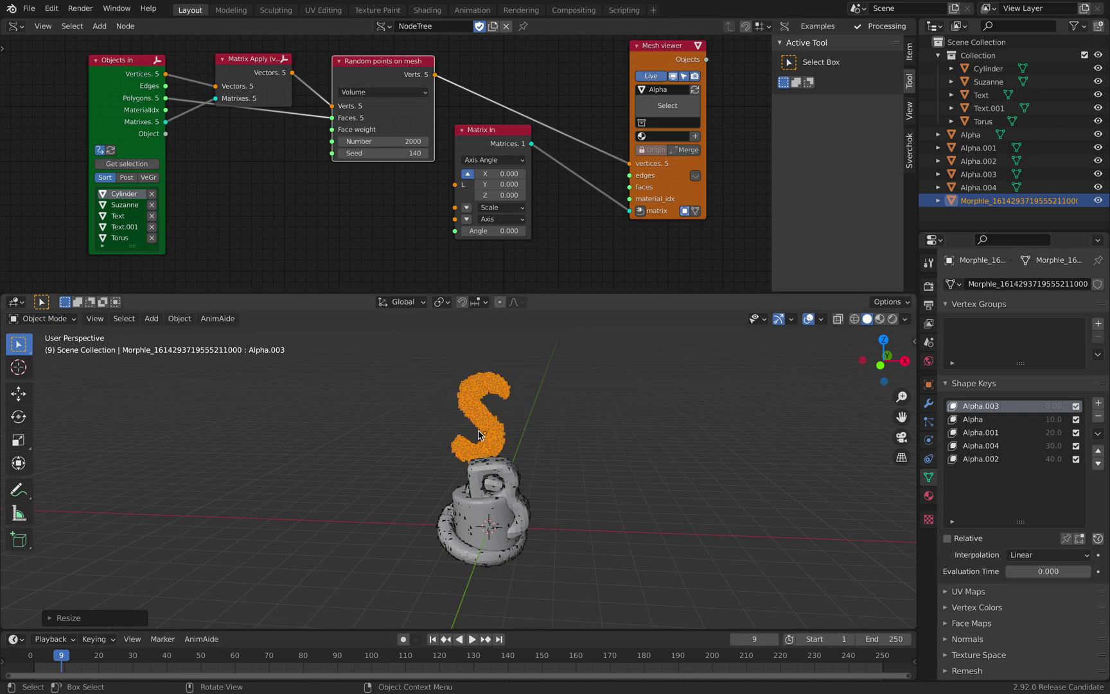
{"action": "left_click", "coordinate": [29, 8]}
{"action": "left_click", "coordinate": [61, 97]}
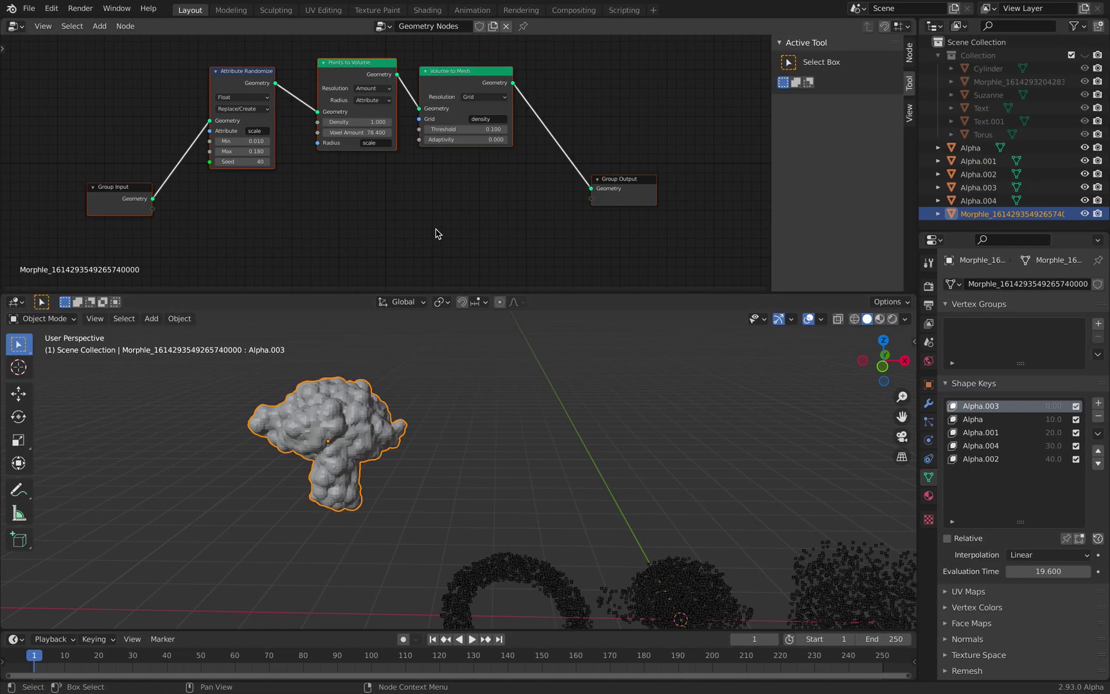
- In Blender 2.93, add a cube and place it beside the morphing volume mesh
{"action": "left_click", "coordinate": [511, 425]}
{"action": "key", "text": "shift+a"}
{"action": "mouse_move", "coordinate": [517, 414]}
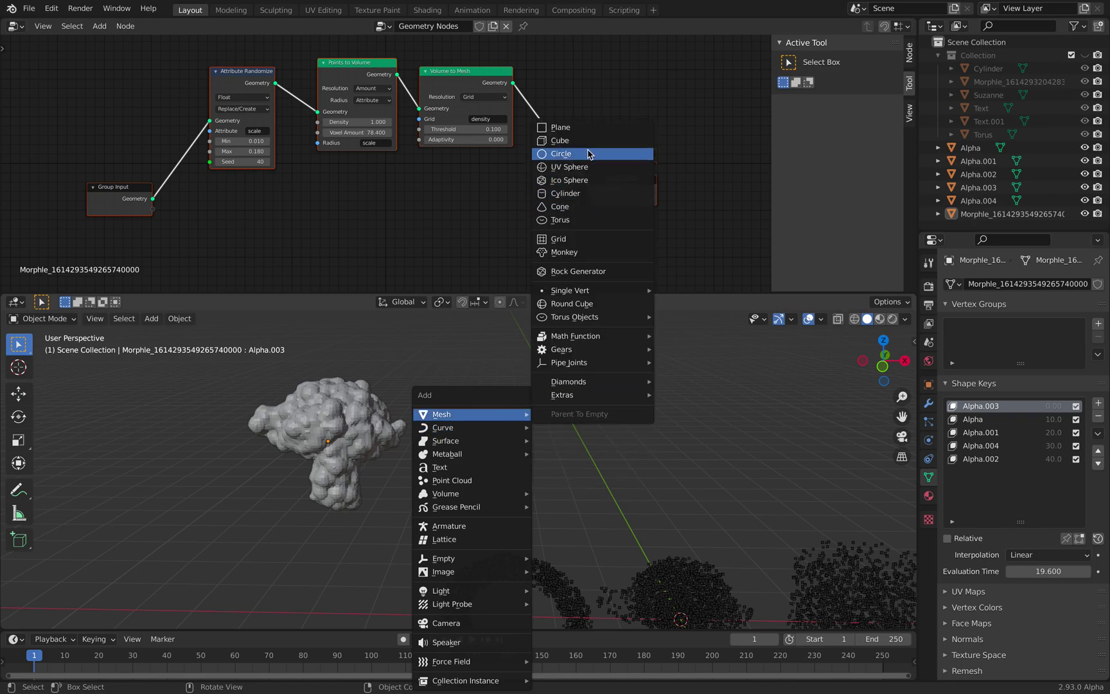
{"action": "left_click", "coordinate": [560, 140]}
{"action": "key", "text": "g"}
{"action": "left_click", "coordinate": [479, 332]}
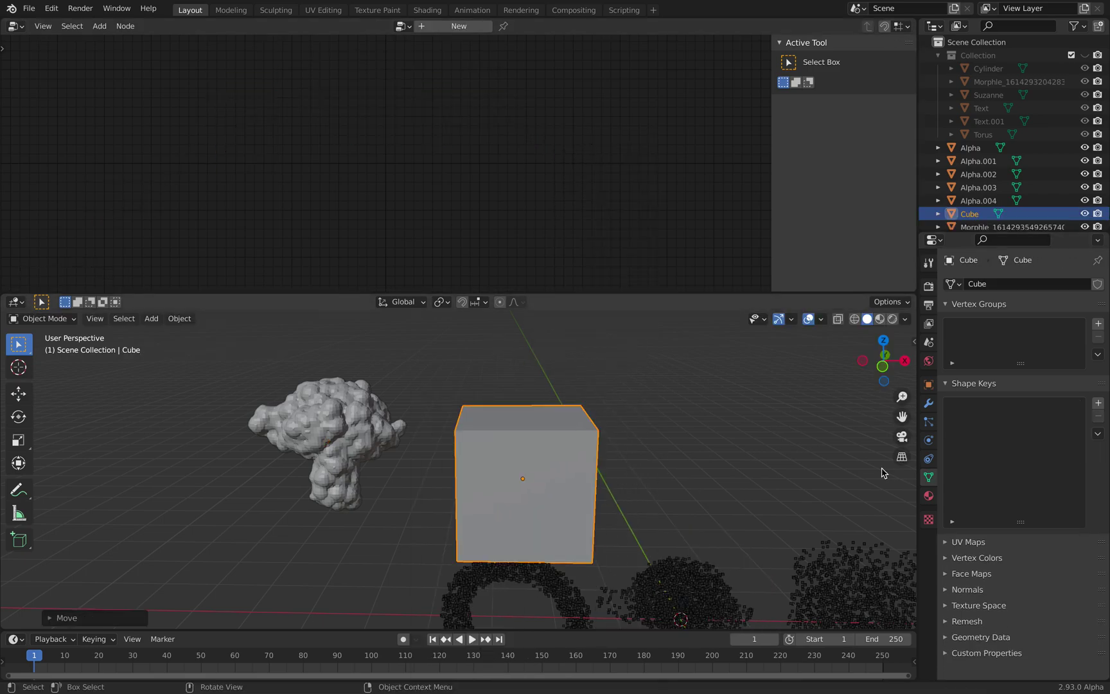
- Add a Geometry Nodes modifier to the cube and assign it the existing Geometry Nodes tree
{"action": "left_click", "coordinate": [928, 403]}
{"action": "left_click", "coordinate": [978, 284]}
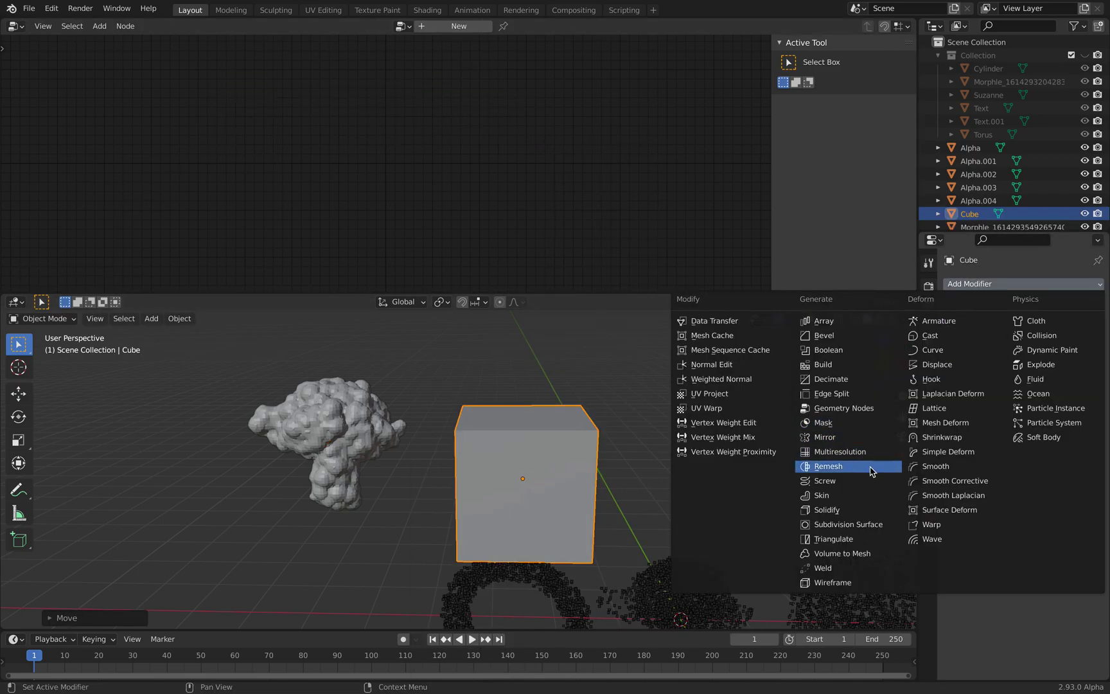
{"action": "left_click", "coordinate": [870, 409]}
{"action": "left_click", "coordinate": [957, 355]}
{"action": "left_click", "coordinate": [835, 374]}
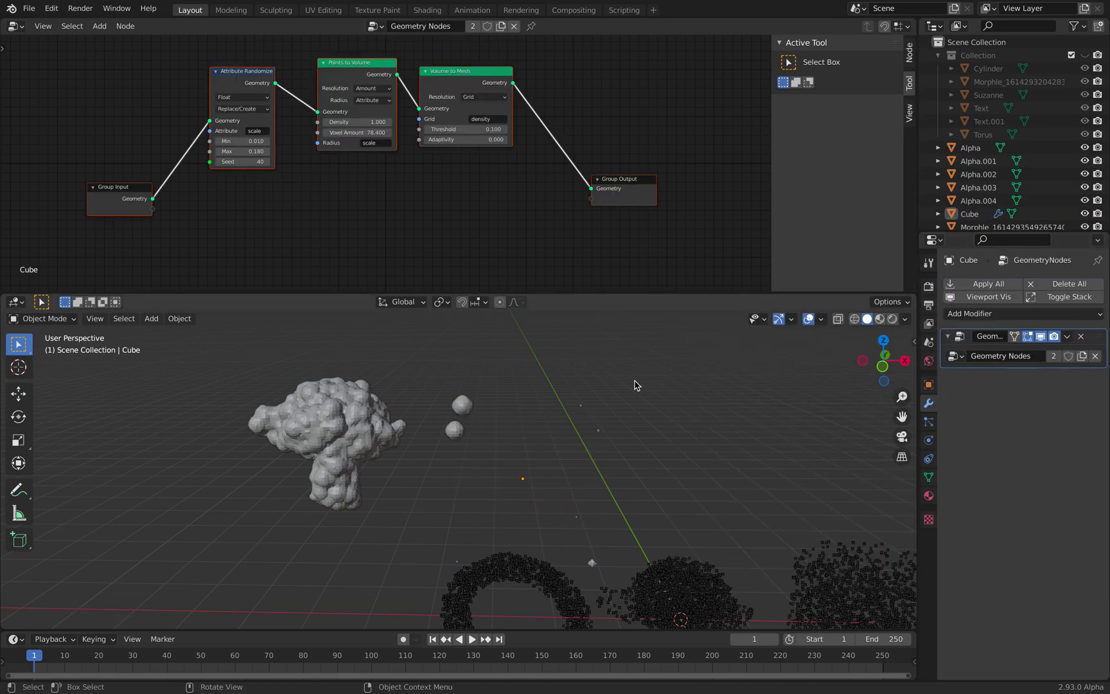
- Copy the cube that carries the Geometry Nodes modifier and open the recent file morphle_demo_001.blend
{"action": "left_click", "coordinate": [468, 411]}
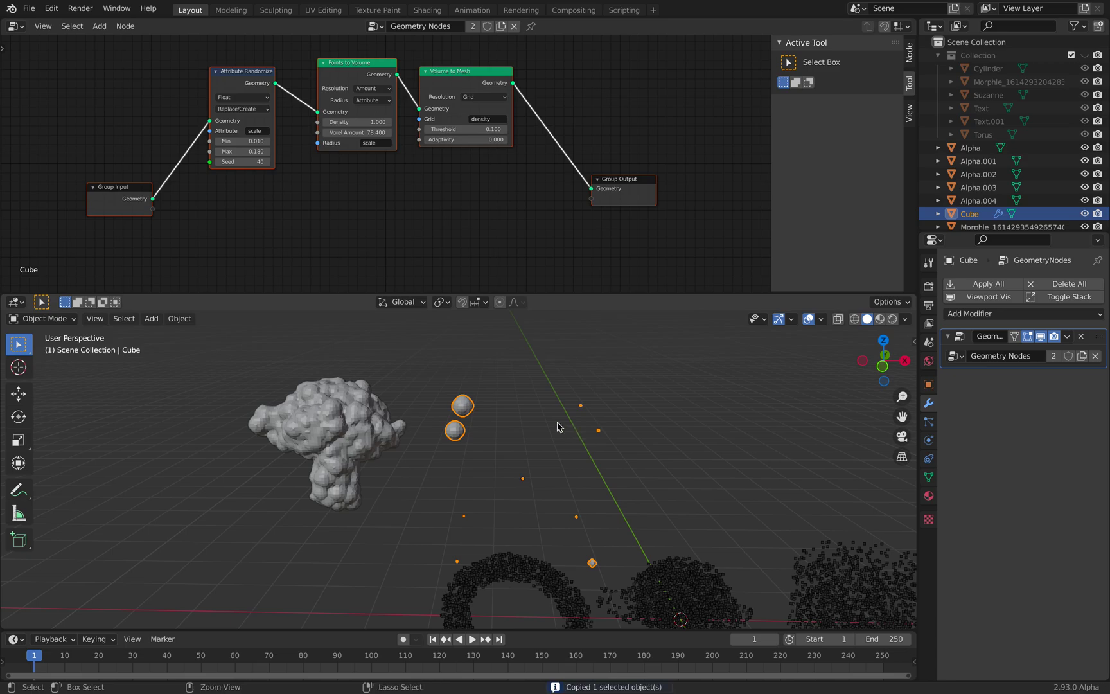
{"action": "left_click", "coordinate": [29, 8]}
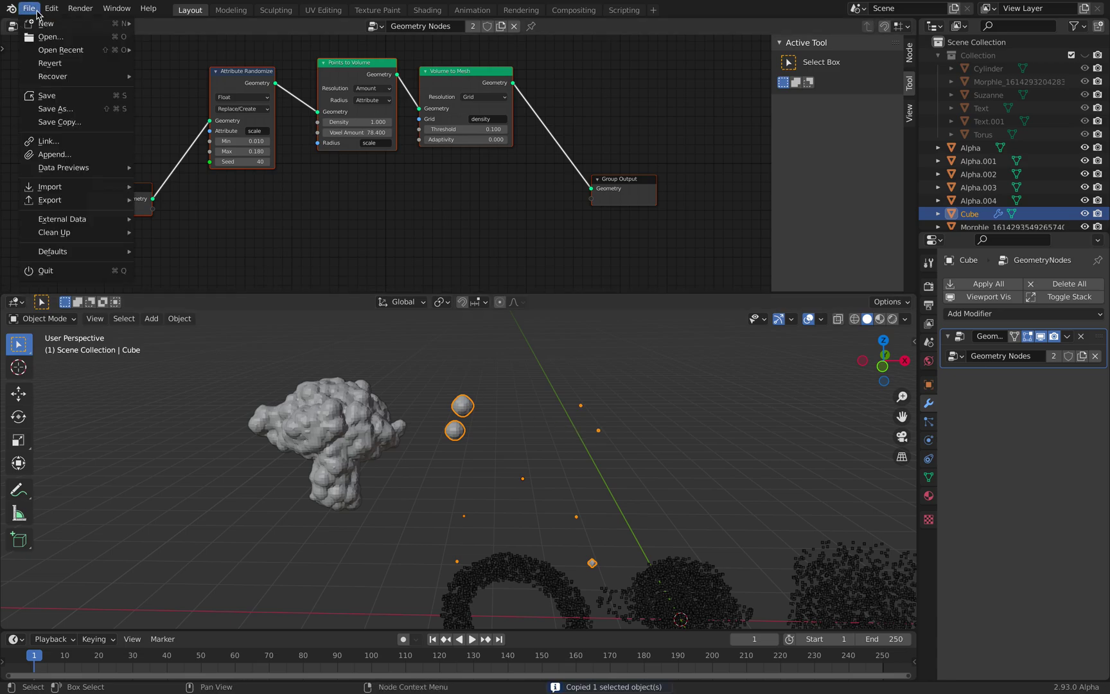
{"action": "mouse_move", "coordinate": [75, 54]}
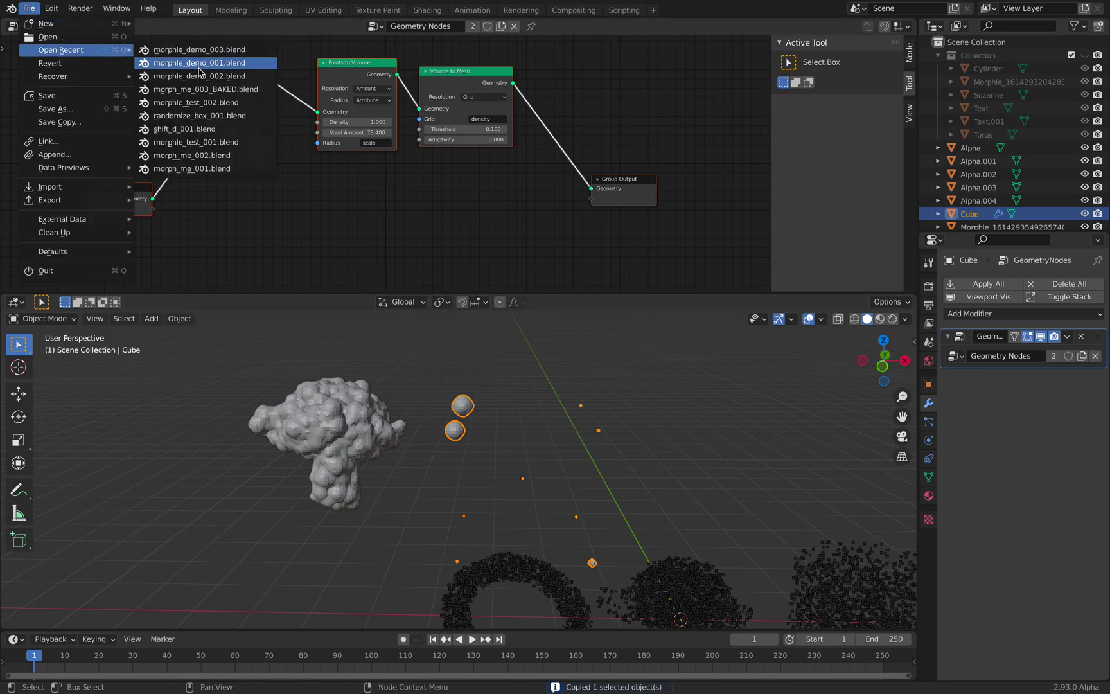
{"action": "left_click", "coordinate": [200, 68]}
{"action": "left_click", "coordinate": [496, 370]}
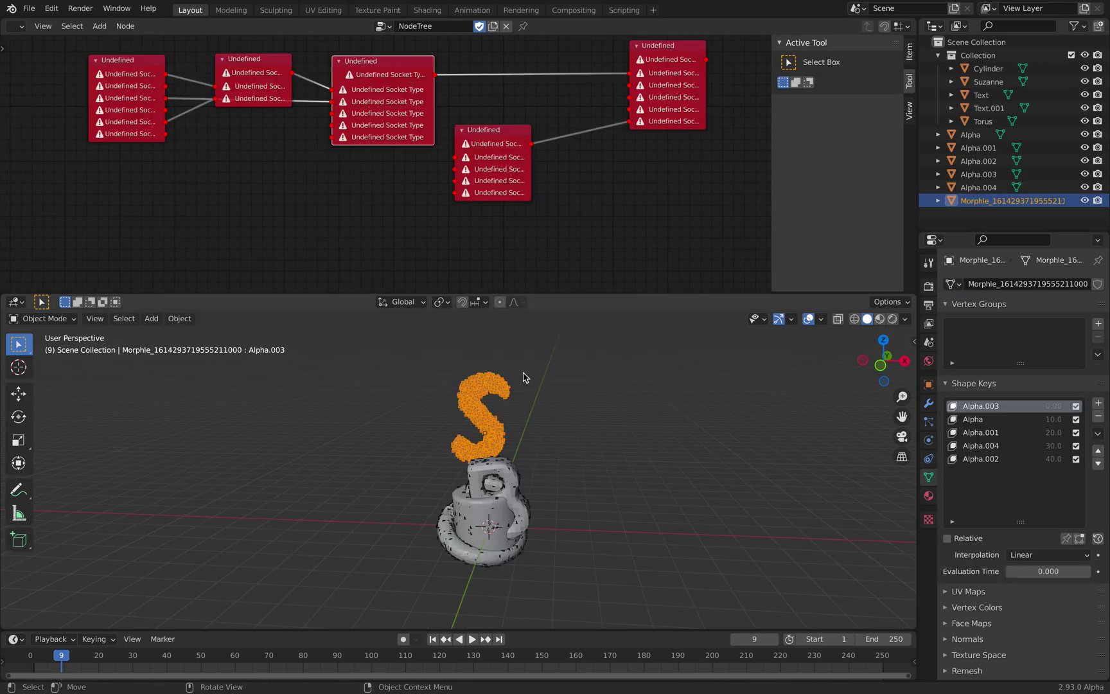
- Paste the copied cube into the scene and move it away from the source objects
{"action": "left_click", "coordinate": [583, 443]}
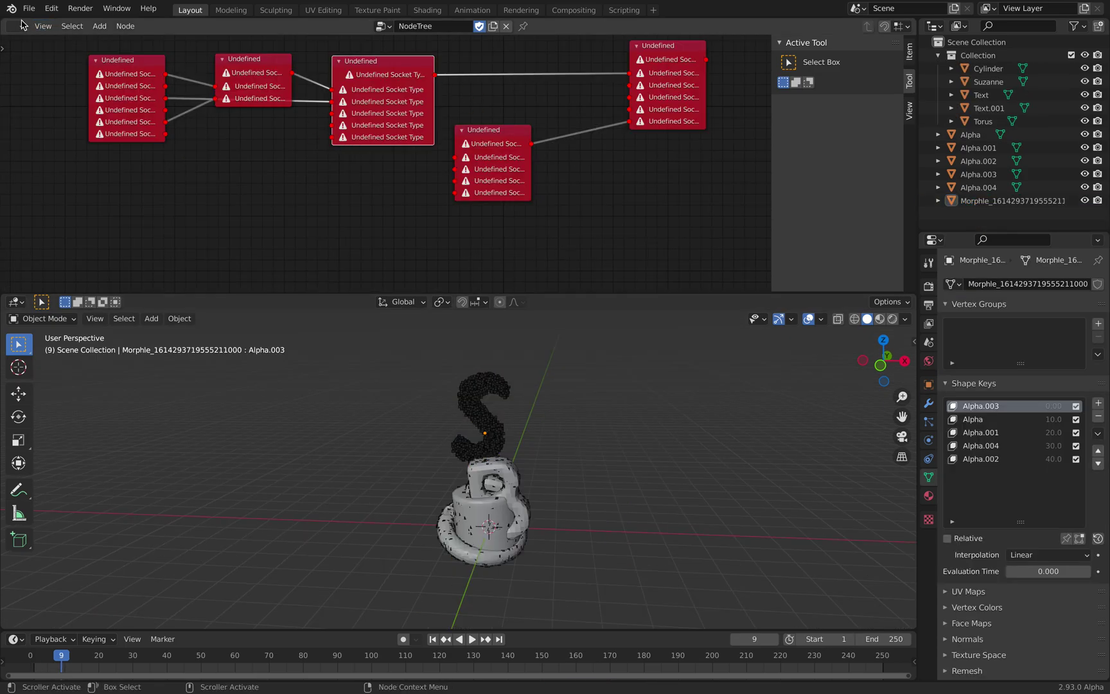
{"action": "key", "text": "ctrl+v"}
{"action": "key", "text": "g"}
{"action": "left_click", "coordinate": [431, 434]}
- Add a Geometry Nodes modifier to the S-shaped Morphle mesh and assign it the existing Geometry Nodes tree
{"action": "left_click", "coordinate": [481, 417]}
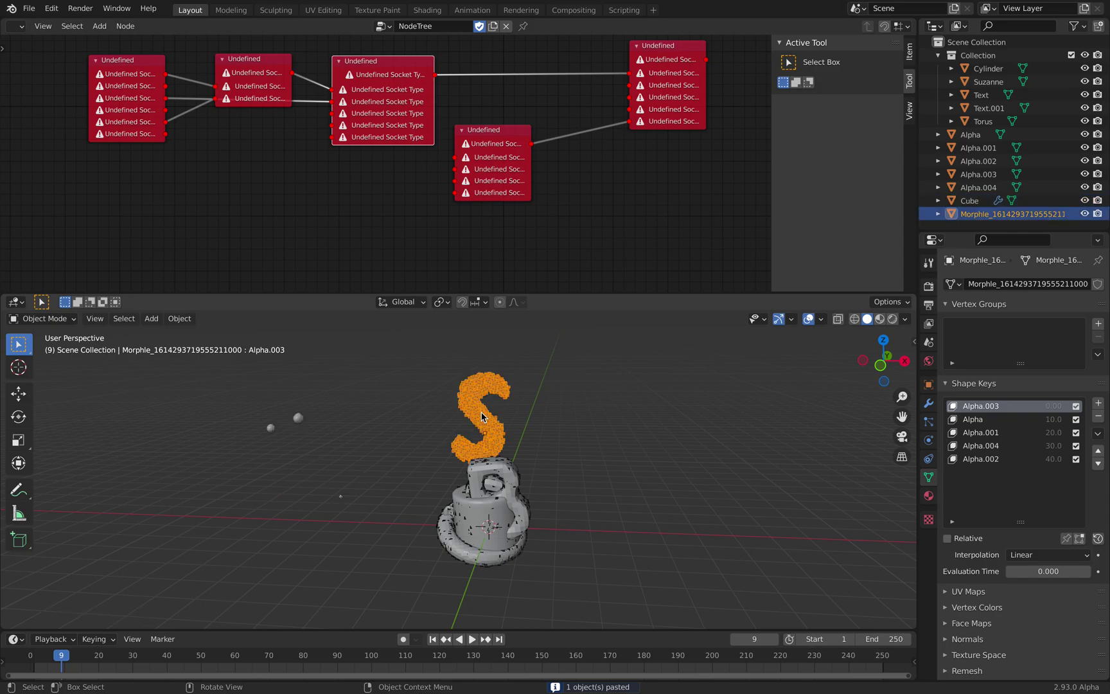
{"action": "left_click", "coordinate": [927, 404]}
{"action": "left_click", "coordinate": [988, 286]}
{"action": "left_click", "coordinate": [892, 410]}
{"action": "left_click", "coordinate": [955, 355]}
{"action": "left_click", "coordinate": [929, 376]}
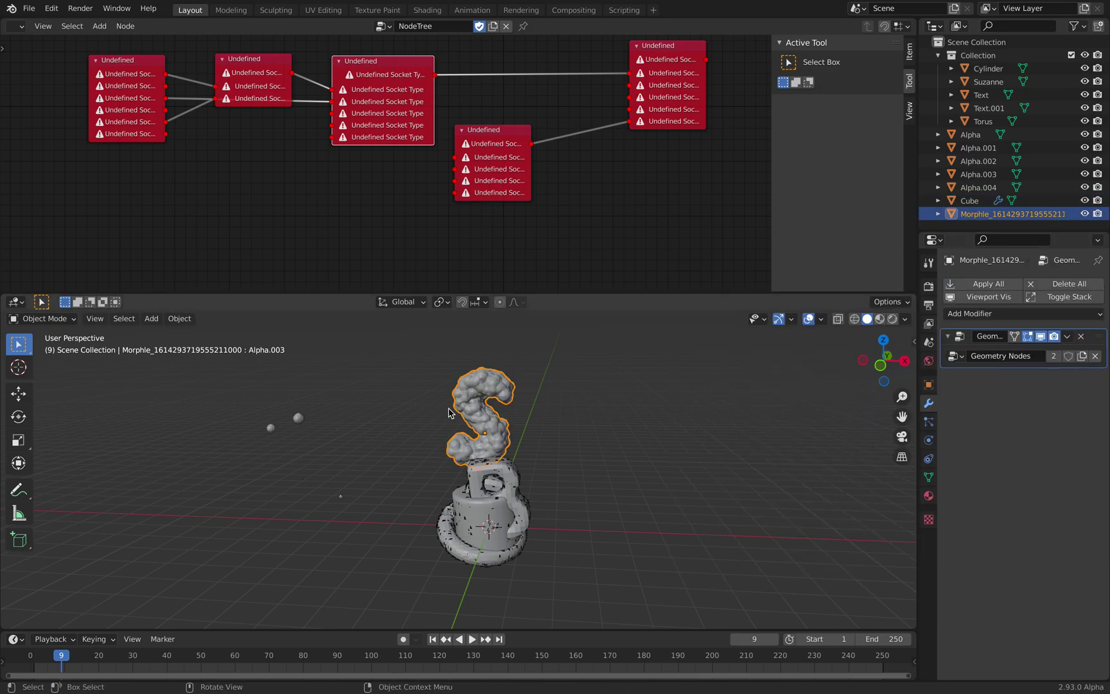
- Delete the pasted cube and all source and Alpha objects, keeping only the Morphle mesh
{"action": "left_click", "coordinate": [332, 422]}
{"action": "left_click", "coordinate": [300, 417]}
{"action": "key", "text": "x"}
{"action": "left_click", "coordinate": [300, 418]}
{"action": "key", "text": "a"}
{"action": "left_click_drag", "start_coordinate": [411, 479], "coordinate": [595, 581]}
{"action": "key", "text": "x"}
{"action": "key", "text": "x"}
{"action": "left_click", "coordinate": [559, 440]}
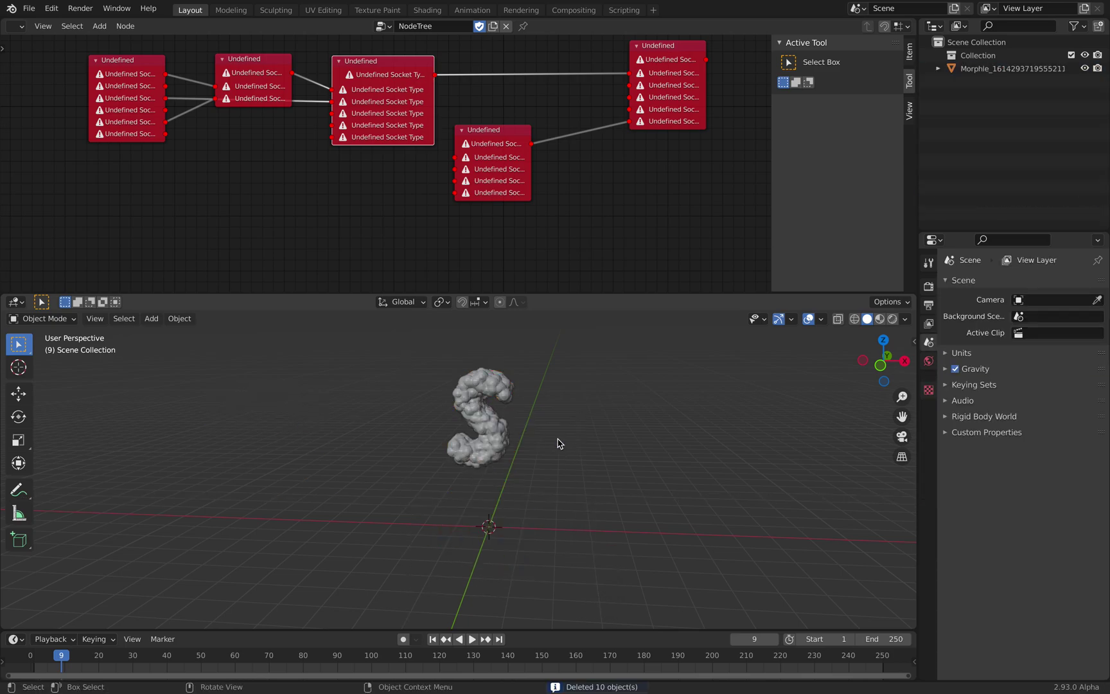
{"action": "key", "text": "Home"}
- Save the scene as a new incremented file named morphle_demo_004.blend
{"action": "left_click", "coordinate": [30, 9]}
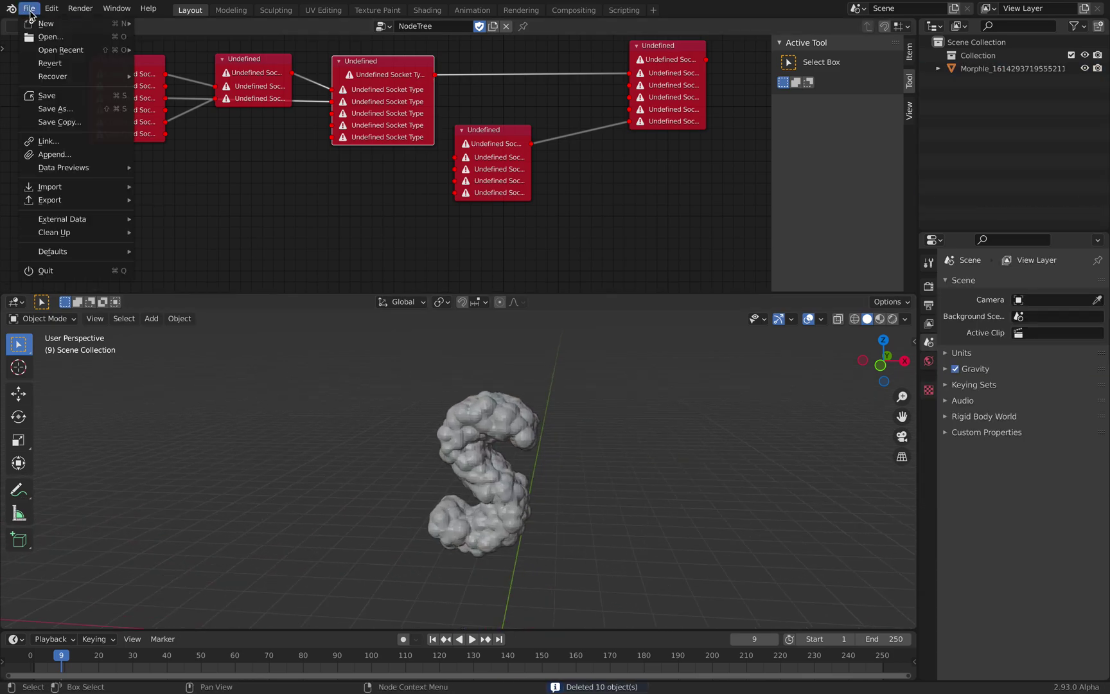
{"action": "left_click", "coordinate": [55, 108]}
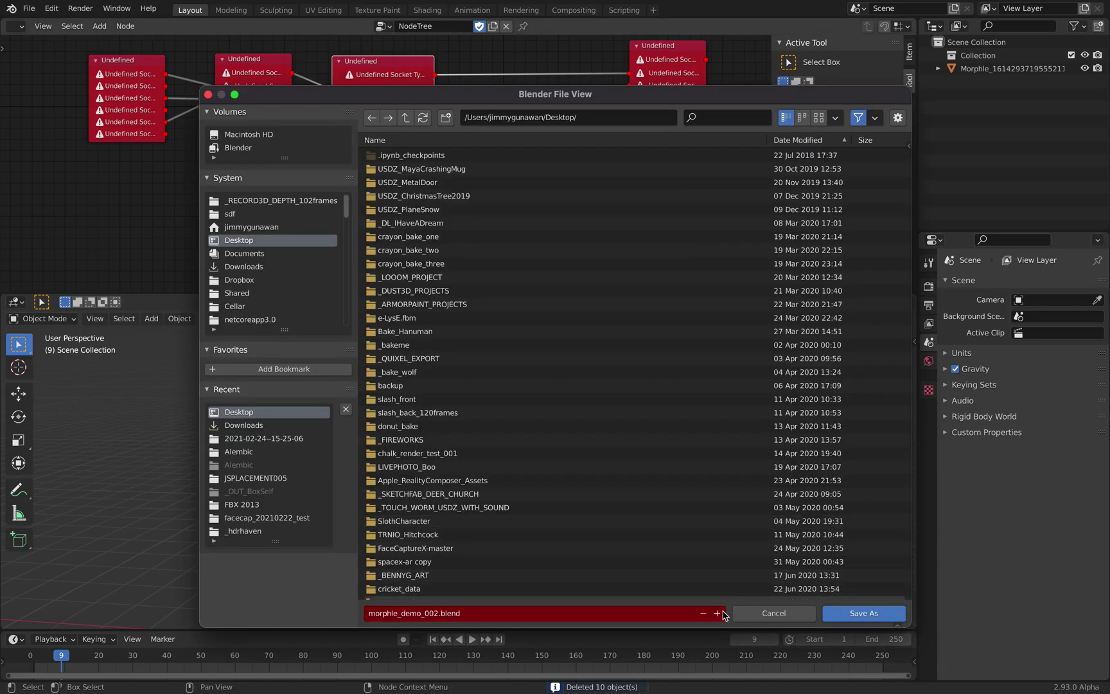
{"action": "left_click", "coordinate": [719, 612]}
{"action": "left_click", "coordinate": [864, 613]}
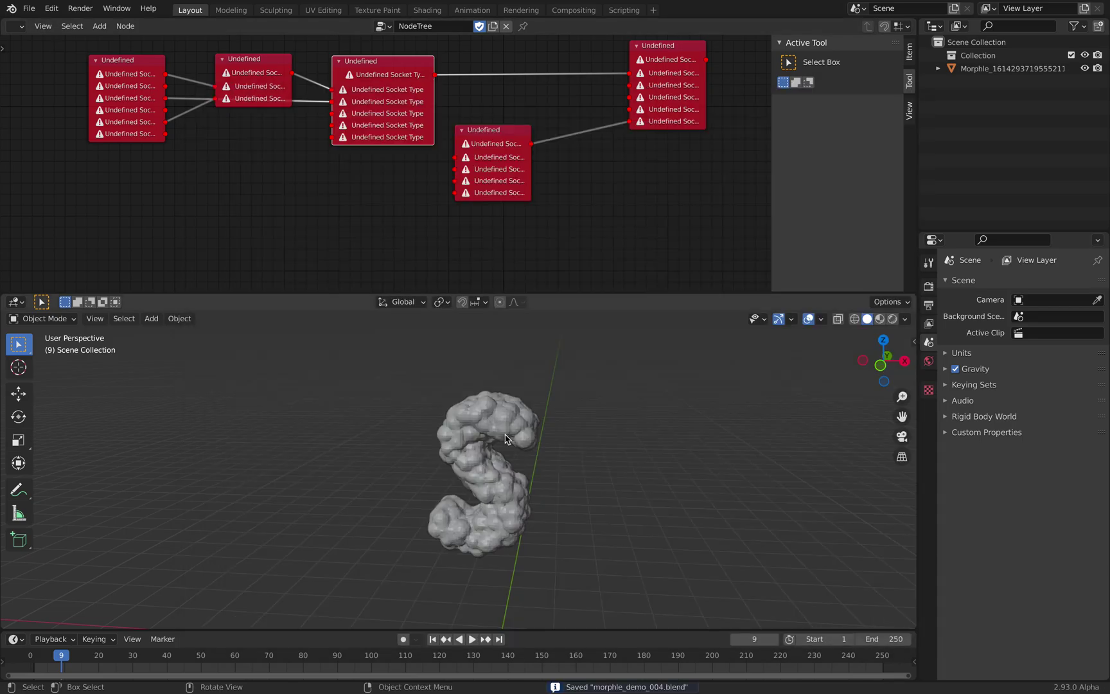
- Turn on Relative for the Morphle mesh's shape keys and test the Alpha key's value
{"action": "left_click", "coordinate": [523, 433]}
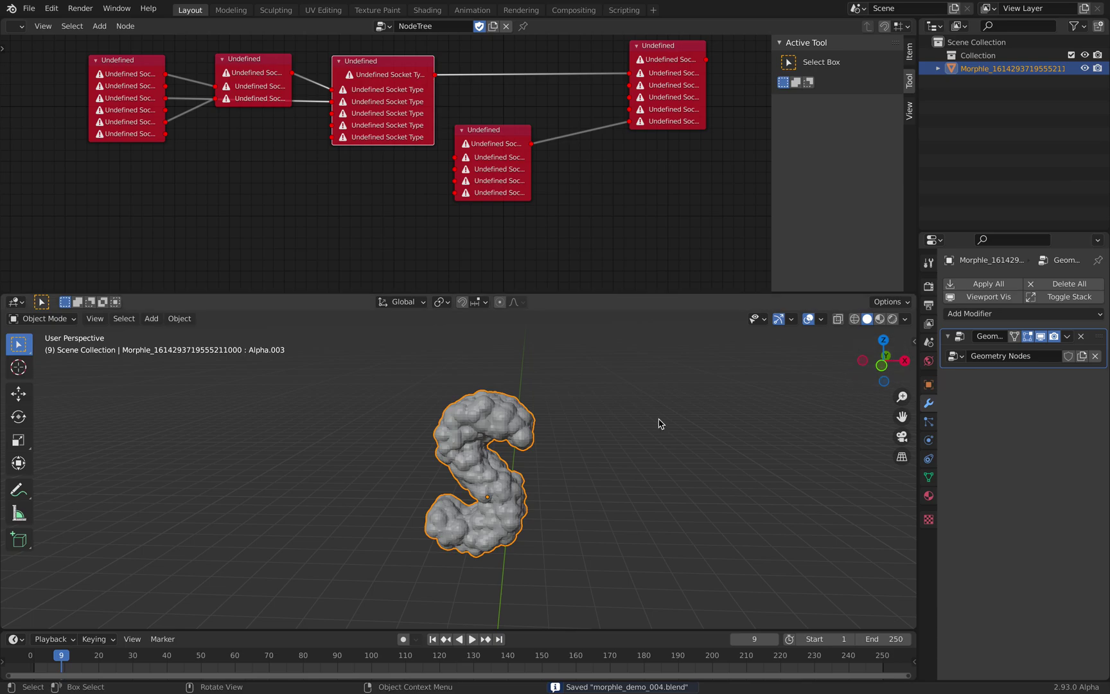
{"action": "left_click", "coordinate": [928, 475]}
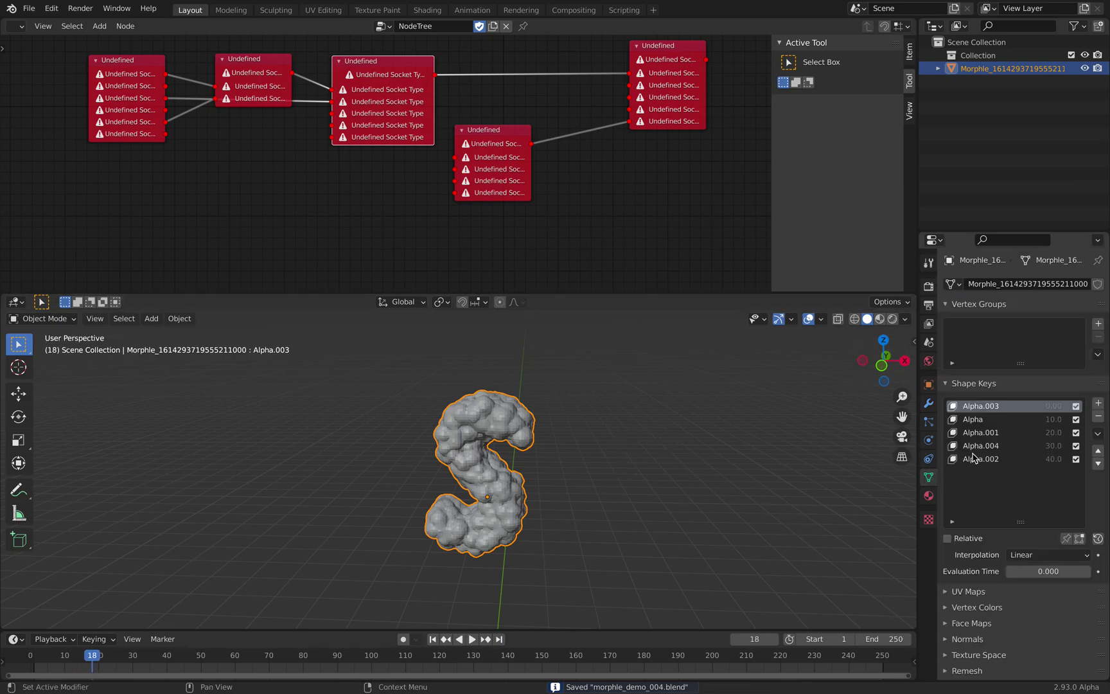
{"action": "left_click", "coordinate": [947, 538]}
{"action": "mouse_move", "coordinate": [1046, 571]}
{"action": "left_mouse_down"}
{"action": "mouse_move", "coordinate": [1066, 571]}
{"action": "mouse_move", "coordinate": [1028, 571]}
{"action": "left_mouse_up"}
{"action": "left_click", "coordinate": [947, 539]}
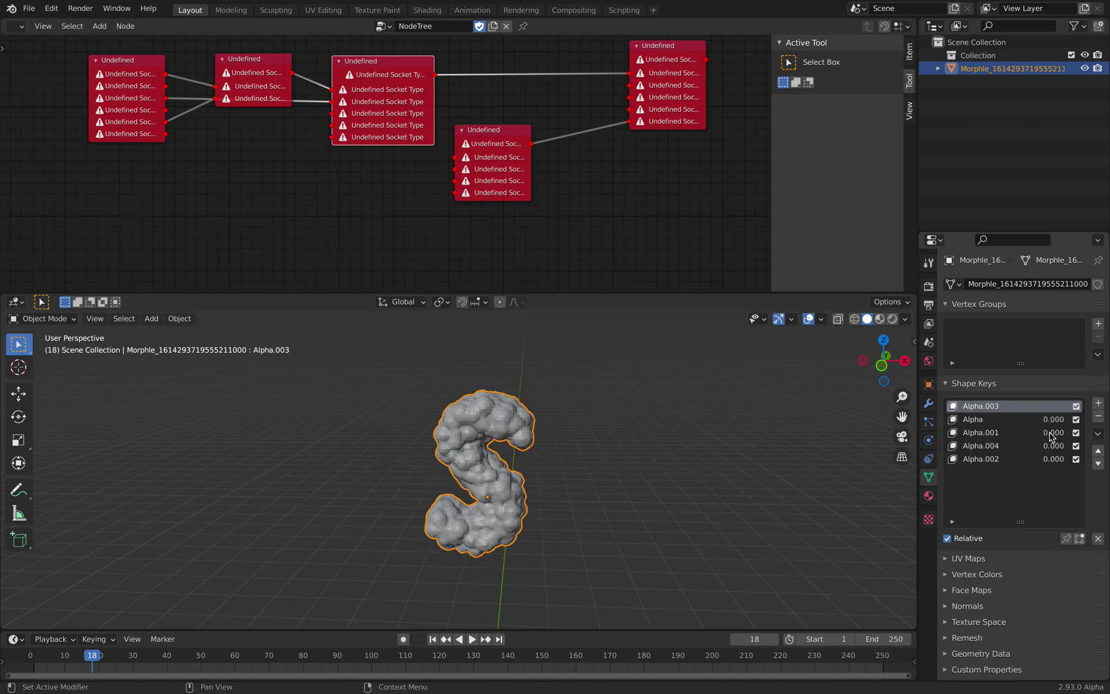
{"action": "left_click_drag", "start_coordinate": [1052, 419], "coordinate": [1027, 445]}
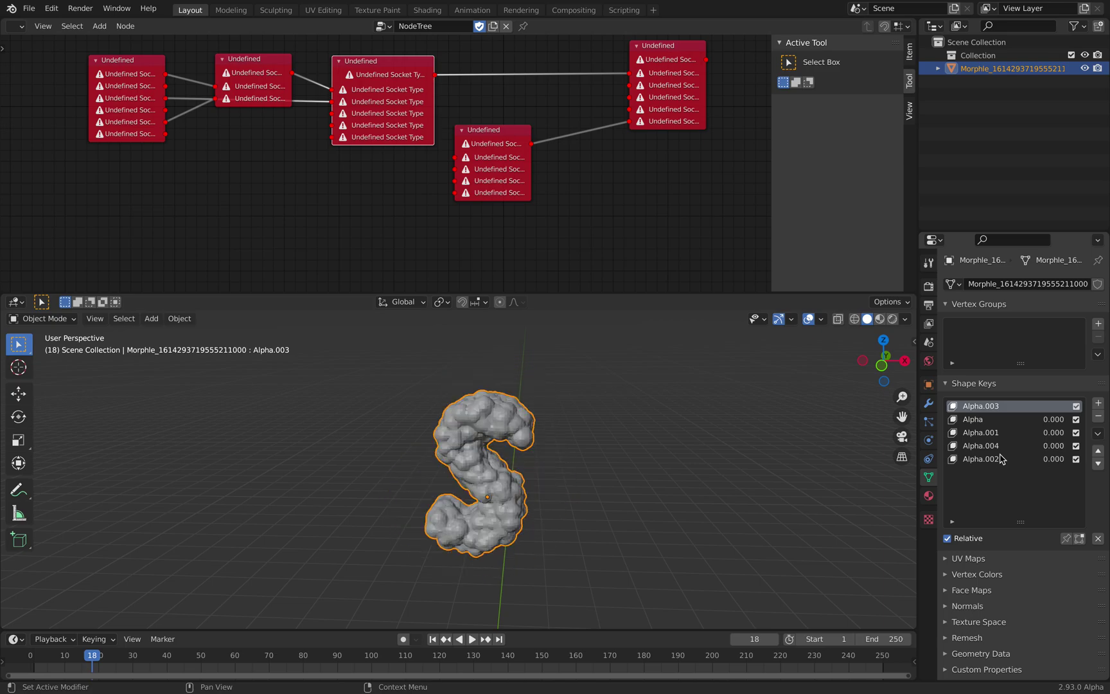
- Show the mesh's Geometry Nodes tree, setting the Attribute Randomize seed to 92 and the Points to Volume voxel amount to 78.44
{"action": "left_click", "coordinate": [15, 25]}
{"action": "left_click", "coordinate": [63, 137]}
{"action": "scroll", "coordinate": [517, 227], "scroll_direction": "up", "scroll_amount": 1}
{"action": "middle_click_drag", "start_coordinate": [412, 155], "coordinate": [340, 218]}
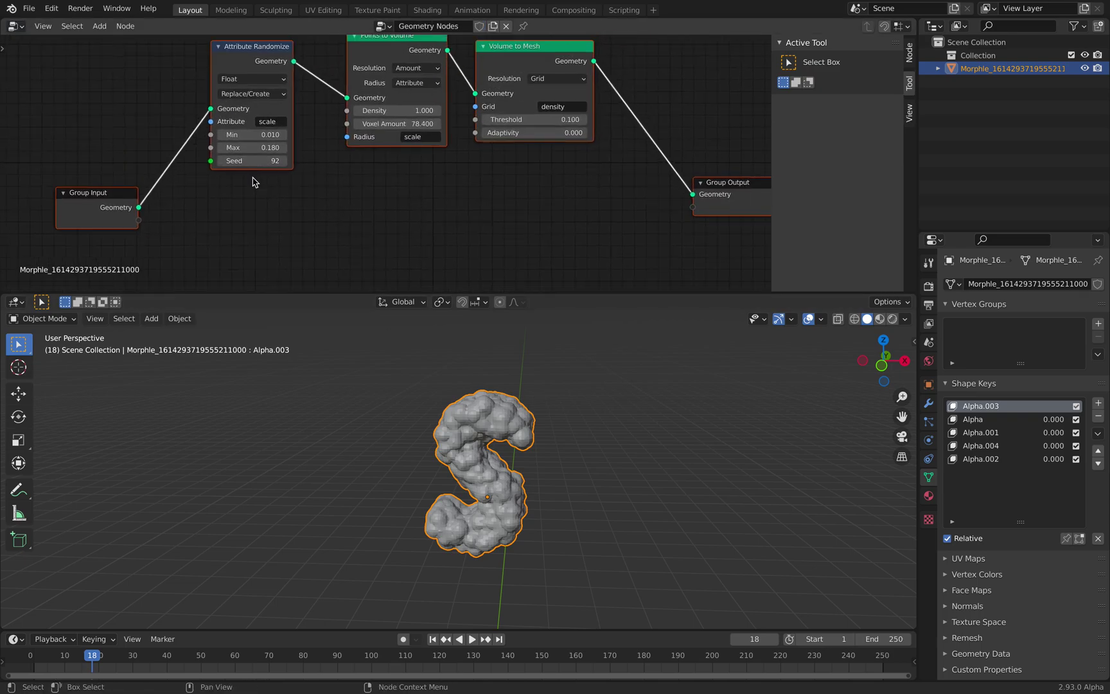
{"action": "left_click_drag", "start_coordinate": [394, 127], "coordinate": [396, 126], "text": "shift"}
- Try the other geometry node tree on the Morphle mesh, then reassign the Geometry Nodes tree
{"action": "left_click", "coordinate": [384, 27]}
{"action": "left_click", "coordinate": [391, 59]}
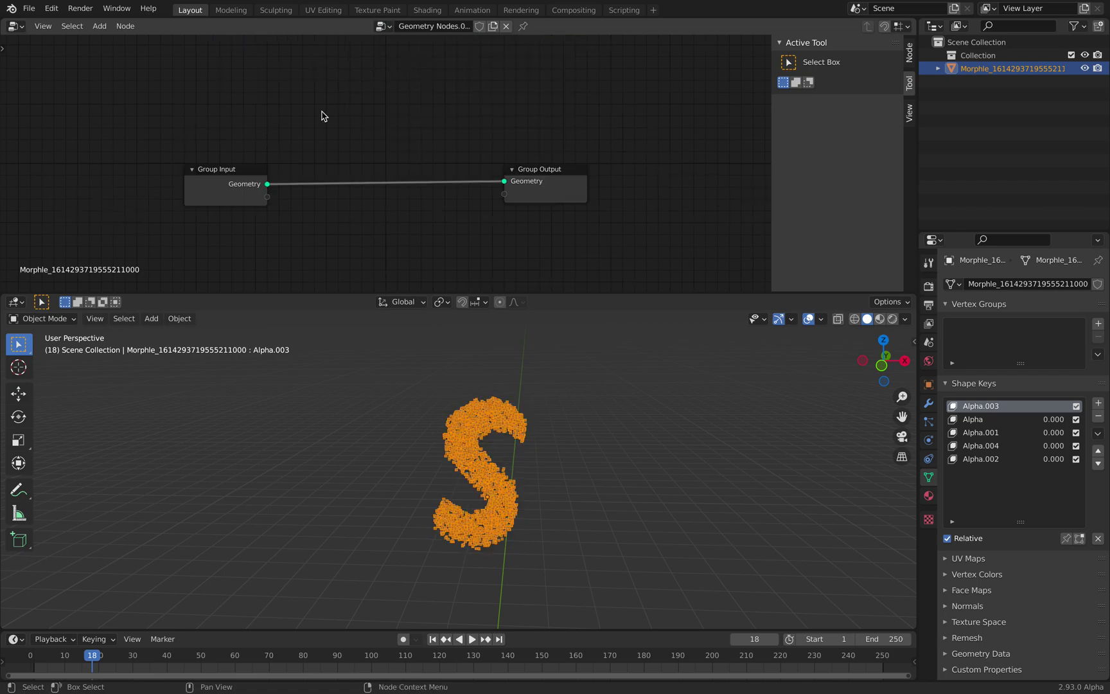
{"action": "left_click", "coordinate": [384, 27]}
{"action": "left_click", "coordinate": [393, 44]}
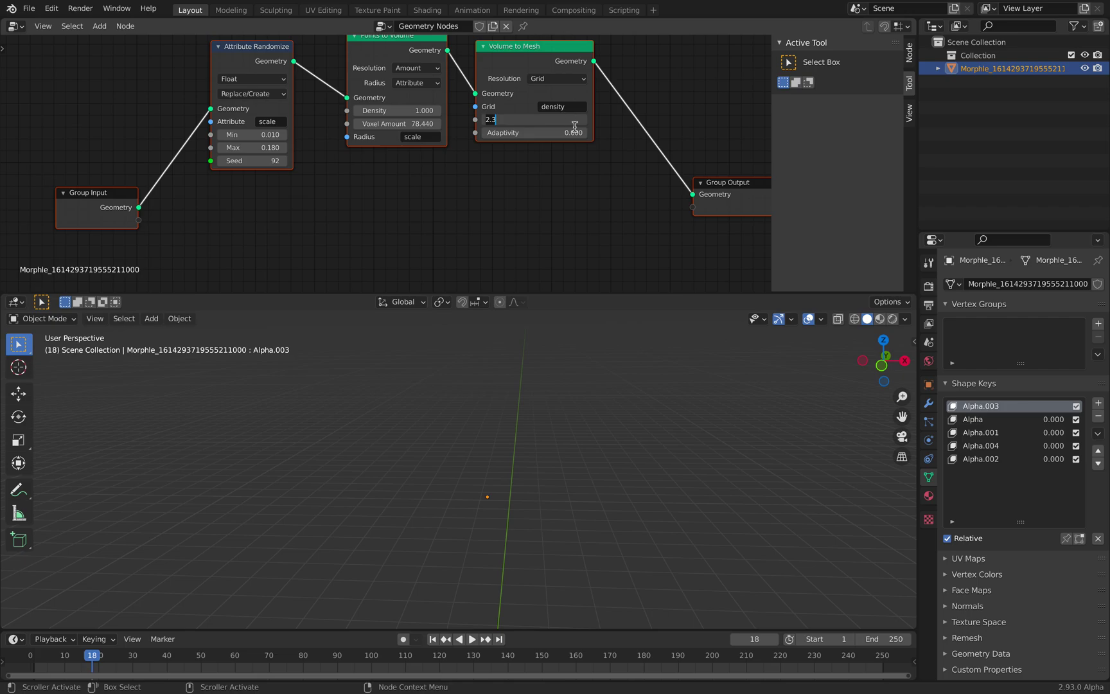
- Set the Volume to Mesh threshold to 0.14 and play the animation briefly
{"action": "key", "text": "Escape"}
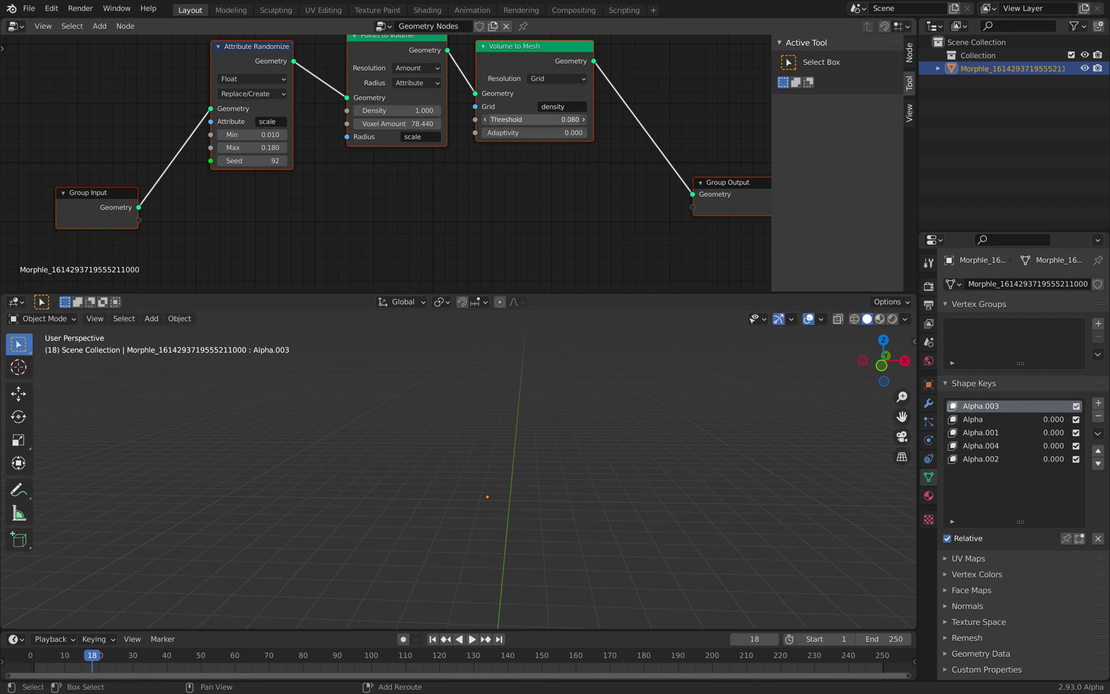
{"action": "left_click_drag", "start_coordinate": [534, 119], "coordinate": [546, 119], "text": "shift"}
{"action": "key", "text": "space"}
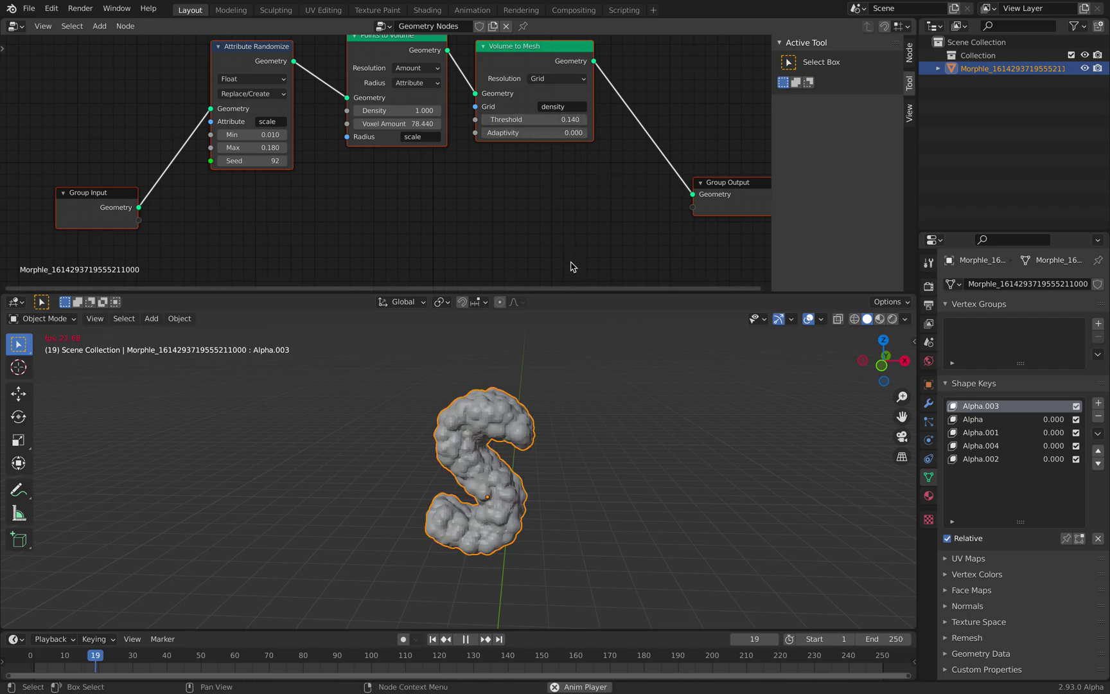
{"action": "key", "text": "space"}
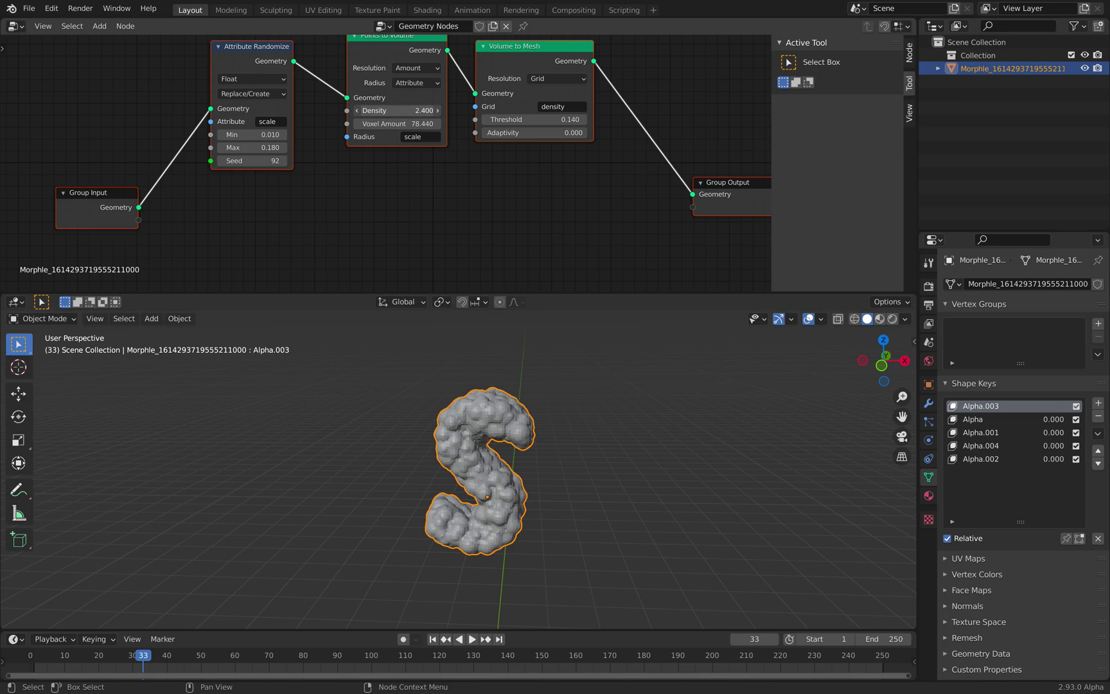
- Set the Attribute Randomize seed to 138 and preview the animation playback
{"action": "key", "text": "Return"}
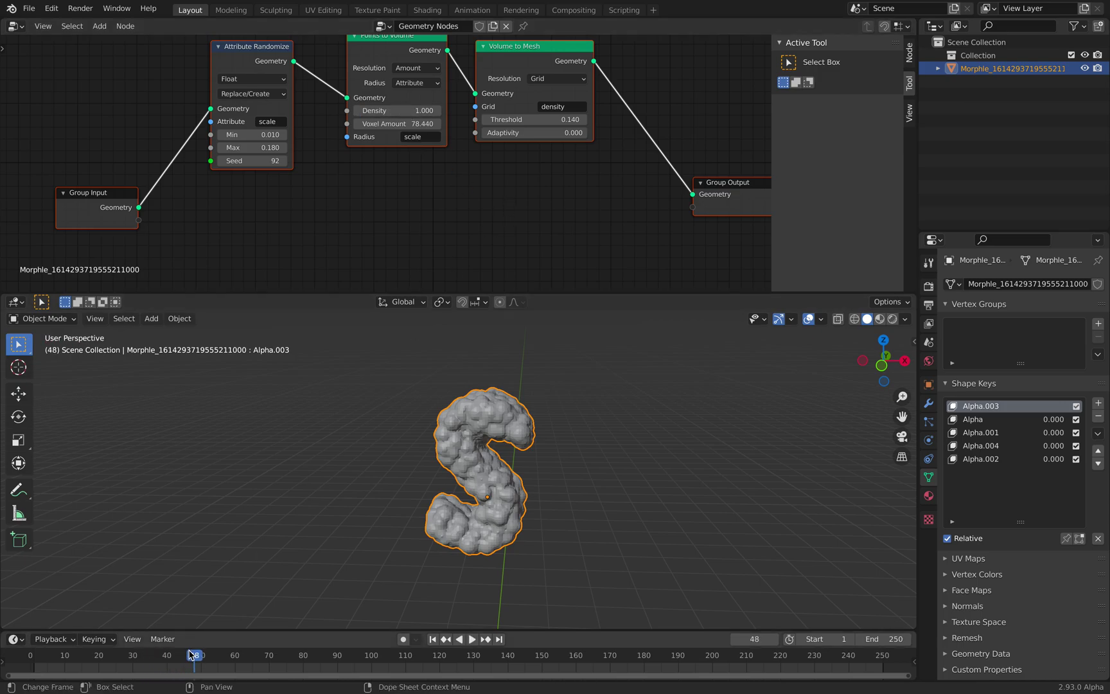
{"action": "key", "text": "Escape"}
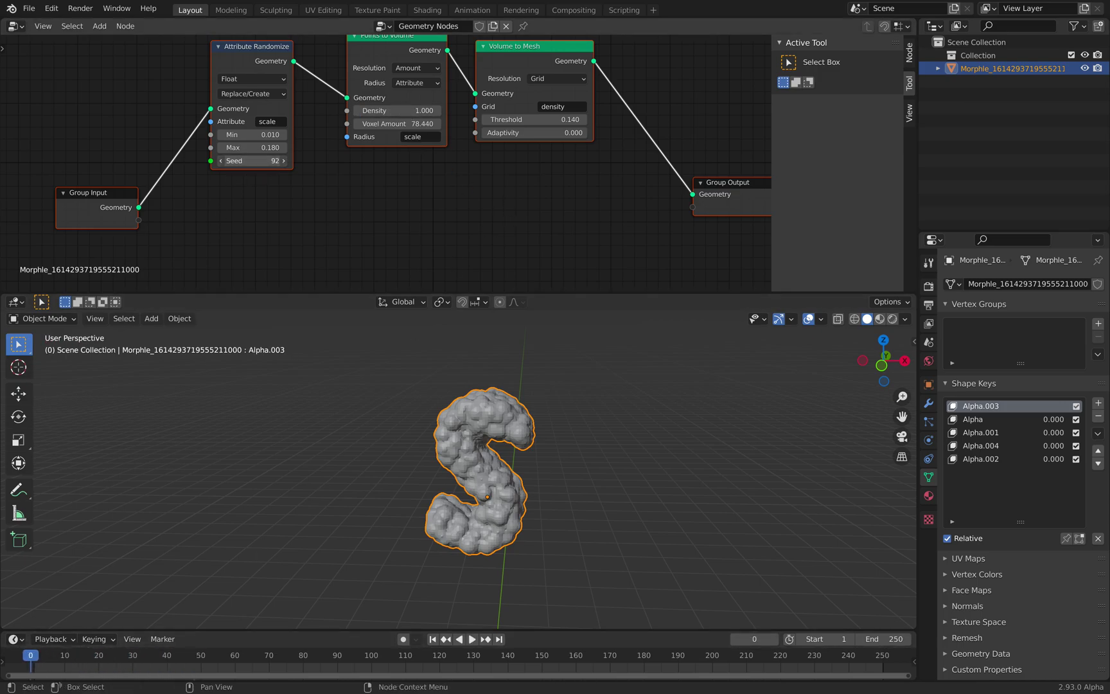
{"action": "key", "text": "Home"}
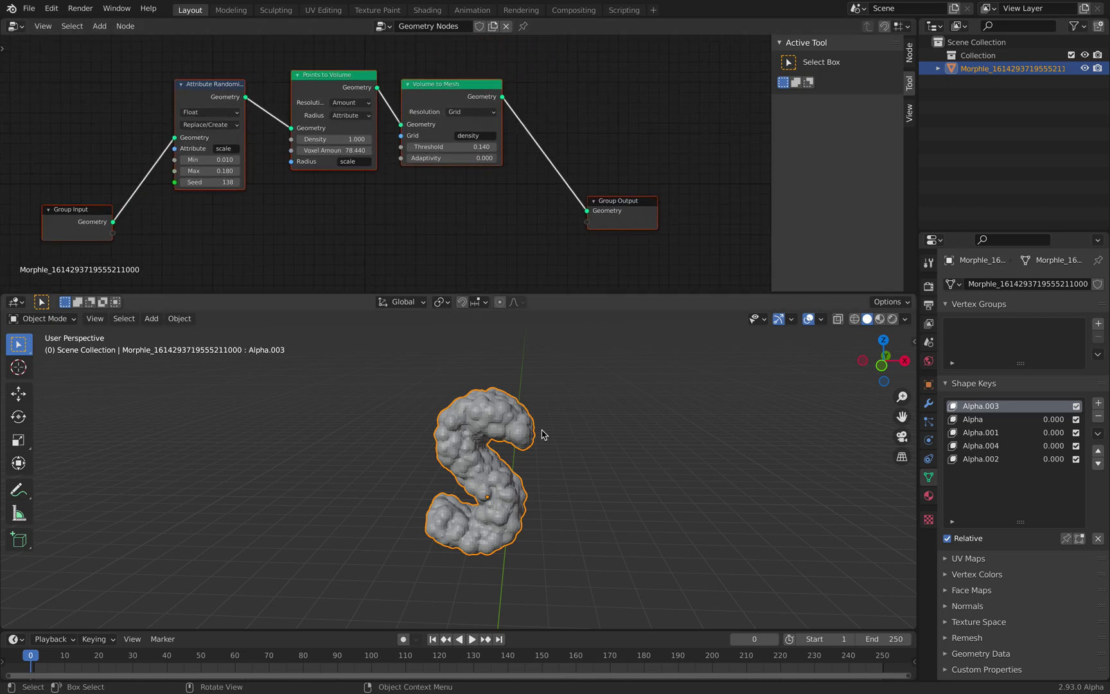
{"action": "key", "text": "space"}
{"action": "key", "text": "space"}
- Turn off Relative on the Morphle mesh's shape keys and keyframe an Evaluation Time of 0 at frame 1
{"action": "left_click", "coordinate": [976, 539]}
{"action": "left_click", "coordinate": [972, 539]}
{"action": "left_click", "coordinate": [972, 539]}
{"action": "mouse_move", "coordinate": [1034, 572]}
{"action": "left_mouse_down"}
{"action": "mouse_move", "coordinate": [1066, 571]}
{"action": "mouse_move", "coordinate": [1030, 572]}
{"action": "left_mouse_up"}
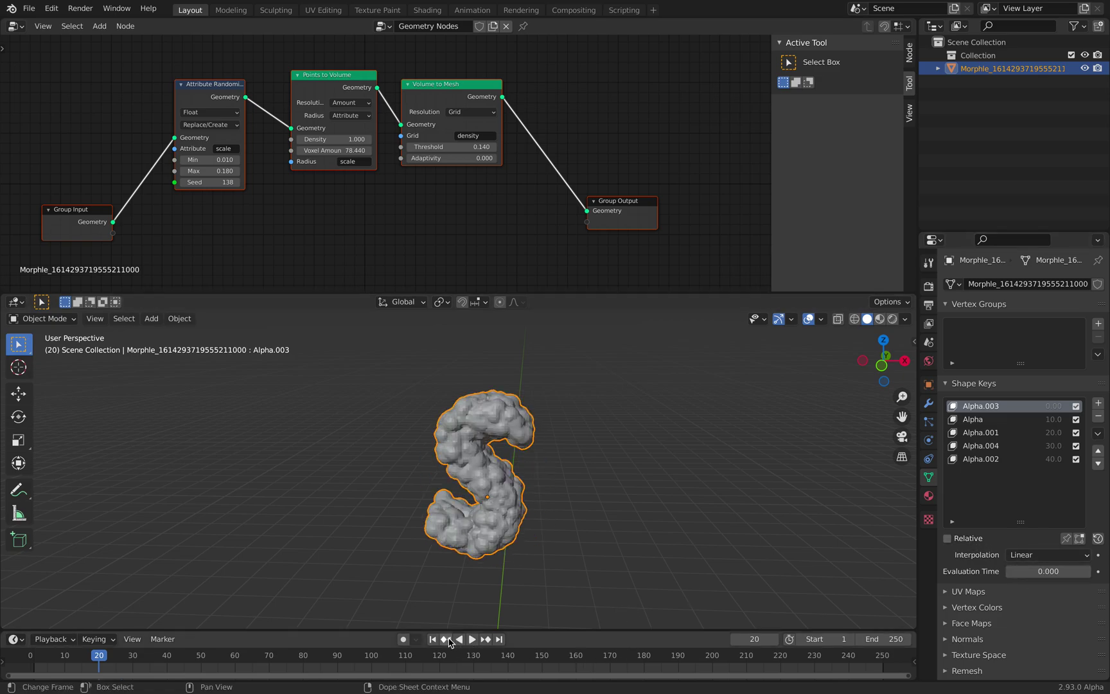
{"action": "left_click", "coordinate": [447, 639]}
{"action": "key", "text": "i"}
- Go to frame 59, raise the shape keys' Evaluation Time and keyframe it there
{"action": "left_click_drag", "start_coordinate": [221, 655], "coordinate": [226, 656]}
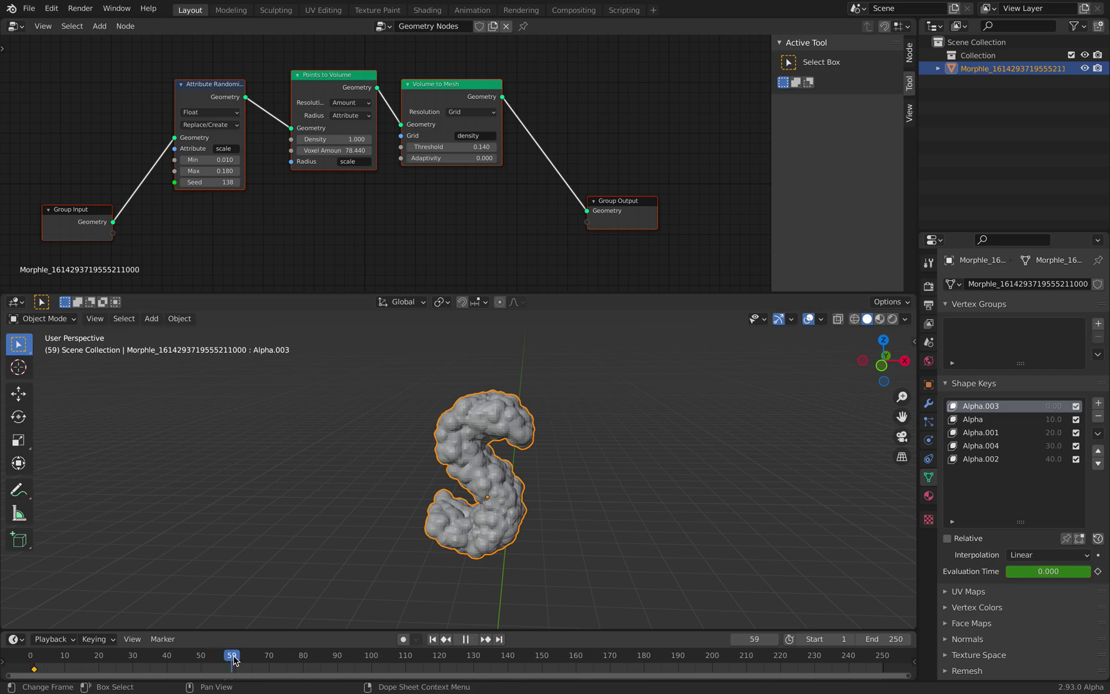
{"action": "key", "text": "space"}
{"action": "left_click_drag", "start_coordinate": [1030, 571], "coordinate": [1058, 571]}
{"action": "key", "text": "i"}
- Scrub and play the morph animation, and set the scene's end frame to 60
{"action": "left_click_drag", "start_coordinate": [139, 657], "coordinate": [77, 662]}
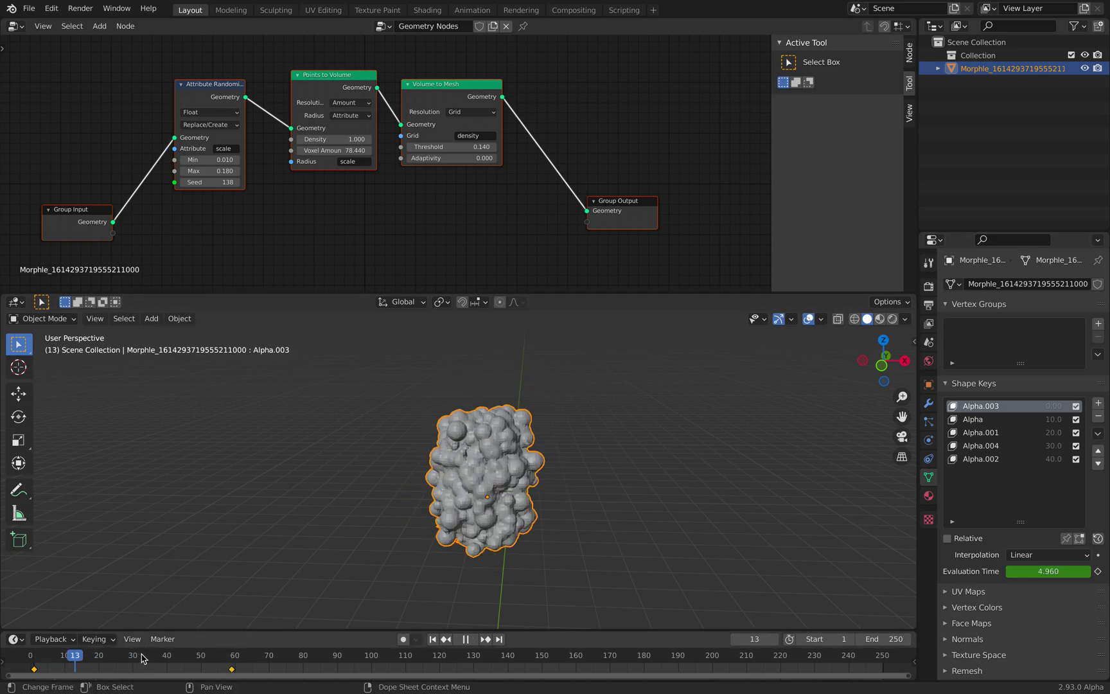
{"action": "key", "text": "space"}
{"action": "left_click", "coordinate": [875, 638]}
{"action": "type", "text": "60"}
{"action": "key", "text": "Return"}
{"action": "scroll", "coordinate": [578, 414], "scroll_direction": "up", "scroll_amount": 3}
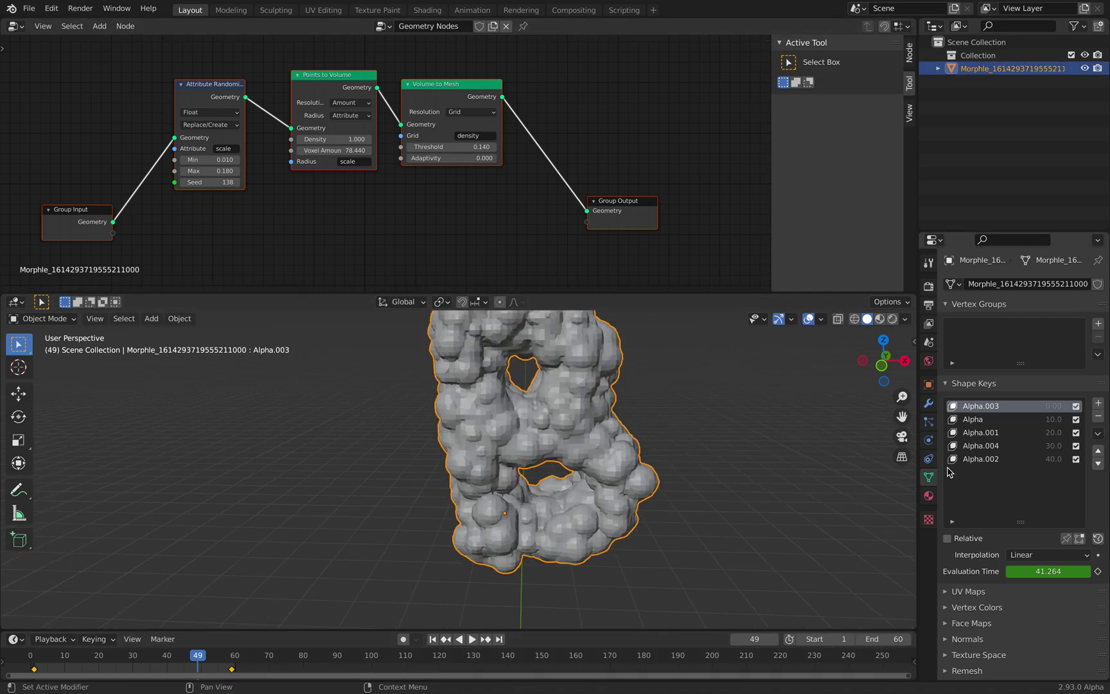
- Export only the selected Morphle mesh as the Alembic file morphle_demo_004.abc, covering frames 1 to 60
{"action": "left_click", "coordinate": [29, 8]}
{"action": "mouse_move", "coordinate": [97, 202]}
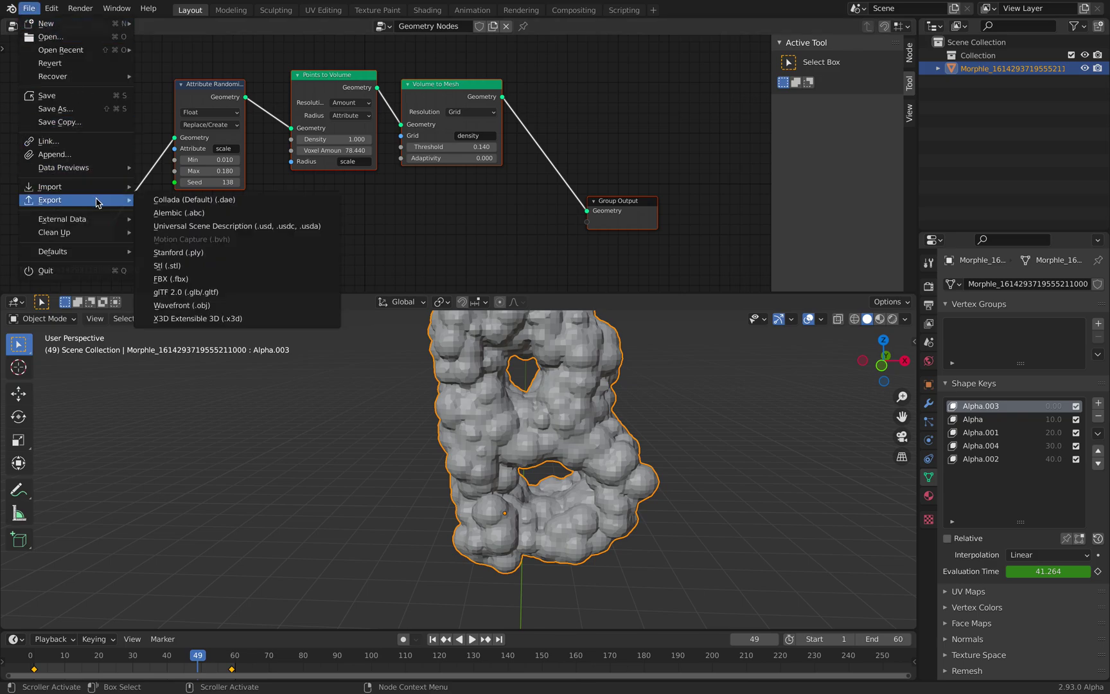
{"action": "left_click", "coordinate": [32, 9]}
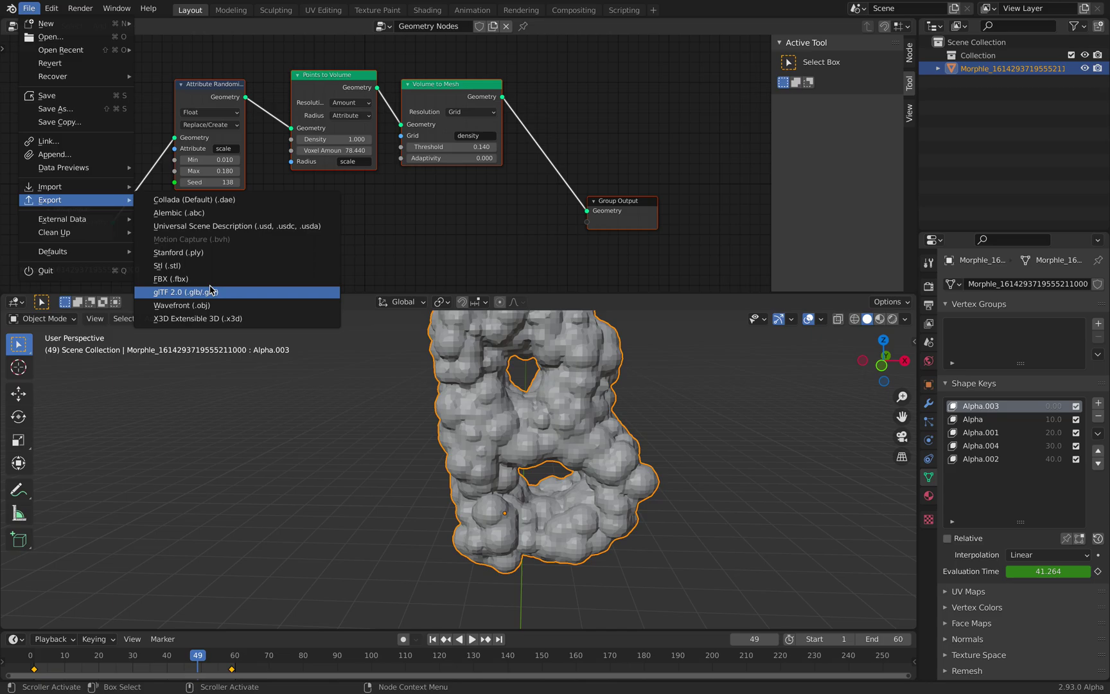
{"action": "left_click", "coordinate": [216, 215]}
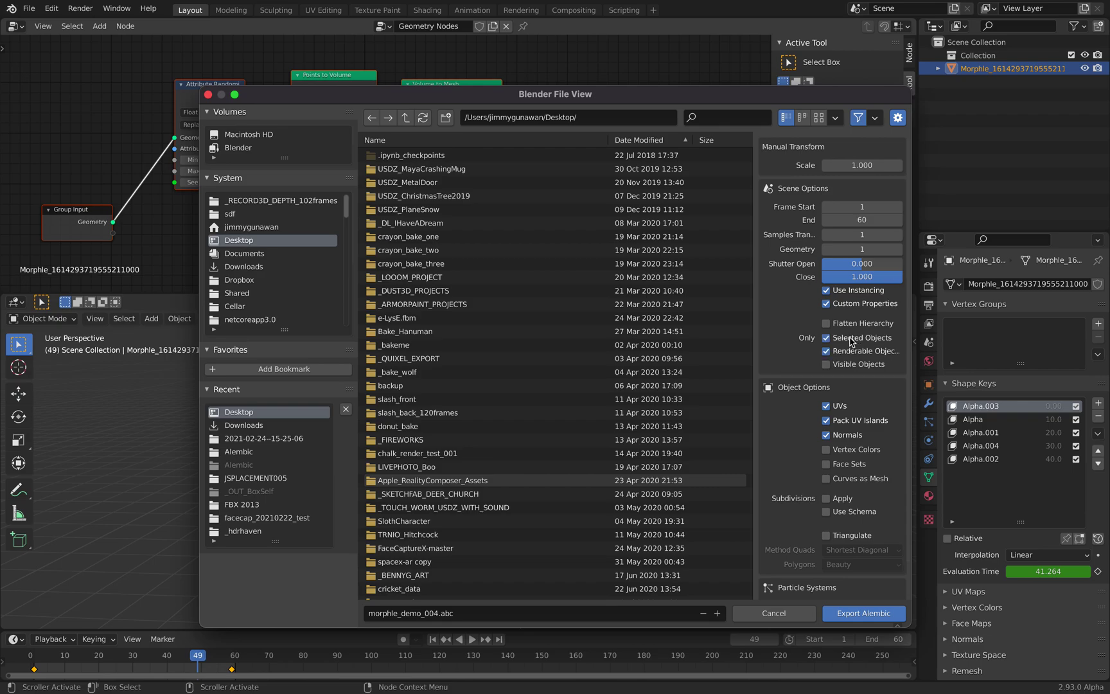
{"action": "left_click", "coordinate": [848, 613]}
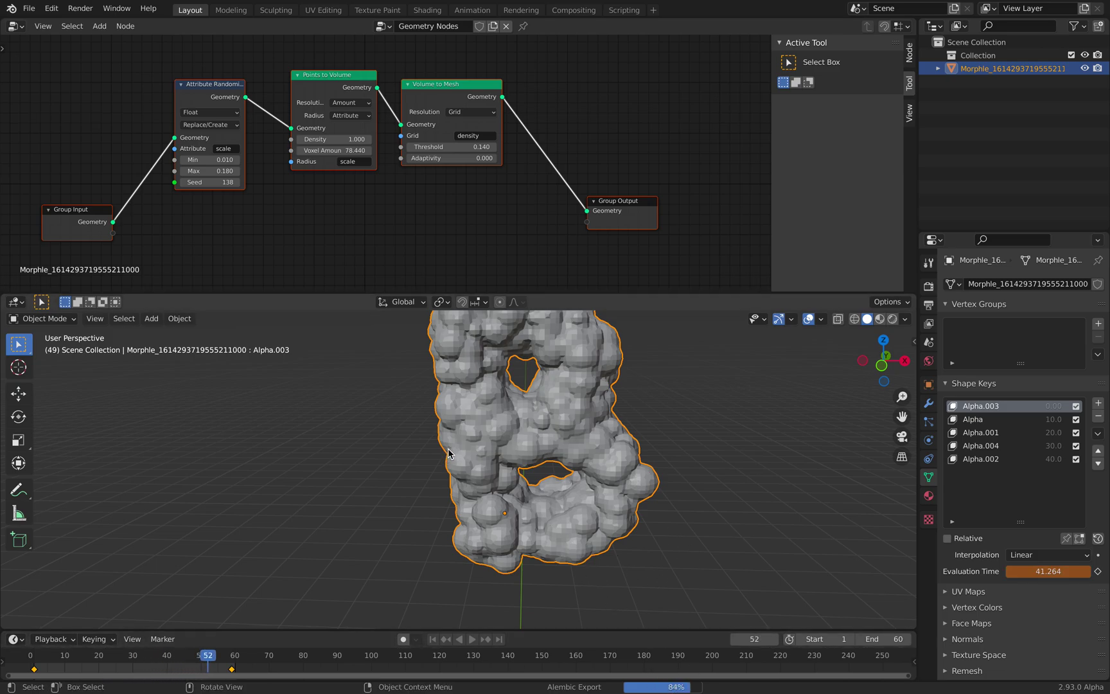
- Start a new General file and delete the default camera, cube and light
{"action": "left_click", "coordinate": [30, 9]}
{"action": "mouse_move", "coordinate": [40, 26]}
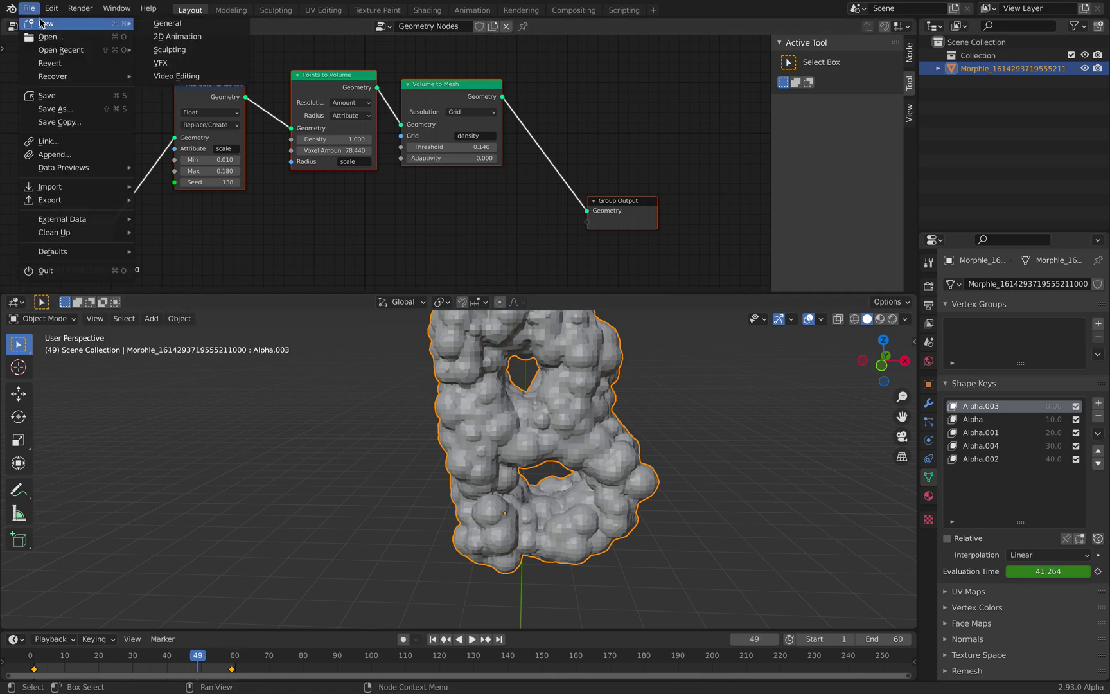
{"action": "left_click", "coordinate": [176, 26]}
{"action": "left_click", "coordinate": [524, 371]}
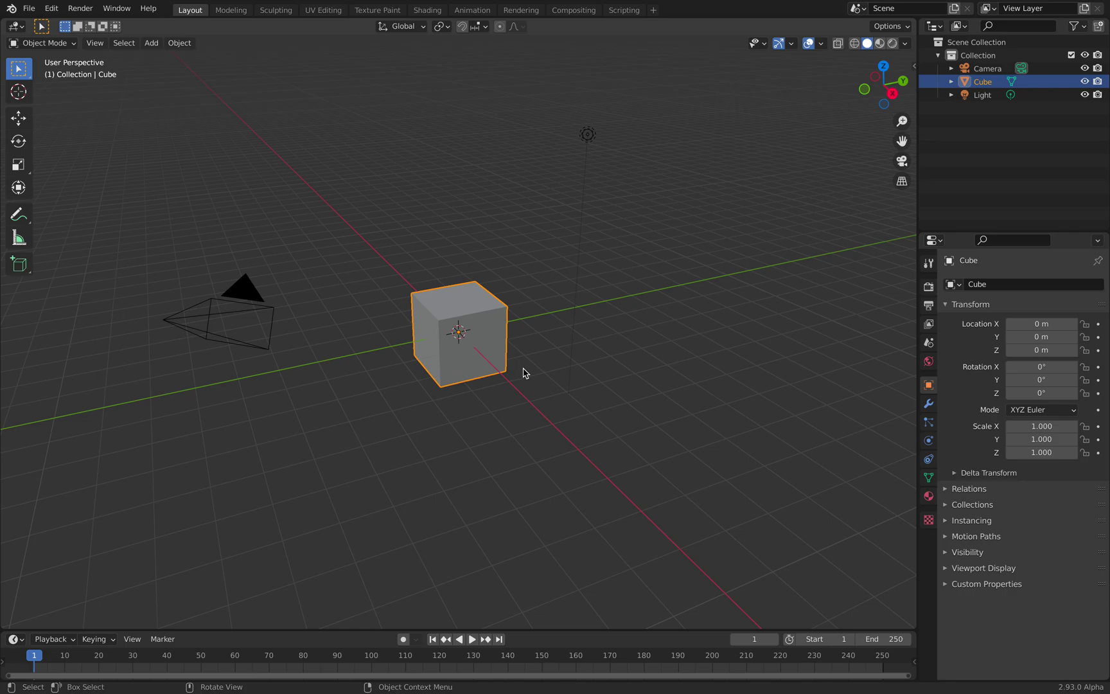
{"action": "key", "text": "a"}
{"action": "key", "text": "x"}
{"action": "left_click", "coordinate": [525, 371]}
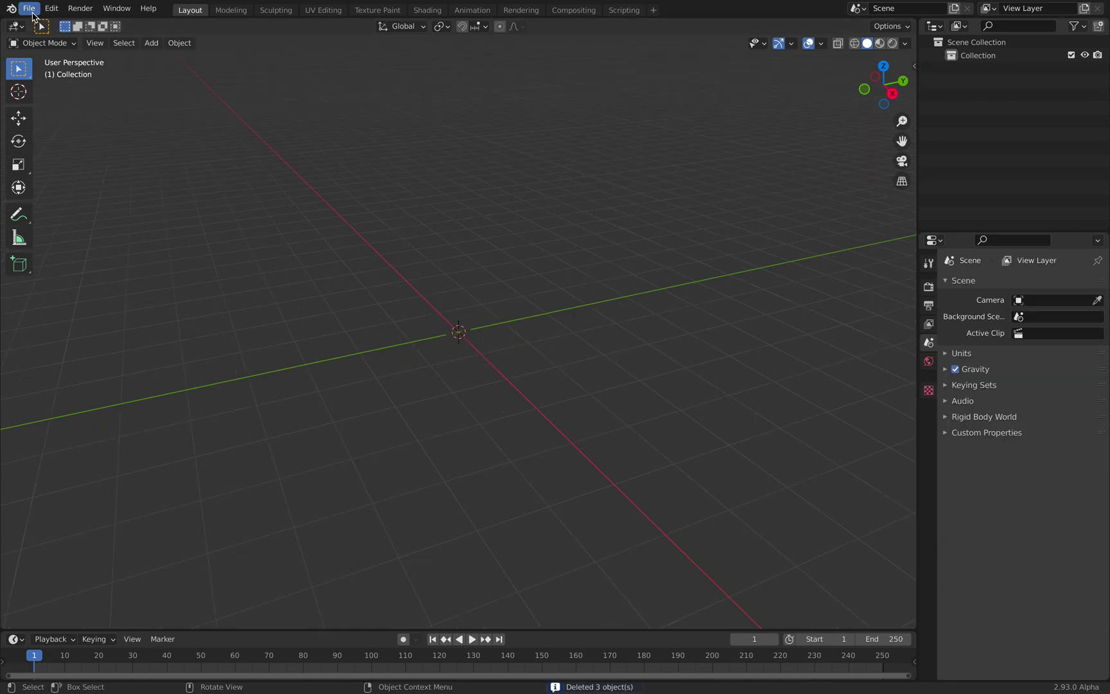
- Import the Alembic file morphle_demo_004.abc from the Desktop folder
{"action": "left_click", "coordinate": [29, 8]}
{"action": "mouse_move", "coordinate": [76, 187]}
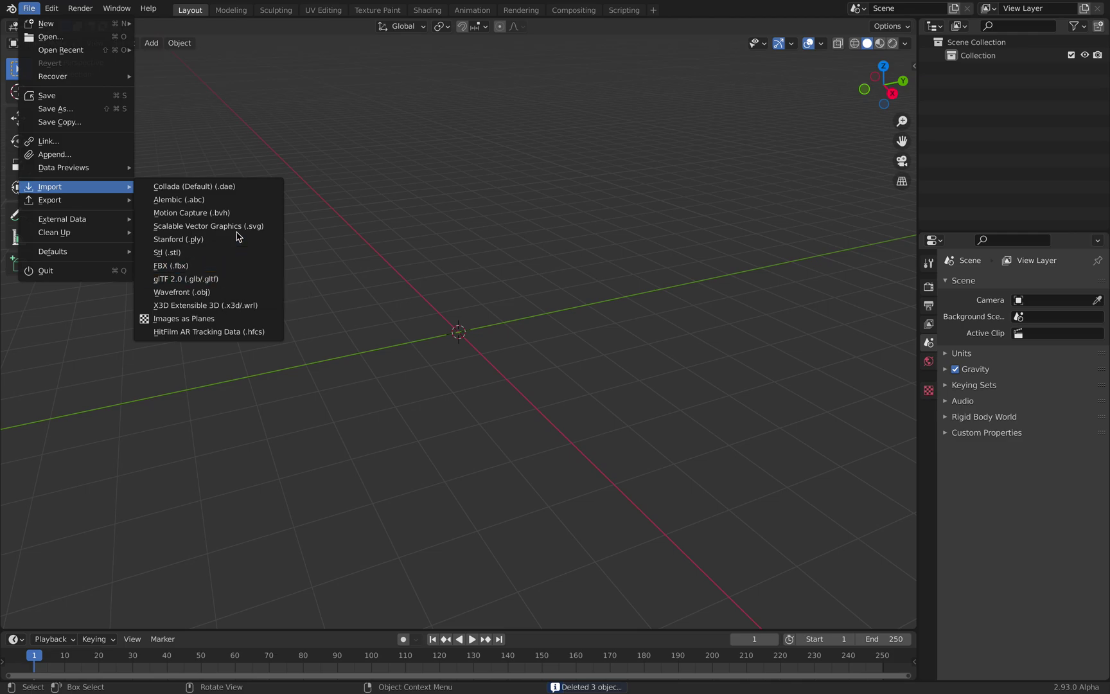
{"action": "left_click", "coordinate": [236, 202]}
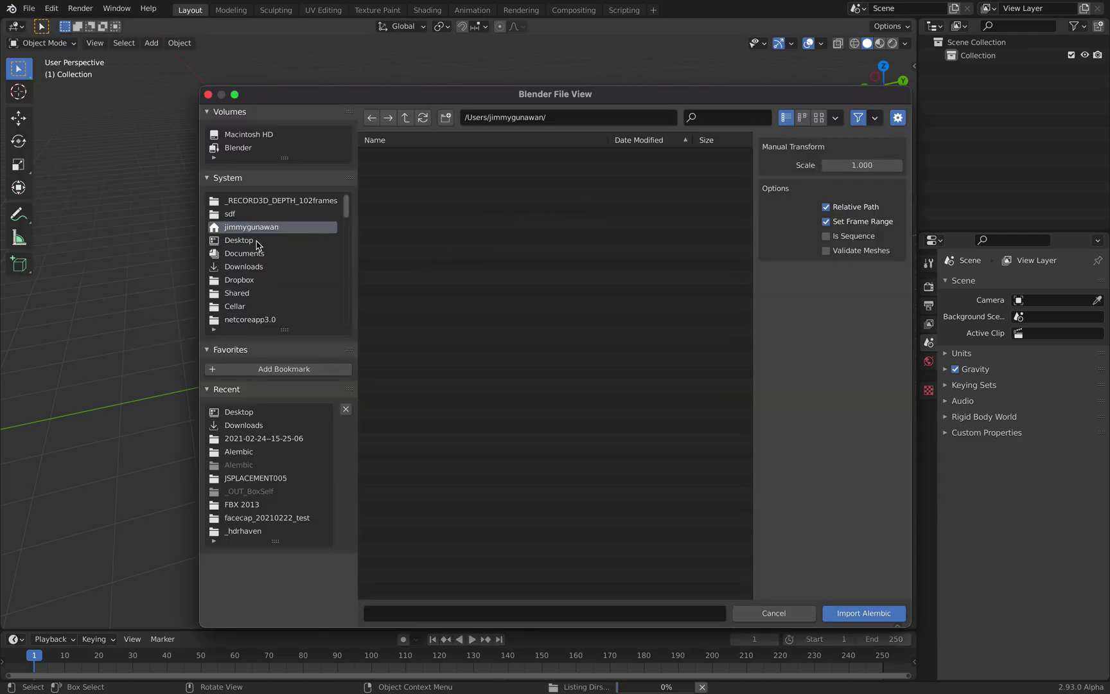
{"action": "left_click_drag", "start_coordinate": [339, 101], "coordinate": [354, 70]}
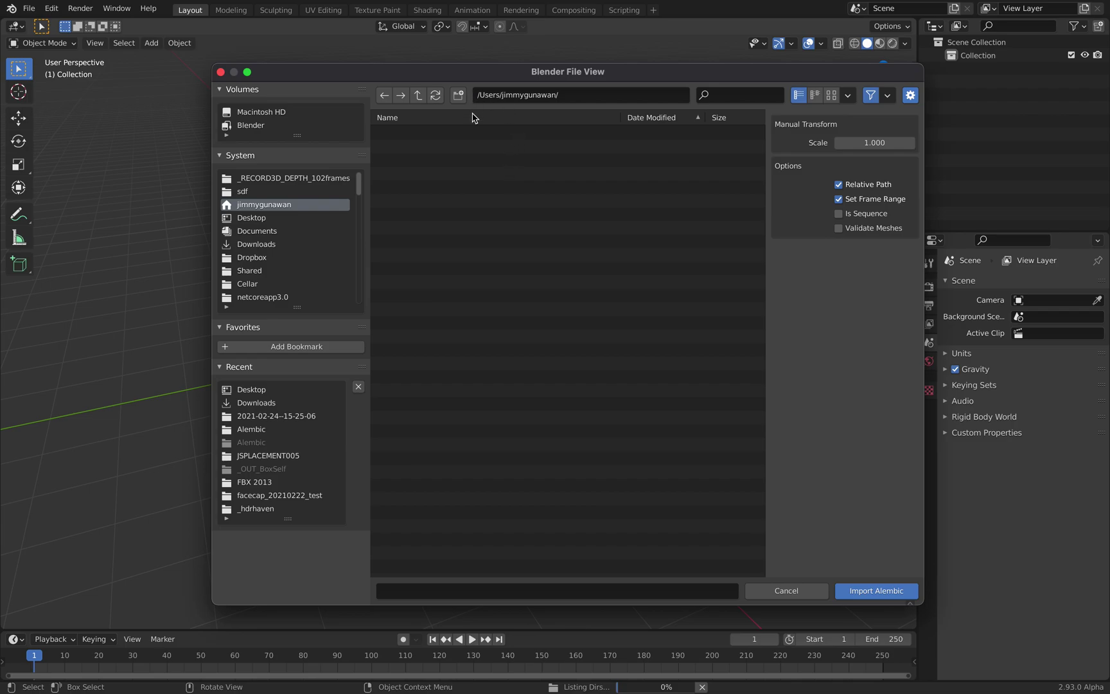
{"action": "left_click_drag", "start_coordinate": [839, 76], "coordinate": [758, 76]}
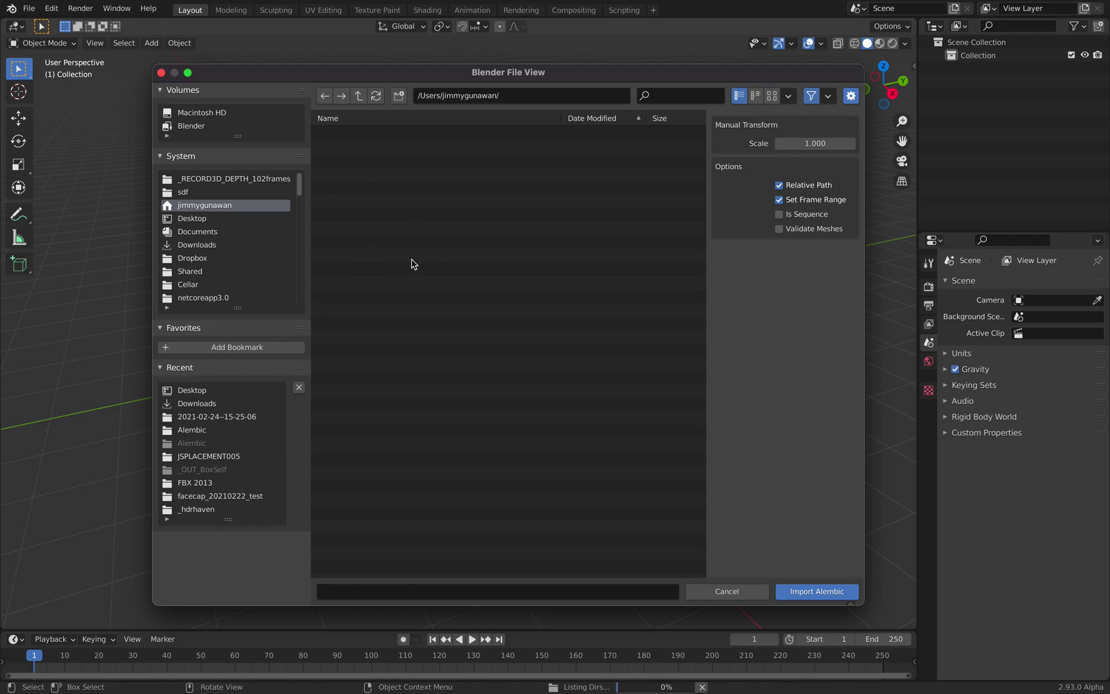
{"action": "key", "text": "ctrl+Left"}
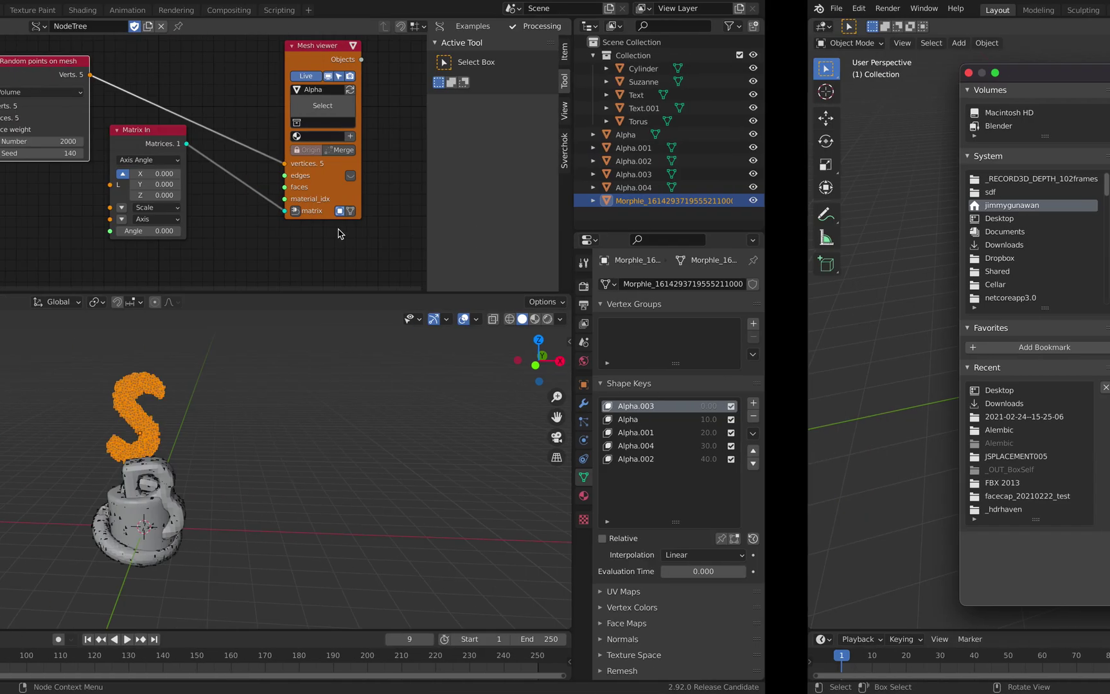
{"action": "key", "text": "ctrl+Right"}
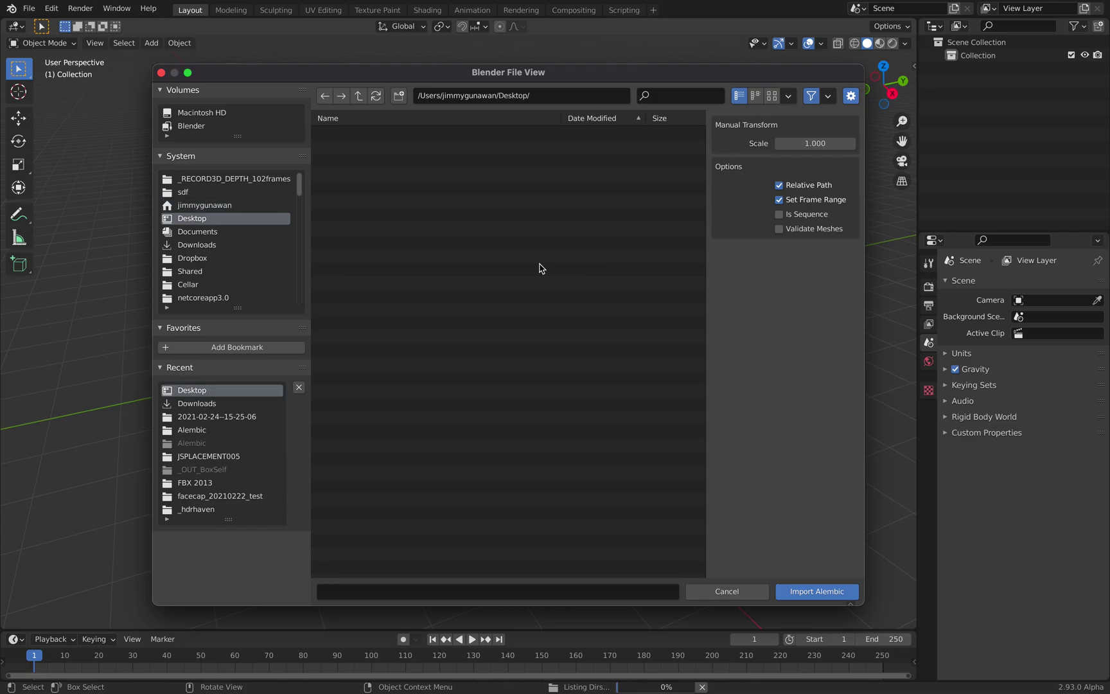
{"action": "left_click_drag", "start_coordinate": [703, 155], "coordinate": [748, 550]}
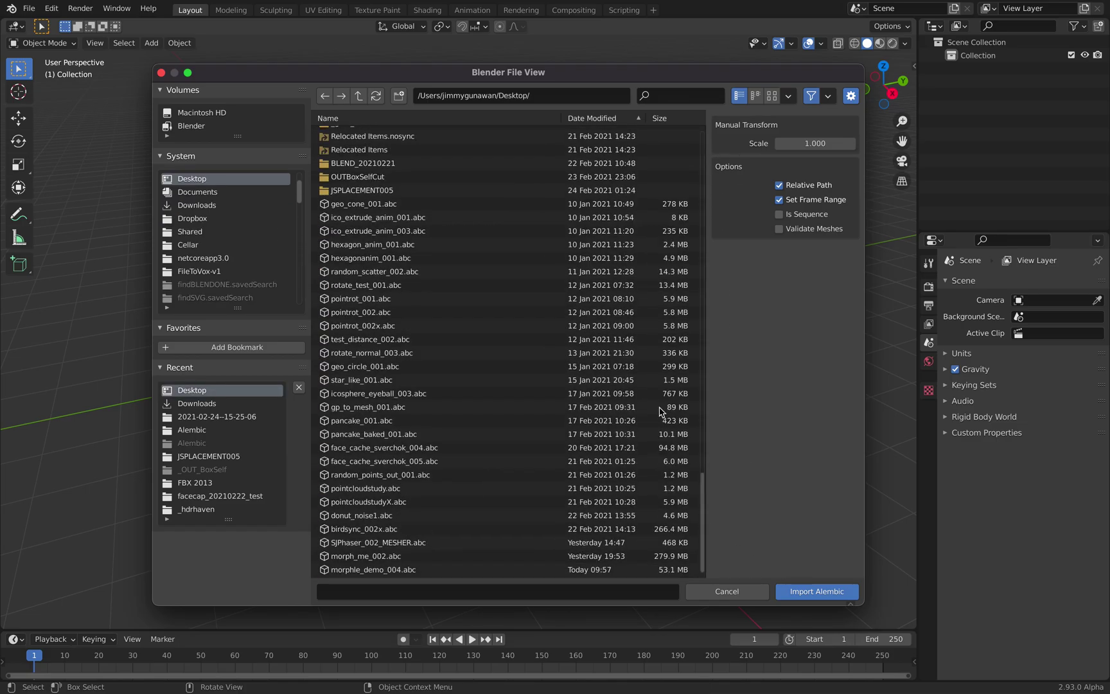
{"action": "left_click", "coordinate": [620, 118]}
{"action": "left_click", "coordinate": [620, 118]}
{"action": "left_click", "coordinate": [432, 570]}
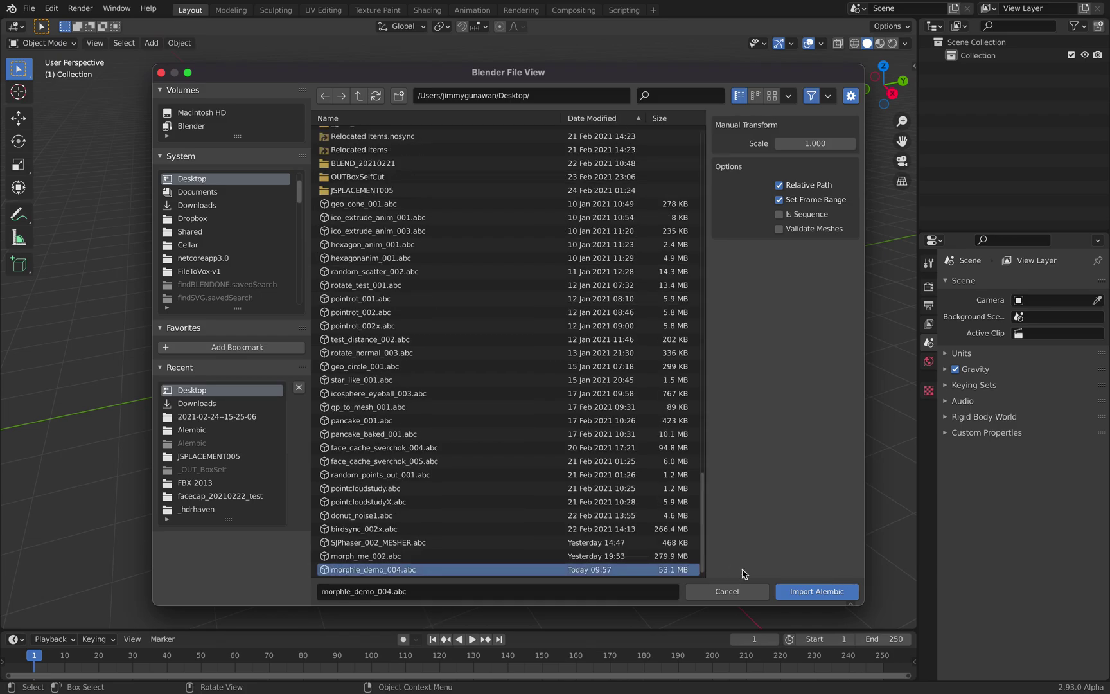
{"action": "left_click", "coordinate": [804, 589]}
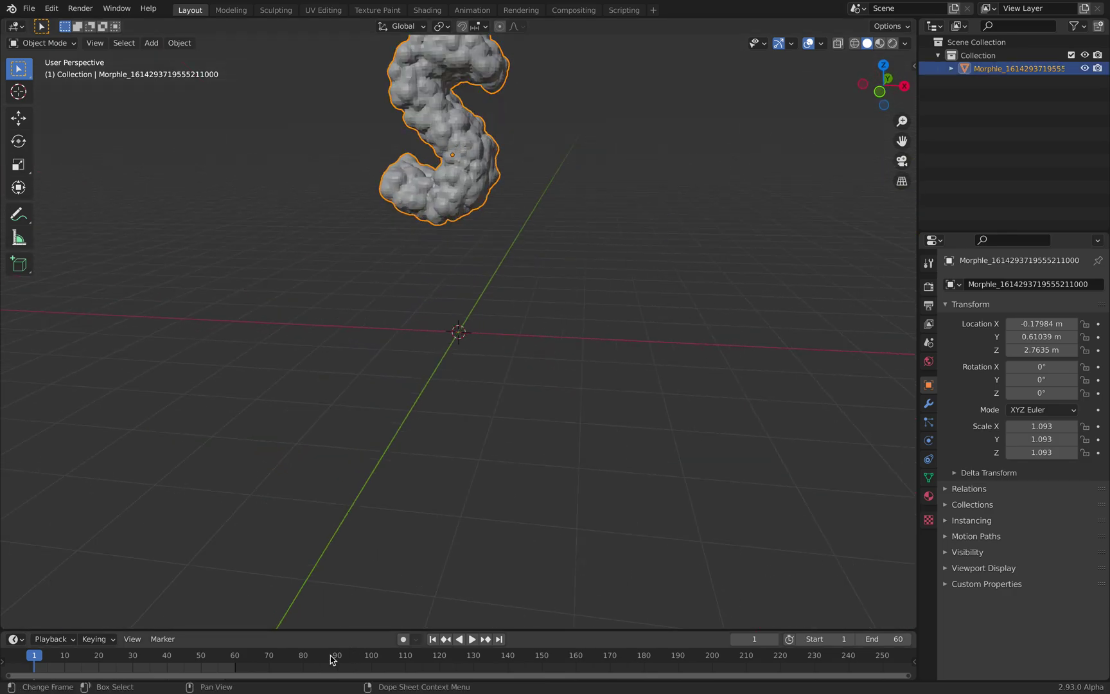
- Play the imported Morphle animation while viewing the mesh up close, and stop playback
{"action": "middle_click_drag", "start_coordinate": [161, 659], "coordinate": [428, 663]}
{"action": "scroll", "coordinate": [429, 662], "scroll_direction": "up", "scroll_amount": 2}
{"action": "key", "text": "space"}
{"action": "middle_click_drag", "start_coordinate": [532, 348], "coordinate": [505, 478], "text": "shift"}
{"action": "scroll", "coordinate": [499, 379], "scroll_direction": "up", "scroll_amount": 2}
{"action": "middle_click_drag", "start_coordinate": [479, 333], "coordinate": [470, 329]}
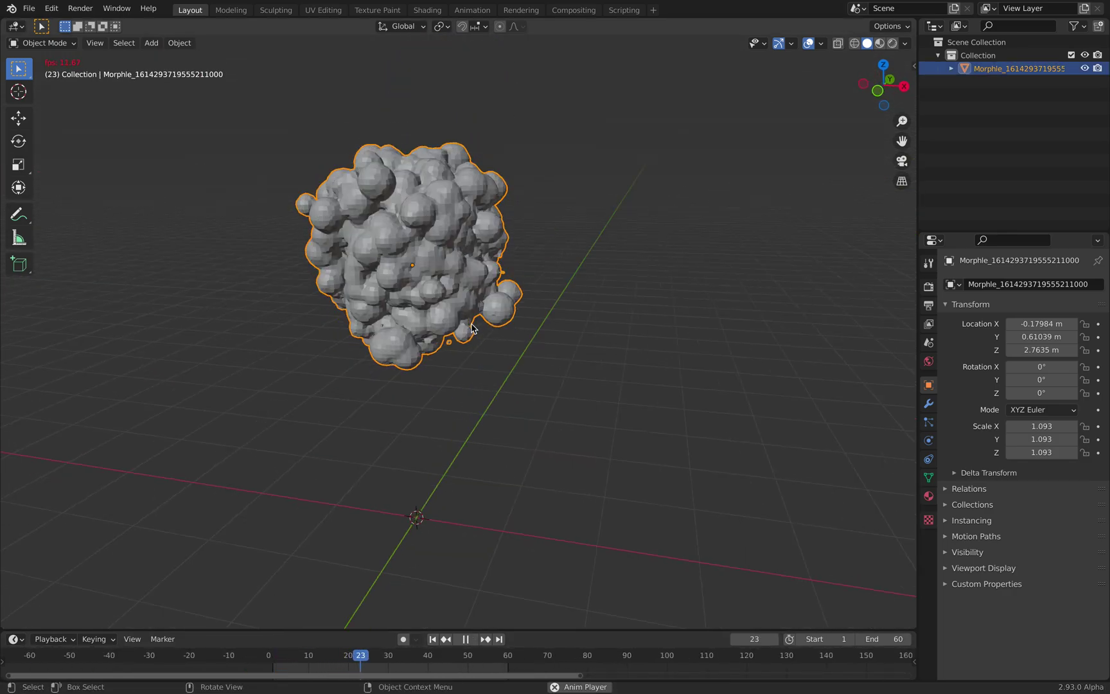
{"action": "key", "text": "space"}
- Add a Remesh modifier with smooth shading to the imported mesh, below its Mesh Sequence Cache modifier
{"action": "left_click", "coordinate": [930, 404]}
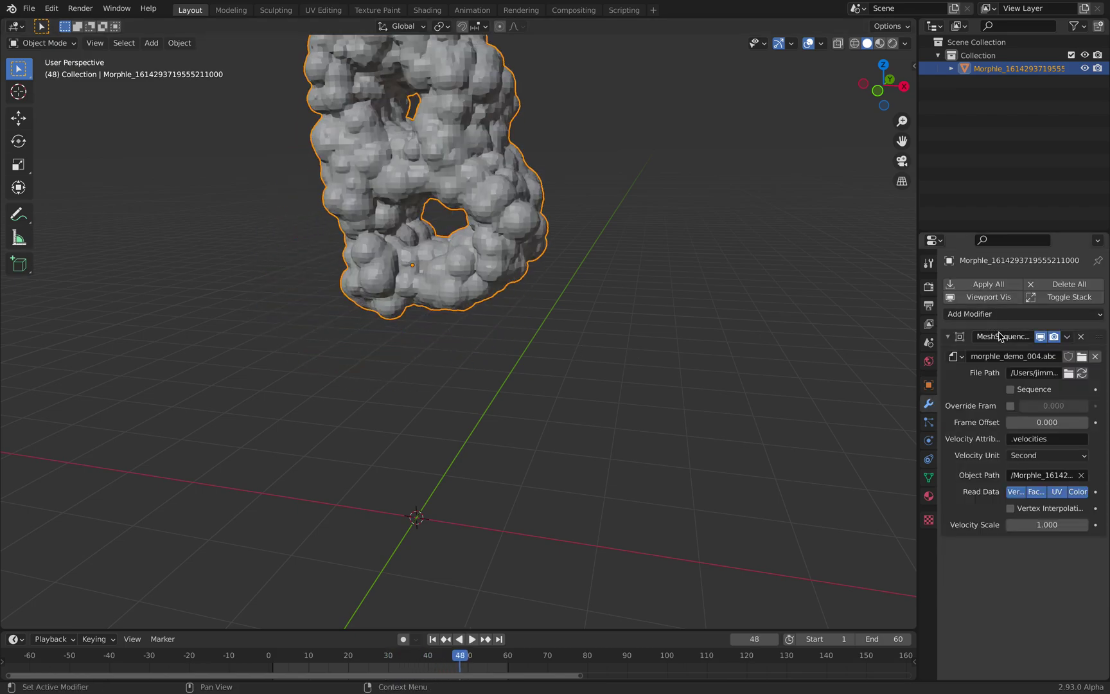
{"action": "left_click", "coordinate": [957, 339]}
{"action": "left_click", "coordinate": [986, 315]}
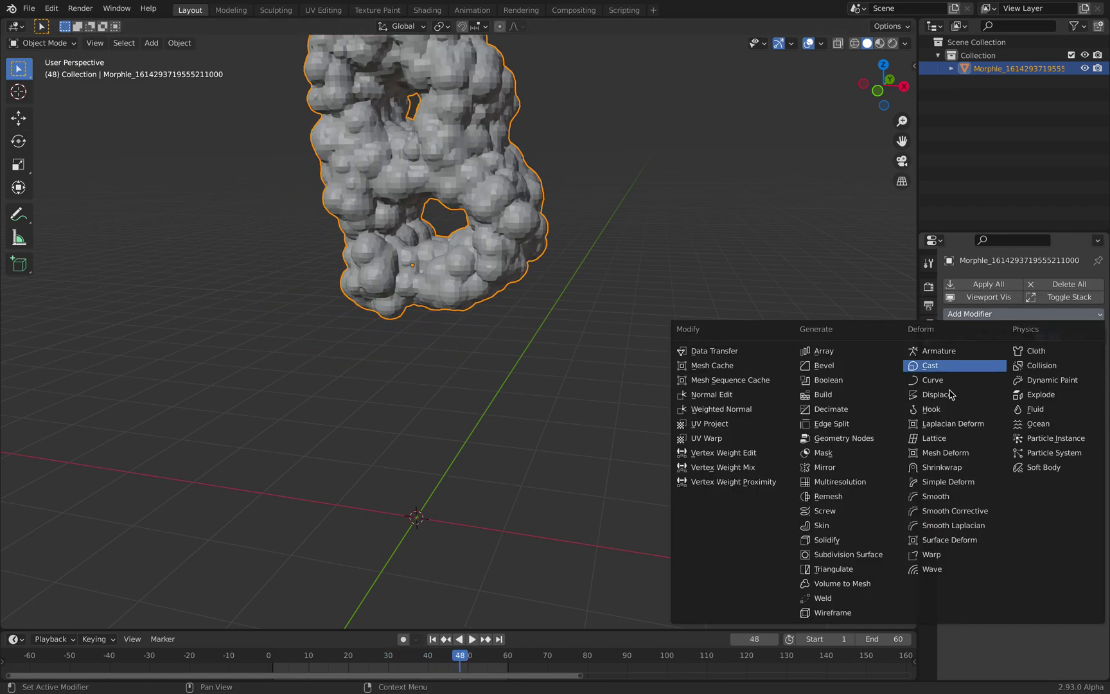
{"action": "left_click", "coordinate": [857, 500]}
{"action": "left_click", "coordinate": [1010, 422]}
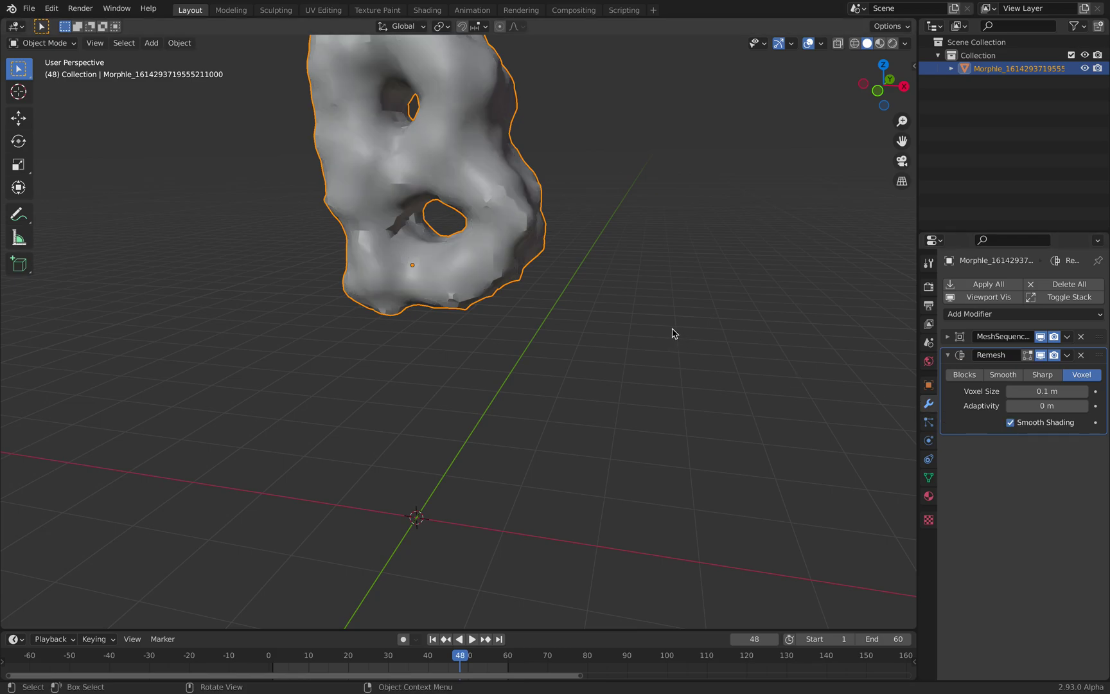
- Try a voxel size of 0.02 m on the Remesh modifier, and settle on 0.04 m
{"action": "double_click", "coordinate": [1036, 390]}
{"action": "type", "text": "0.02"}
{"action": "key", "text": "Return"}
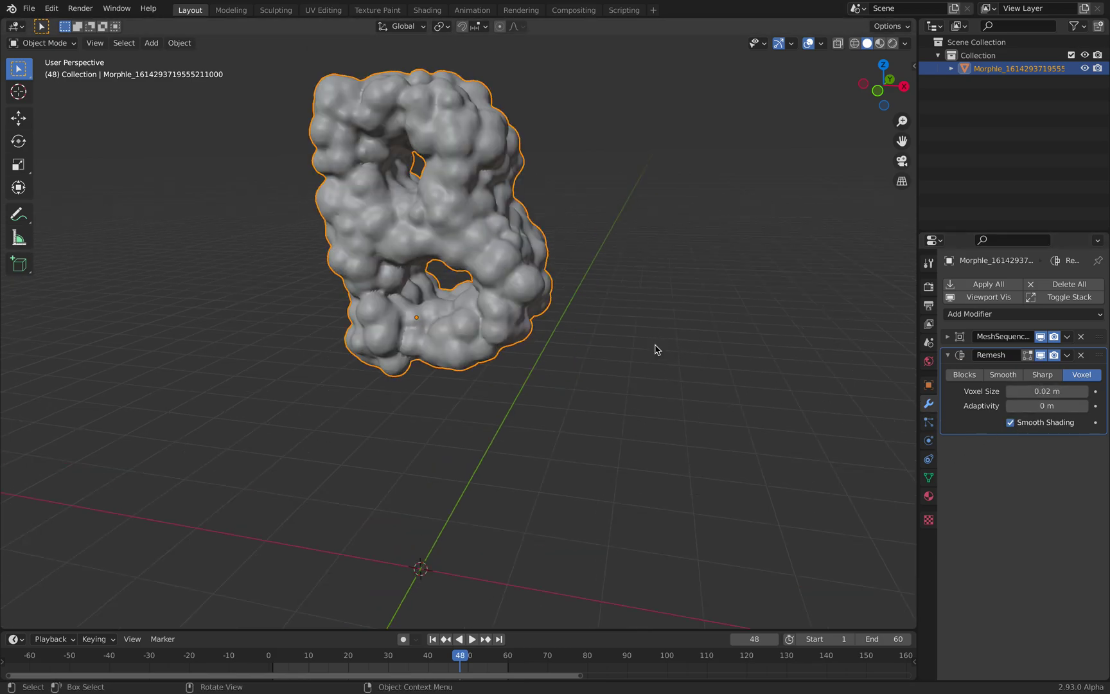
{"action": "middle_click_drag", "start_coordinate": [656, 347], "coordinate": [669, 346]}
{"action": "left_click", "coordinate": [1028, 390]}
{"action": "left_click", "coordinate": [1027, 391]}
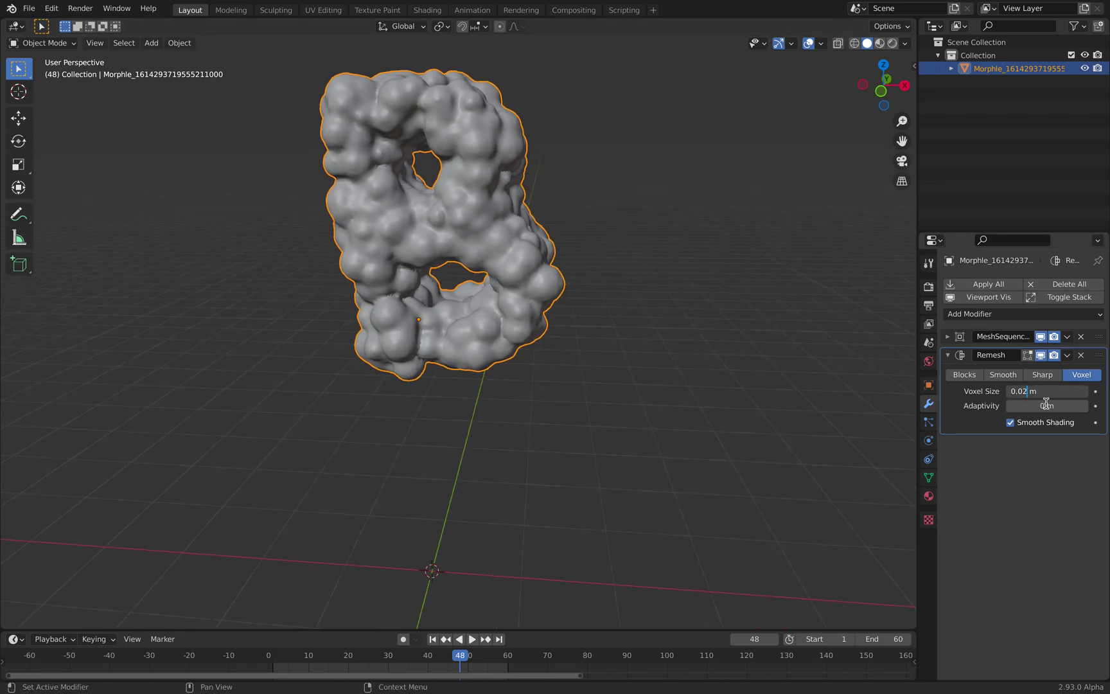
{"action": "key", "text": "Return"}
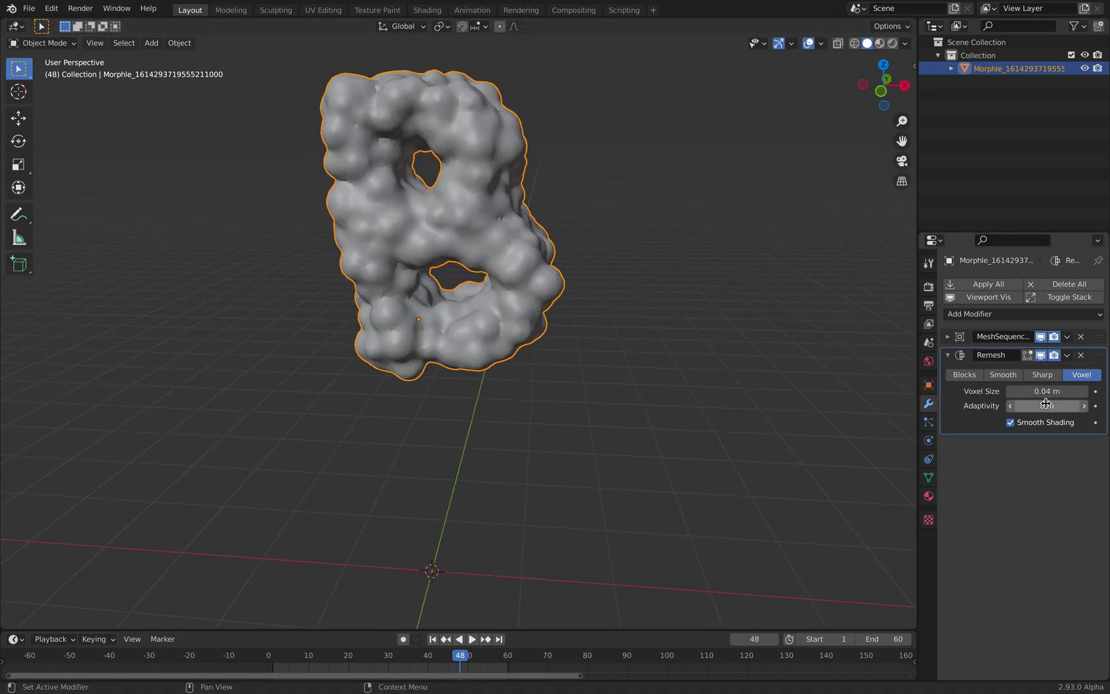
- Play and scrub the remeshed animation to check the smoothed morph at different frames
{"action": "left_click", "coordinate": [291, 659]}
{"action": "key", "text": "space"}
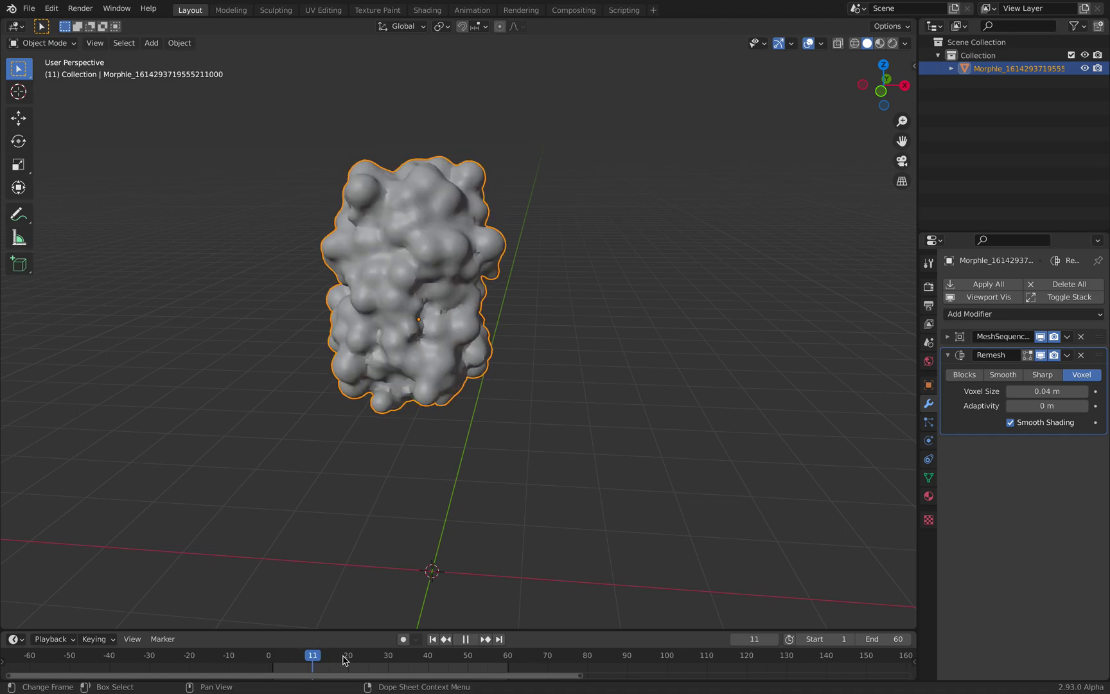
{"action": "left_click_drag", "start_coordinate": [460, 658], "coordinate": [515, 458]}
{"action": "middle_click_drag", "start_coordinate": [514, 458], "coordinate": [576, 402]}
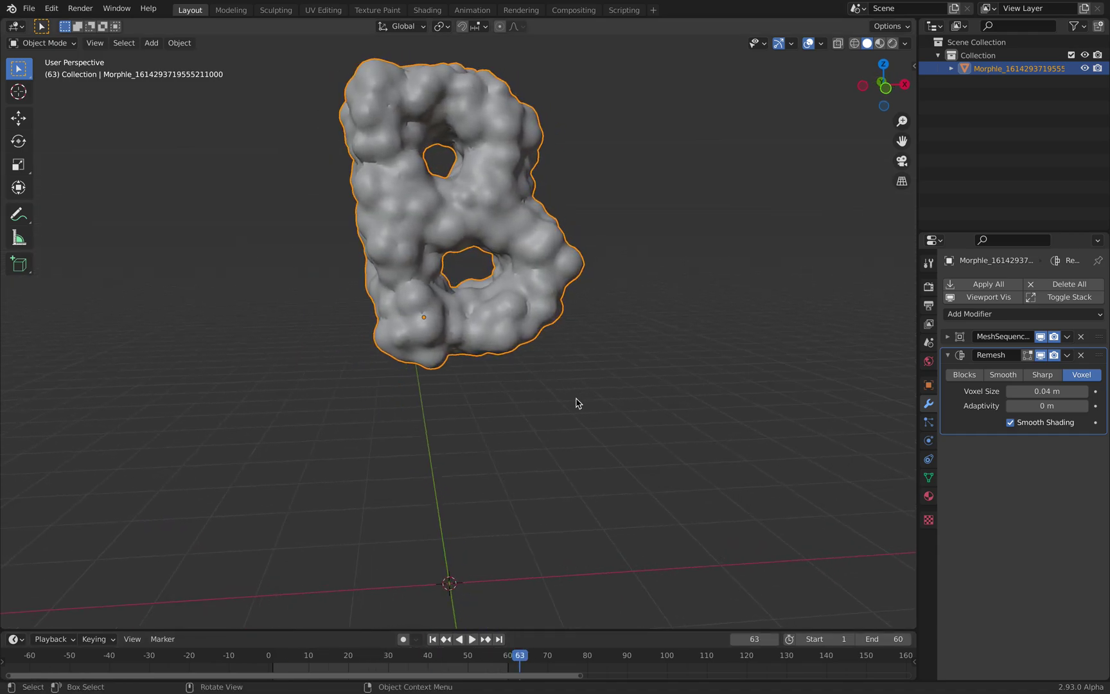